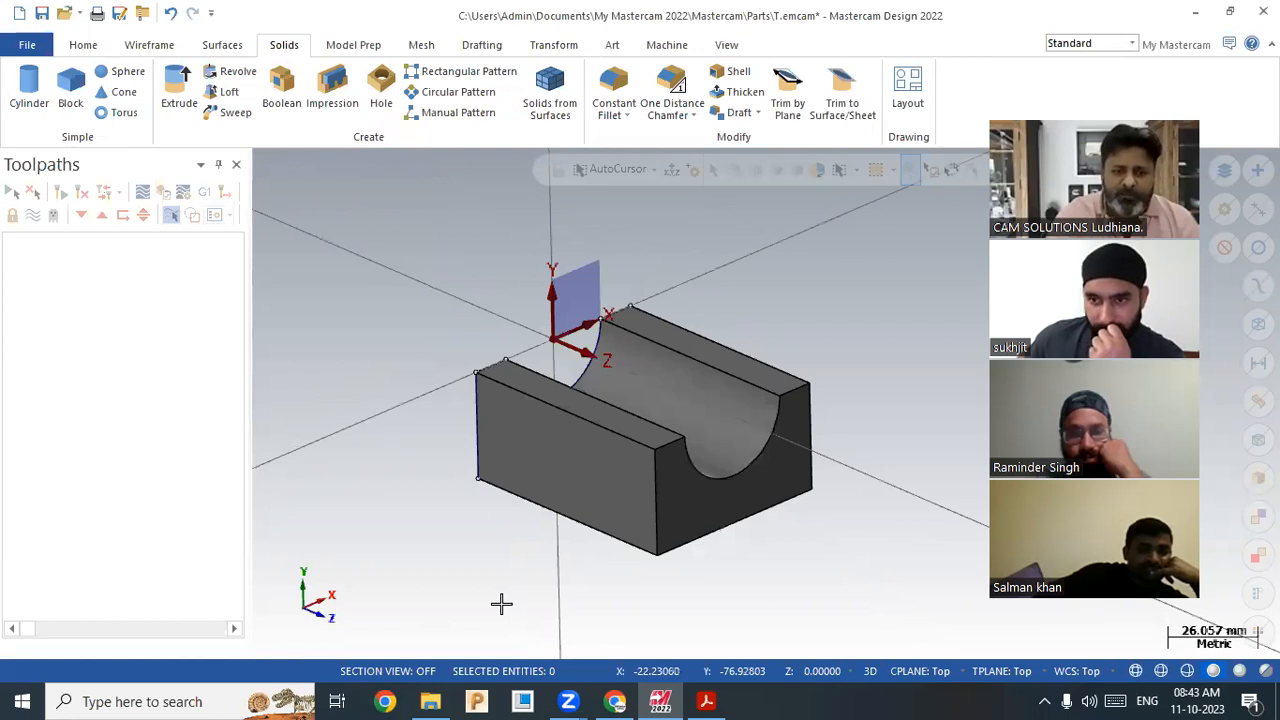
Step: Set the construction plane, tool plane and WCS to Back, then check the 3d.pdf reference drawing
left_click(895, 679)
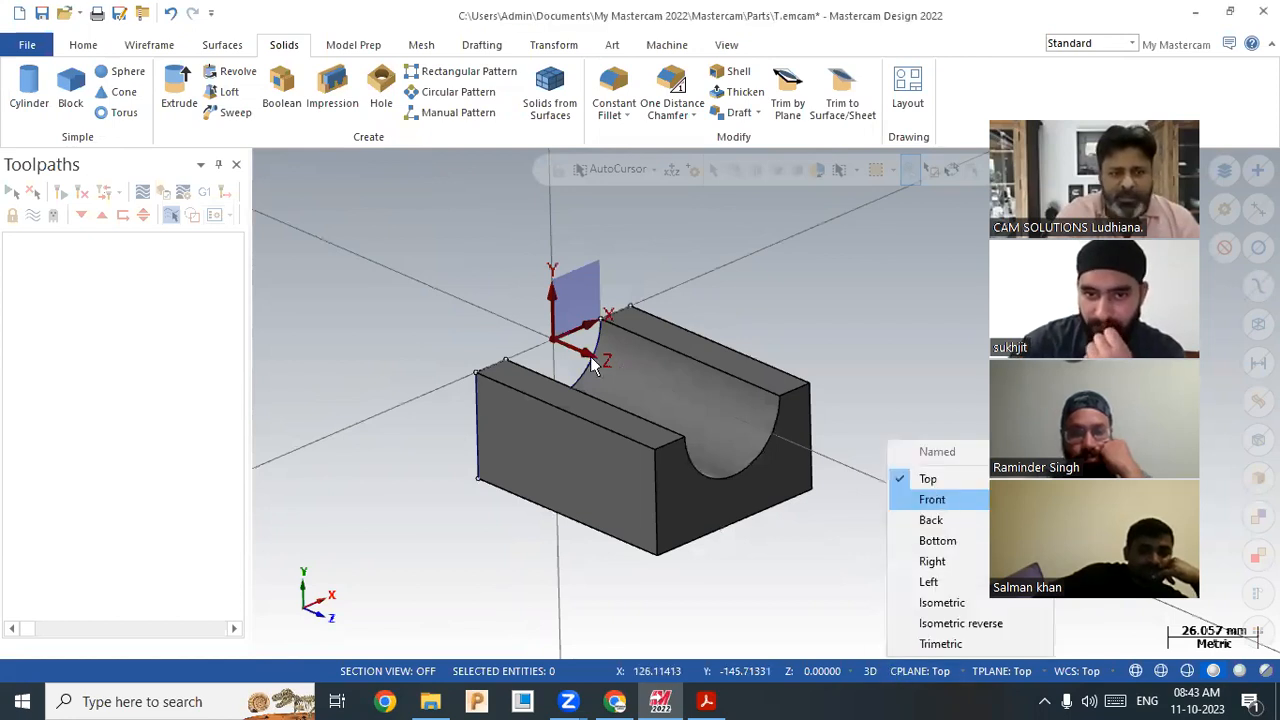
left_click(932, 499)
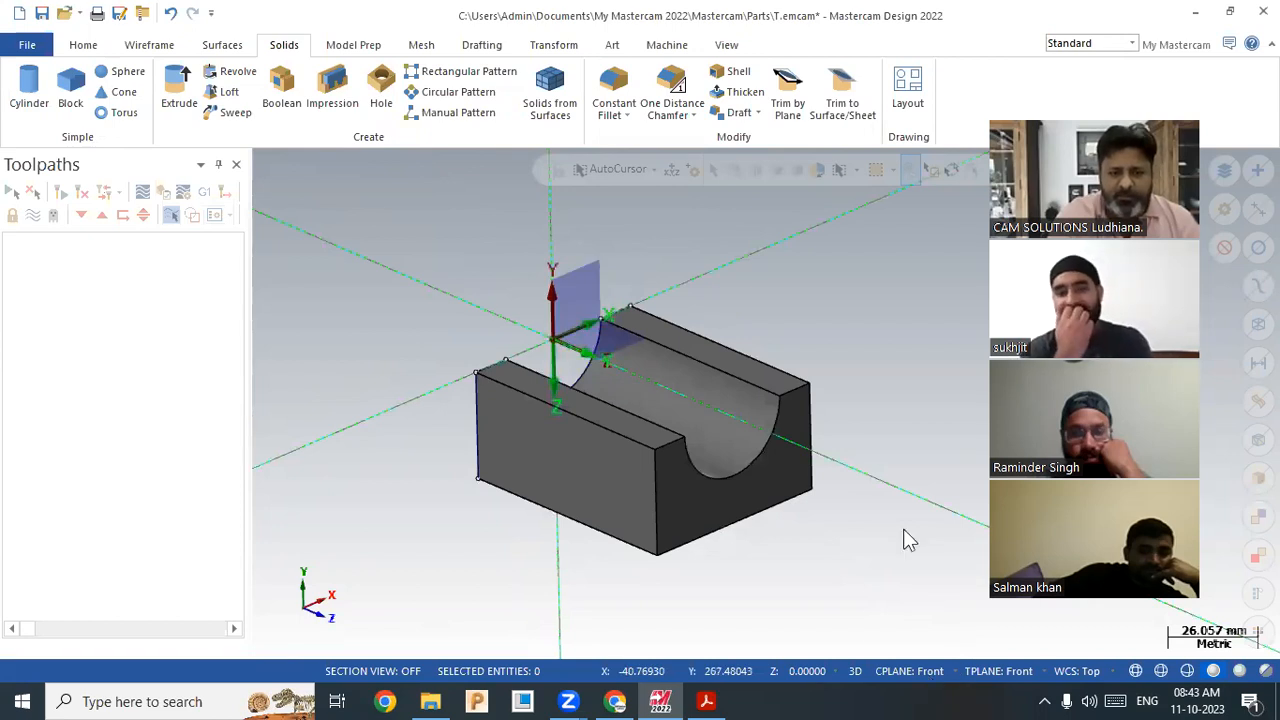
left_click(908, 672)
left_click(904, 520)
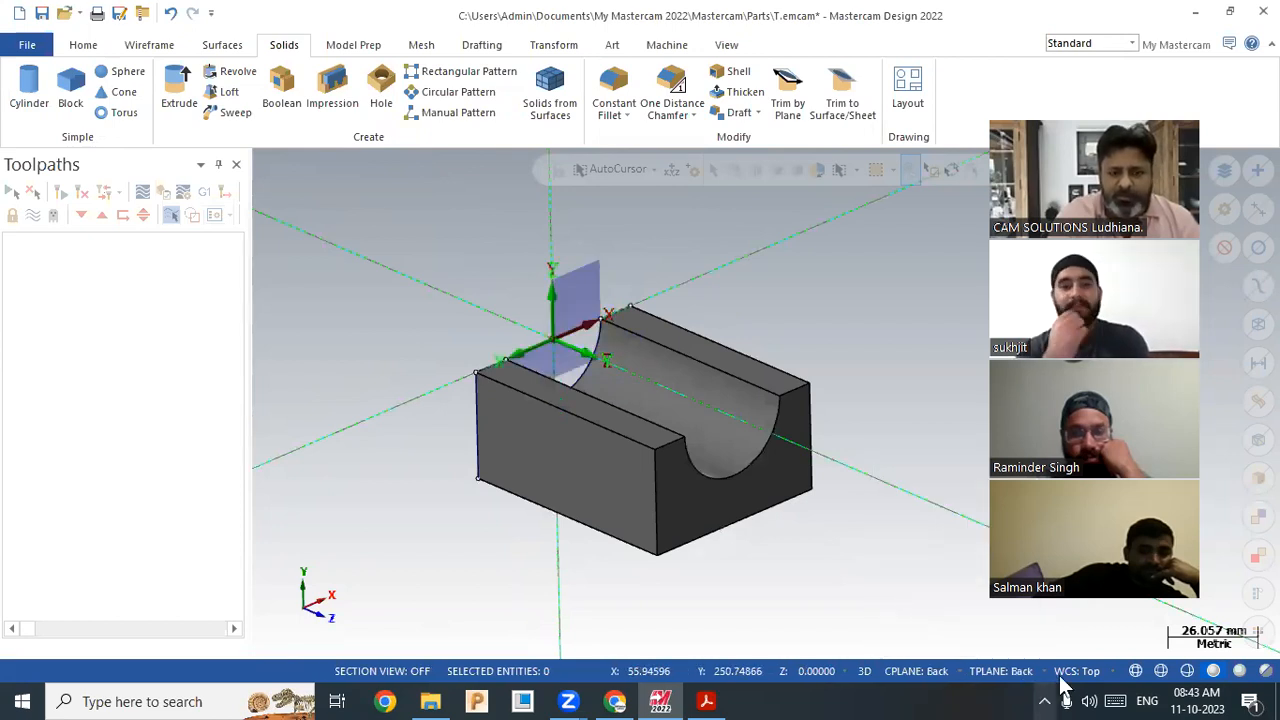
left_click(1077, 672)
left_click(1088, 520)
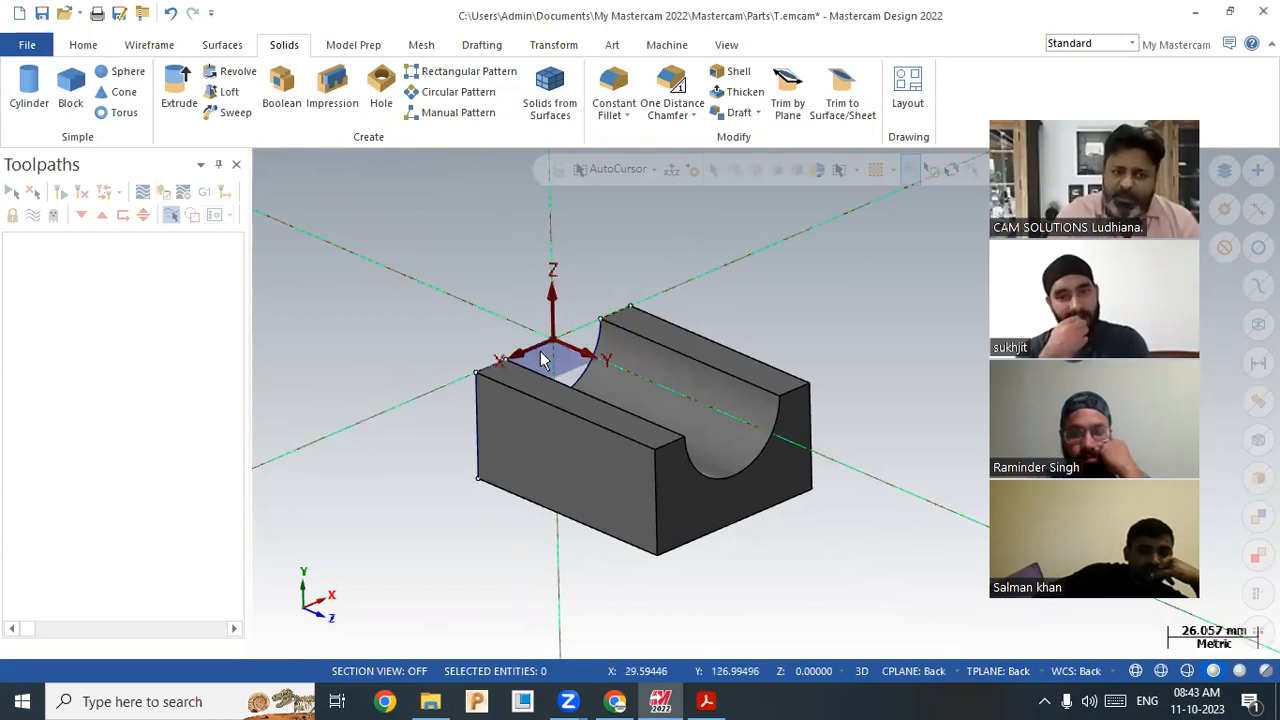
left_click(707, 703)
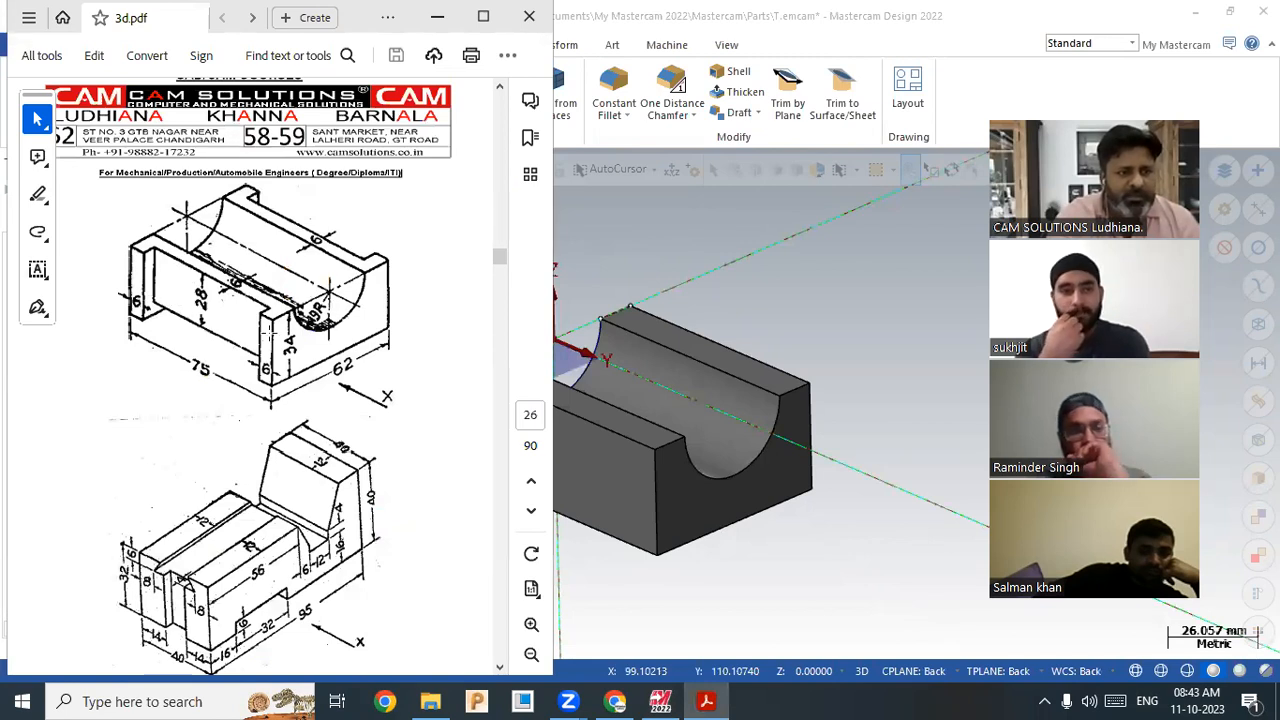
left_click(634, 272)
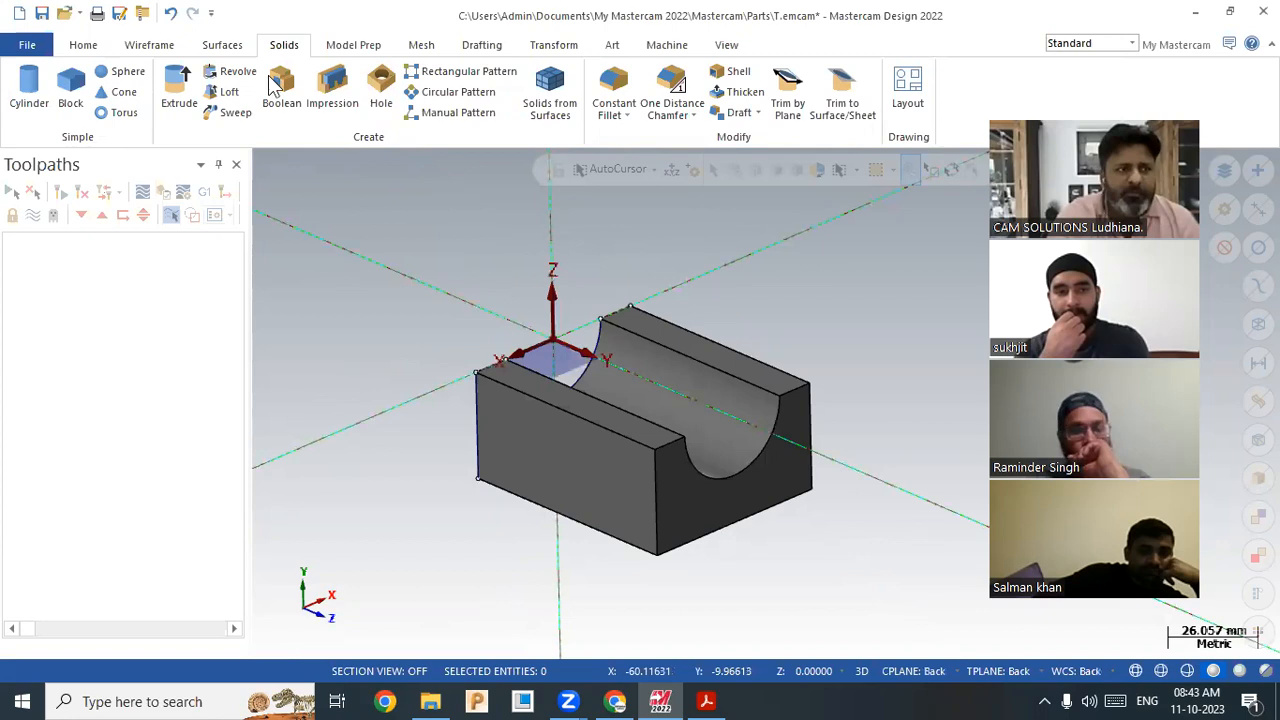
Step: Try a 6 mm Offset Entity on the near wall's top edge, then cancel and restore the solid
left_click(145, 50)
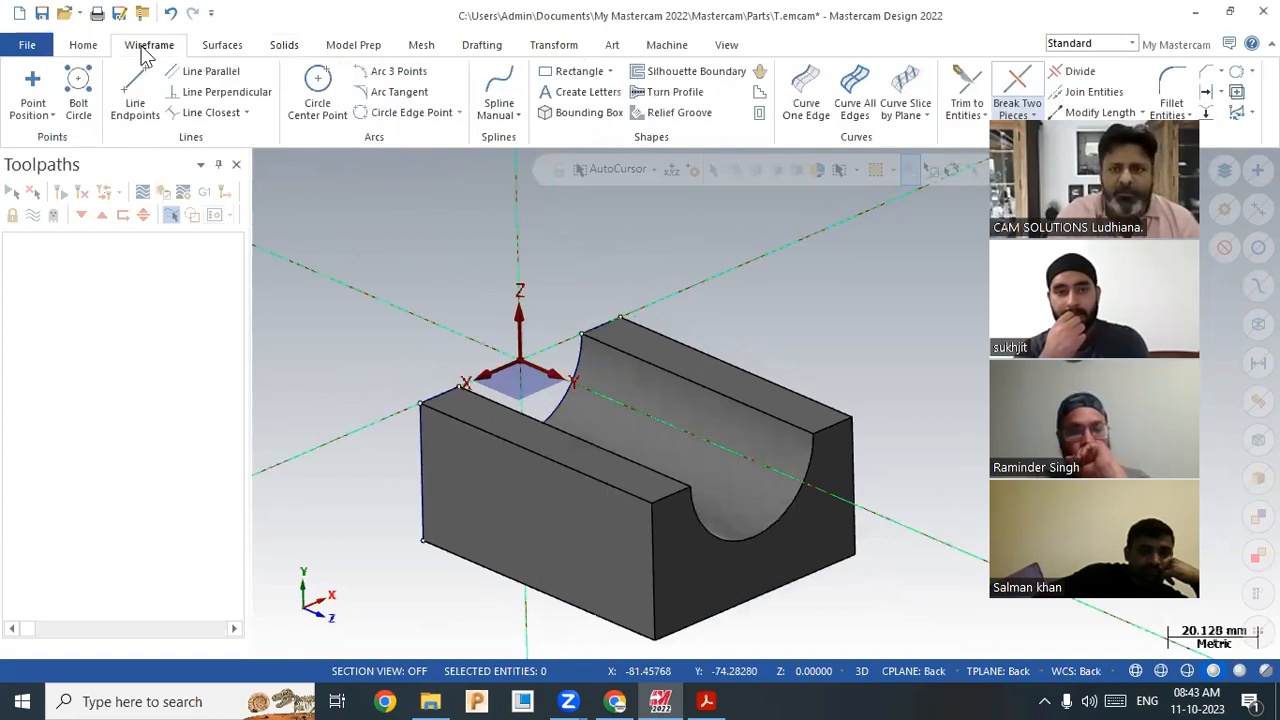
left_click(1207, 92)
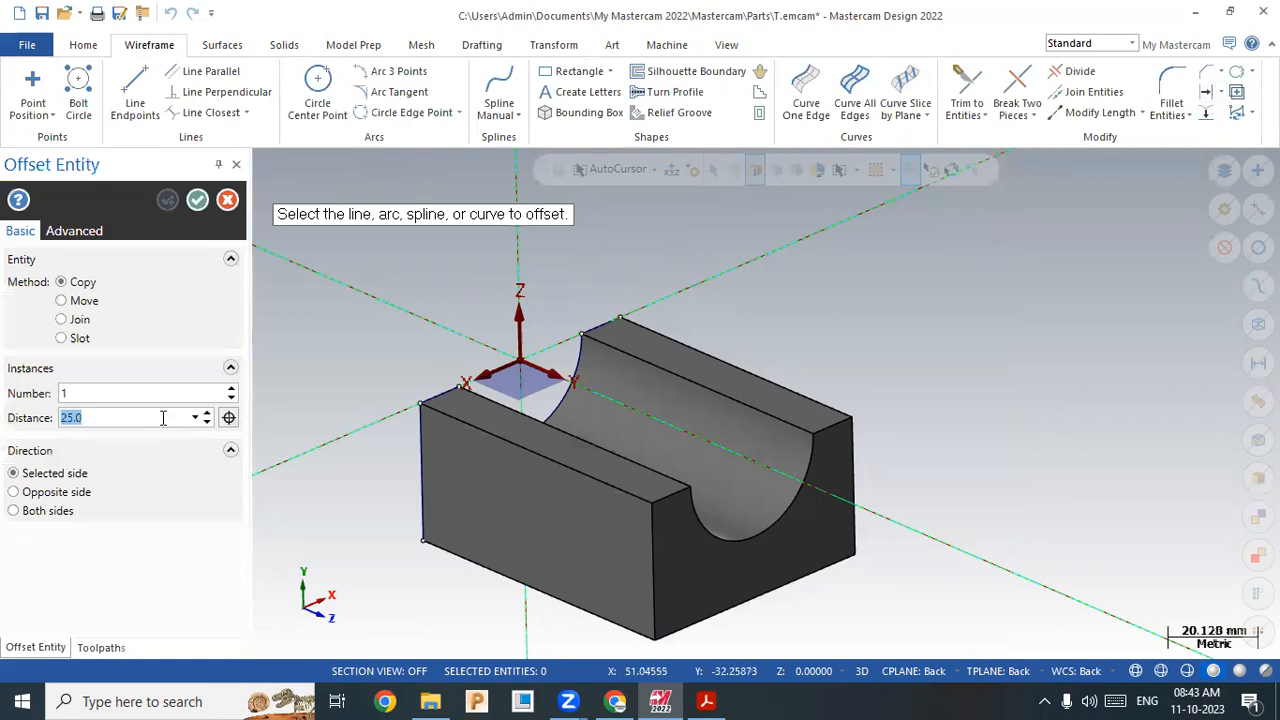
type("6")
key("Return")
scroll(598, 407, "up", 2)
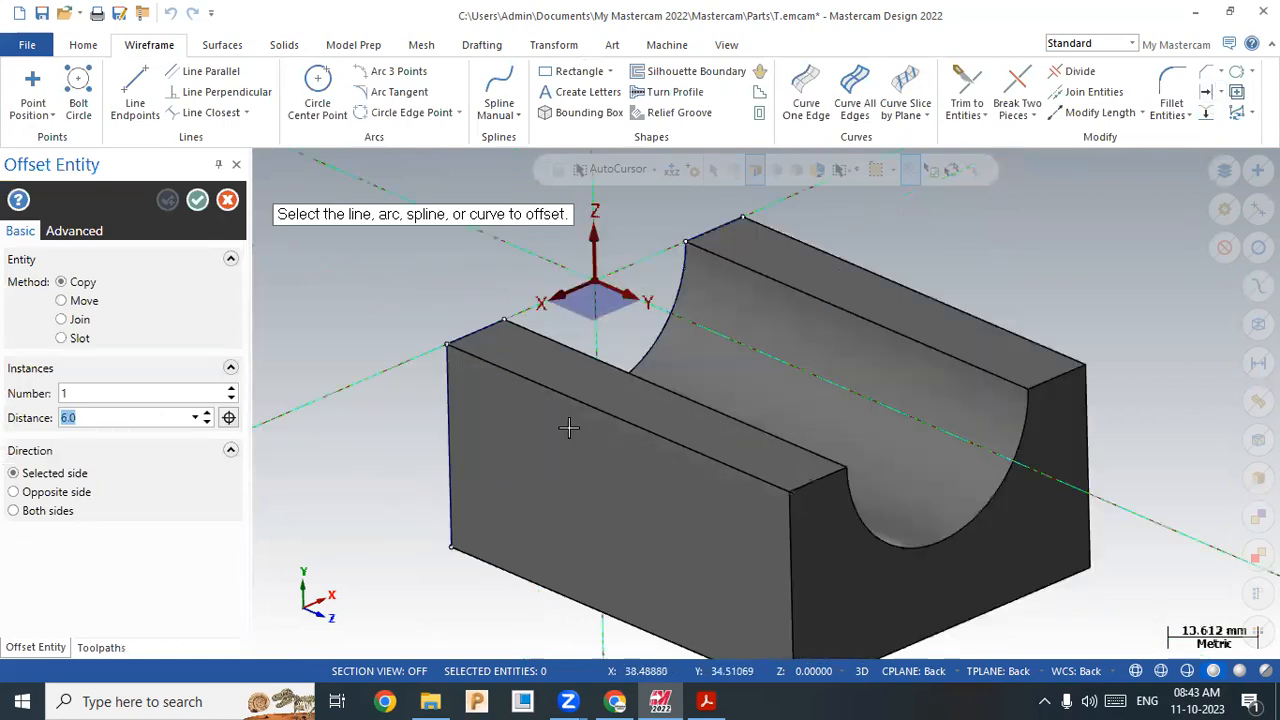
left_click(615, 400)
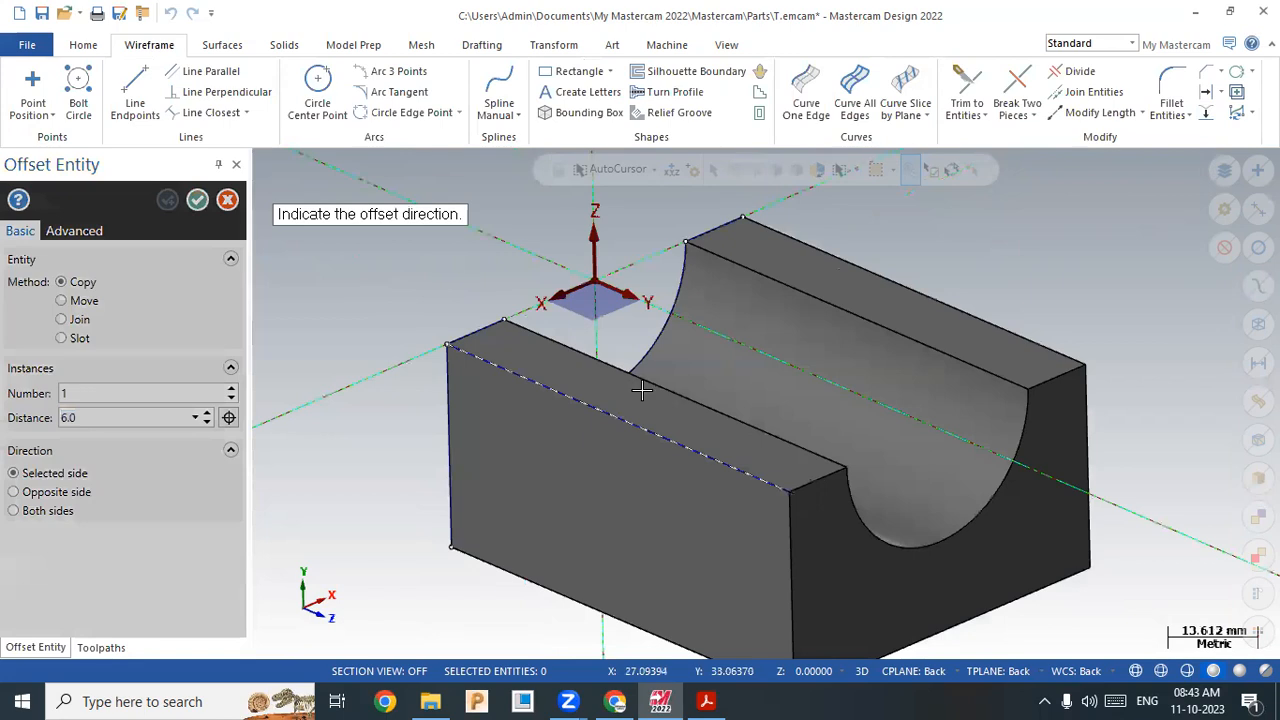
left_click(552, 379)
left_click(170, 13)
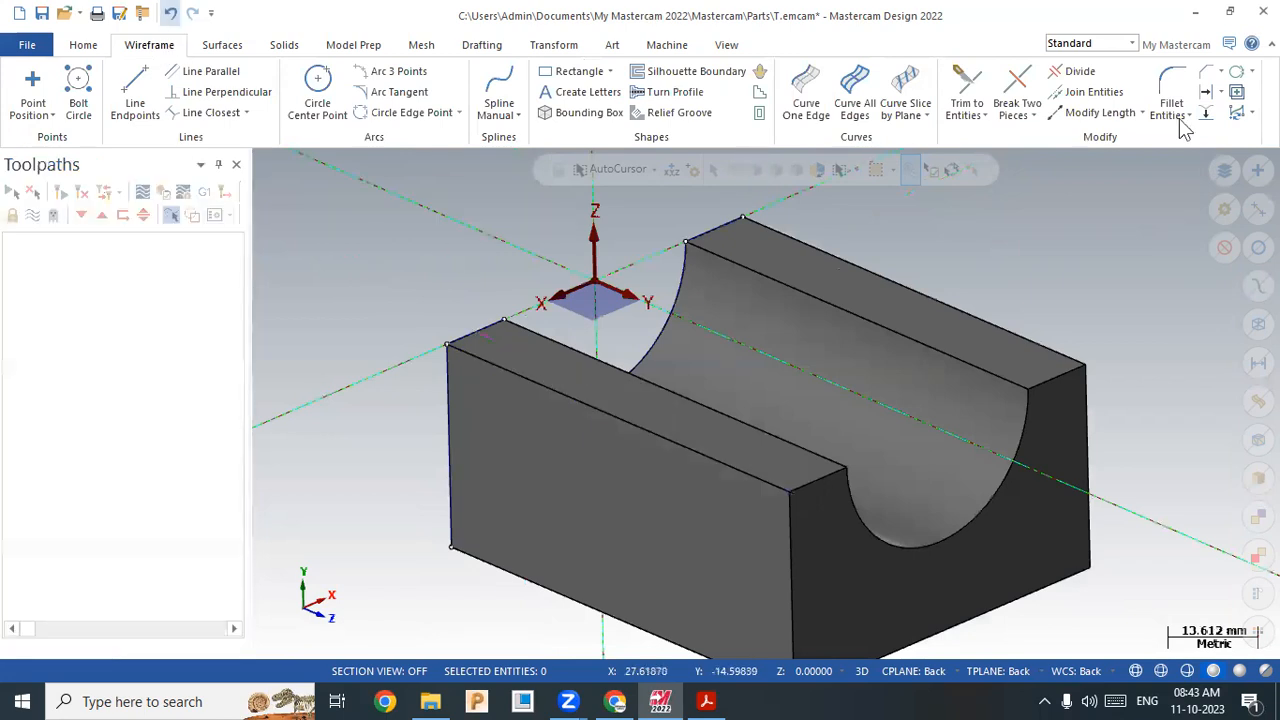
left_click(170, 13)
key("ctrl+y")
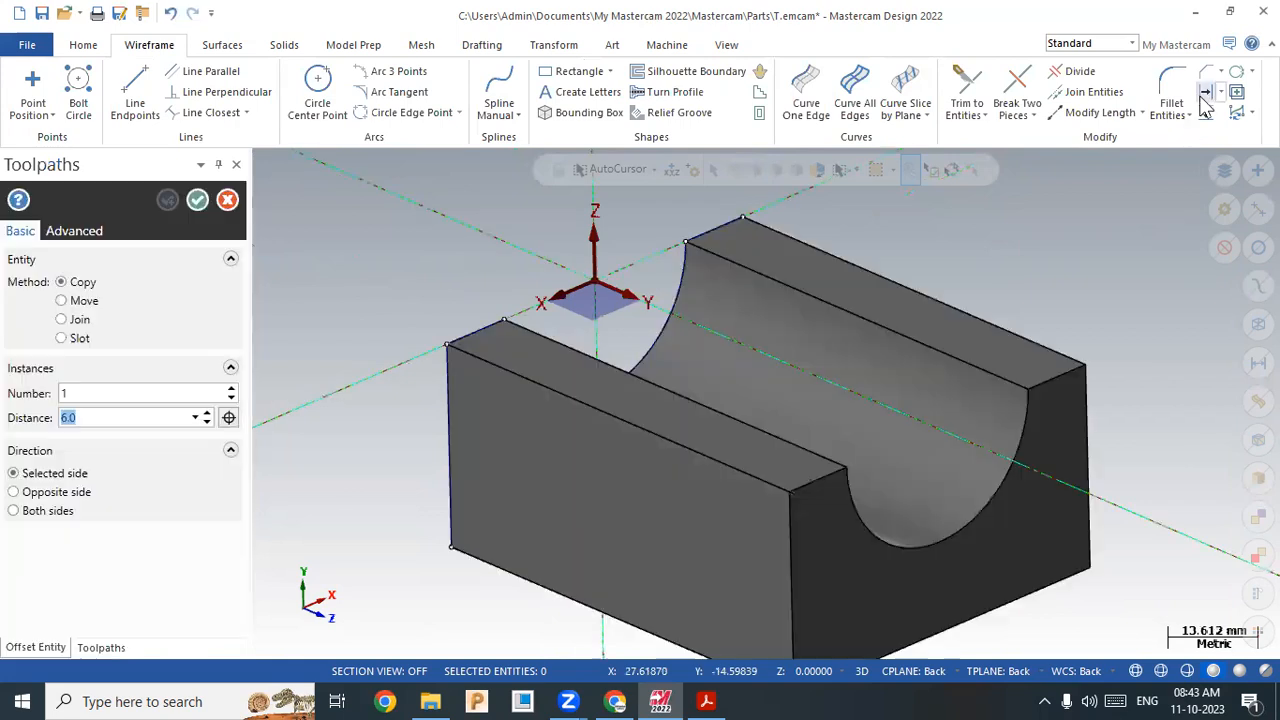
Step: Offset the front and the other top edge of the near wall 6 mm inward
left_click(626, 392)
left_click(452, 342)
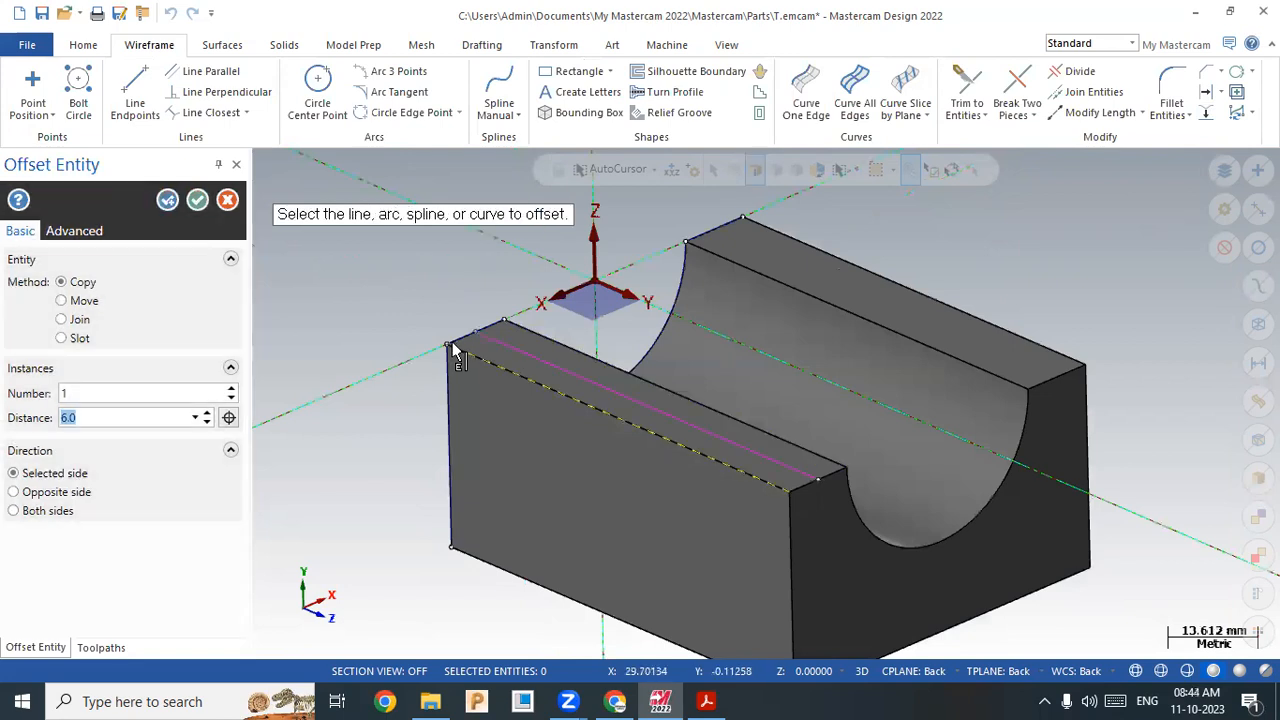
left_click(494, 357)
left_click(806, 498)
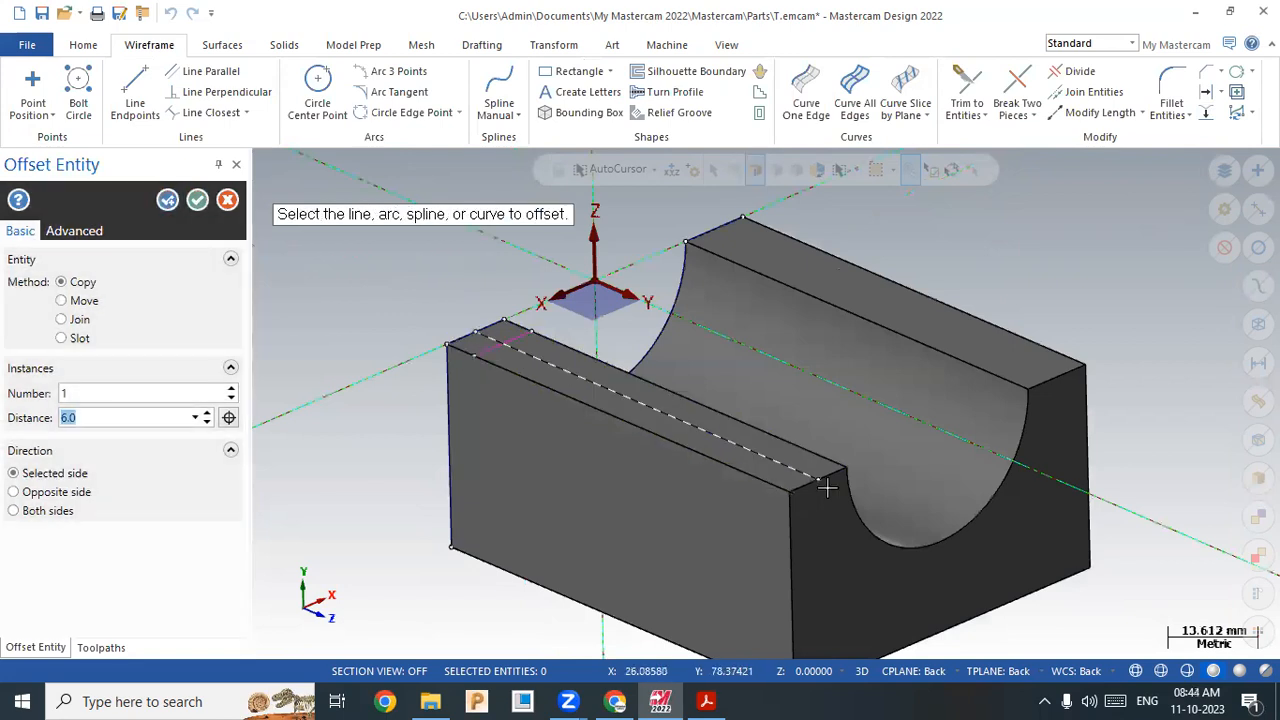
left_click(767, 473)
left_click(401, 371)
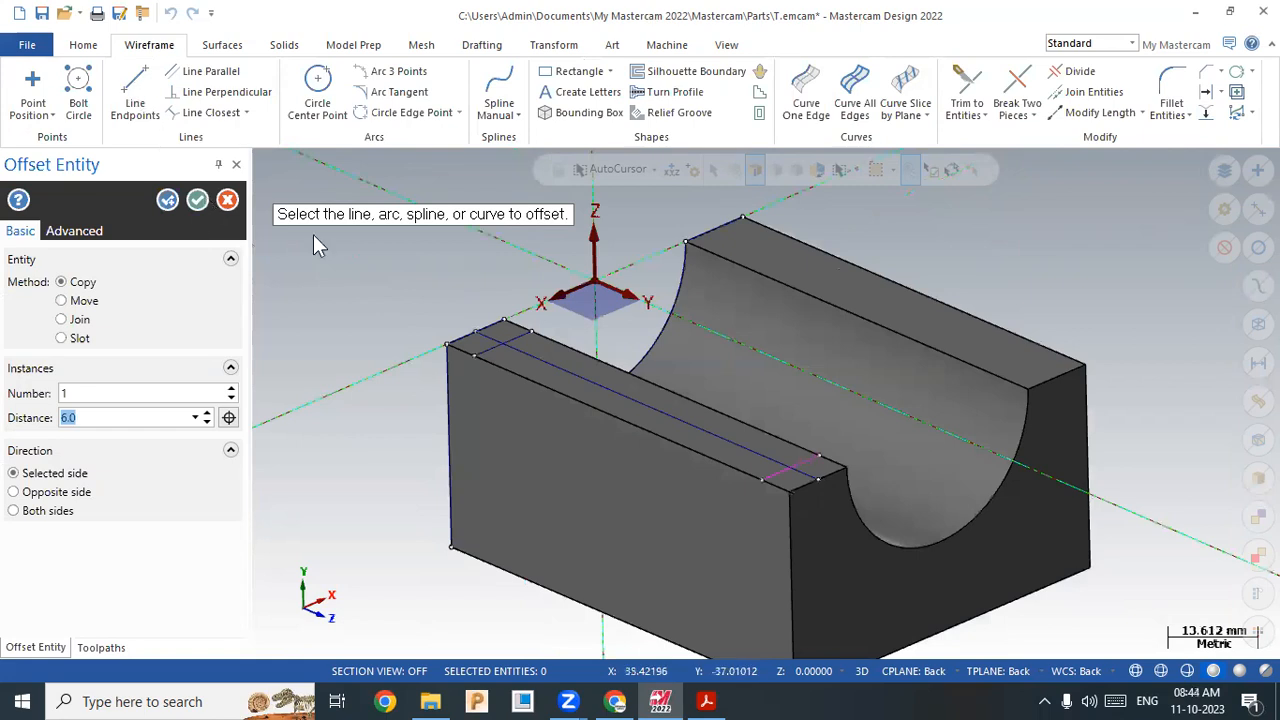
left_click(135, 92)
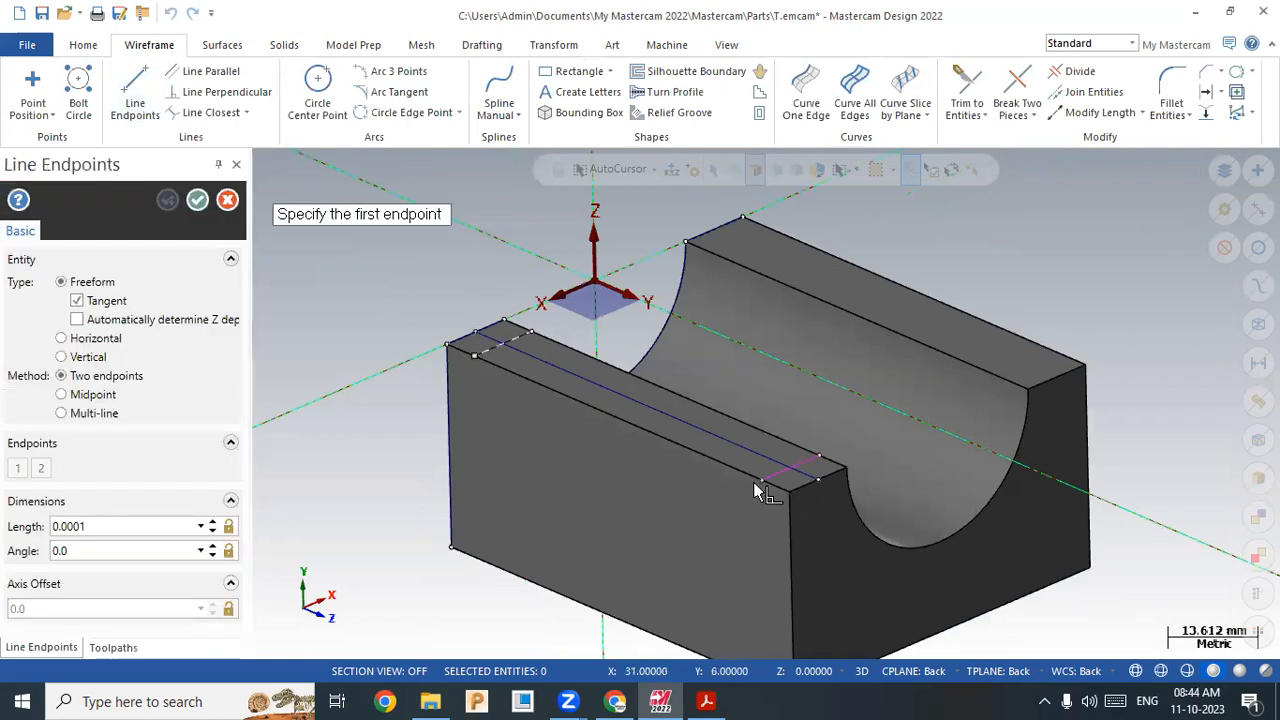
Step: Connect the offset line ends with a 63 mm line and trim off the short leftover stub
left_click(760, 480)
left_click(475, 356)
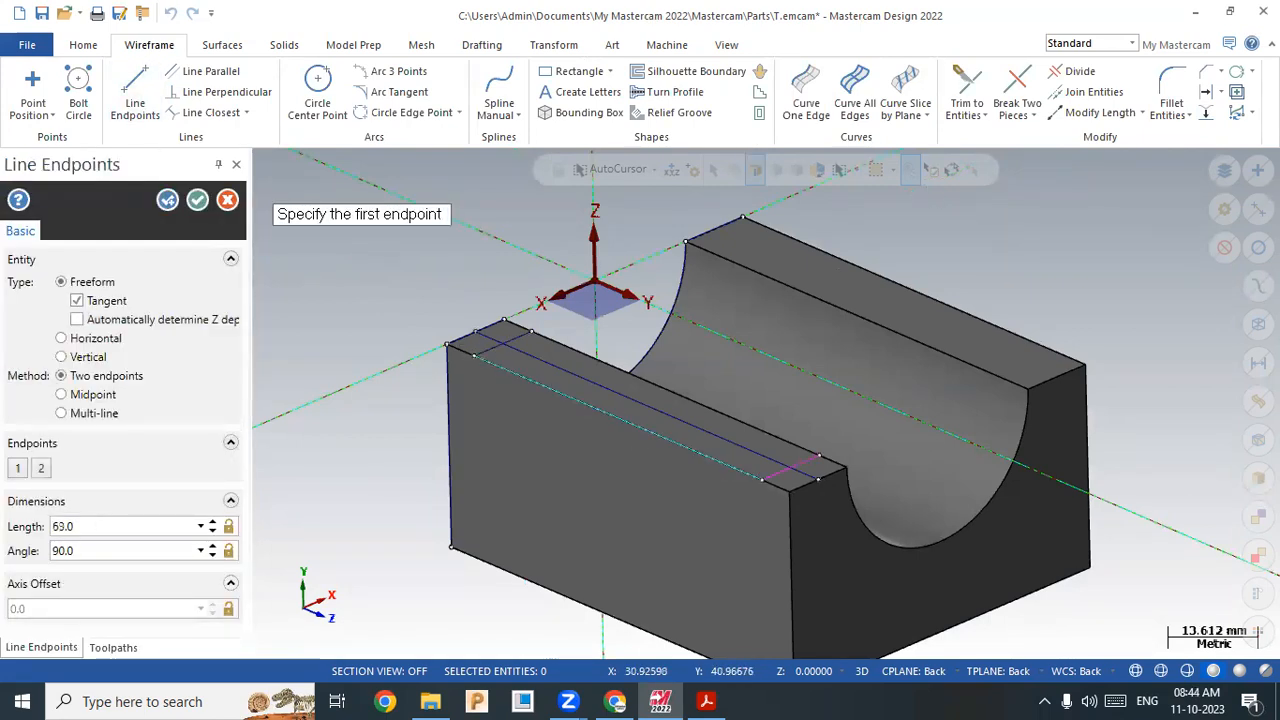
left_click(1078, 72)
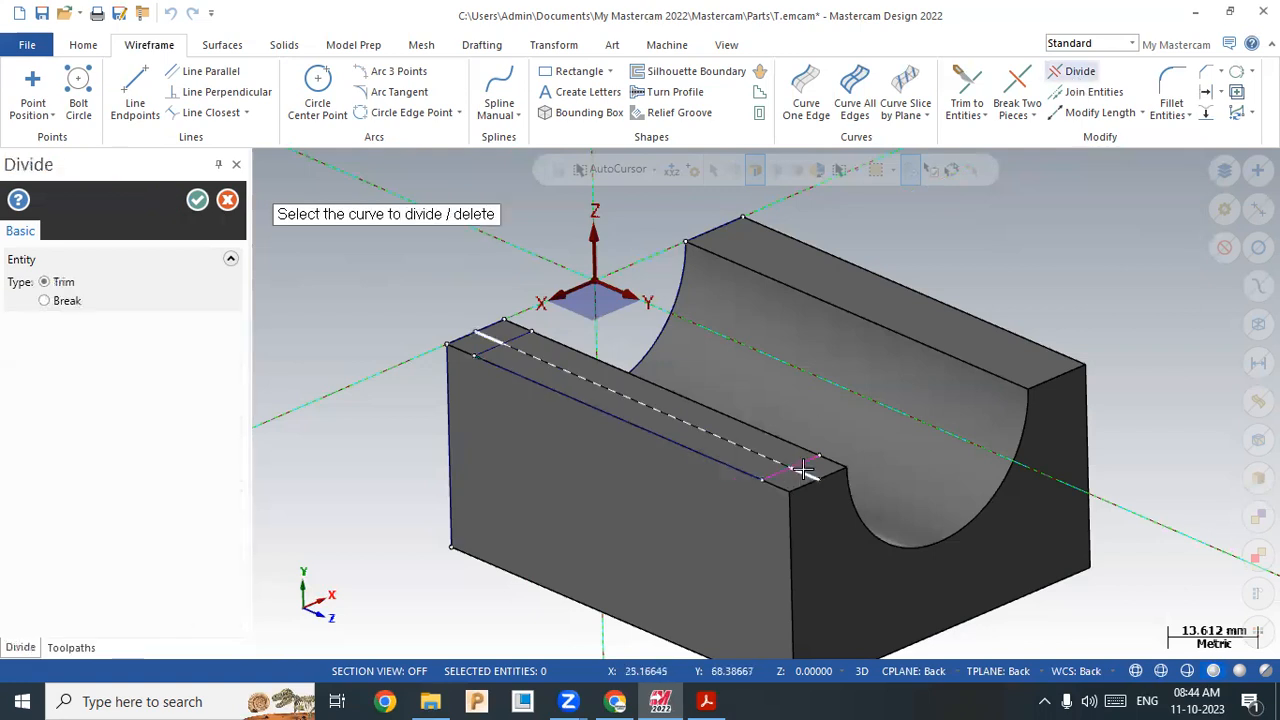
left_click(484, 336)
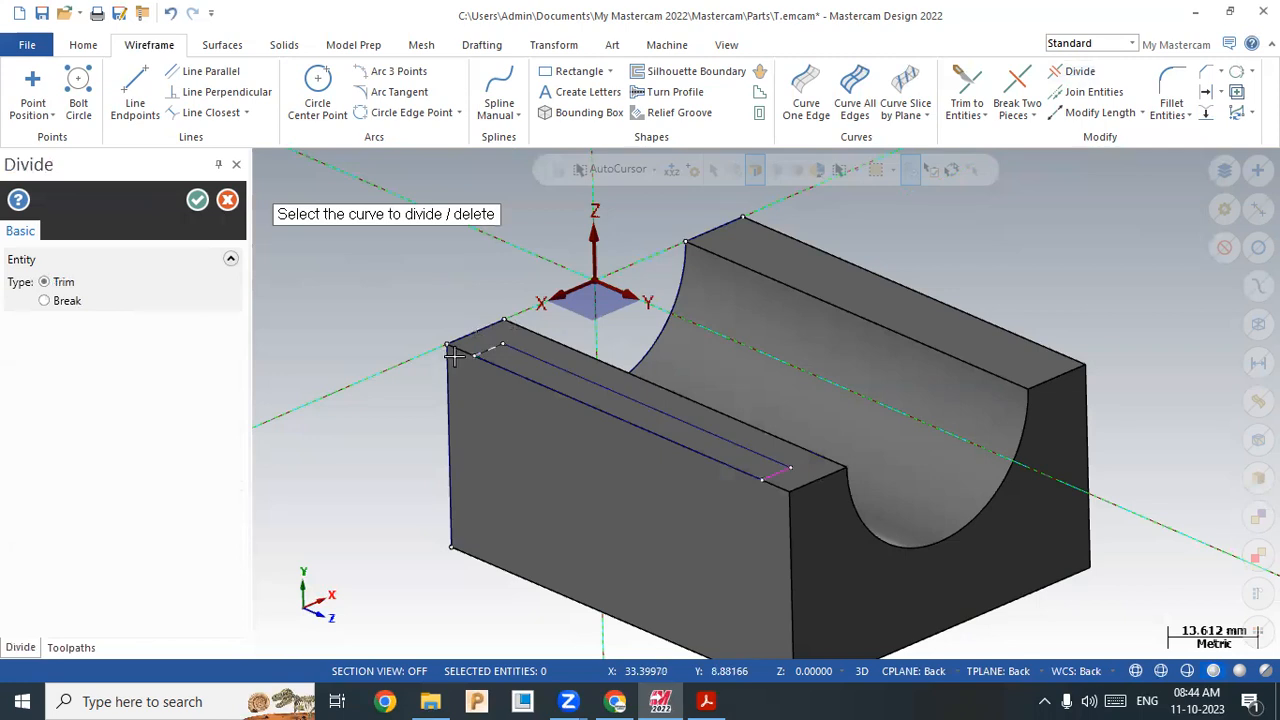
left_click(193, 204)
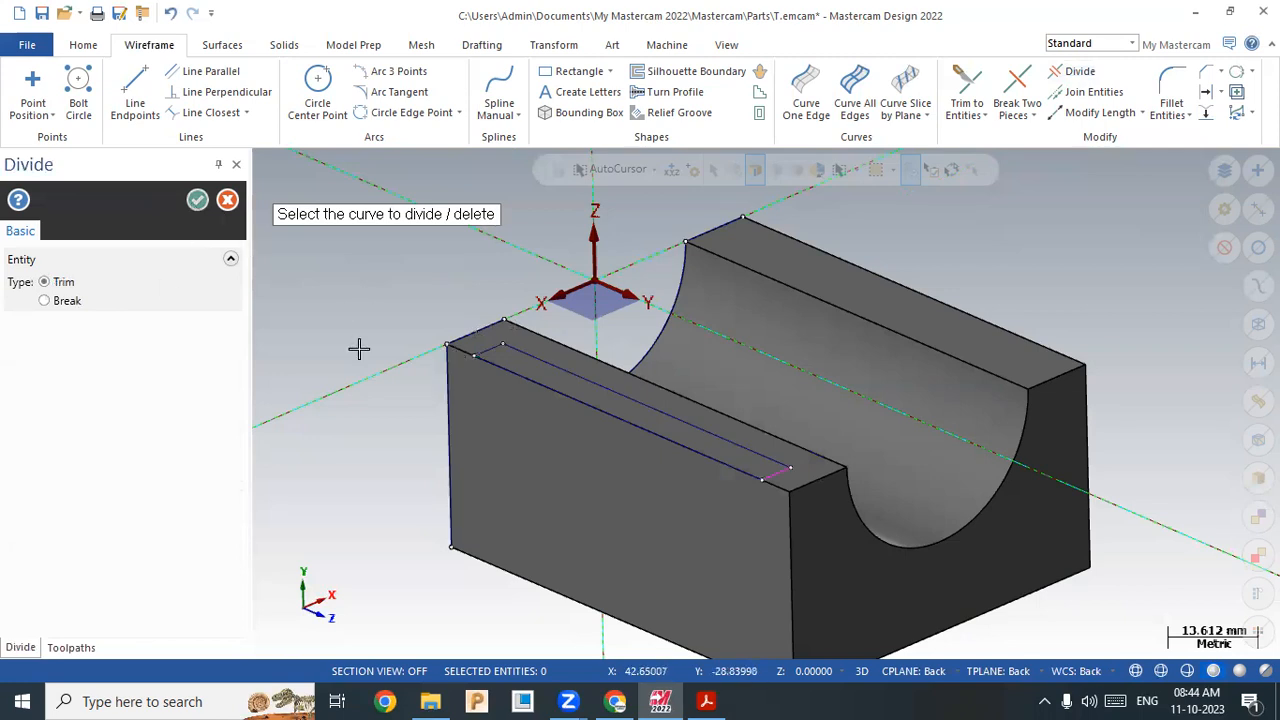
scroll(359, 328, "down", 2)
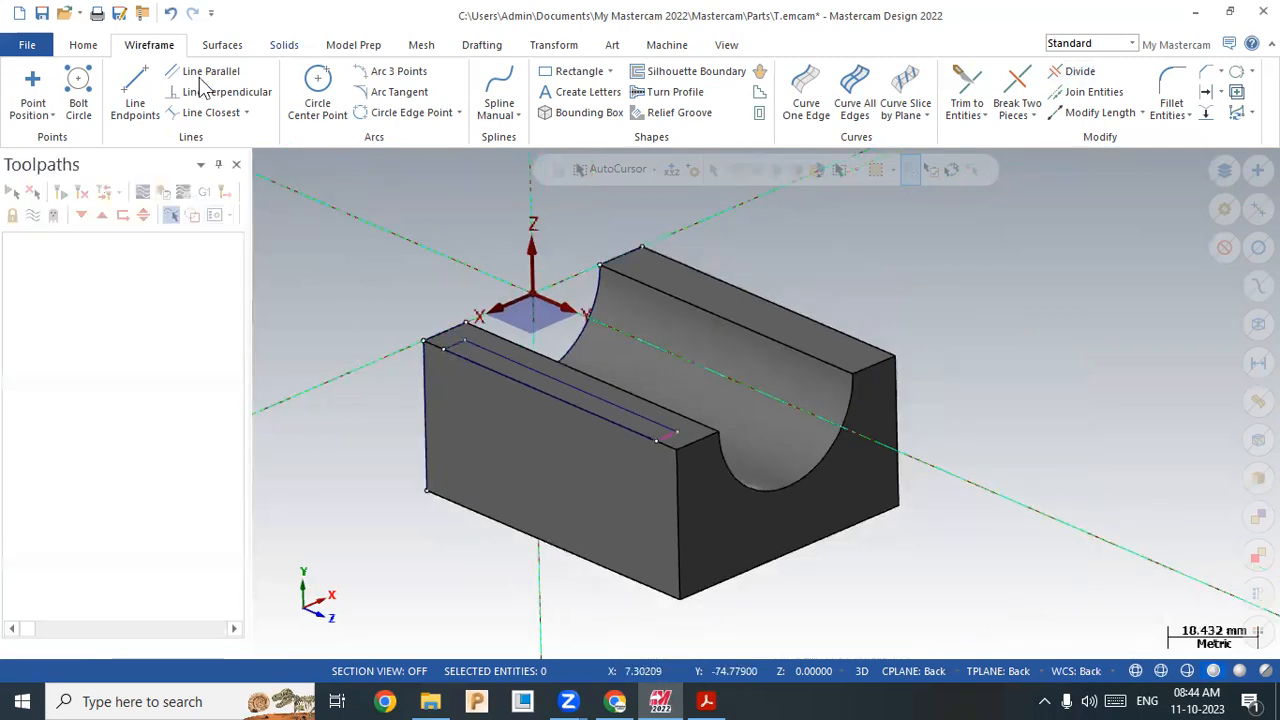
Step: Extrude the chained outline 75 mm downward as a separate new body (Create body)
left_click(199, 80)
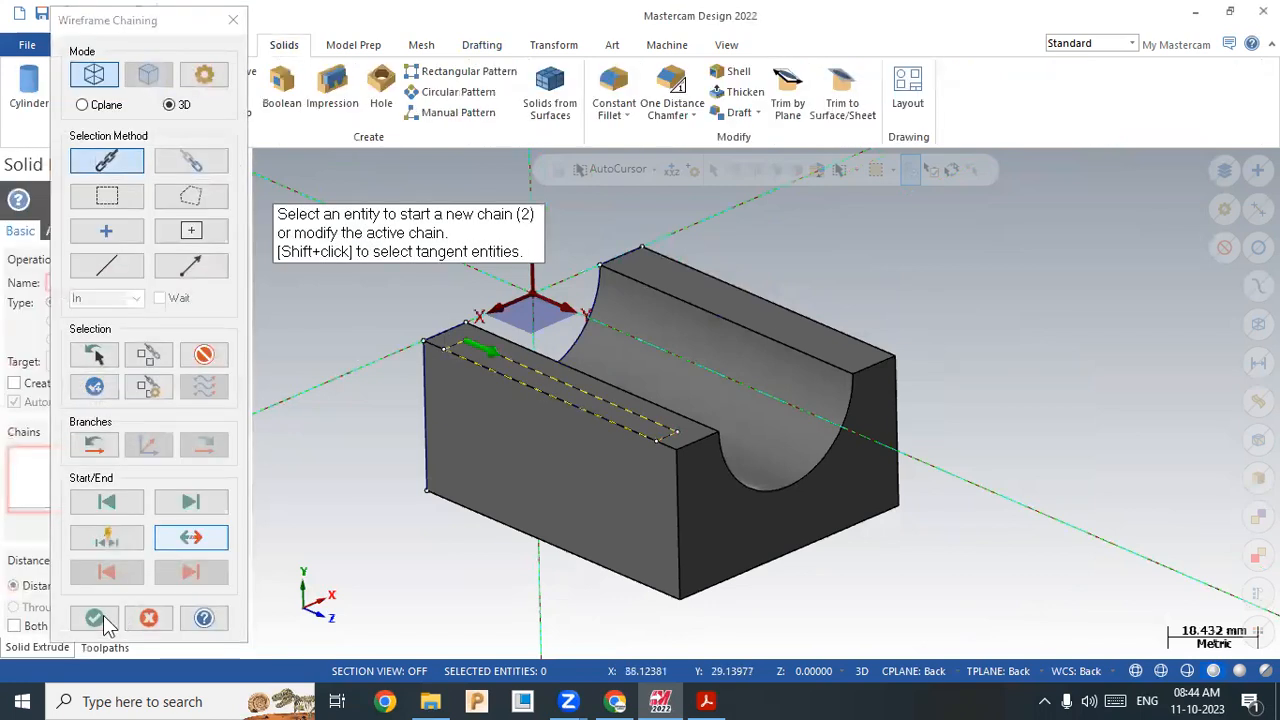
left_click(97, 618)
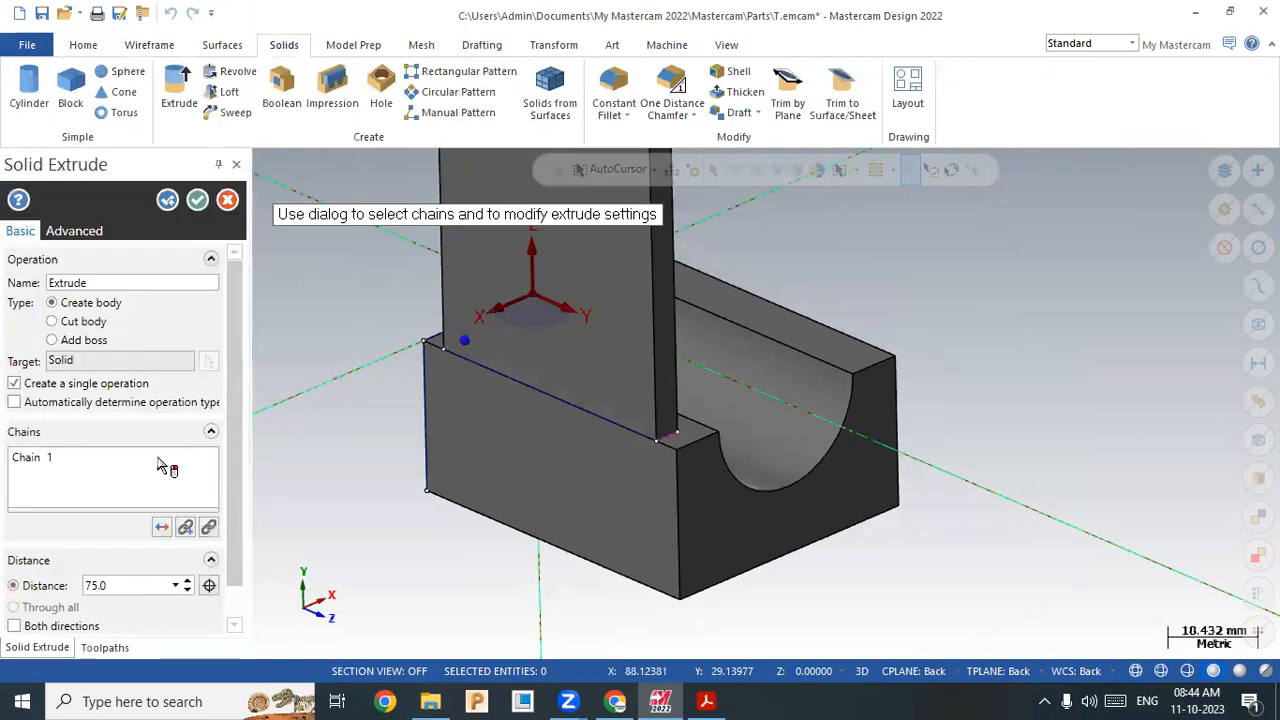
left_click(75, 322)
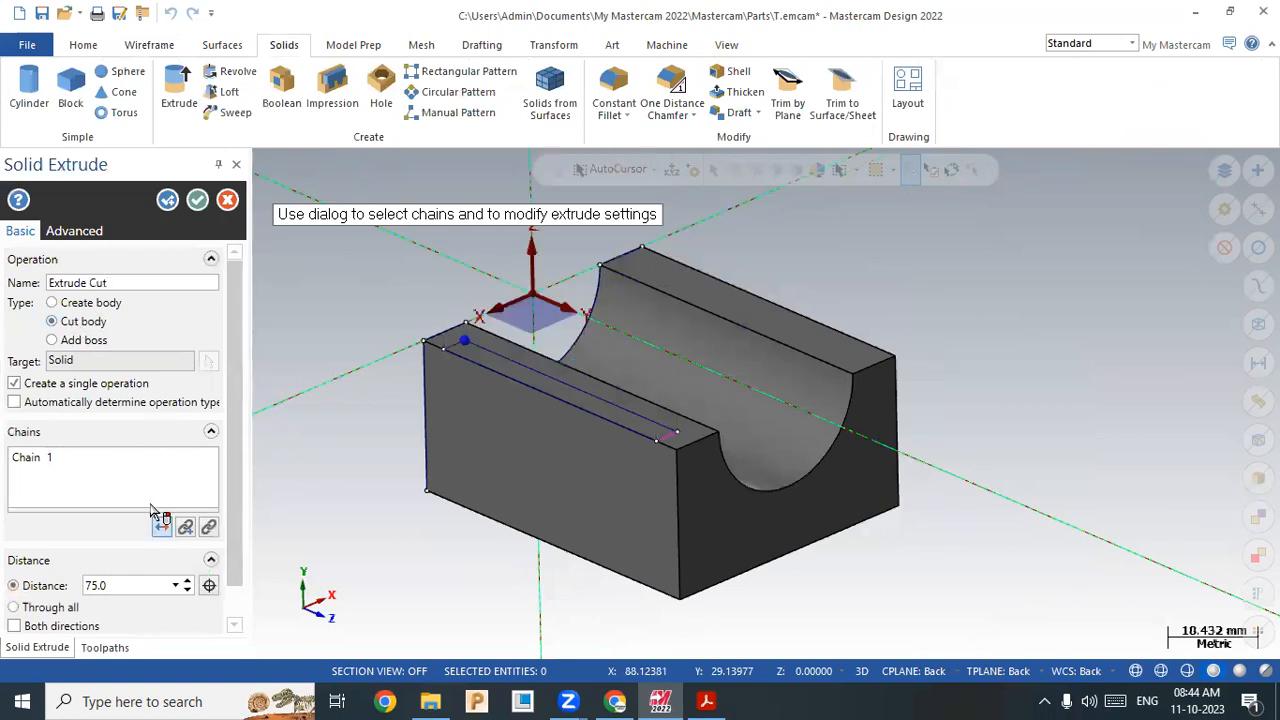
left_click(159, 522)
left_click(67, 345)
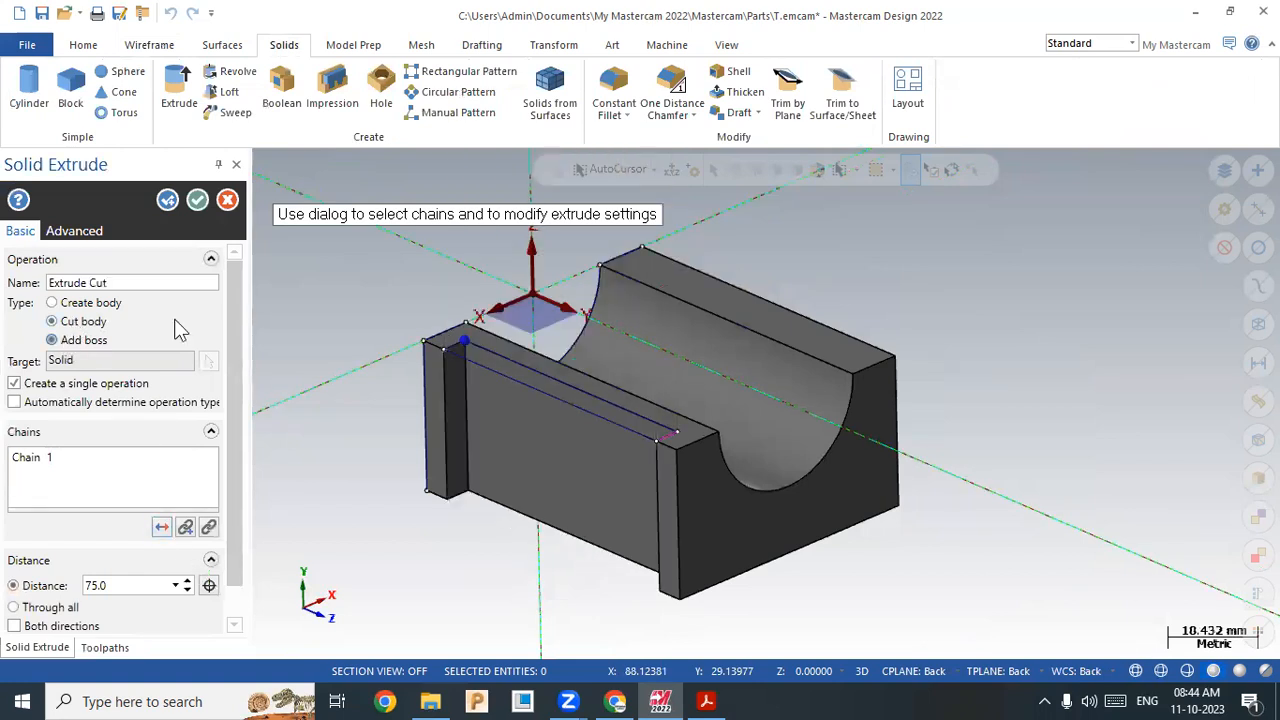
scroll(235, 357, "down", 1)
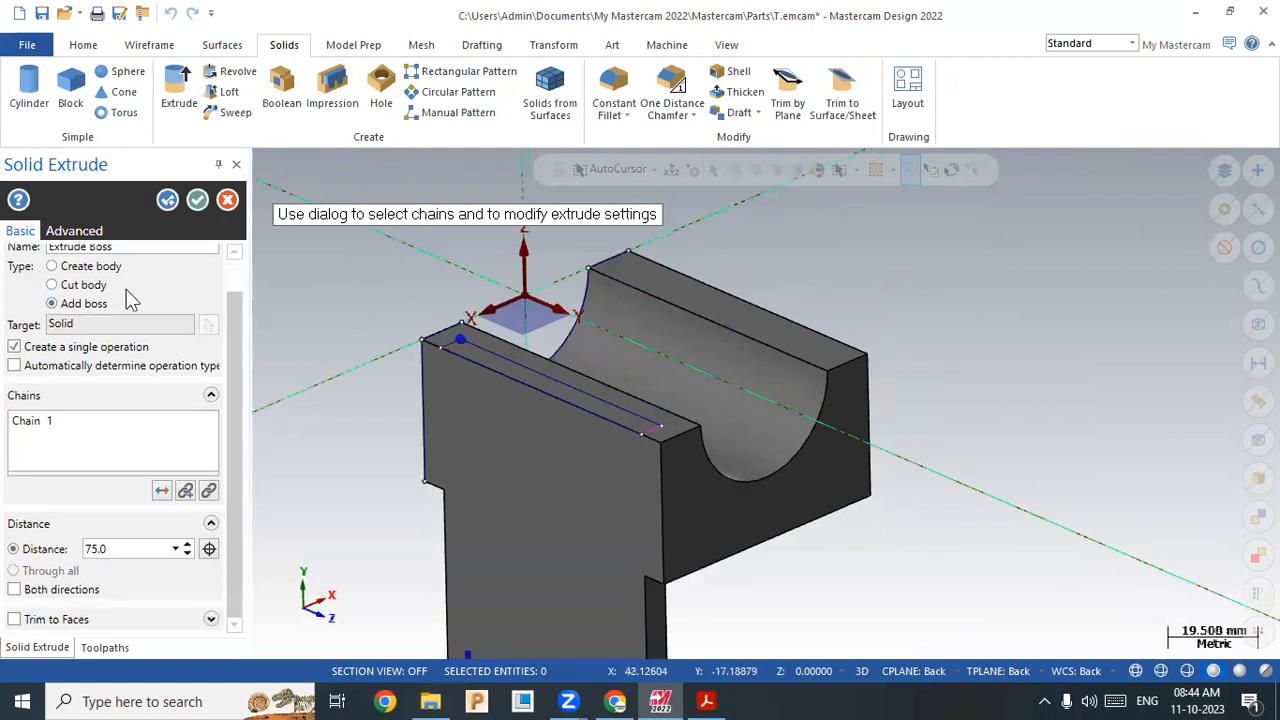
left_click(100, 266)
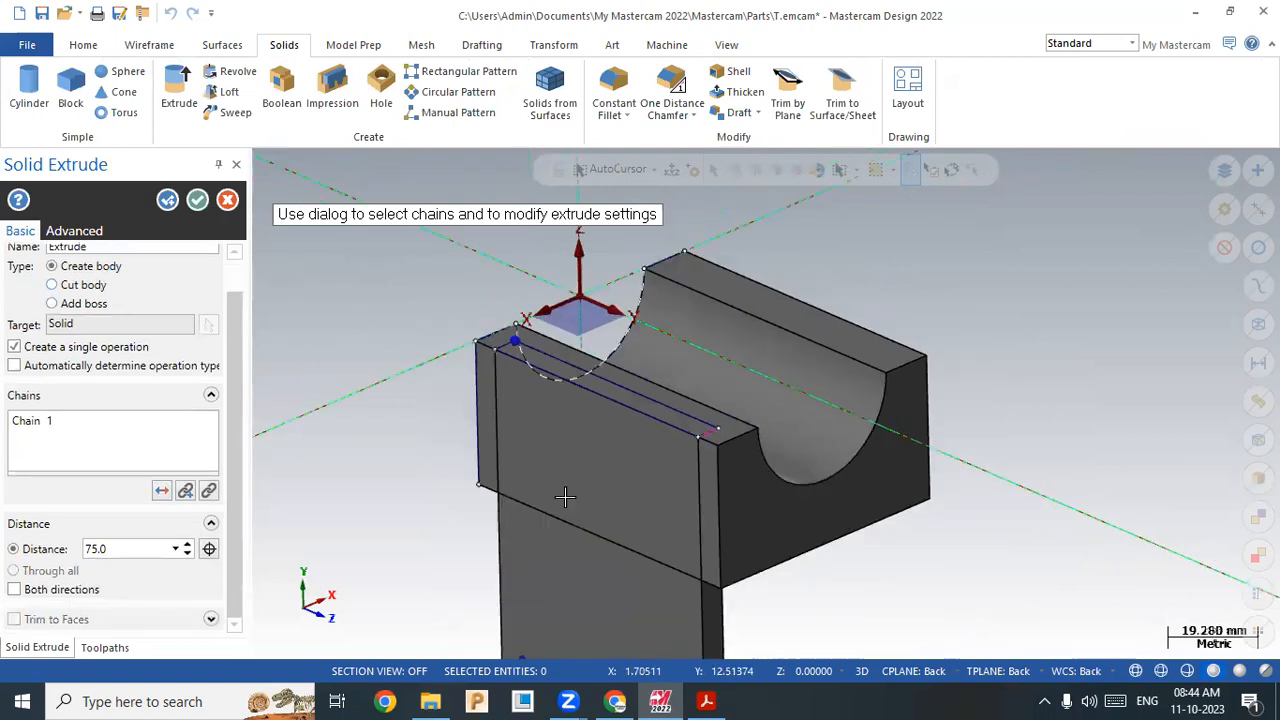
scroll(566, 497, "down", 2)
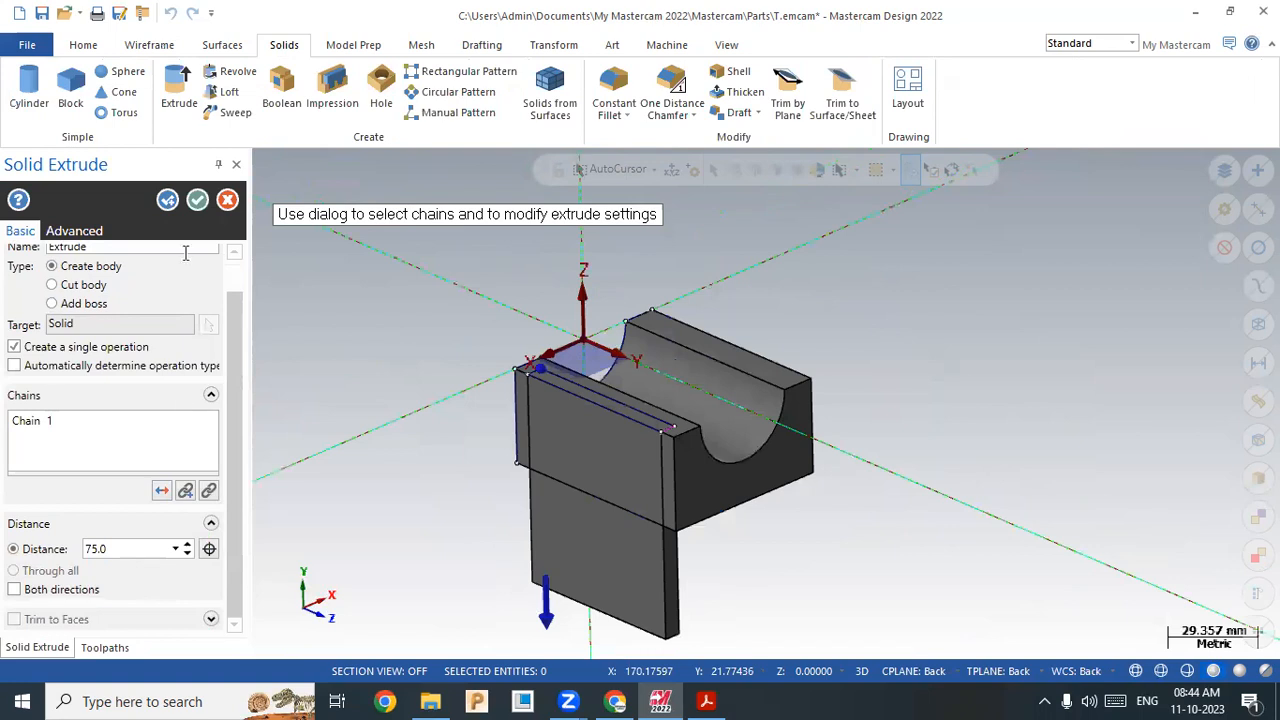
left_click(199, 204)
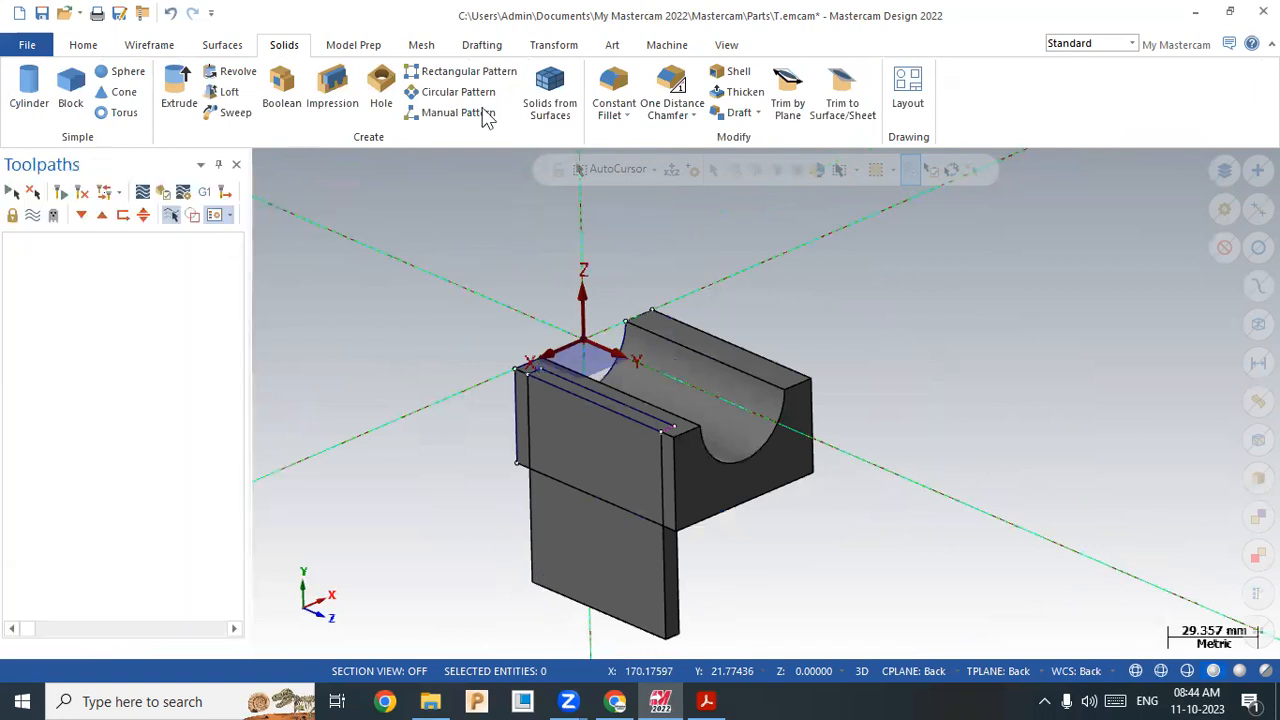
left_click(552, 46)
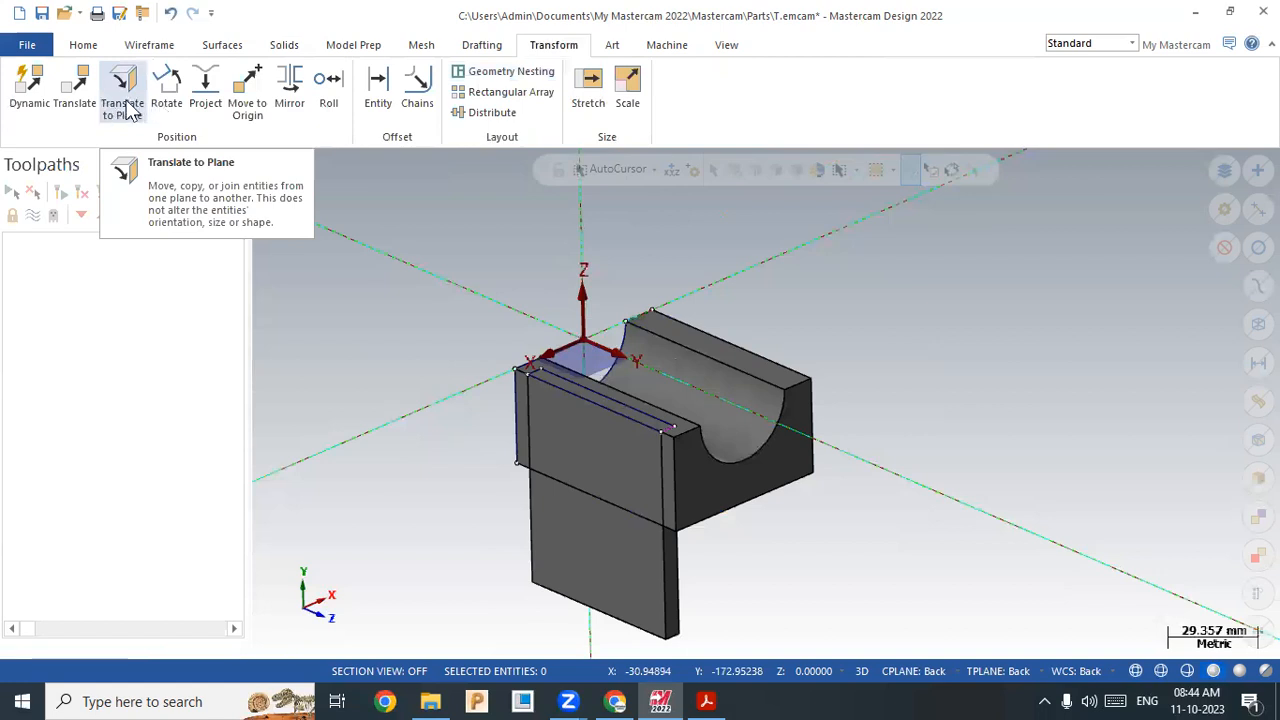
left_click(29, 88)
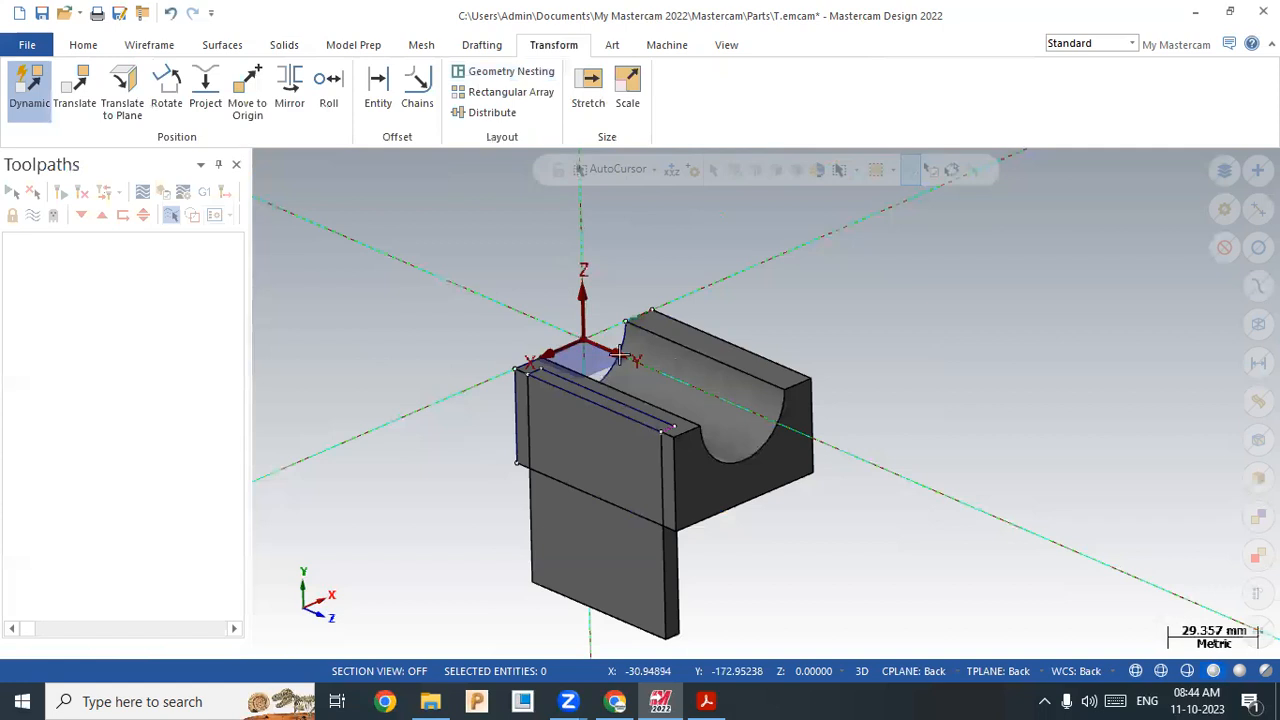
left_click(676, 209)
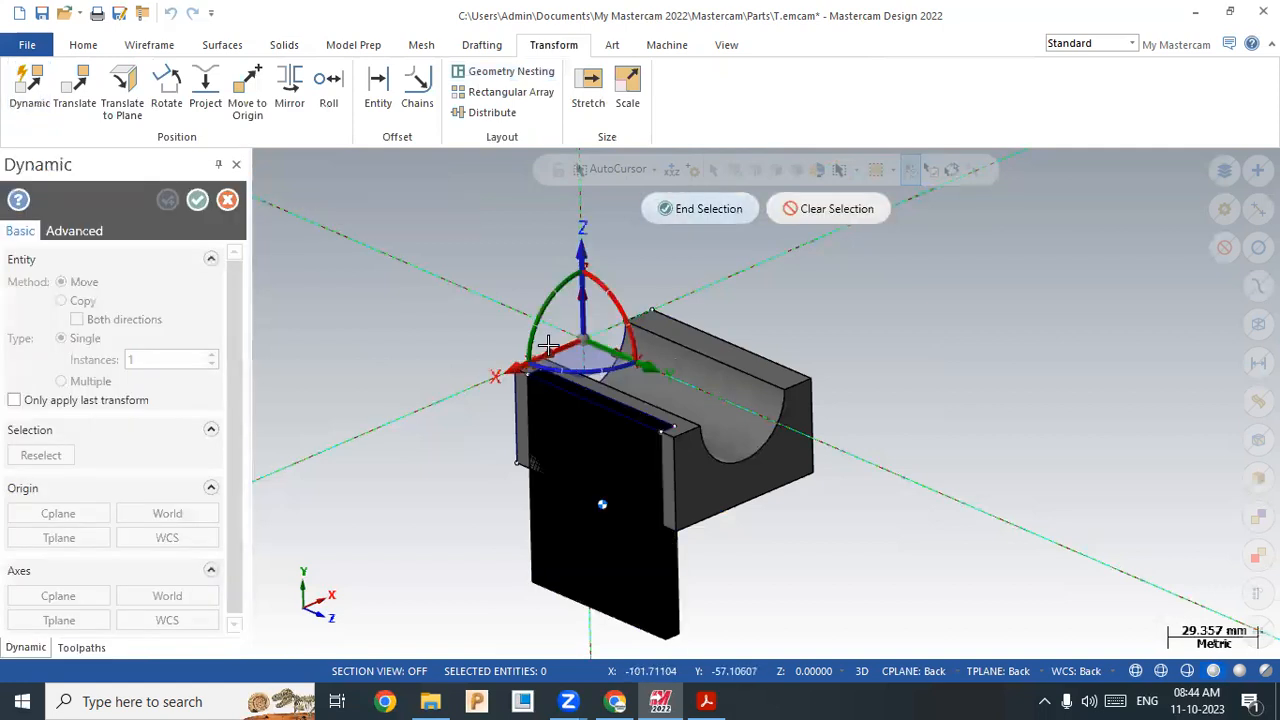
left_click(548, 345)
scroll(548, 345, "up", 3)
scroll(530, 372, "up", 1)
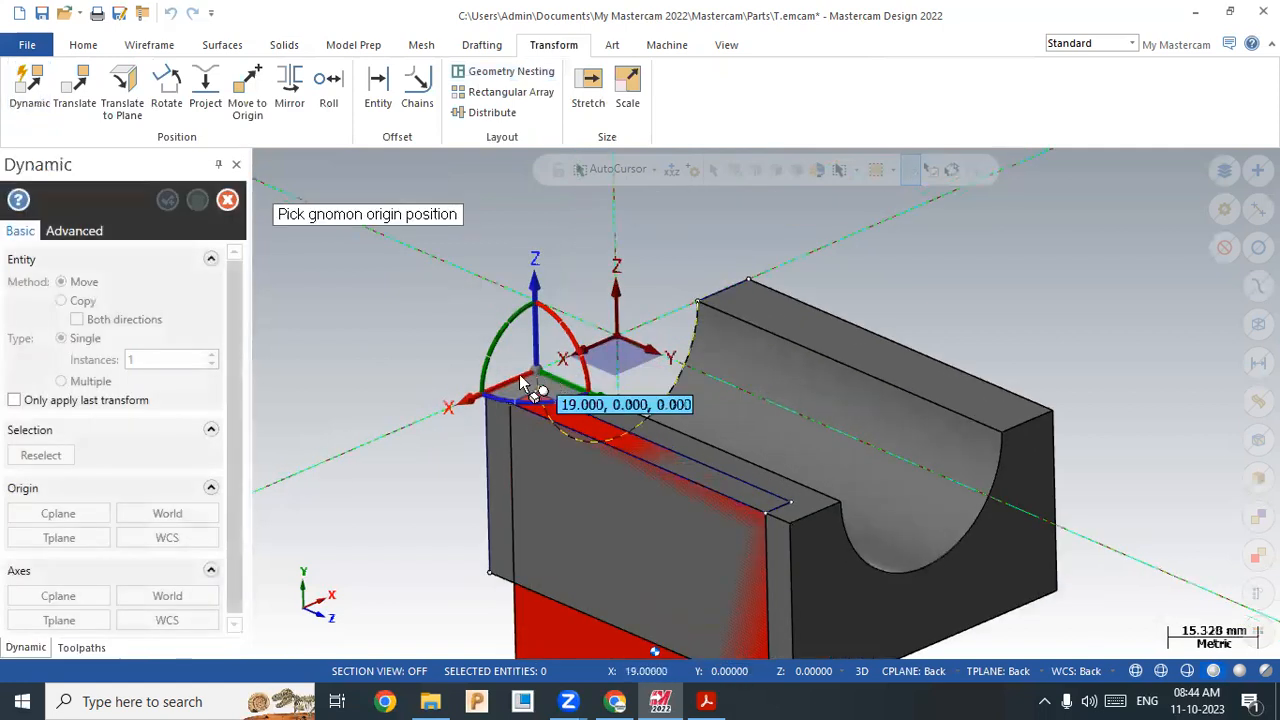
left_click(519, 376)
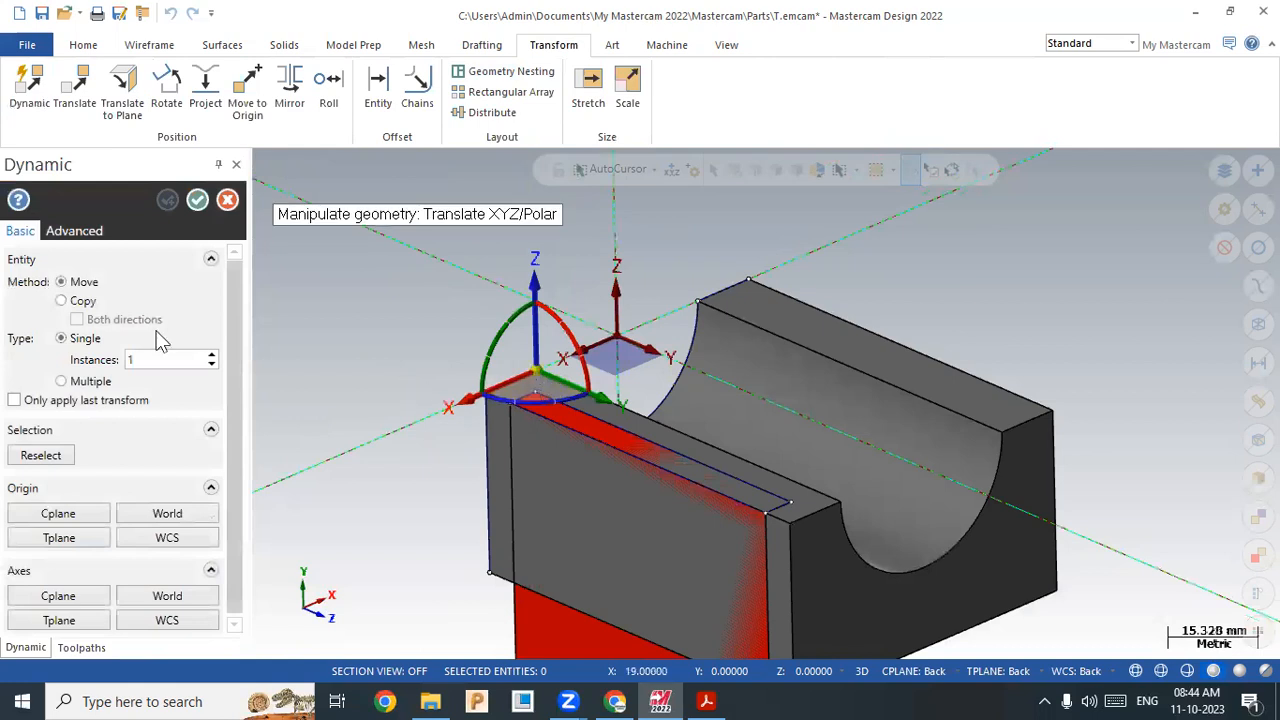
left_click(62, 300)
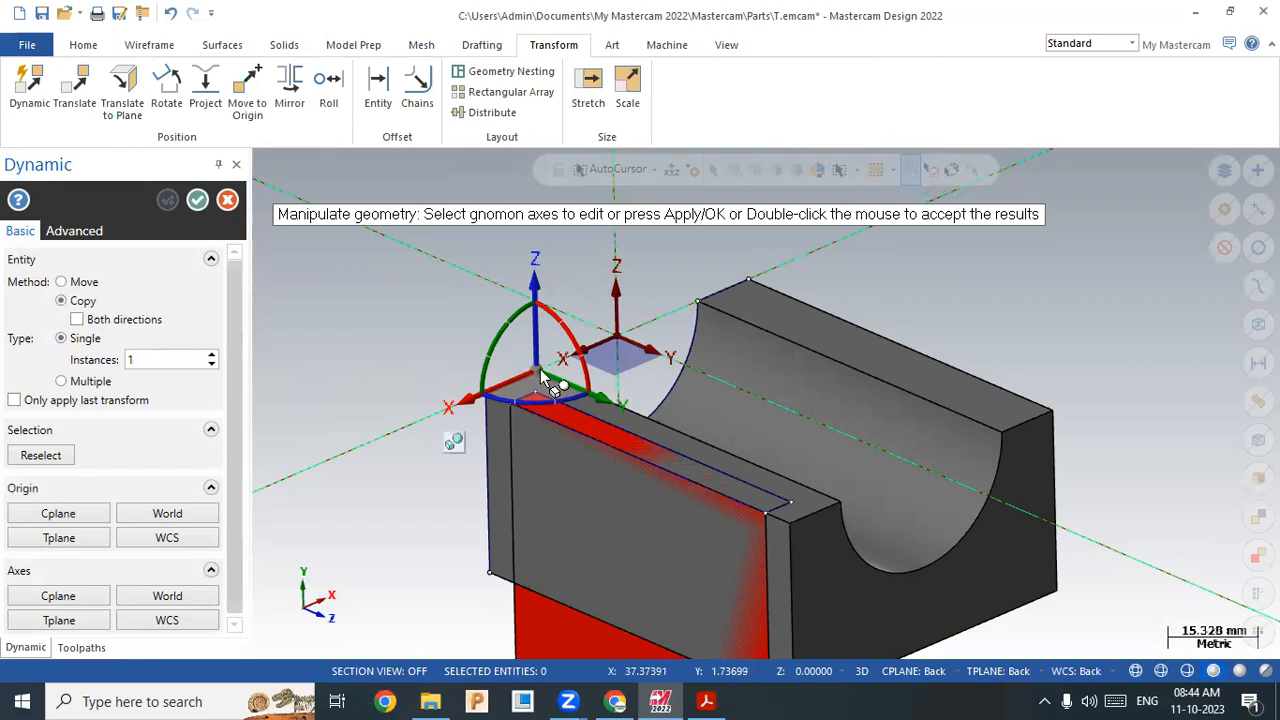
left_click(600, 352)
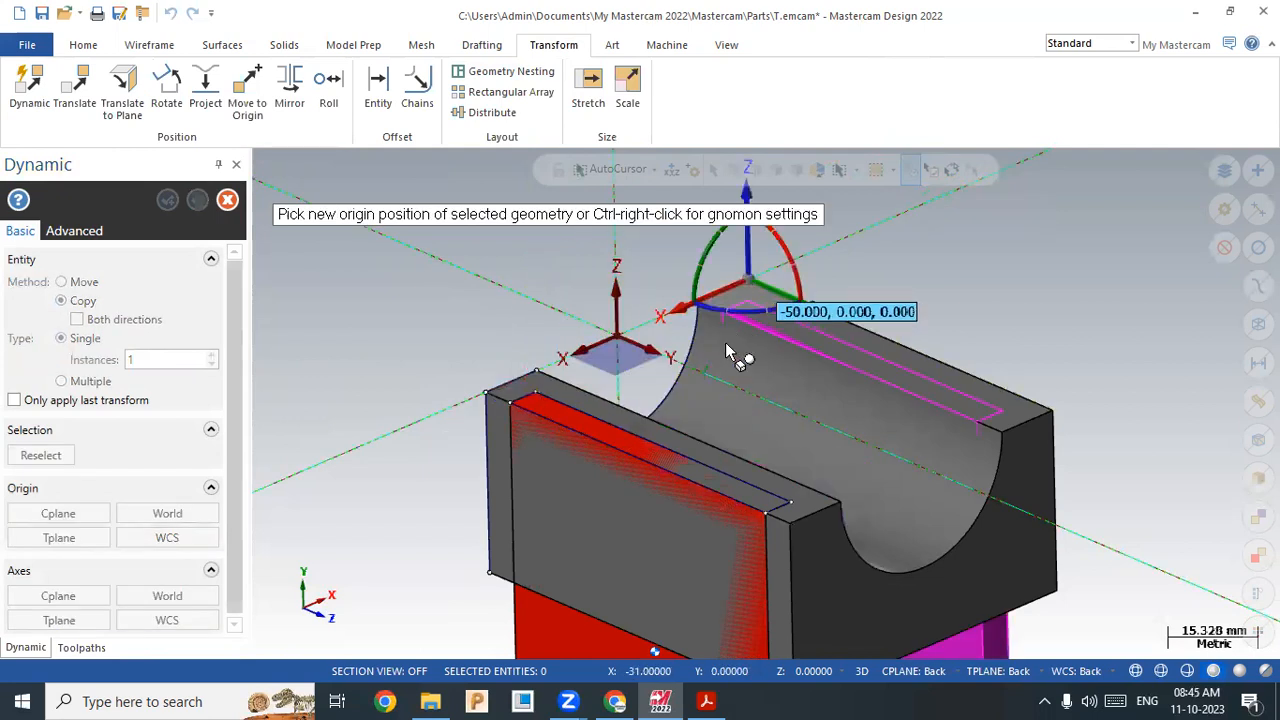
left_click(725, 350)
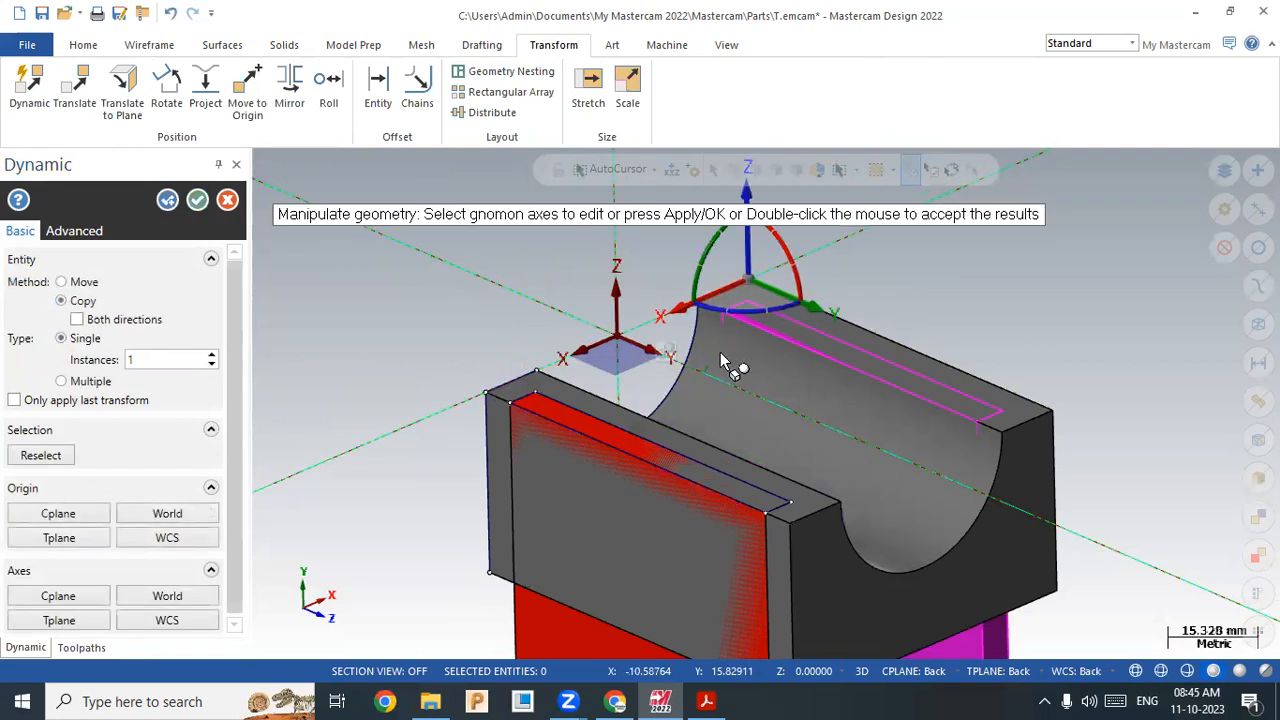
left_click(228, 201)
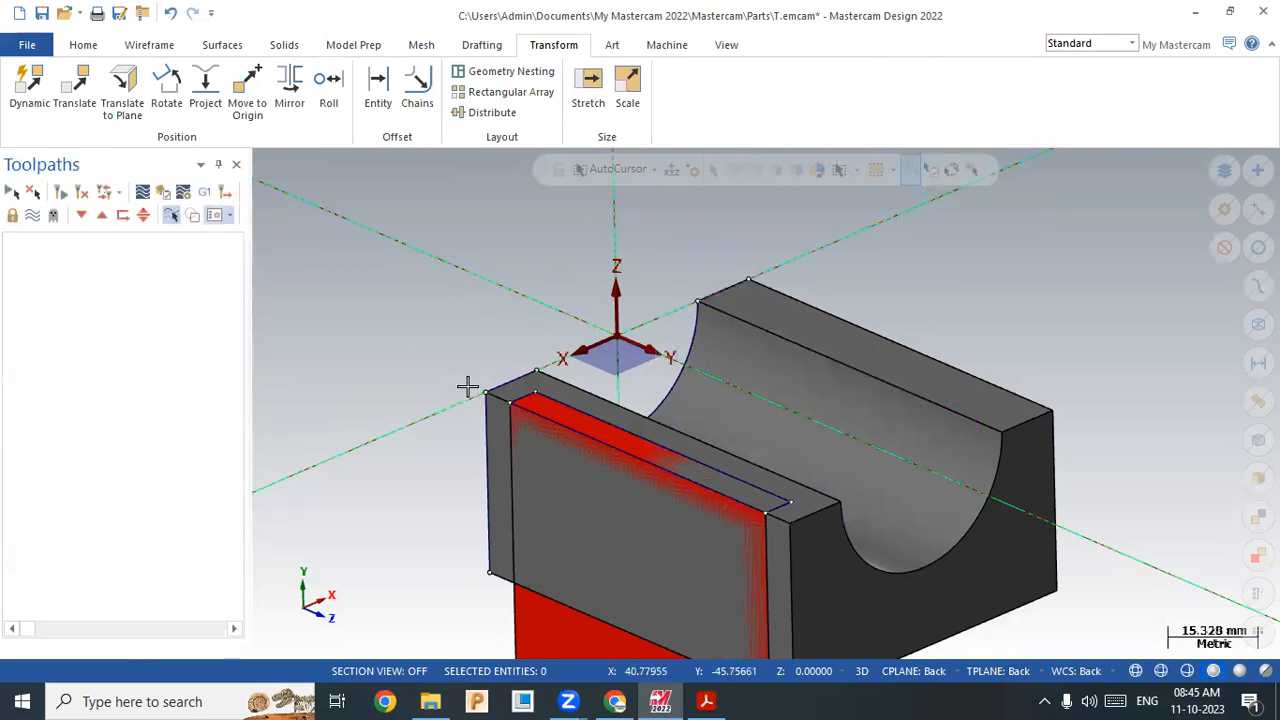
Step: Mirror a copy of the extruded plate about the Y axis onto the block's far wall
left_click(290, 100)
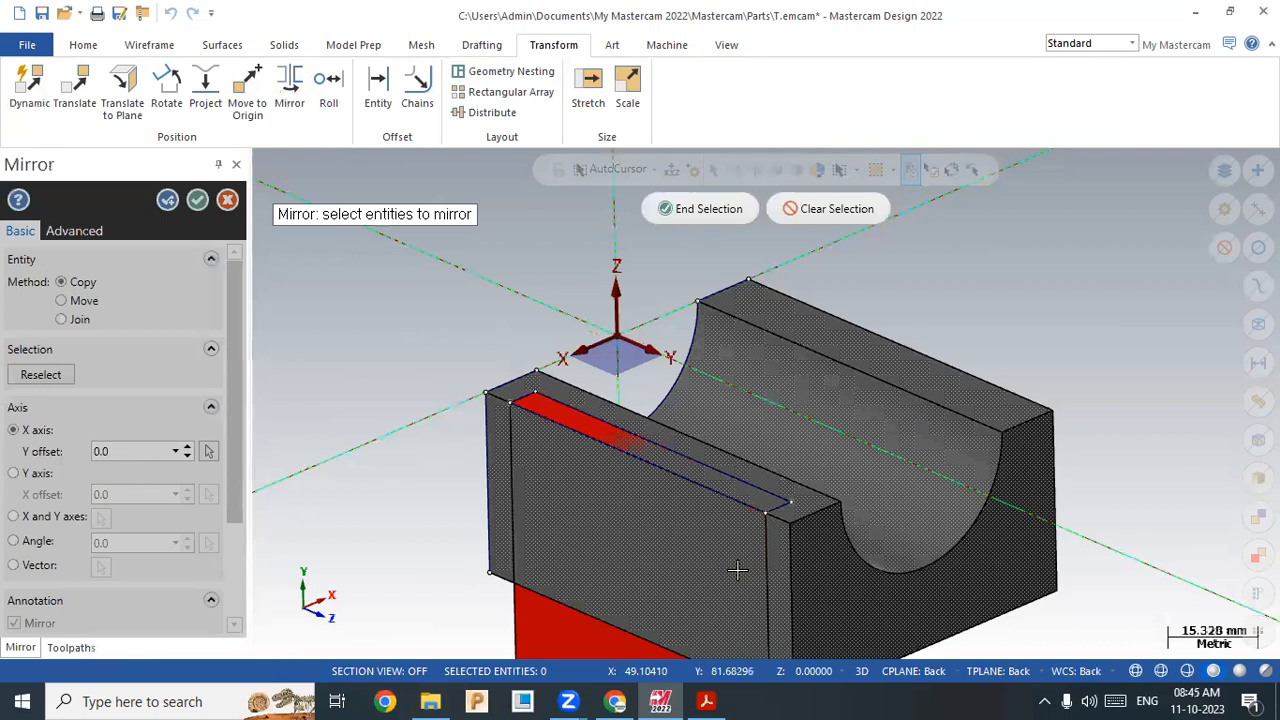
left_click(940, 671)
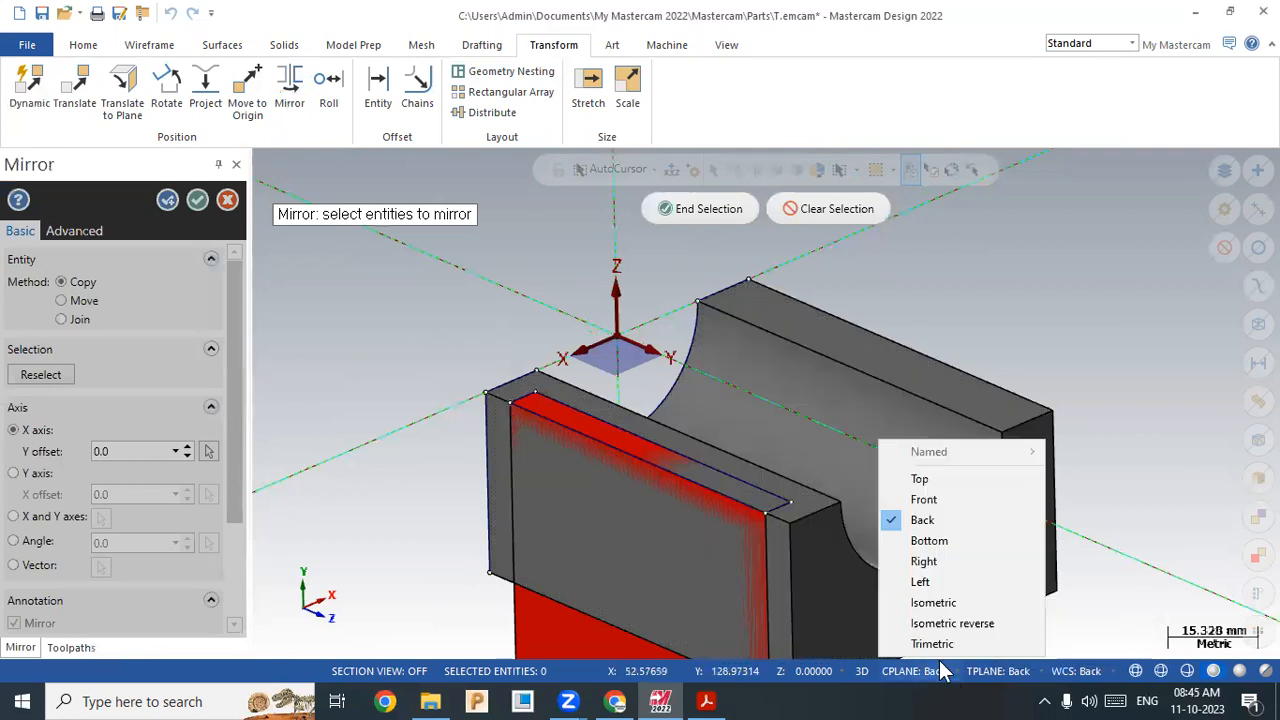
left_click(958, 480)
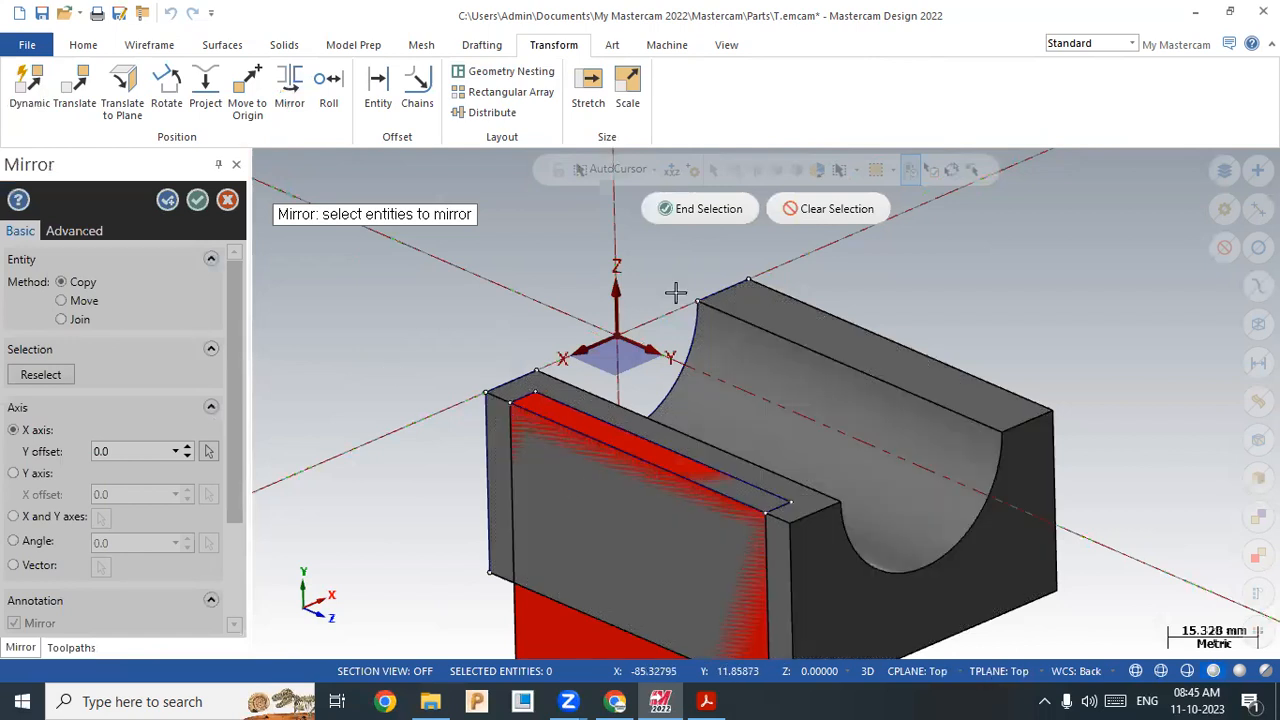
left_click(710, 221)
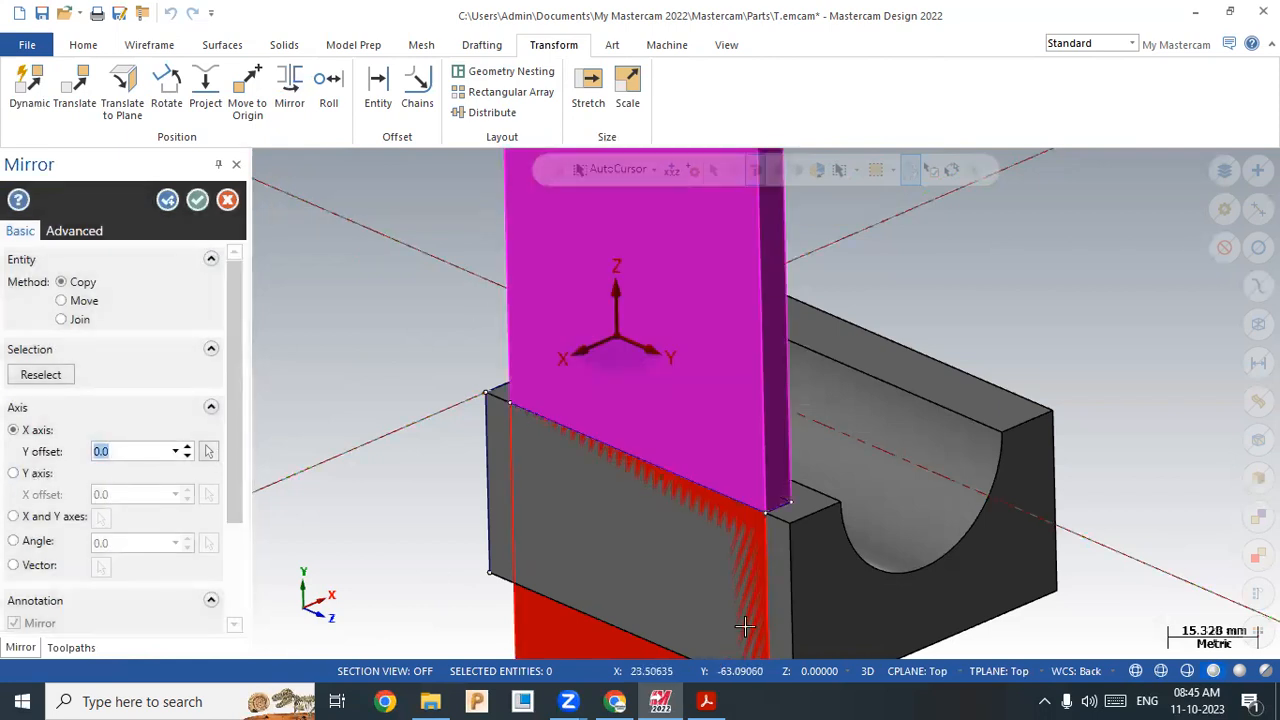
left_click(917, 671)
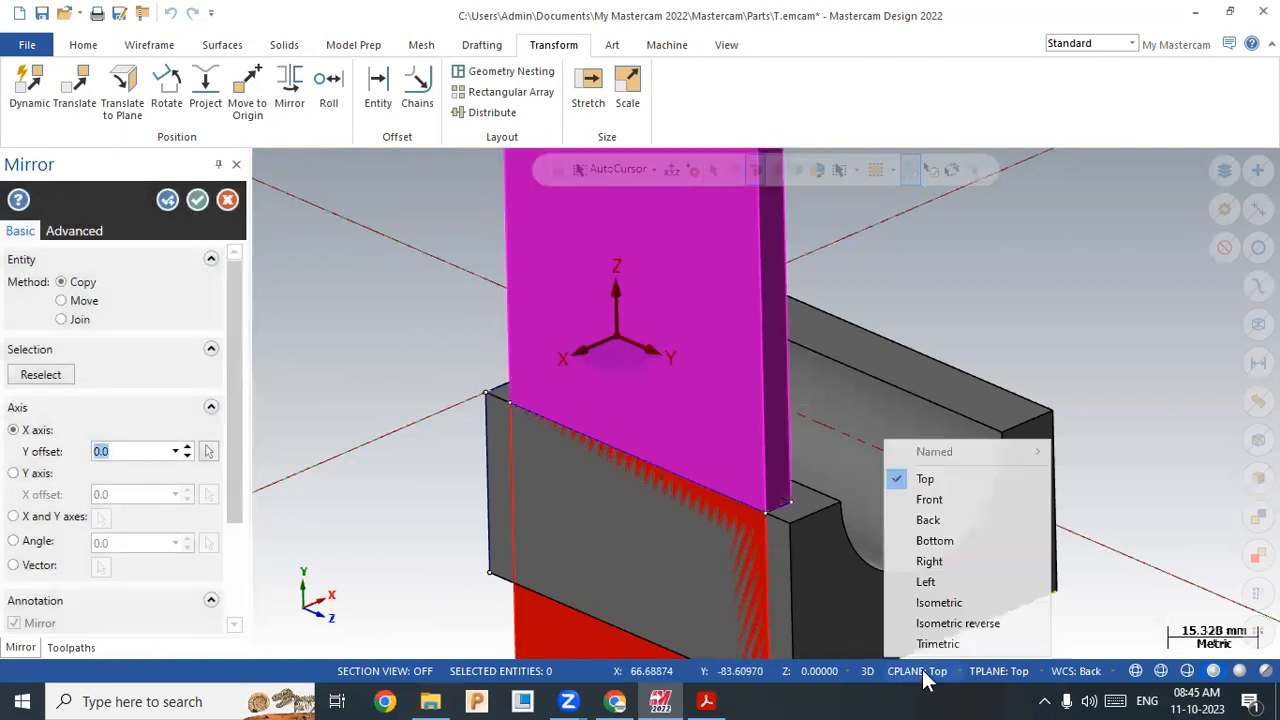
left_click(945, 520)
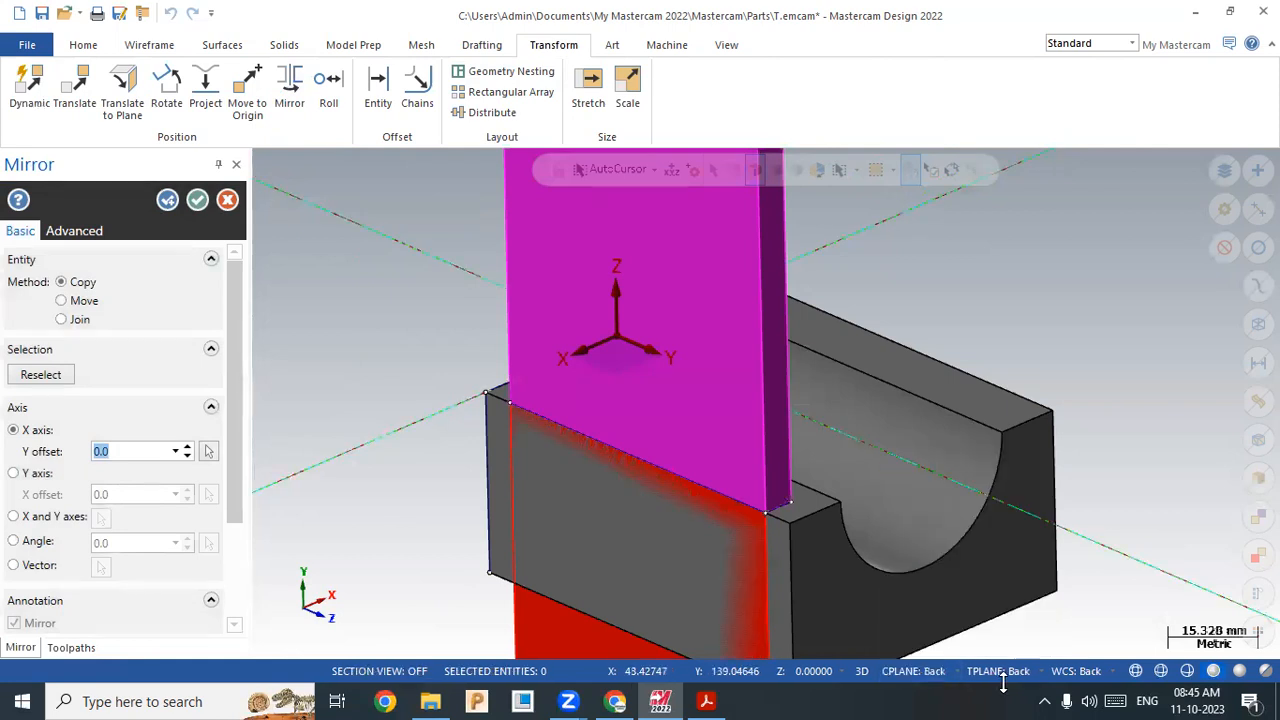
left_click(24, 474)
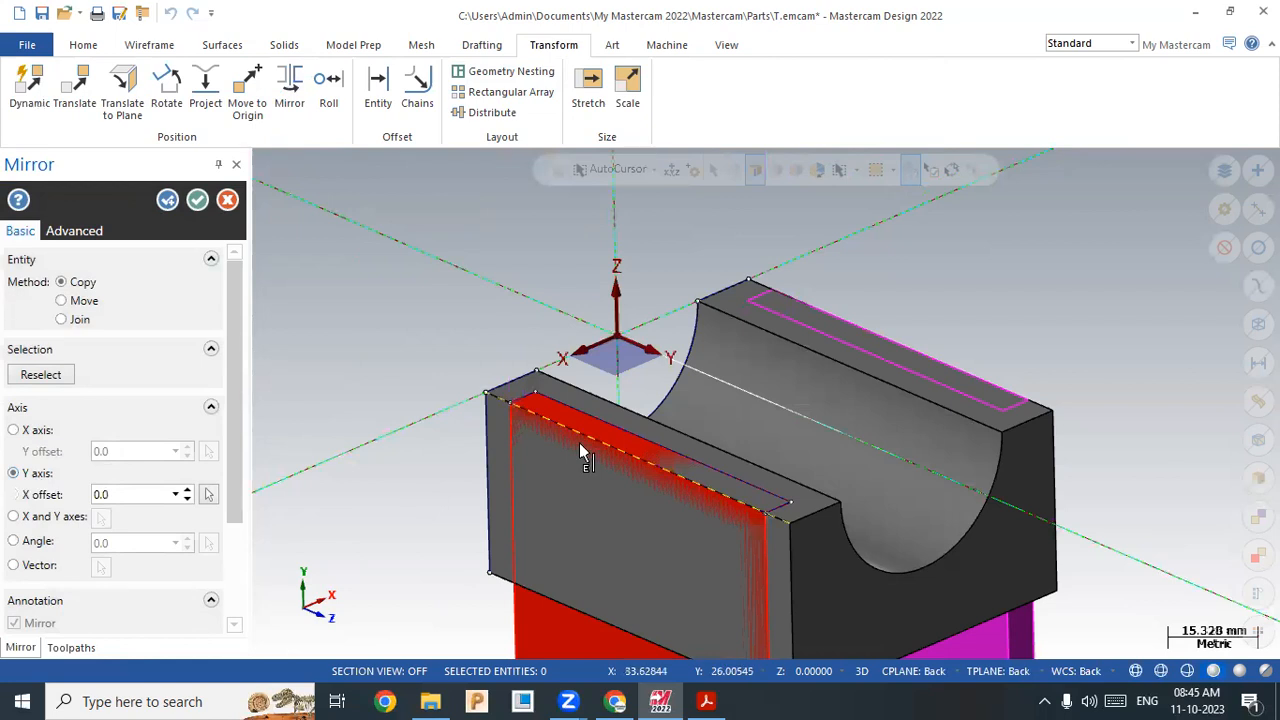
left_click(198, 201)
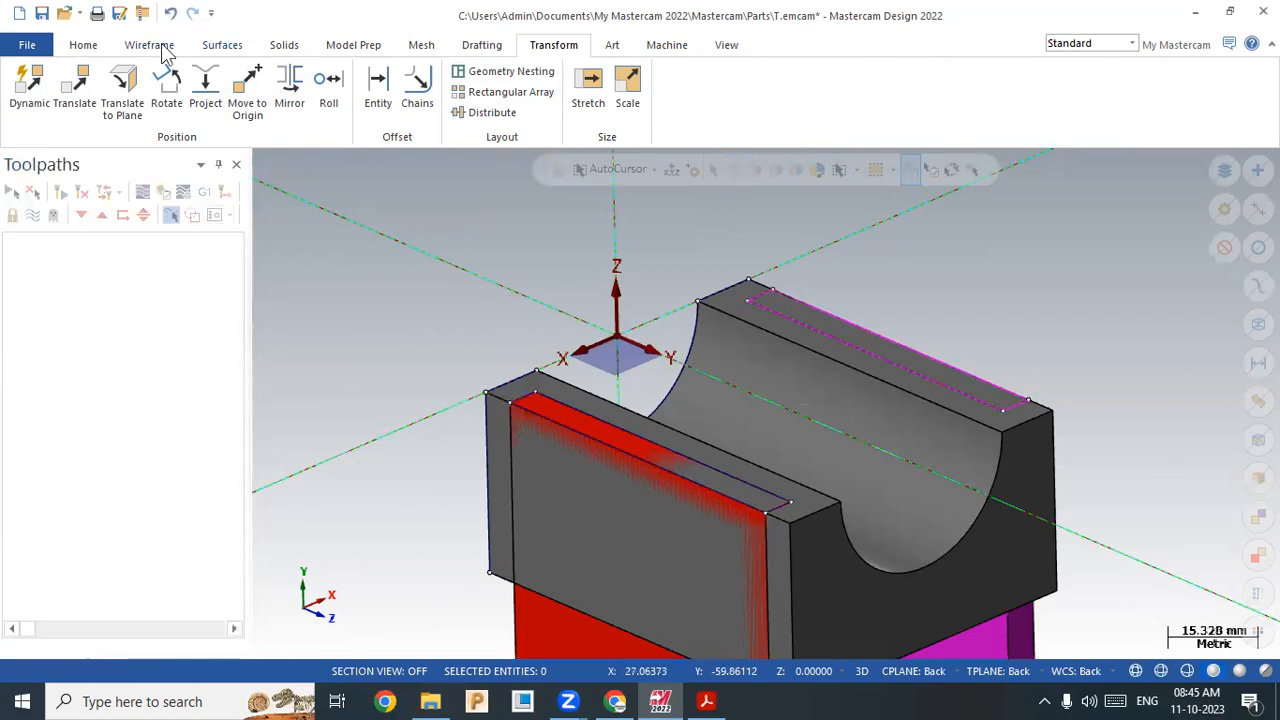
left_click(284, 46)
left_click(281, 96)
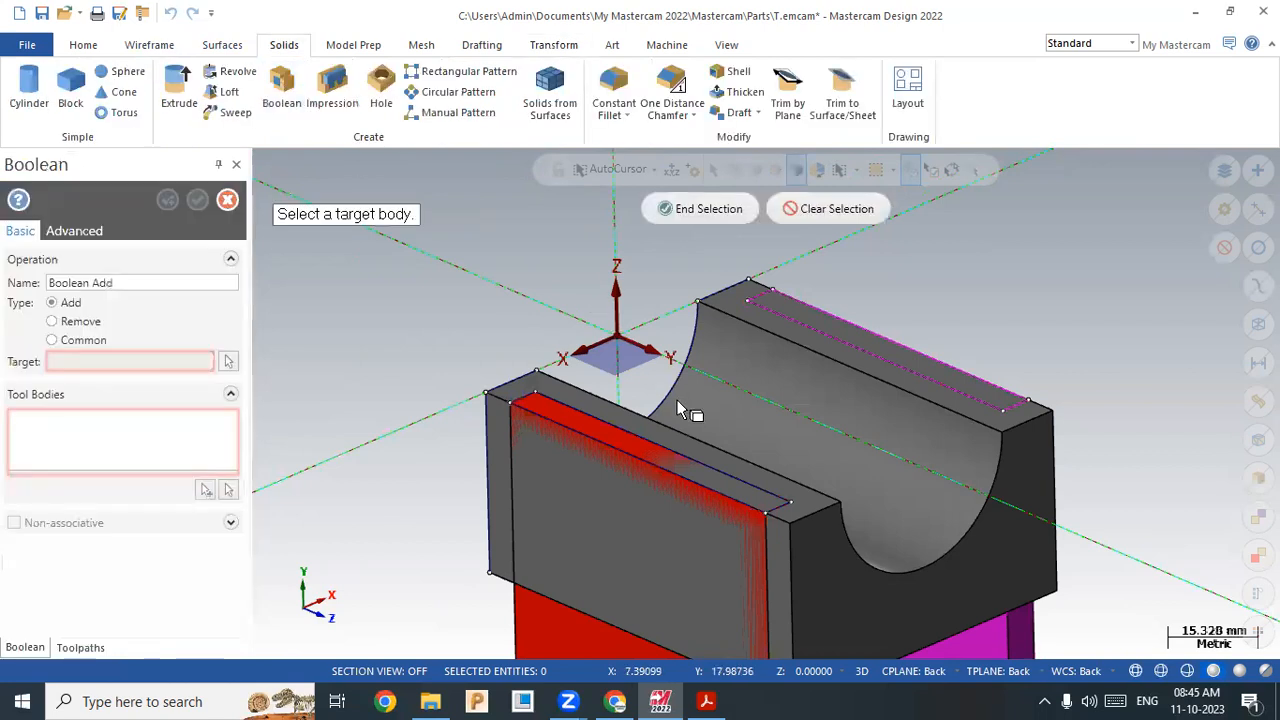
Step: Boolean Remove both plate bodies from the U-block, with the block as target
left_click(788, 416)
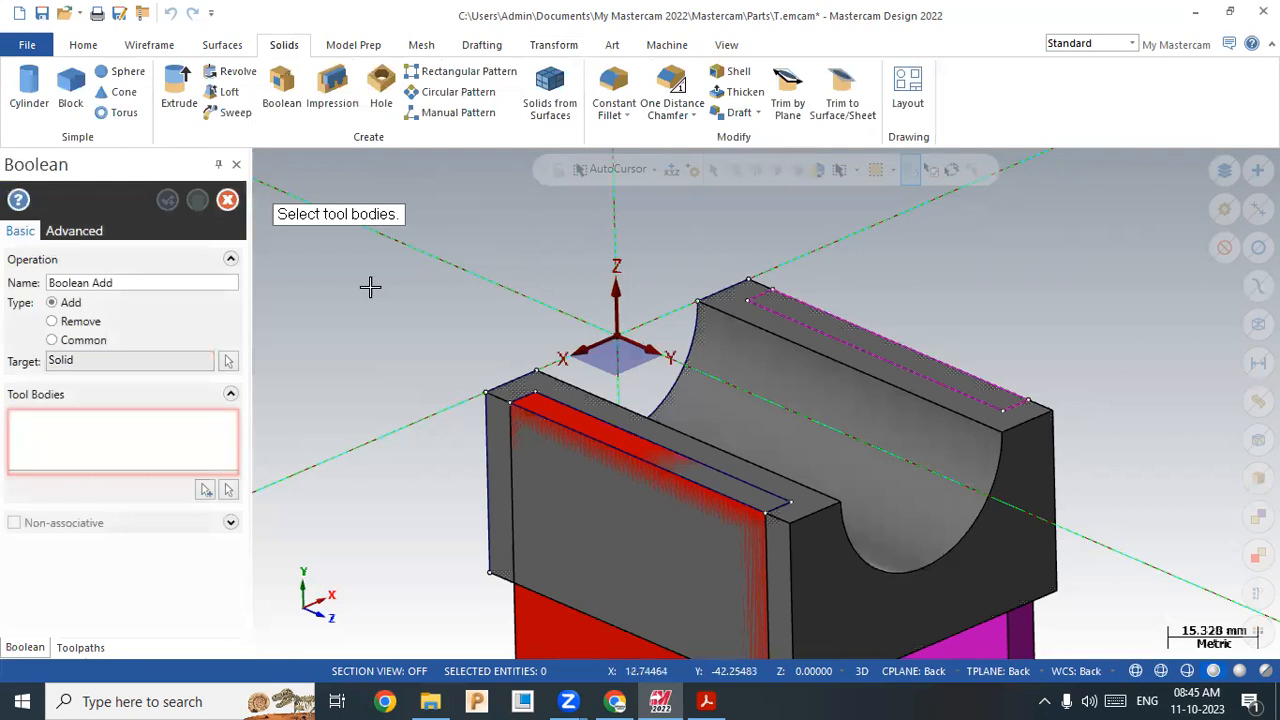
left_click(228, 490)
scroll(404, 281, "down", 2)
left_click(607, 572)
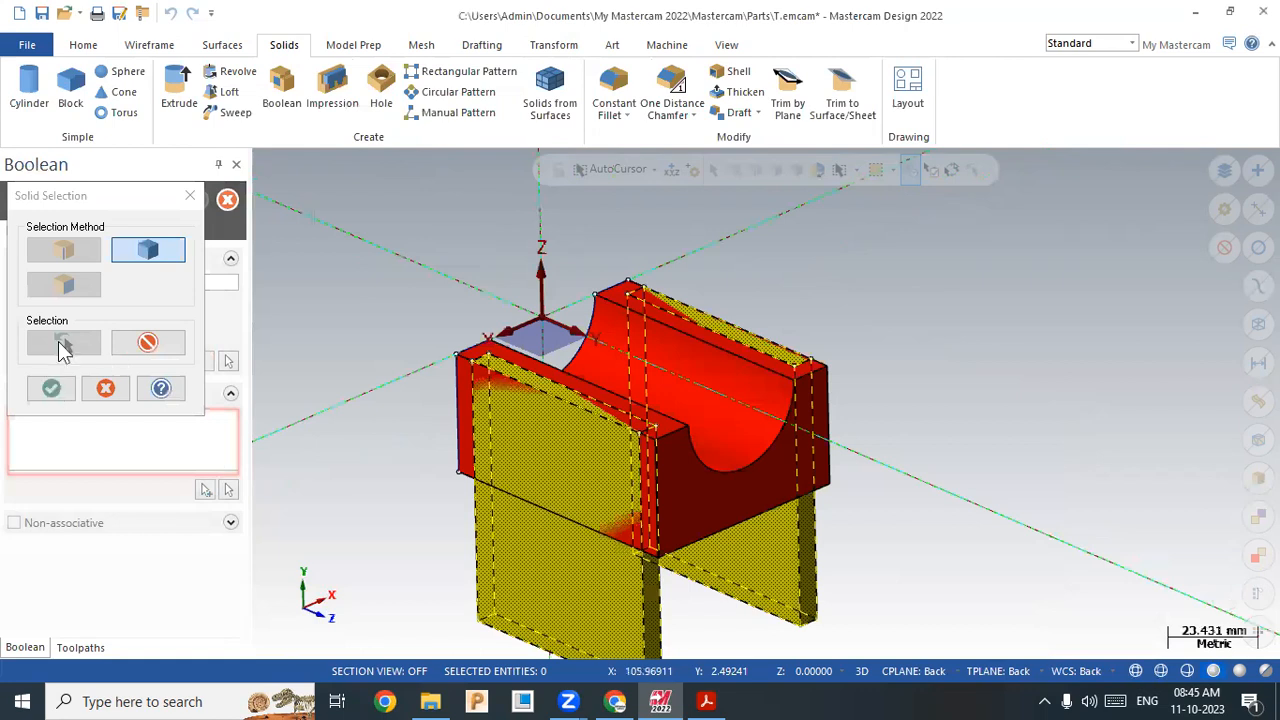
left_click(51, 388)
left_click(66, 325)
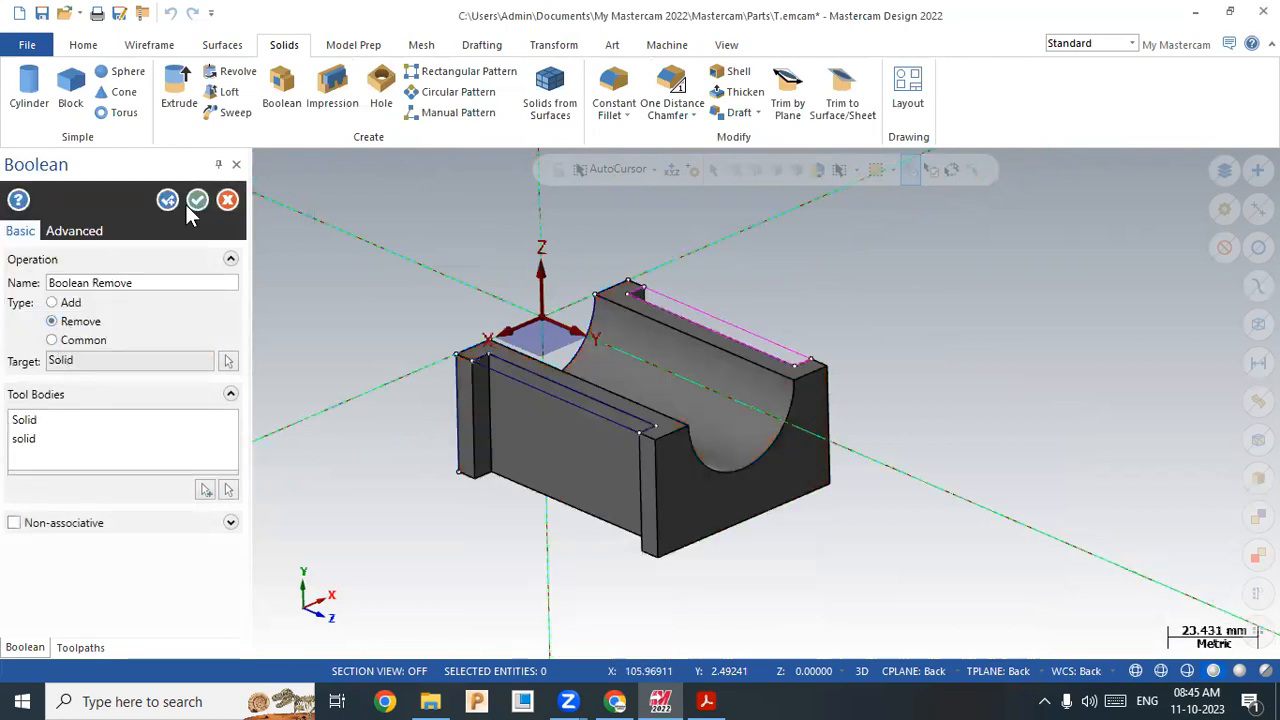
key("Return")
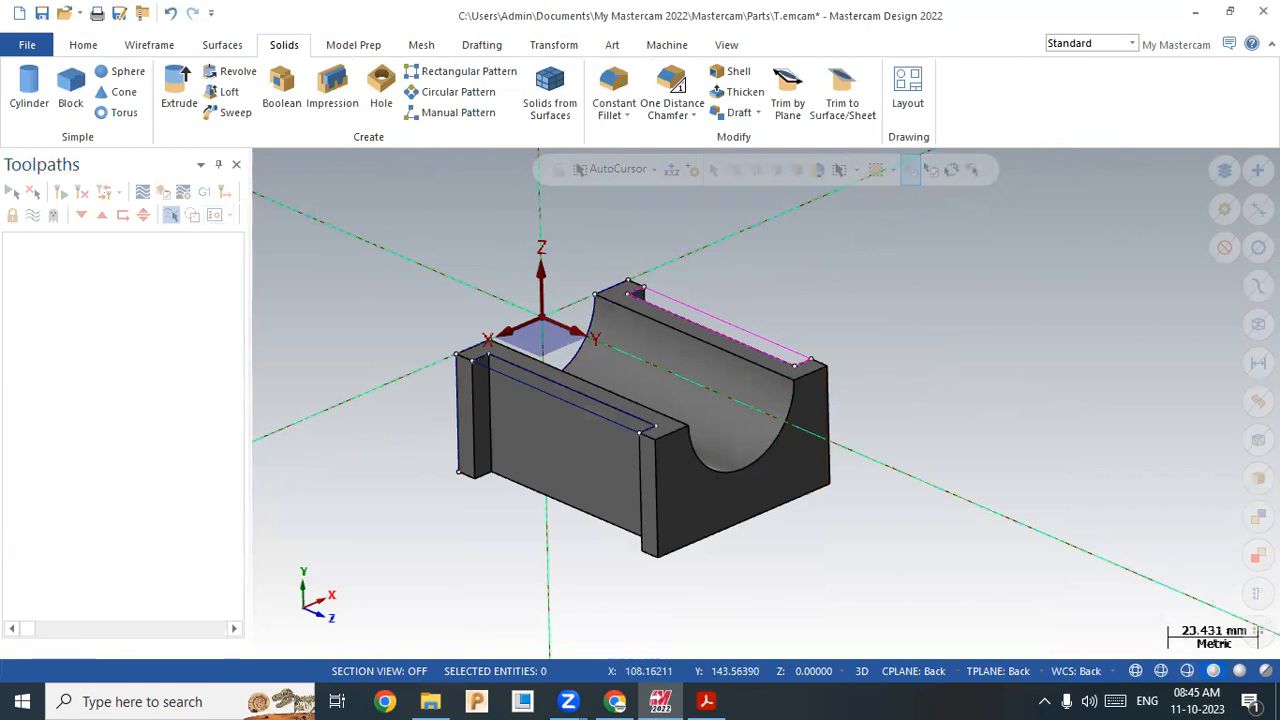
Step: Select all 14 wireframe entities and Blank them from the Home tab
key("ctrl+a")
left_click(82, 46)
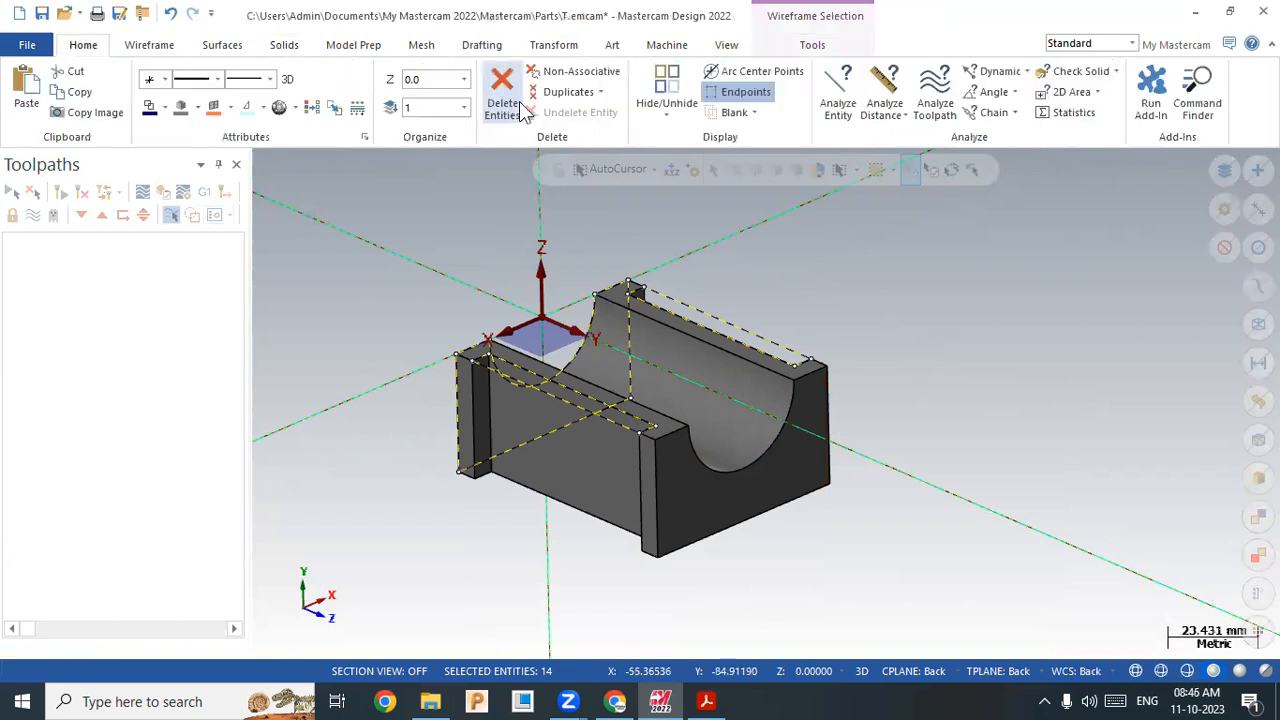
left_click(733, 112)
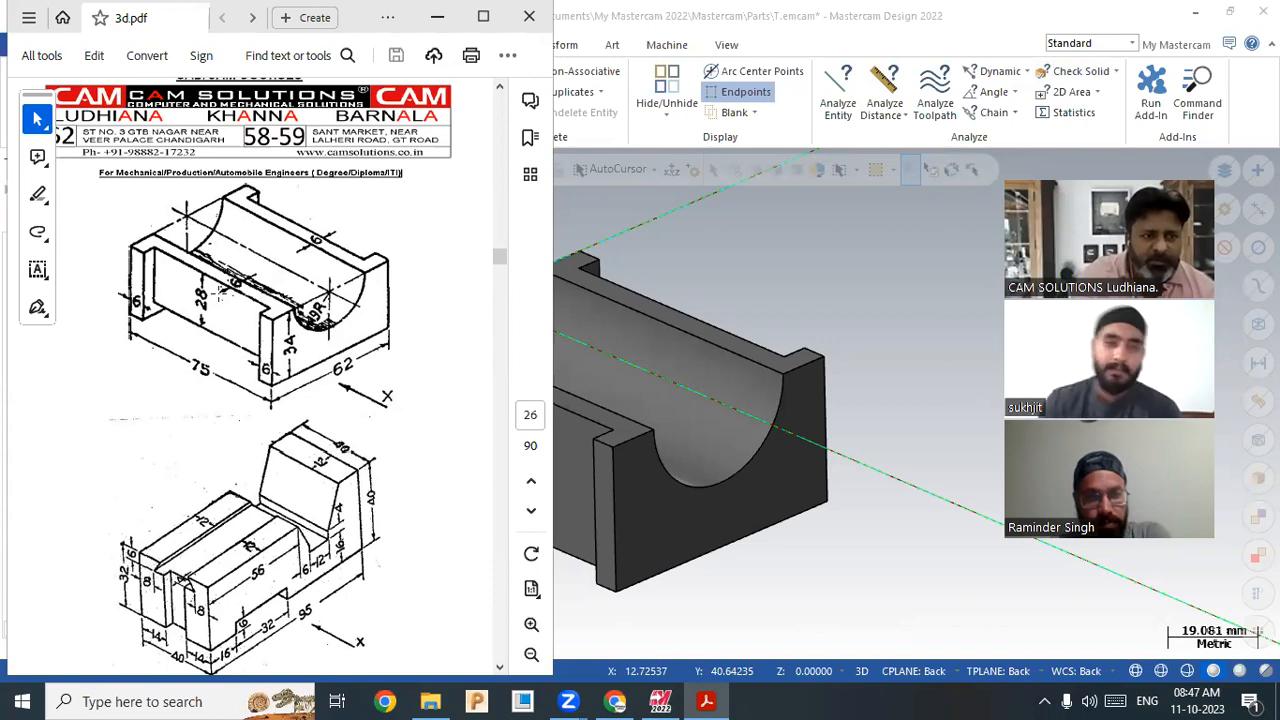
scroll(919, 437, "down", 3)
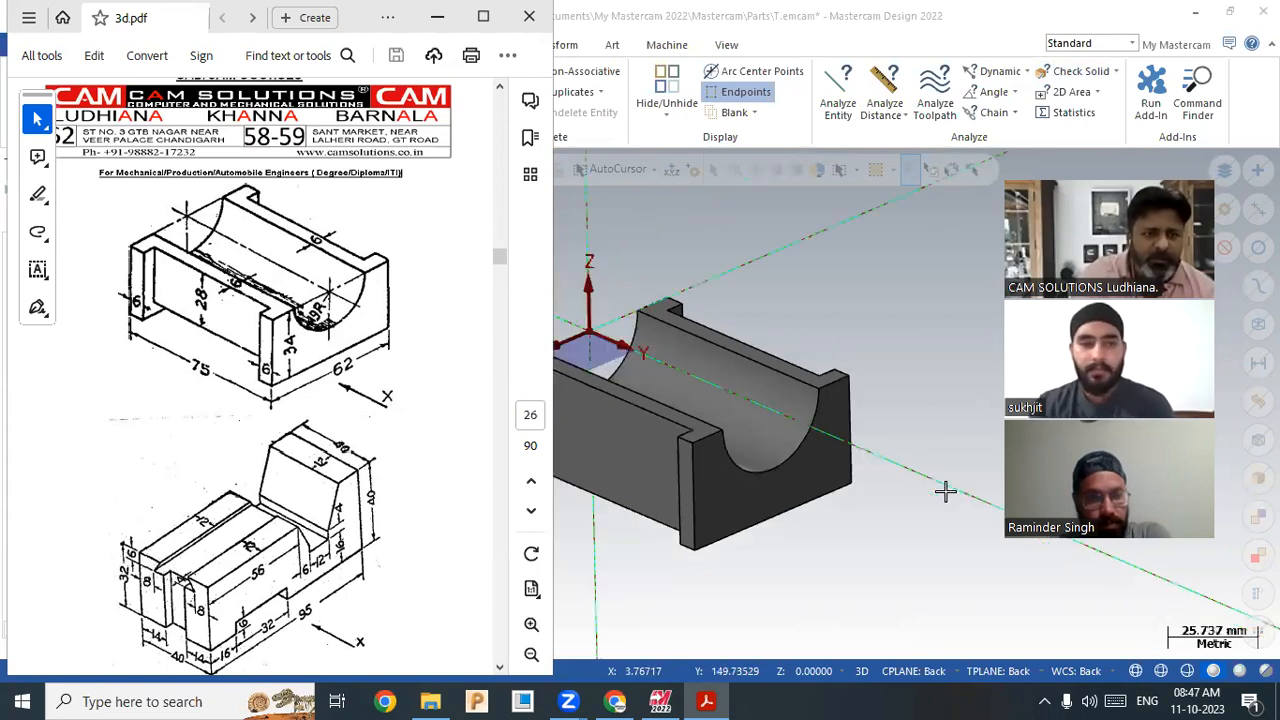
left_click(943, 477)
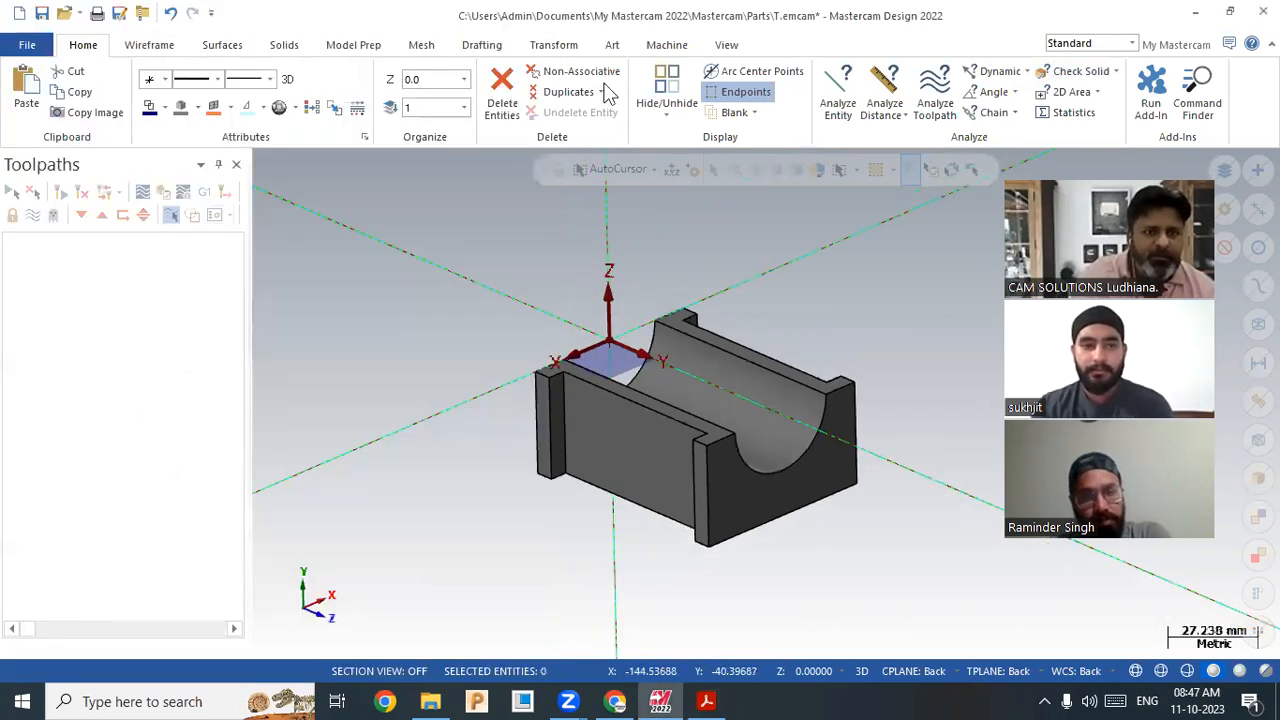
Step: Create a new plane from the block's front face (origin 17, 37.5, 25) in the Planes manager
left_click(726, 45)
left_click(638, 113)
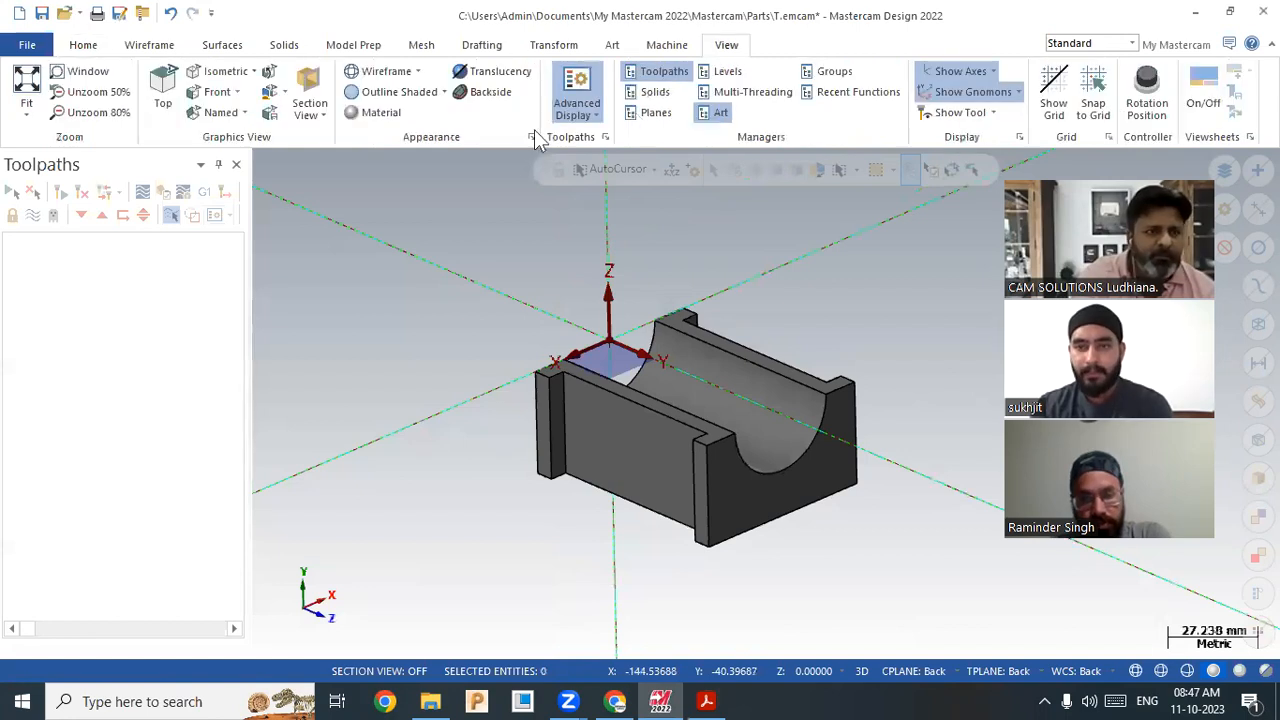
left_click(14, 192)
left_click(82, 231)
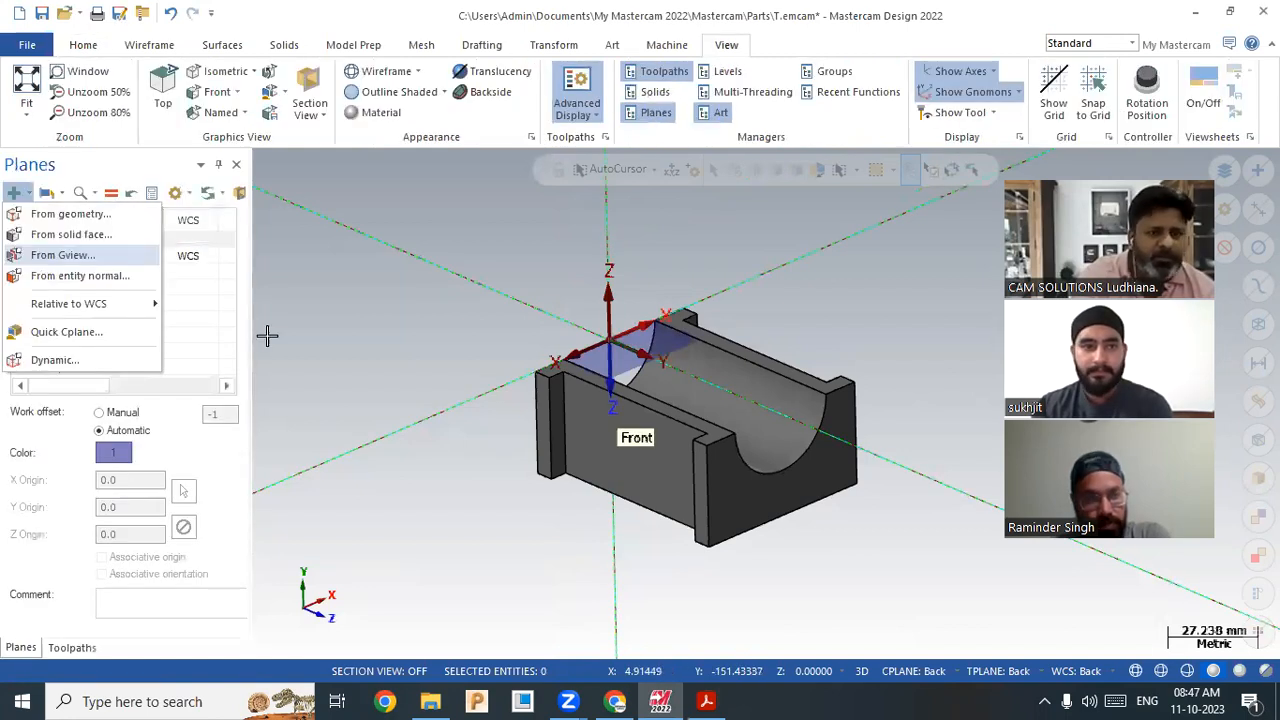
left_click(630, 465)
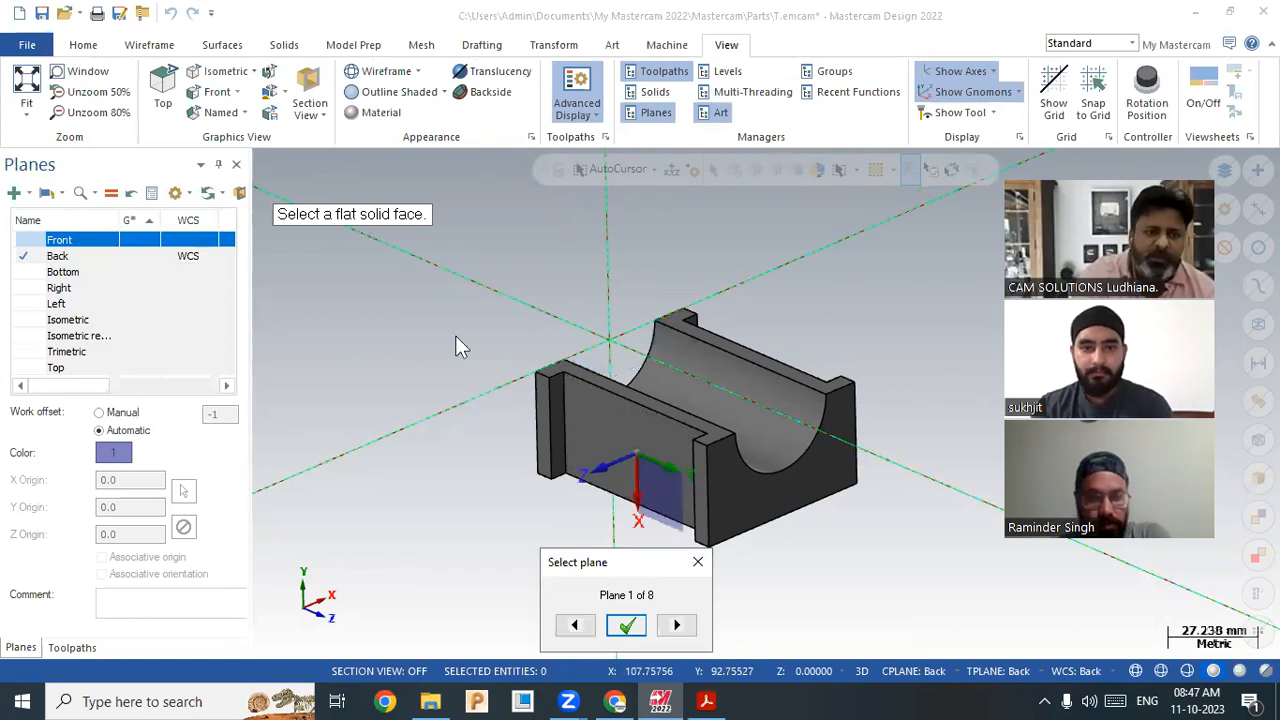
key("Return")
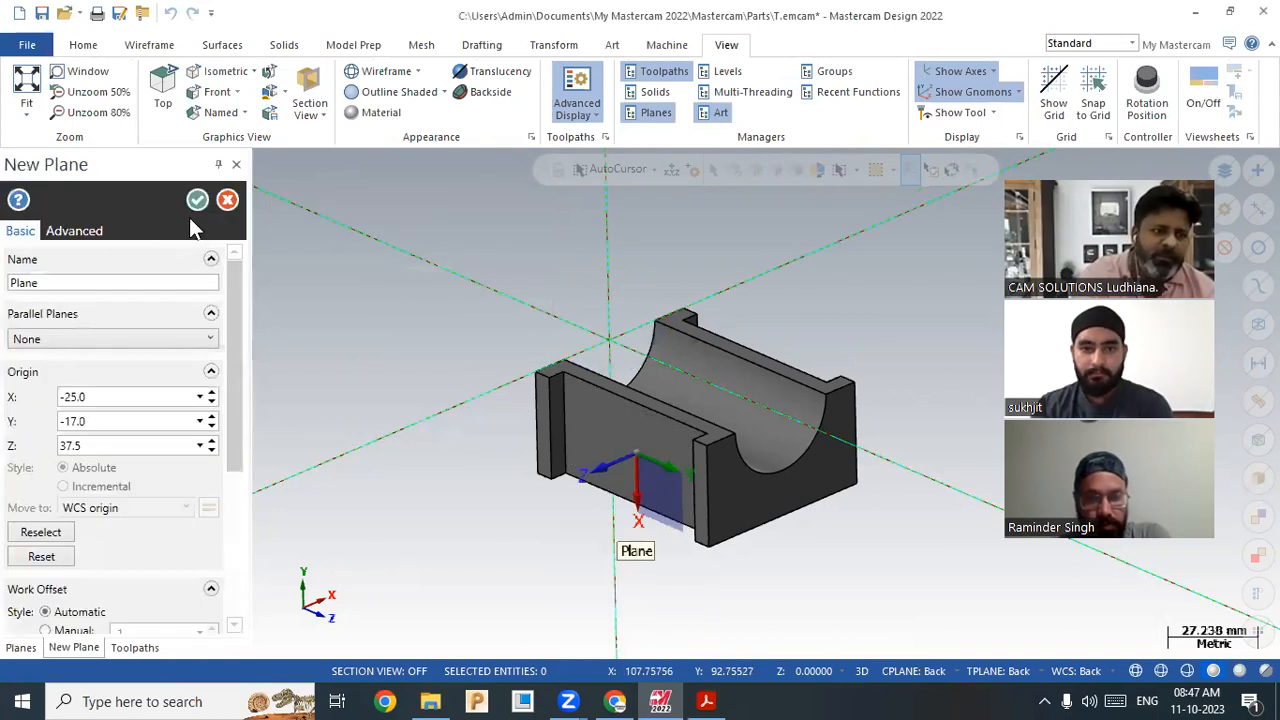
left_click(198, 201)
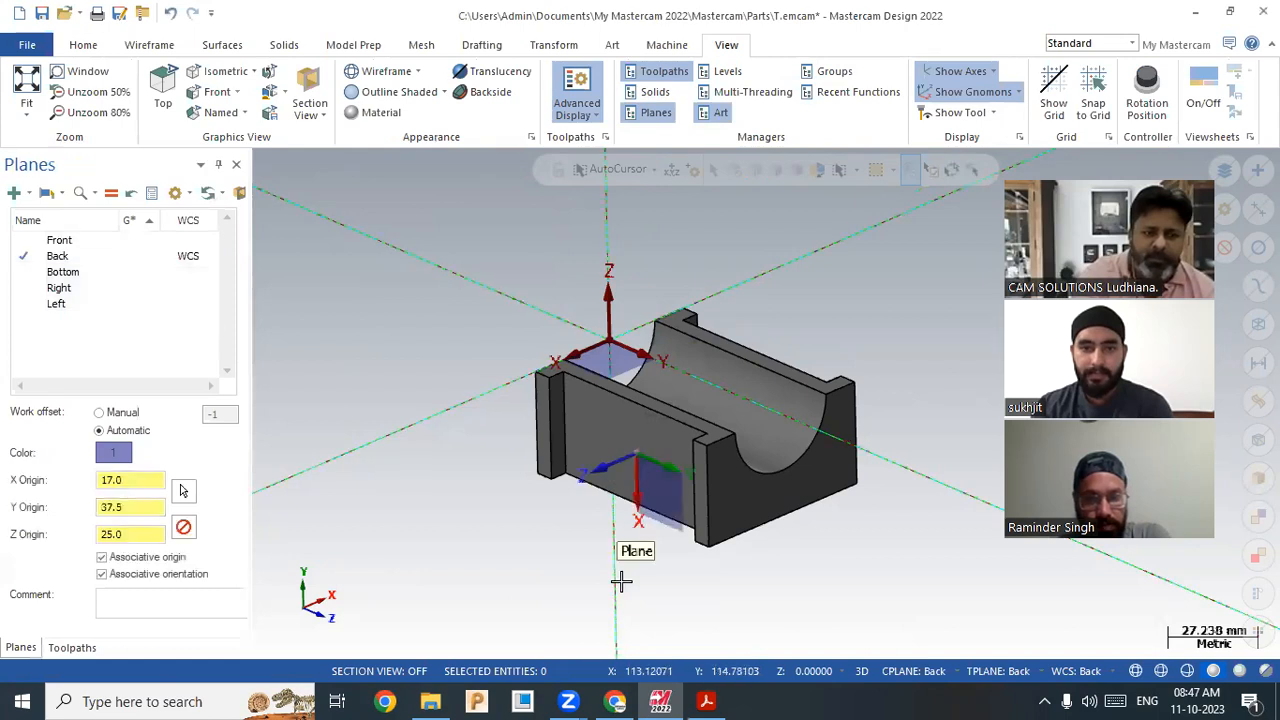
Step: Make the new Plane the construction plane and work coordinate system
left_click(914, 671)
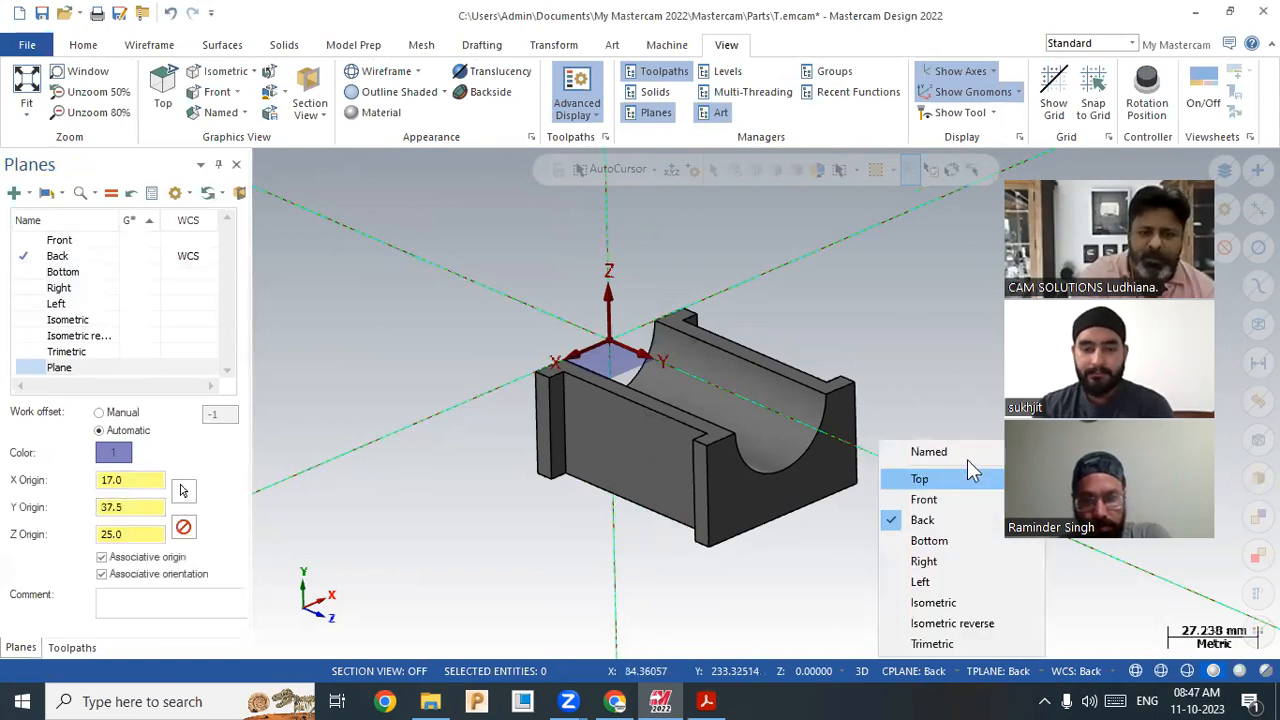
left_click(1069, 669)
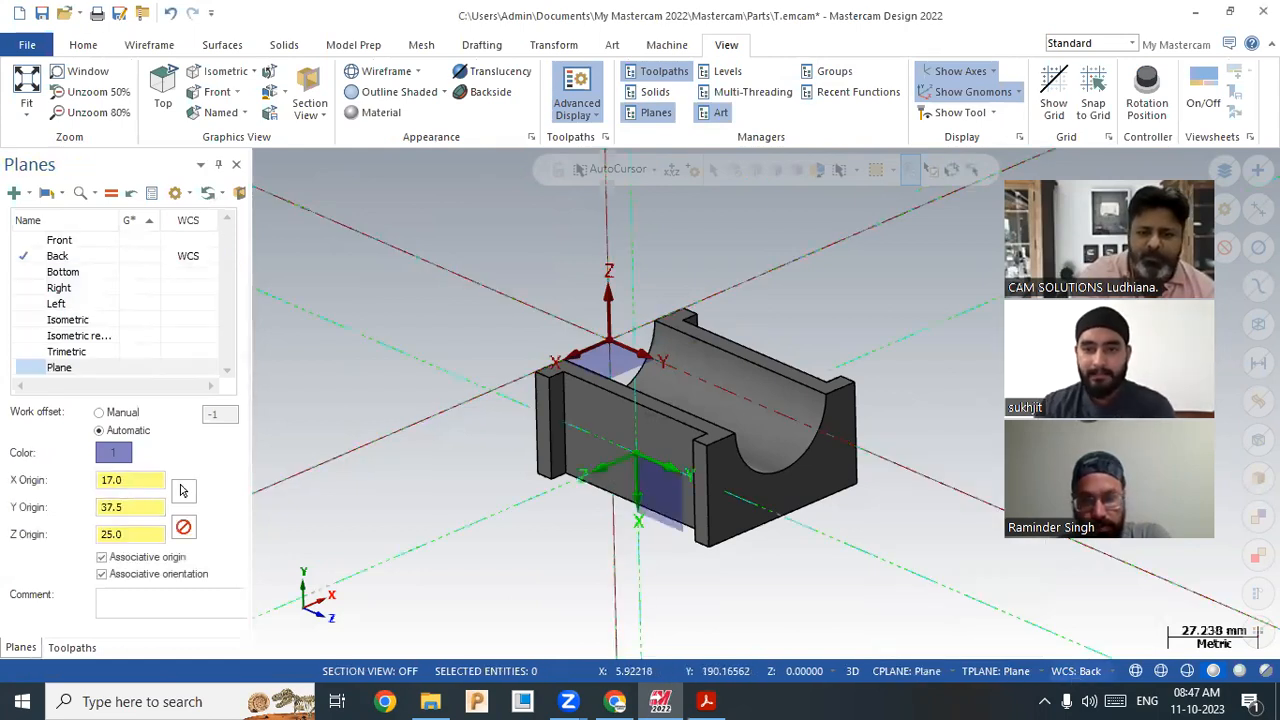
left_click(1075, 671)
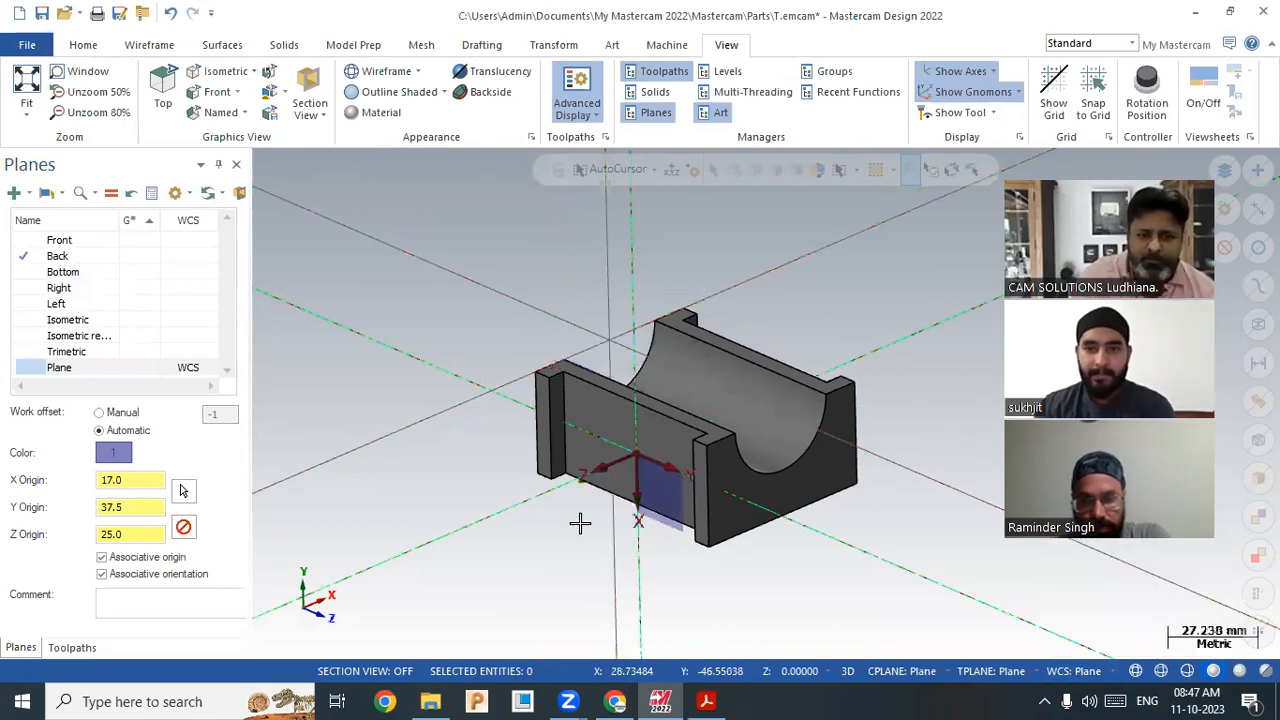
scroll(562, 511, "up", 2)
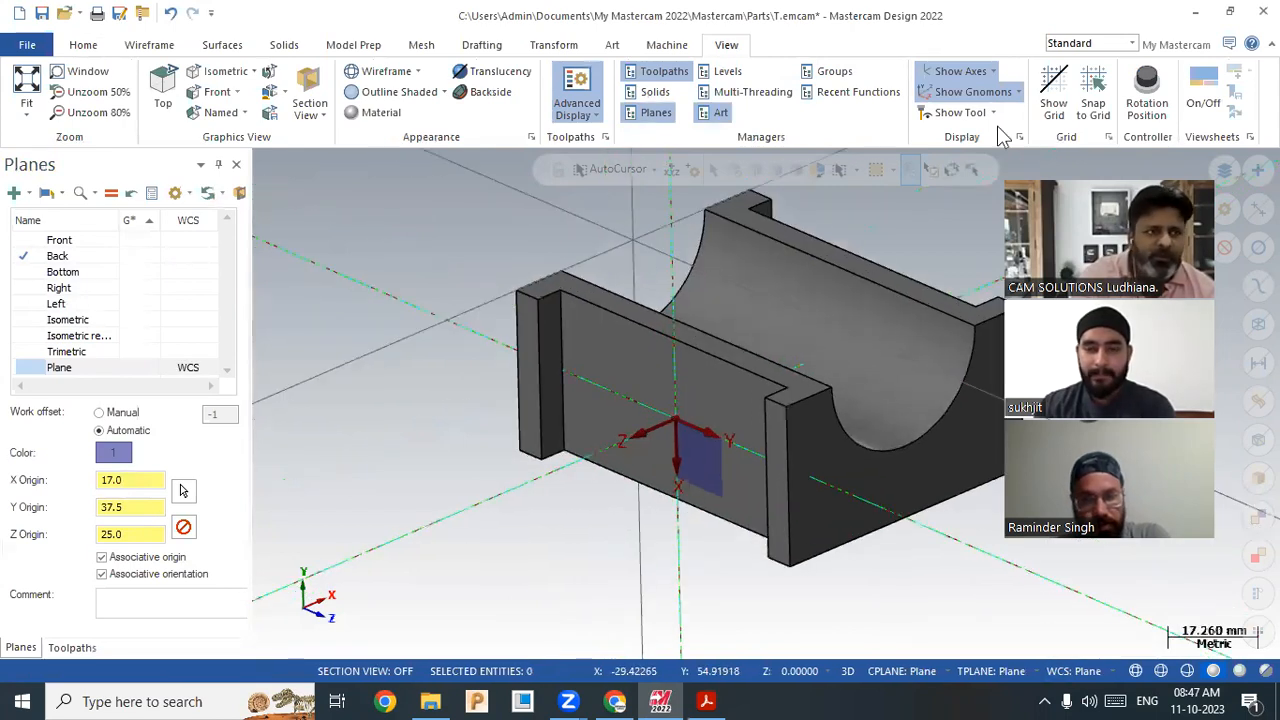
Step: Offset the left vertical edge and the front bottom edge 6.0 mm inward onto the near wall face
left_click(84, 46)
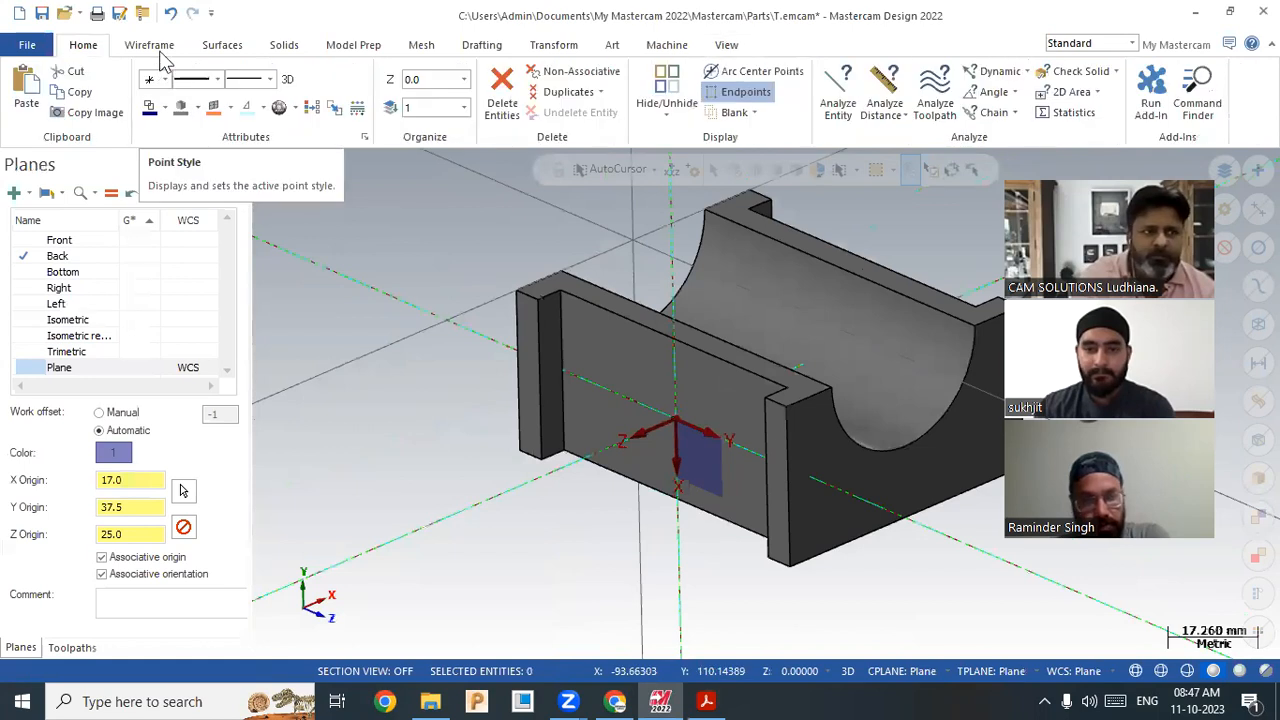
left_click(150, 46)
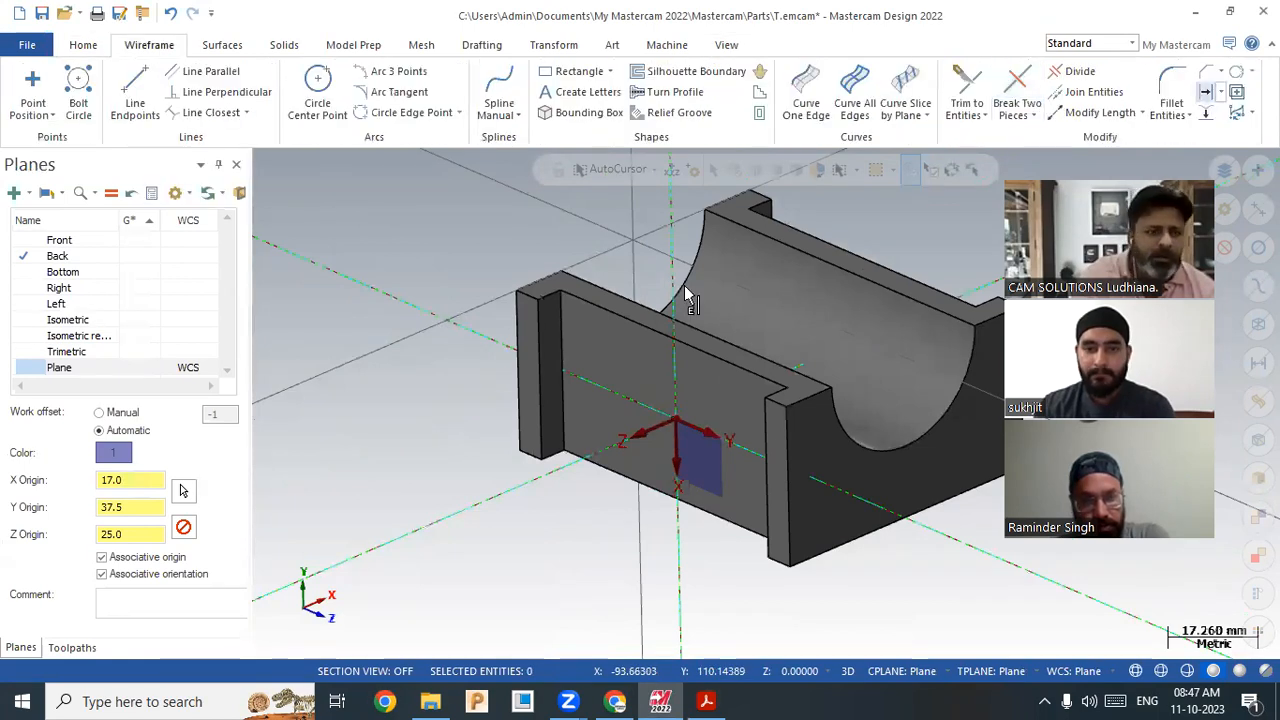
double_click(169, 411)
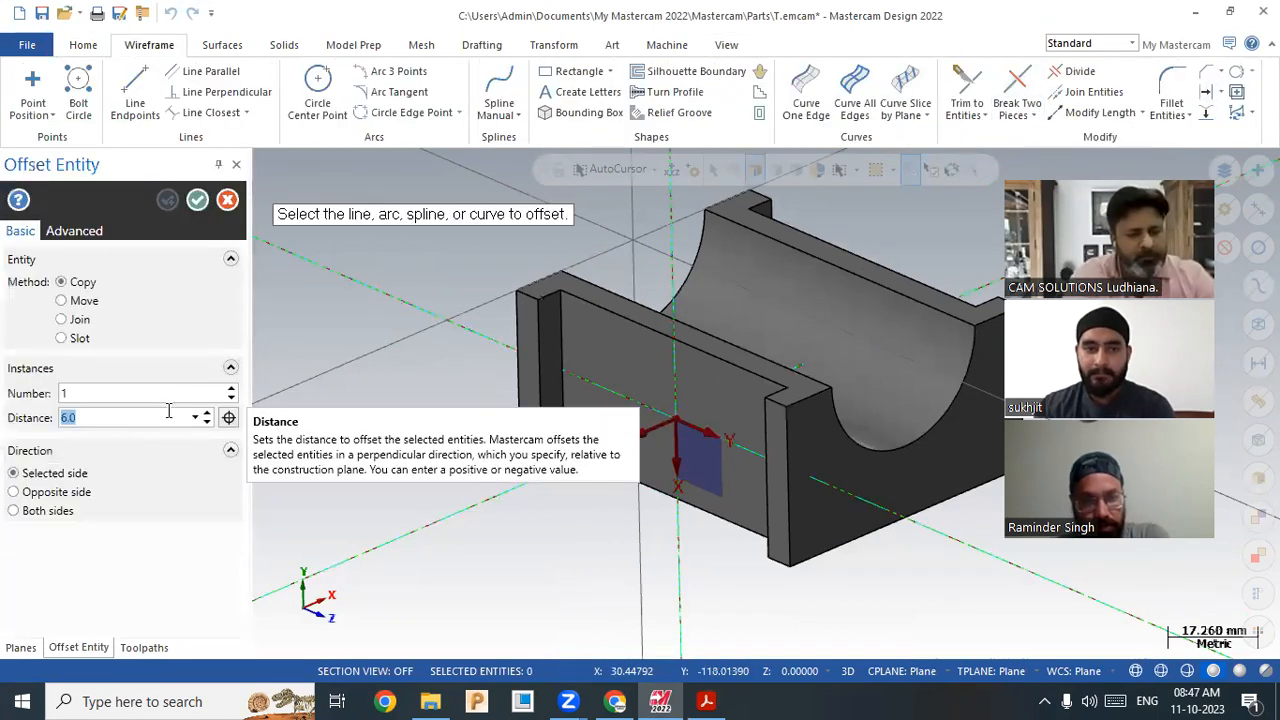
left_click(567, 432)
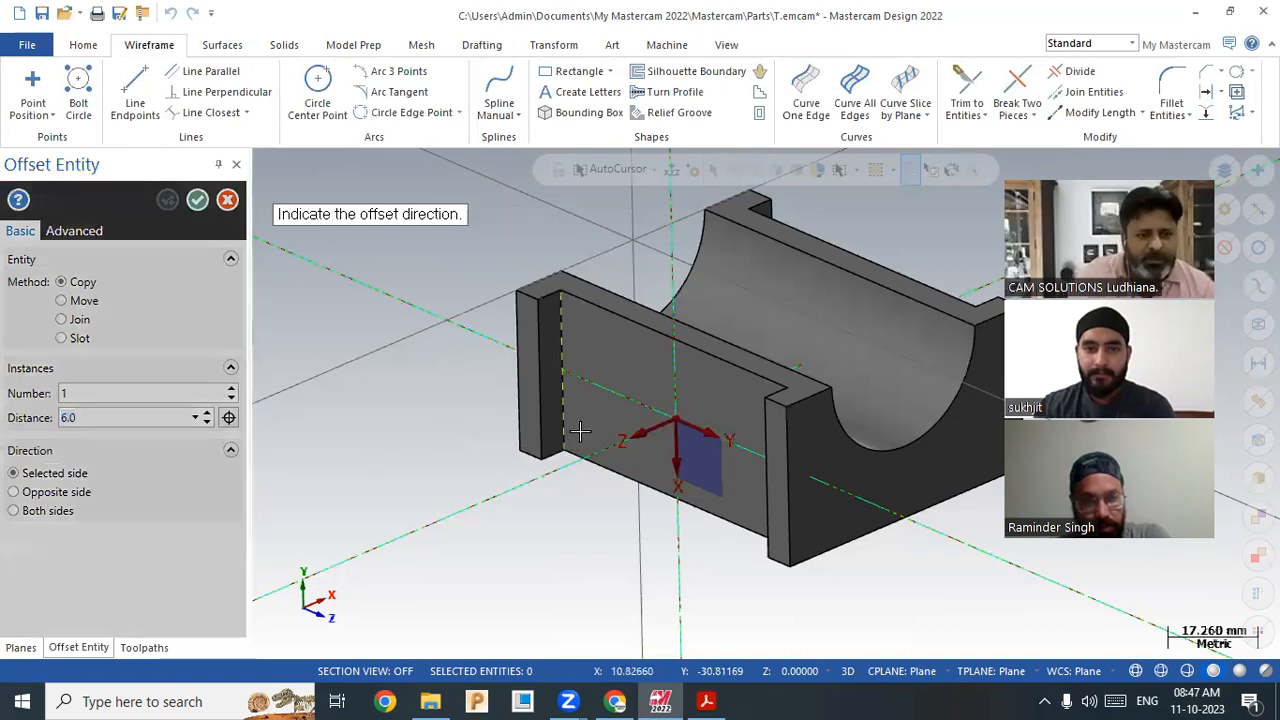
left_click(600, 506)
middle_click_drag(847, 540, 751, 534)
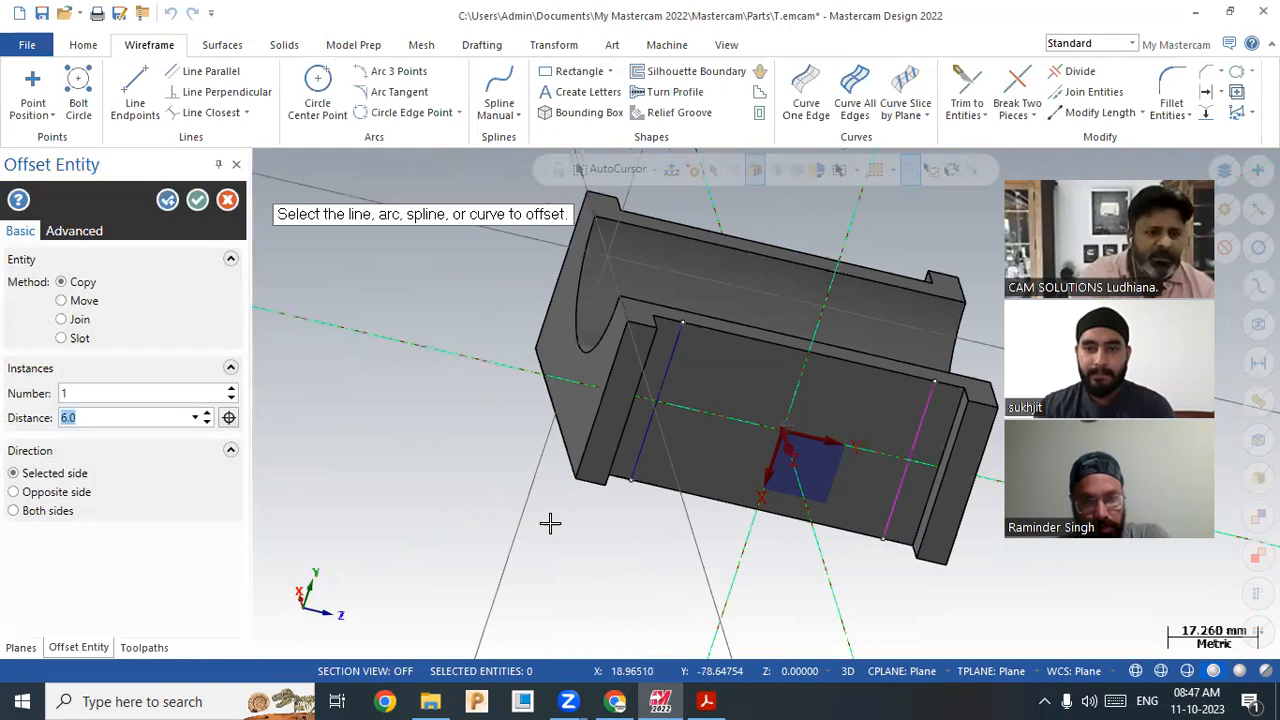
middle_click_drag(486, 506, 440, 531)
middle_click_drag(593, 519, 671, 509)
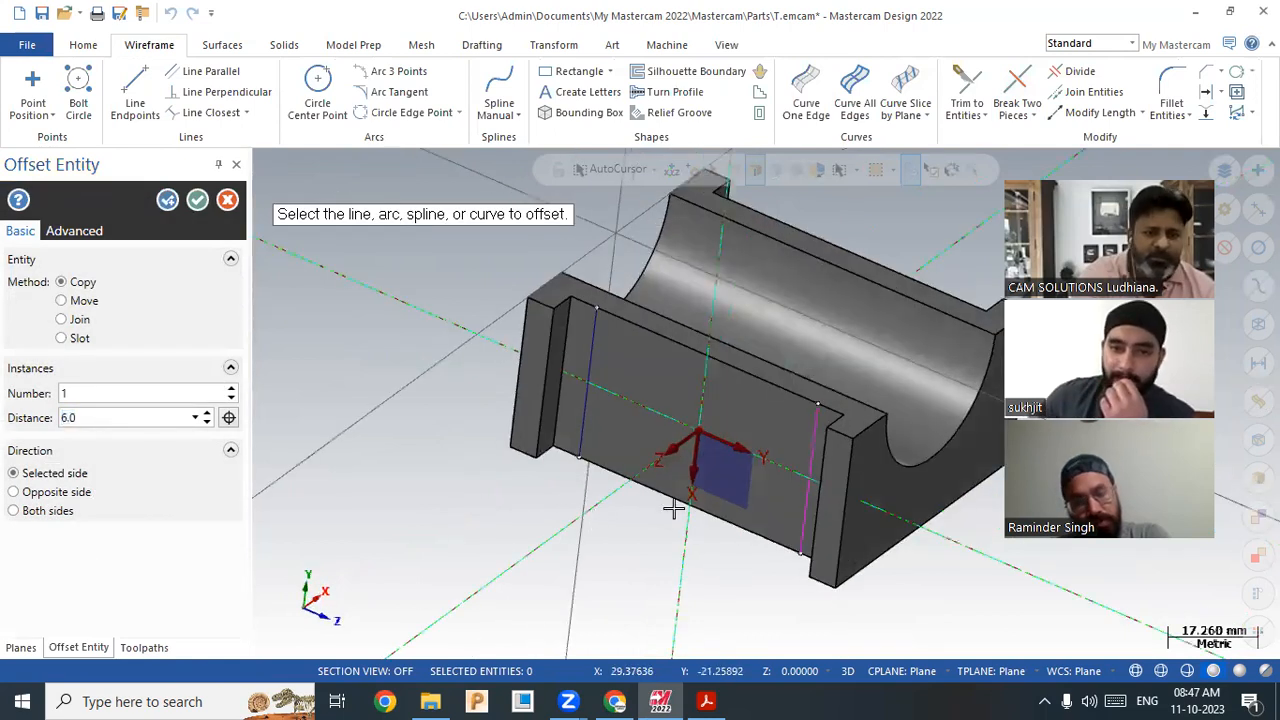
left_click(678, 503)
left_click(390, 330)
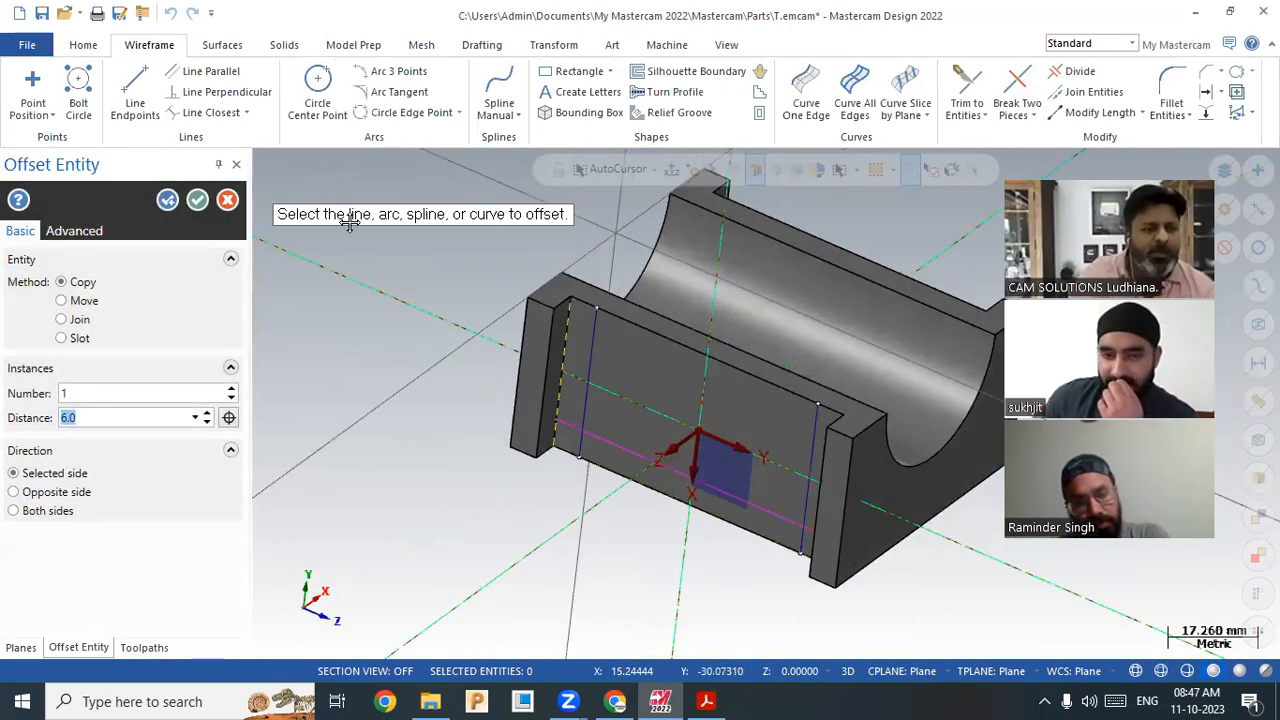
left_click(197, 200)
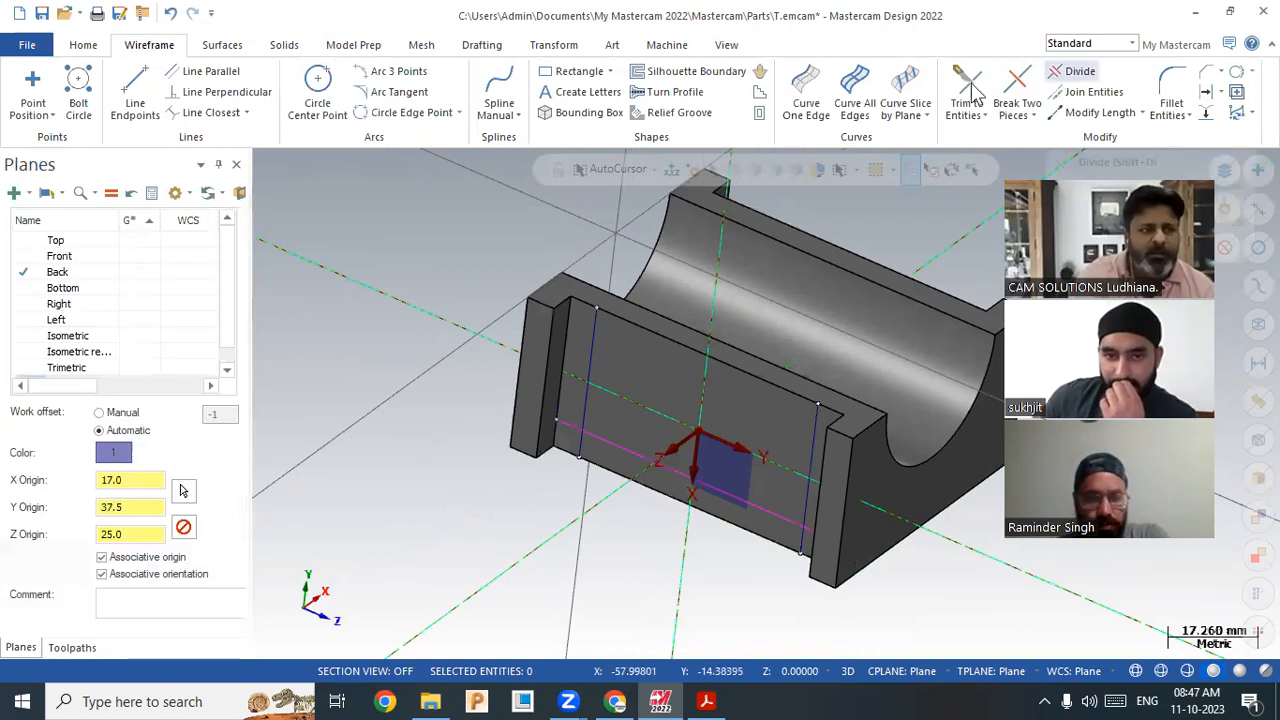
Step: Draw a line along the bottom edge from the lower-left to the lower-right corner
left_click(132, 88)
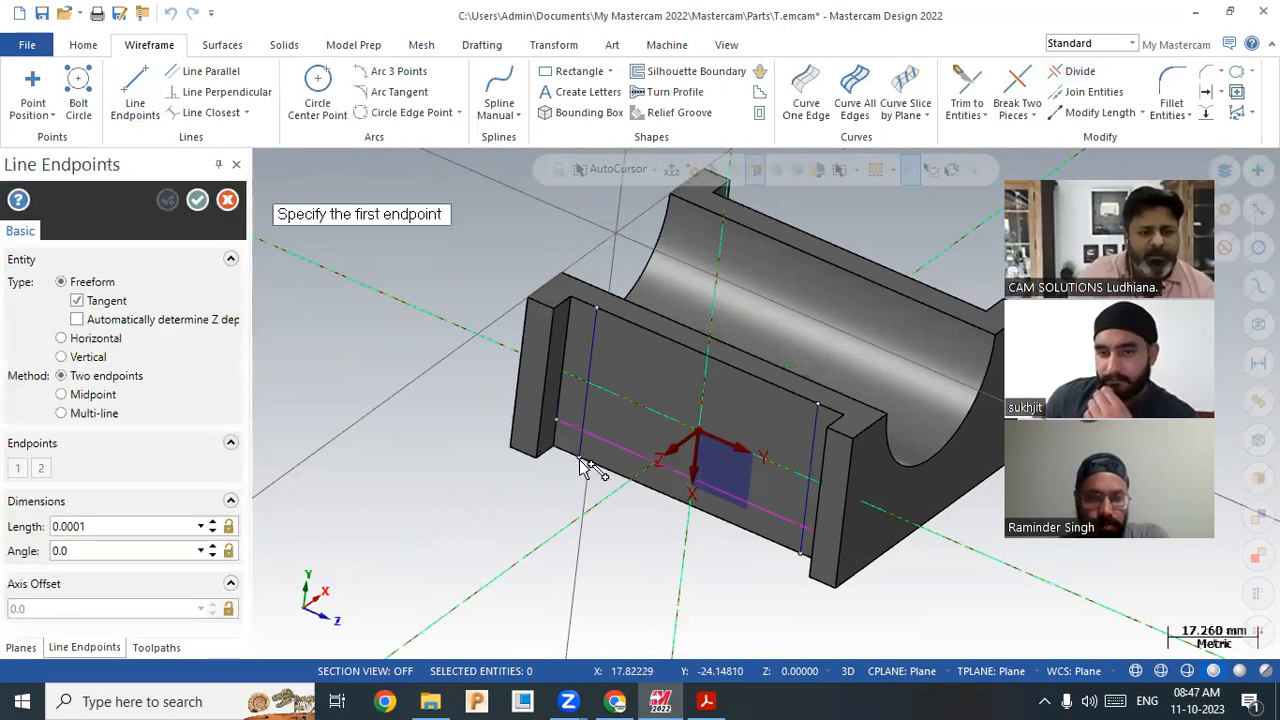
left_click(583, 461)
left_click(802, 554)
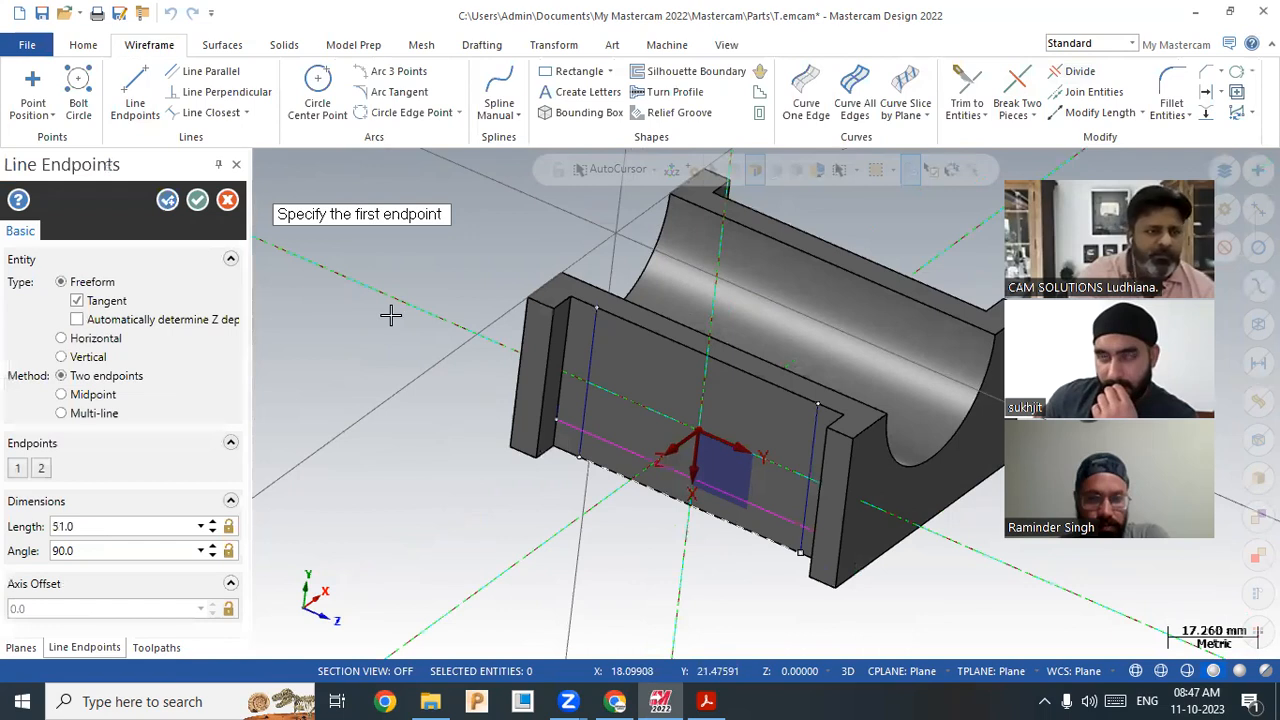
Step: Trim the vertical construction lines above the horizontal offset line
left_click(1072, 72)
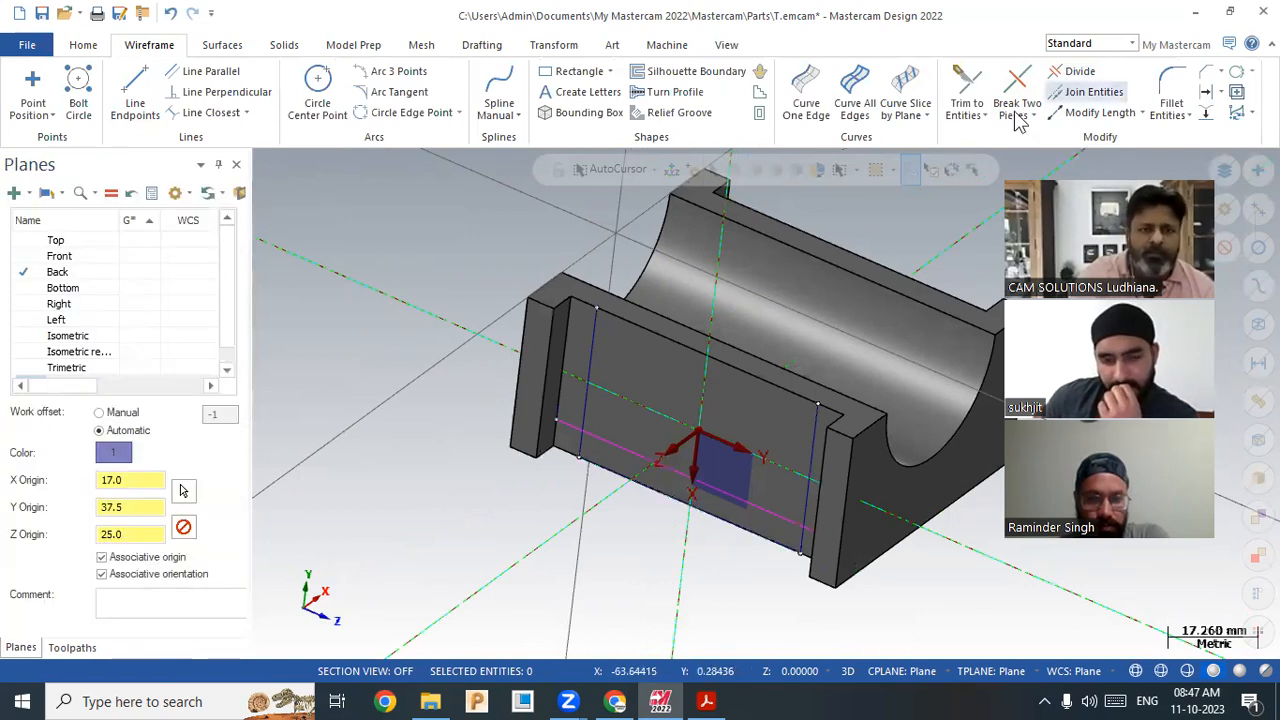
left_click(587, 378)
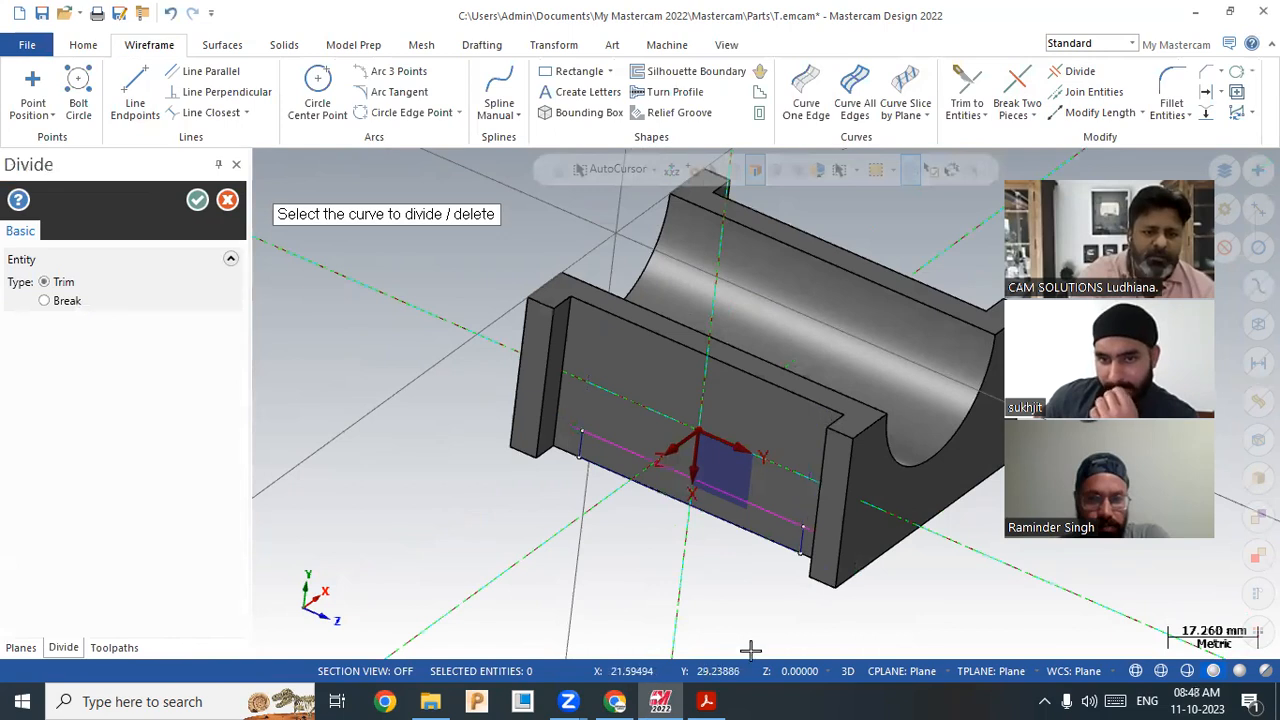
scroll(850, 594, "up", 3)
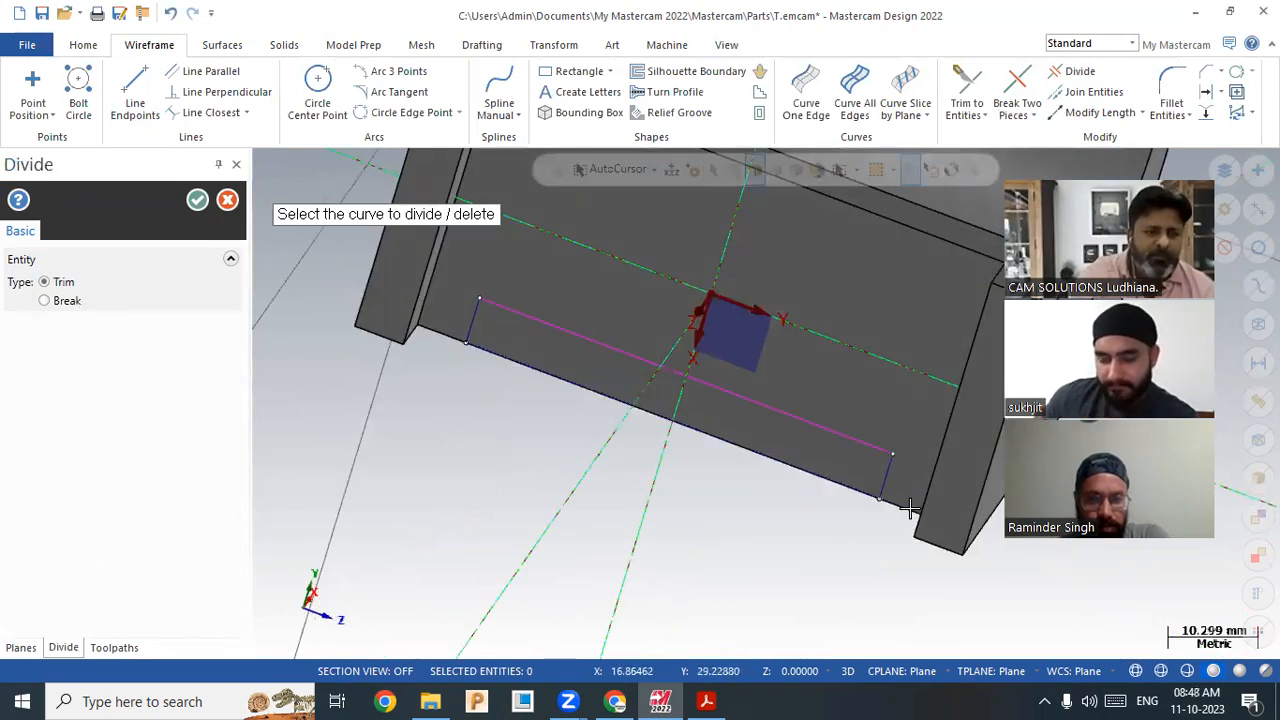
key("Escape")
scroll(402, 504, "down", 2)
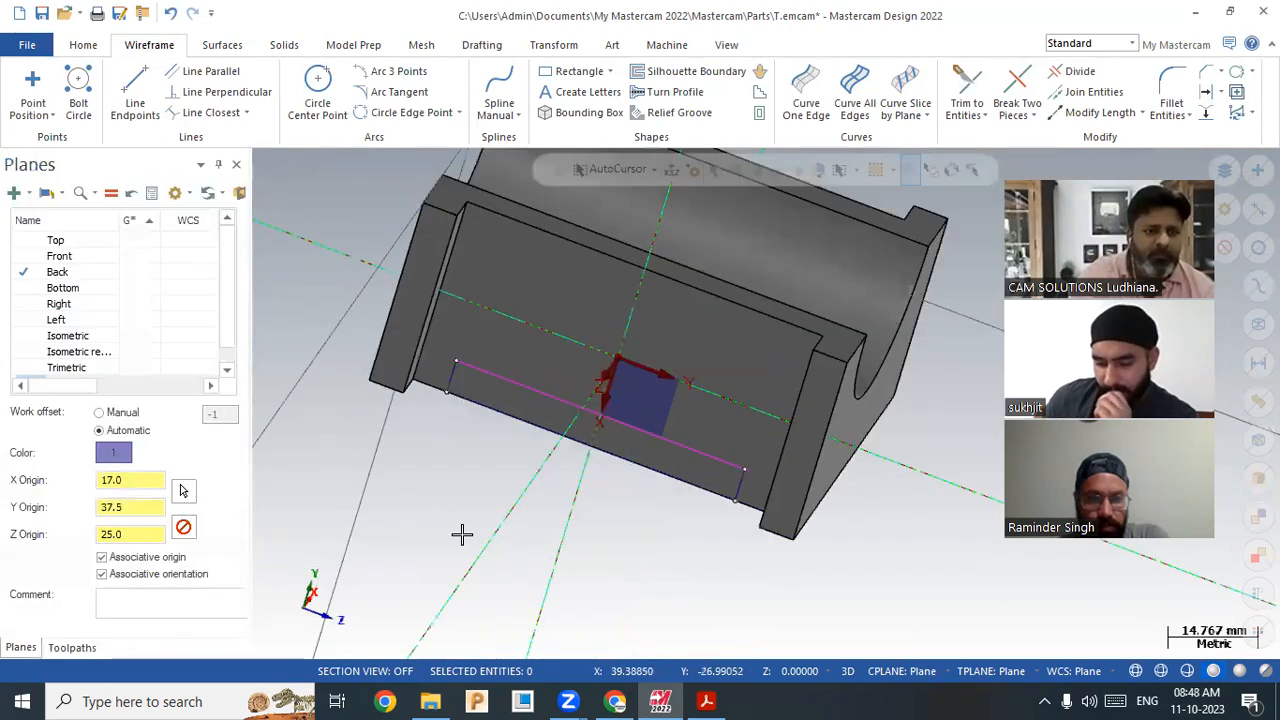
scroll(423, 523, "down", 2)
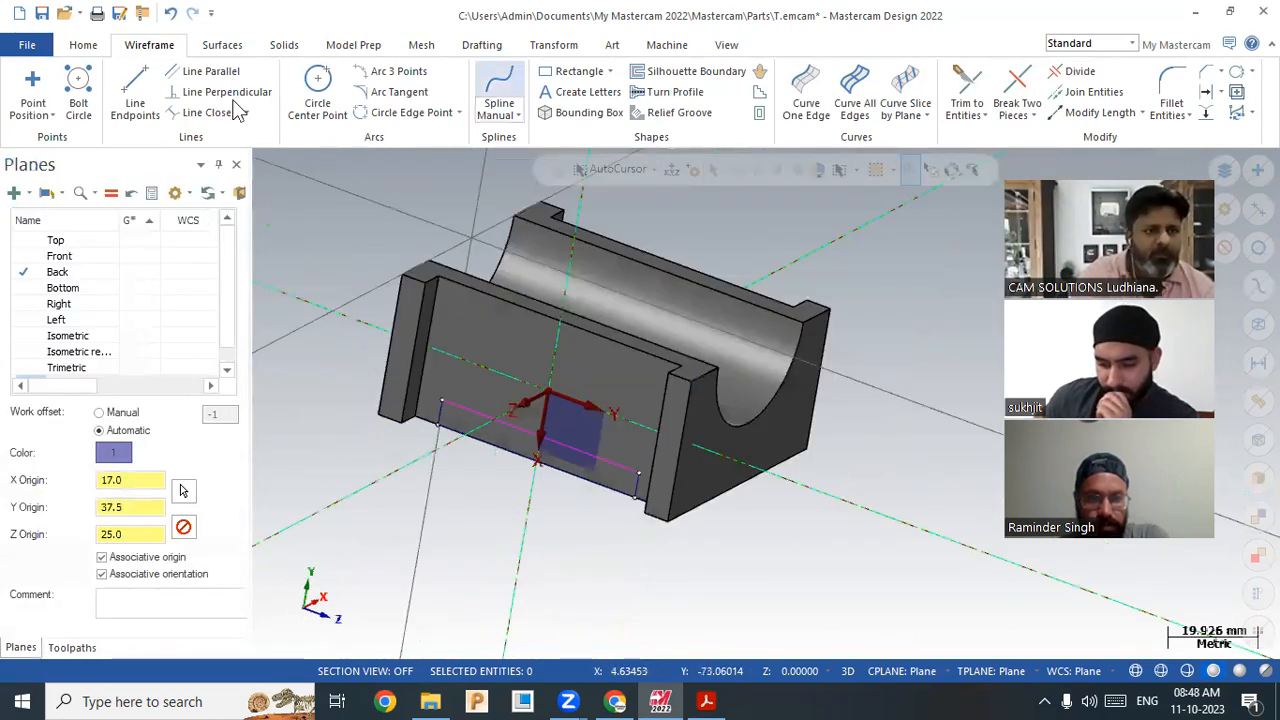
Step: Extrude the chained rectangle as a 75.0 mm Cut body into the block's front wall
left_click(284, 45)
left_click(186, 103)
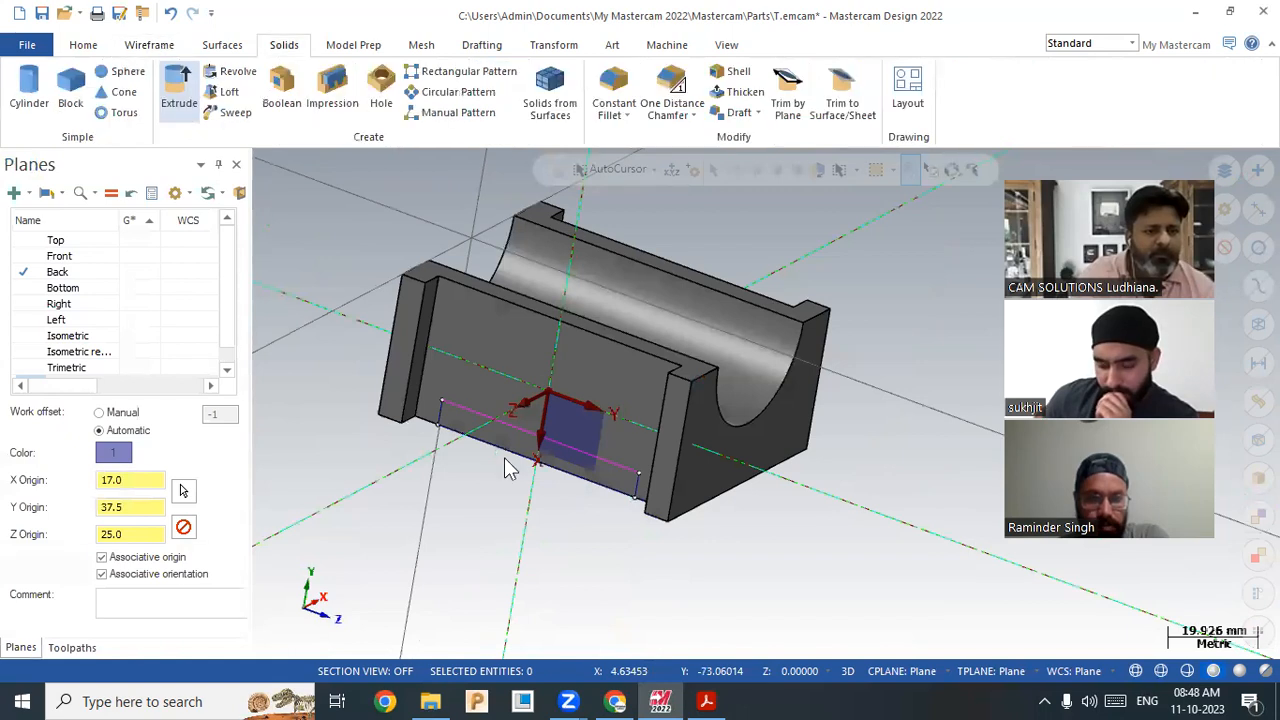
left_click(470, 458)
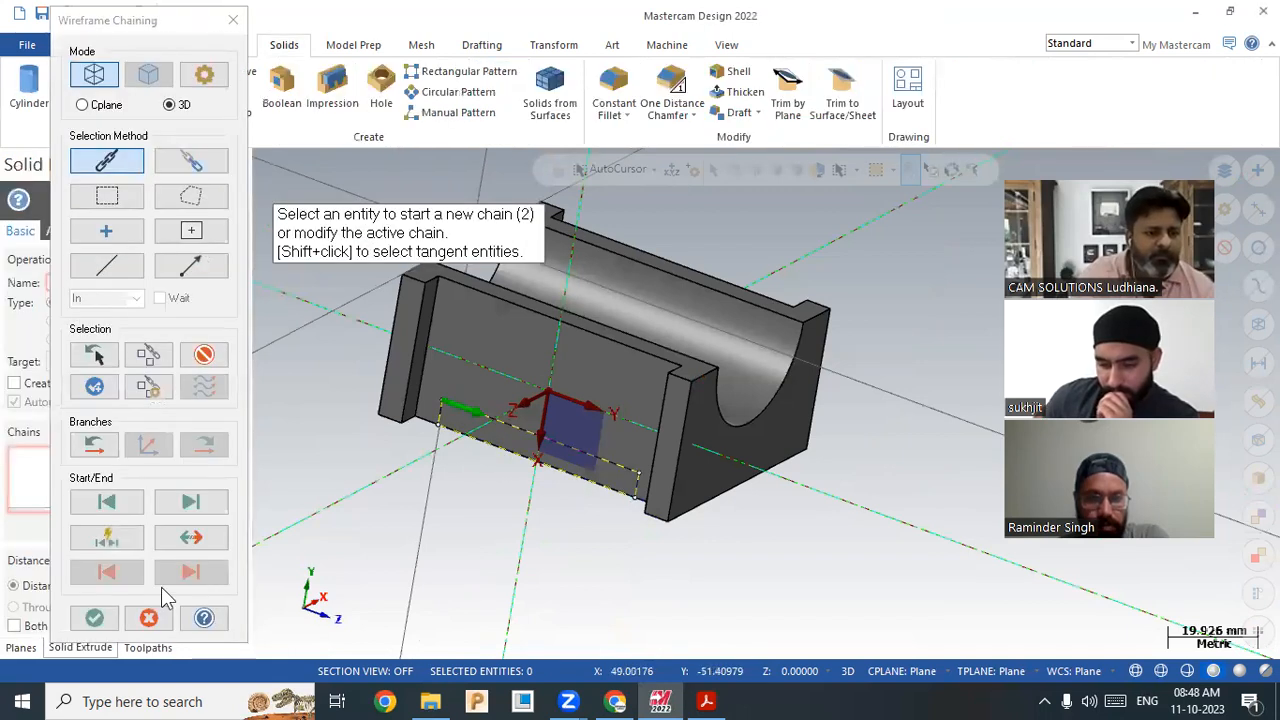
left_click(92, 620)
left_click(78, 321)
middle_click_drag(370, 460, 326, 440)
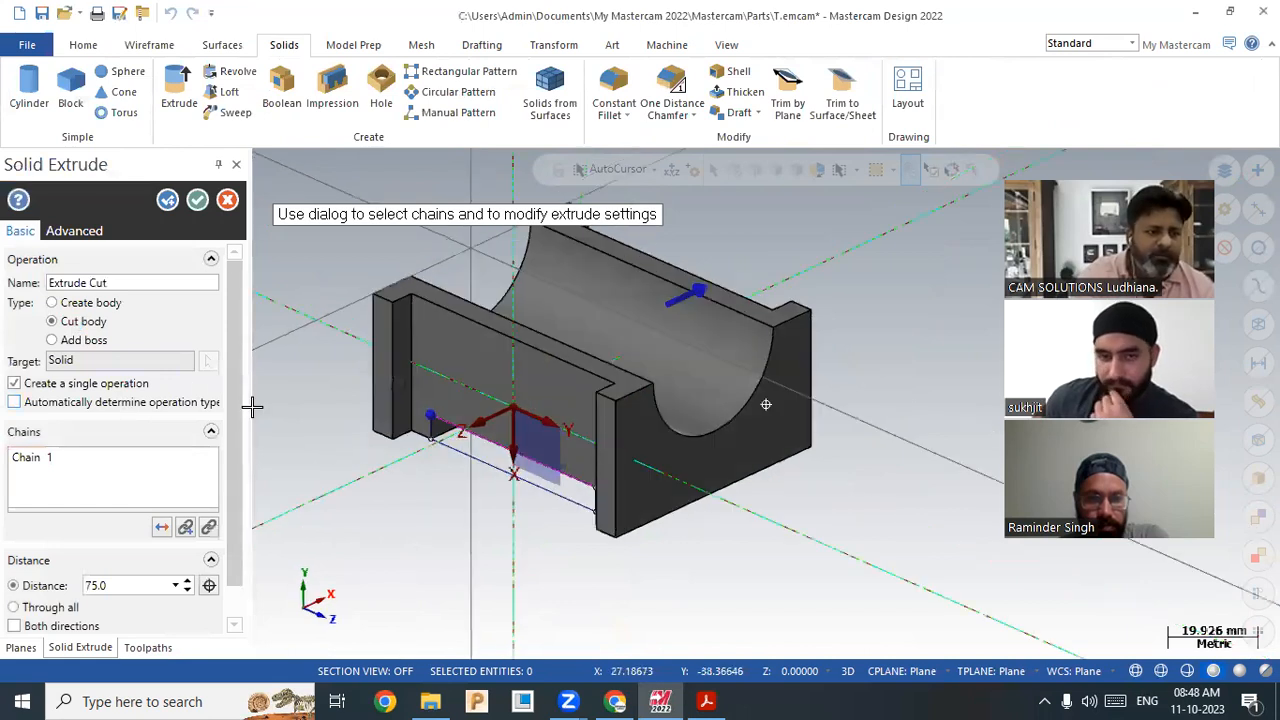
left_click(197, 201)
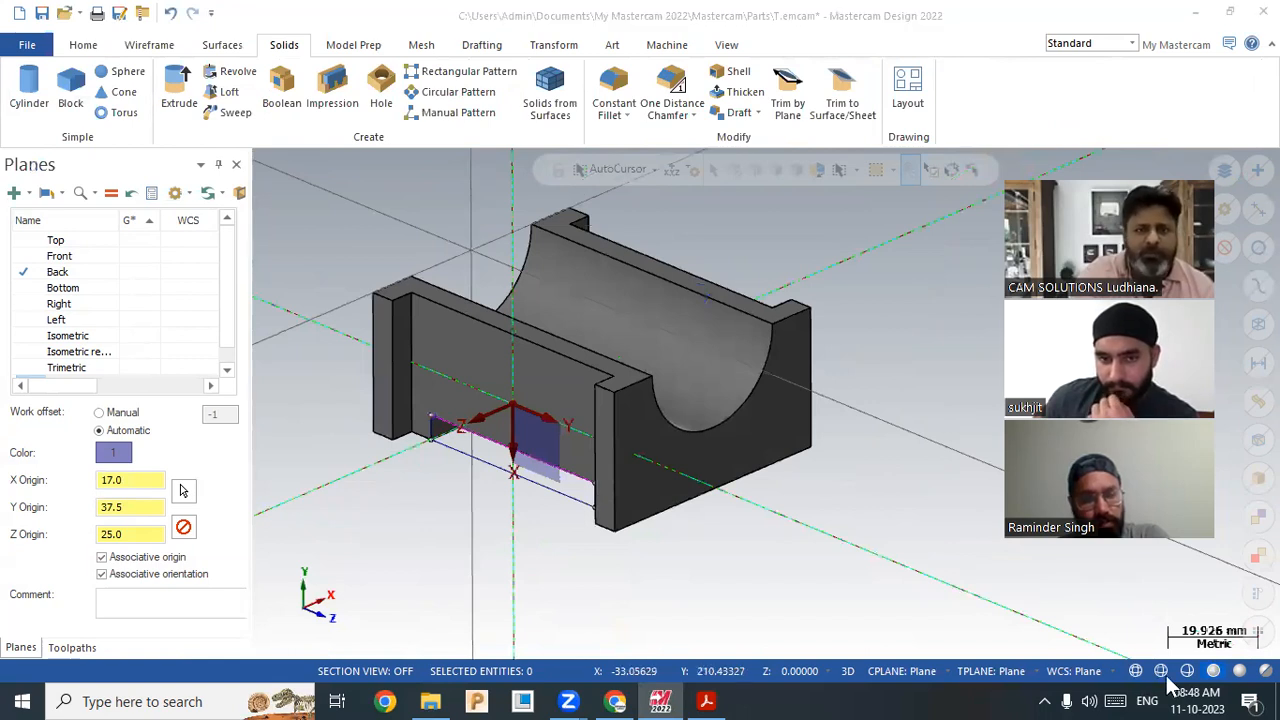
Step: Toggle the solid to wireframe display and back to shaded
left_click(81, 46)
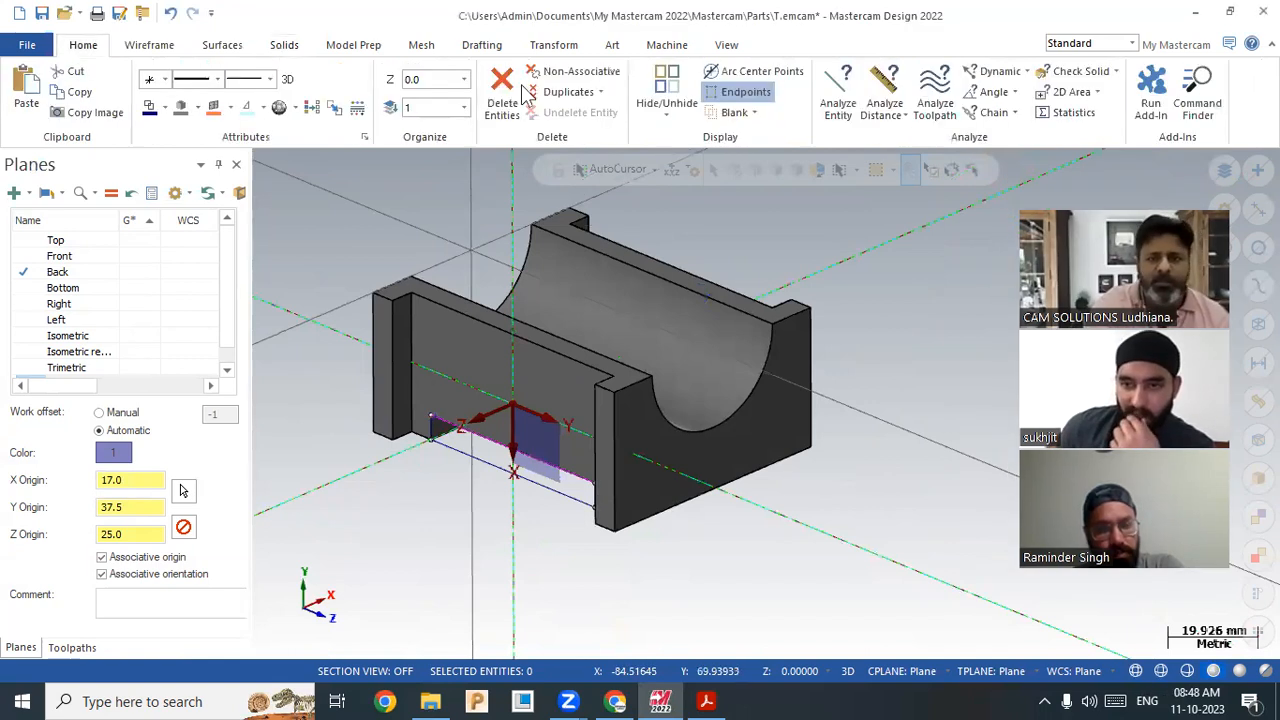
left_click(1137, 672)
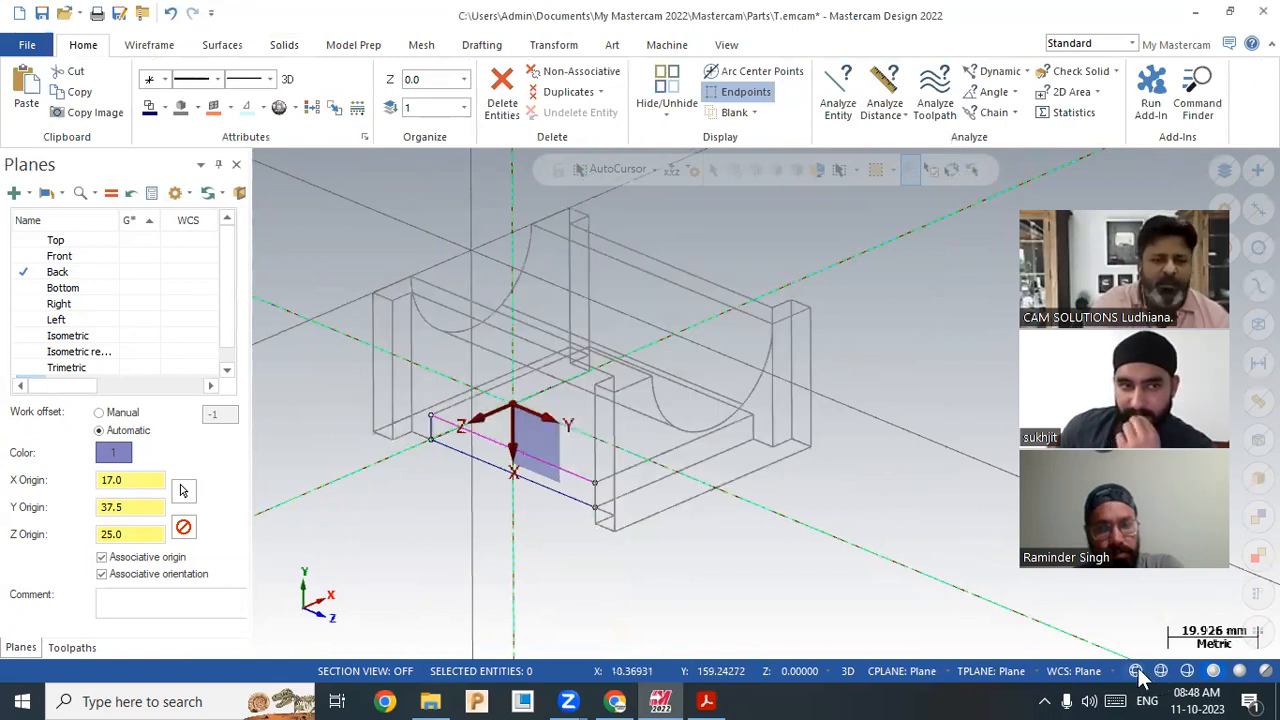
left_click(1161, 672)
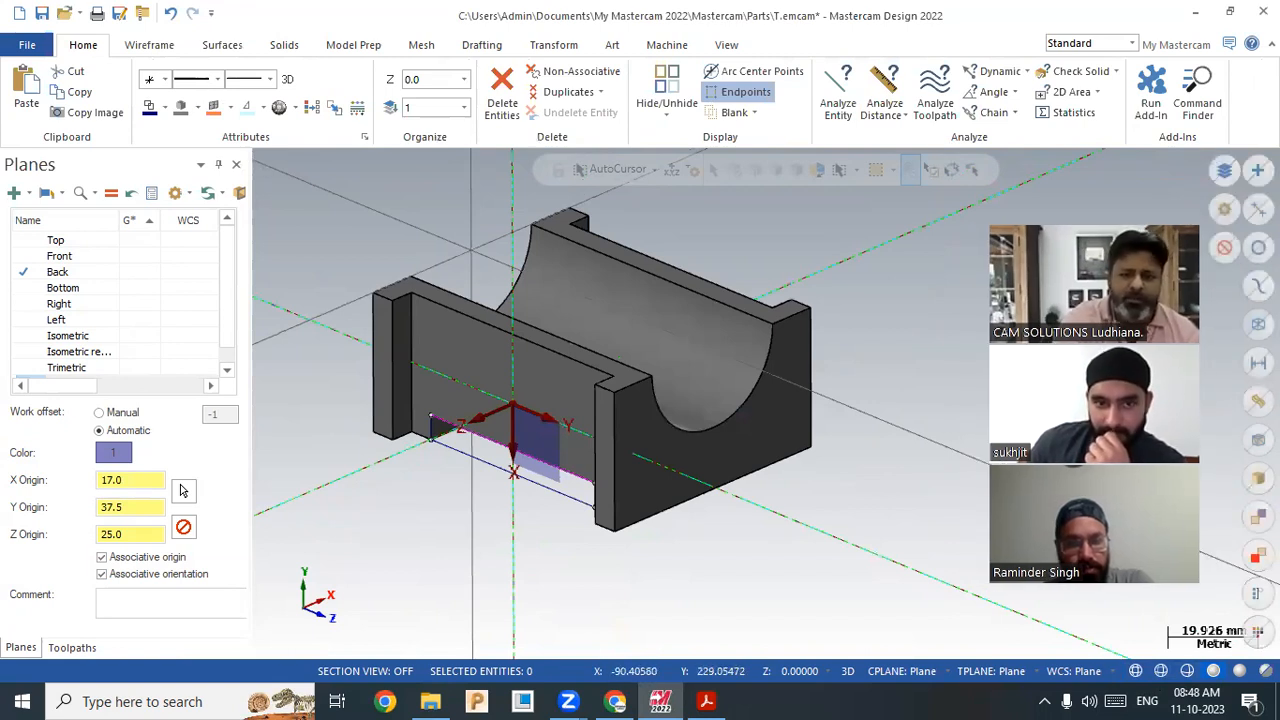
Step: Delete the four rectangle construction lines, then switch to Gmail's Sent mail in Chrome
key("ctrl+a")
left_click(83, 48)
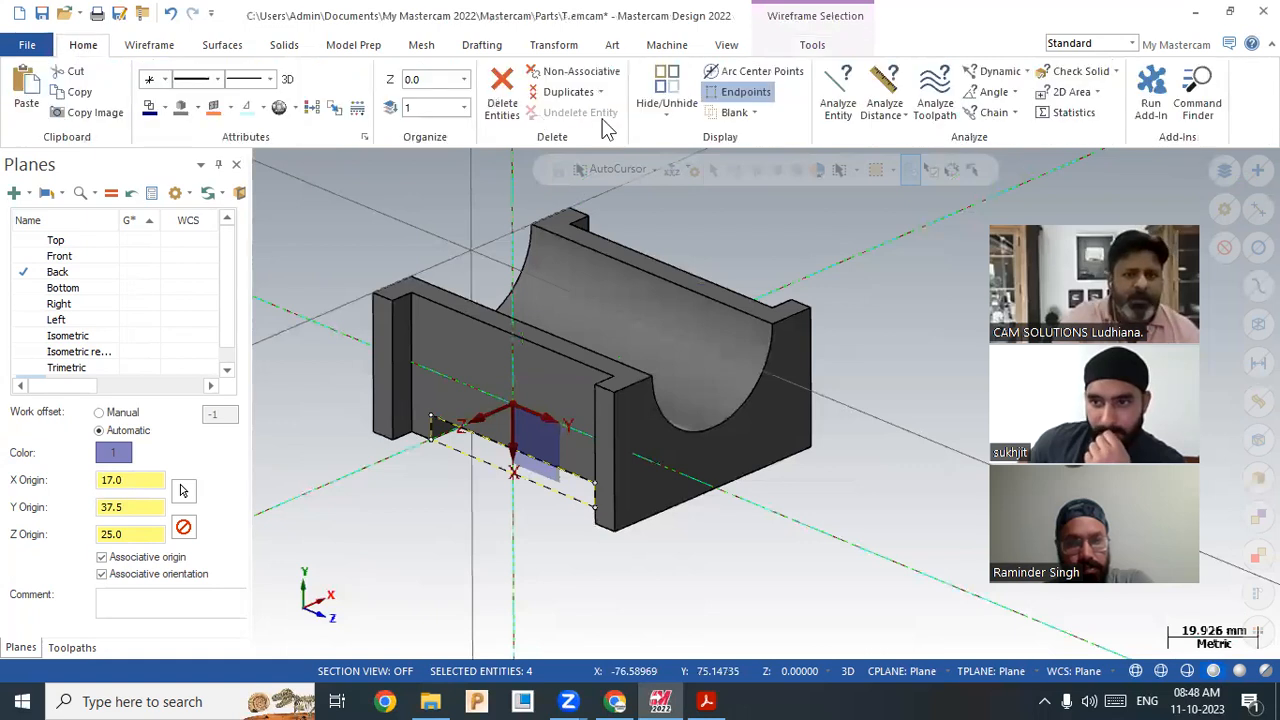
key("Delete")
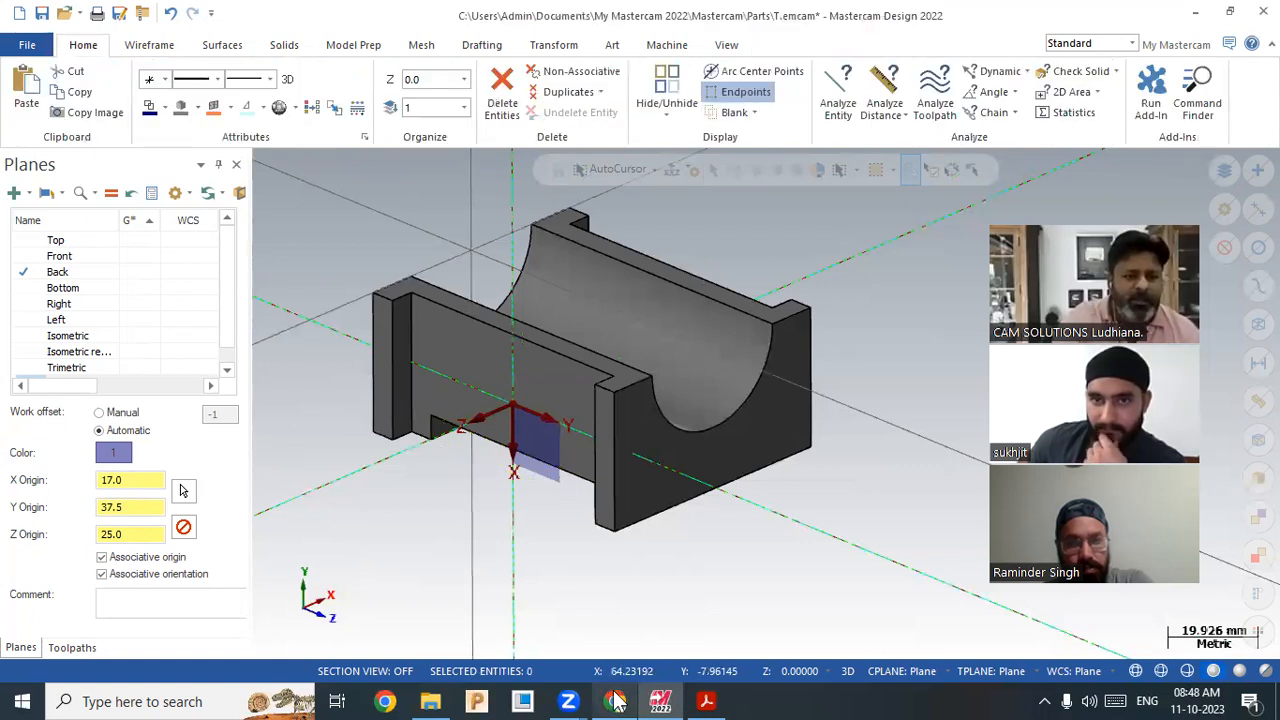
left_click(615, 701)
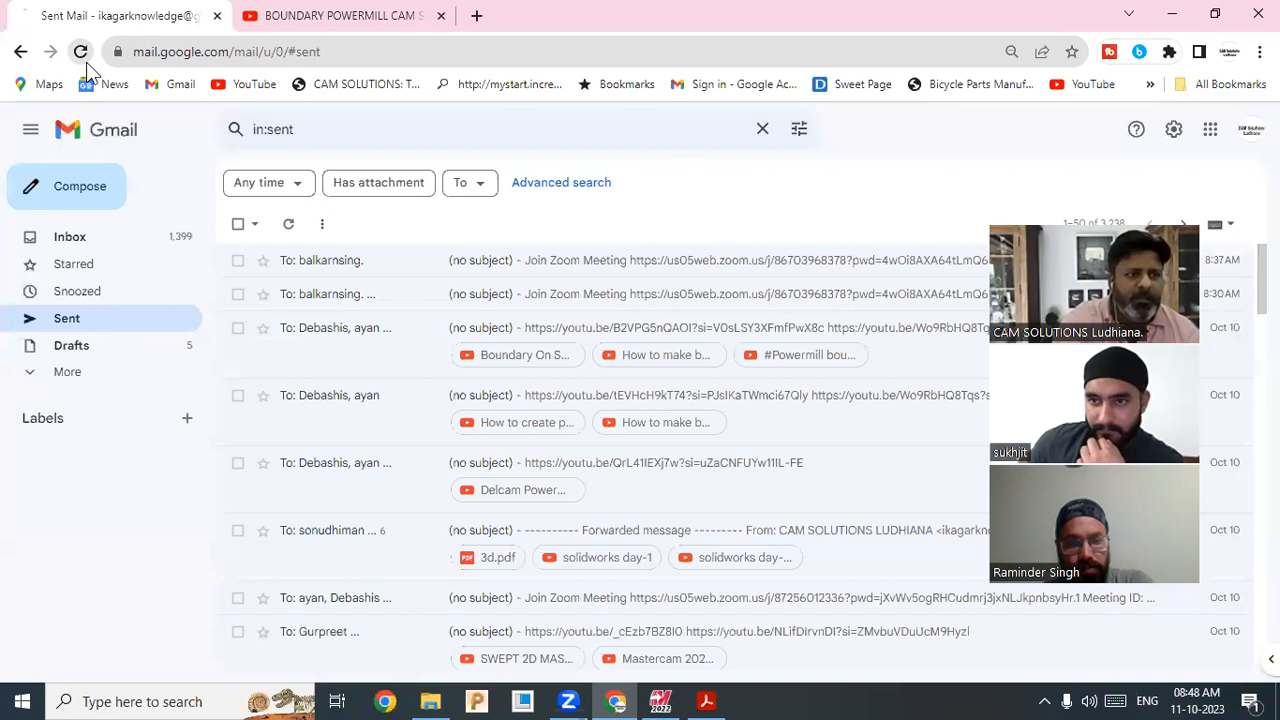
Step: Reload Gmail's Sent mail and minimize Chrome to bring Mastercam back
left_click(86, 62)
left_click(1172, 15)
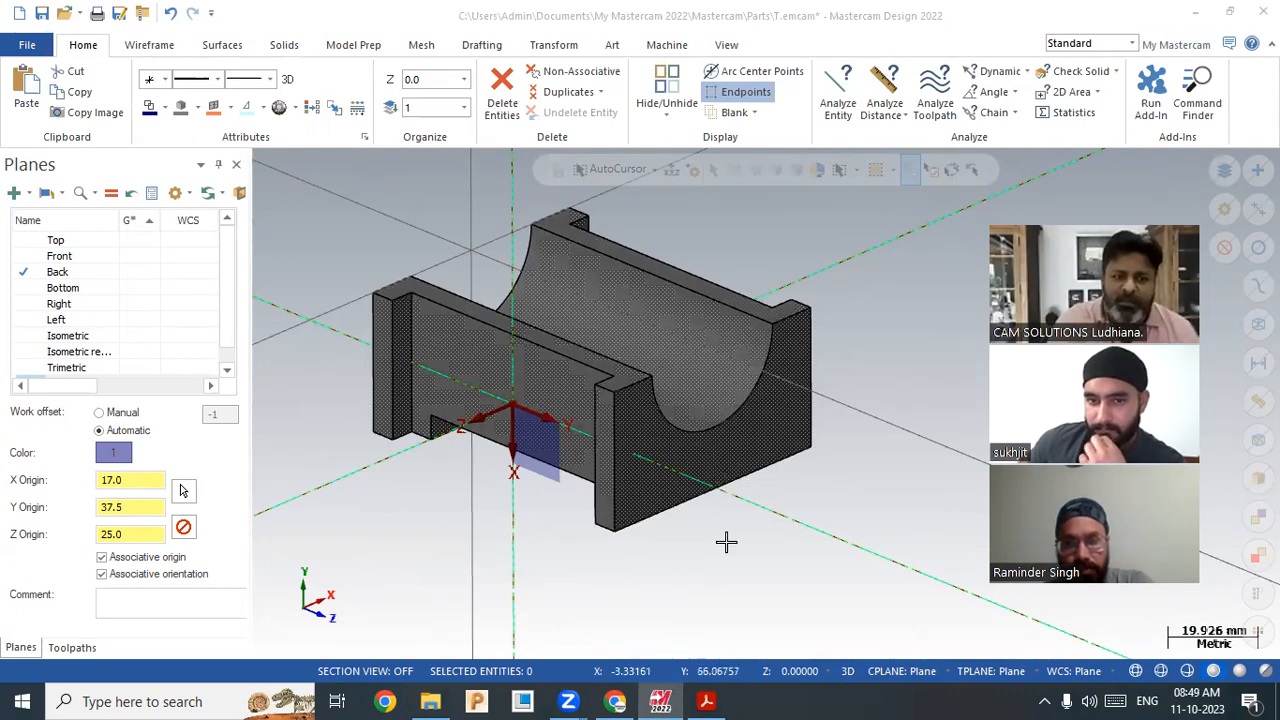
Step: Undo three times to restore the deleted front-face lines, answering No to deleting referenced geometry
middle_click_drag(889, 566, 789, 552)
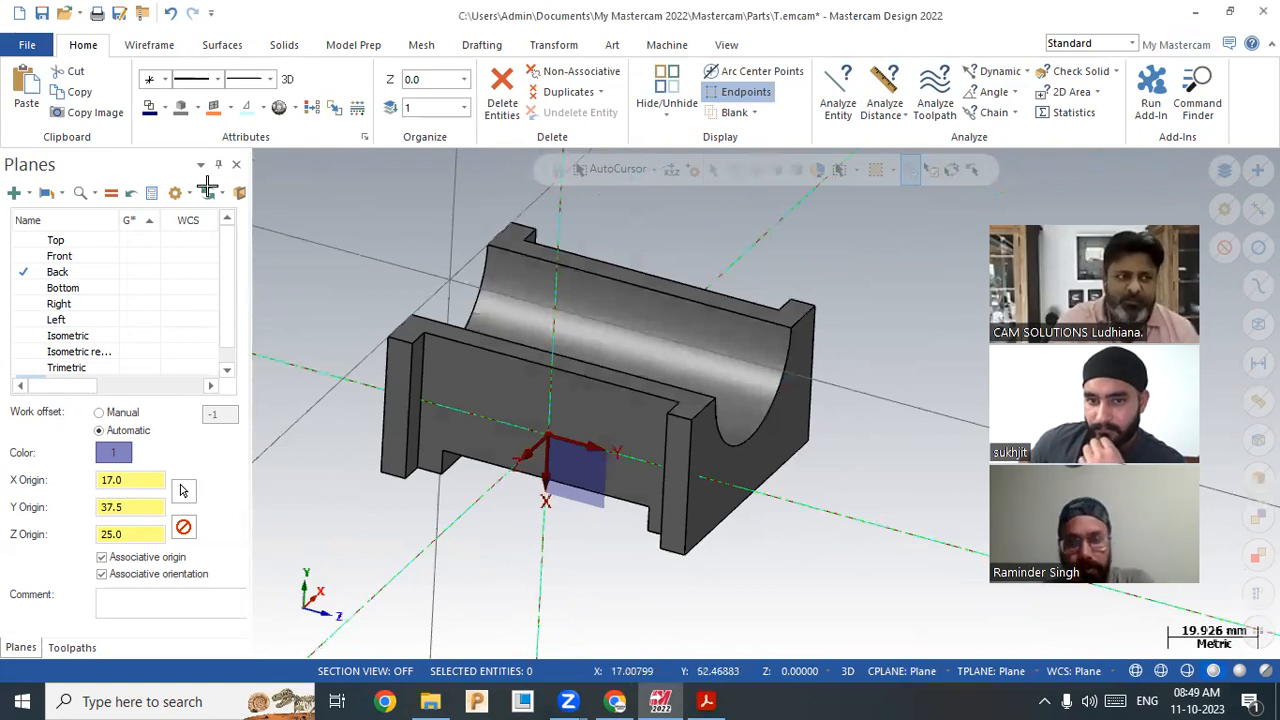
left_click(172, 18)
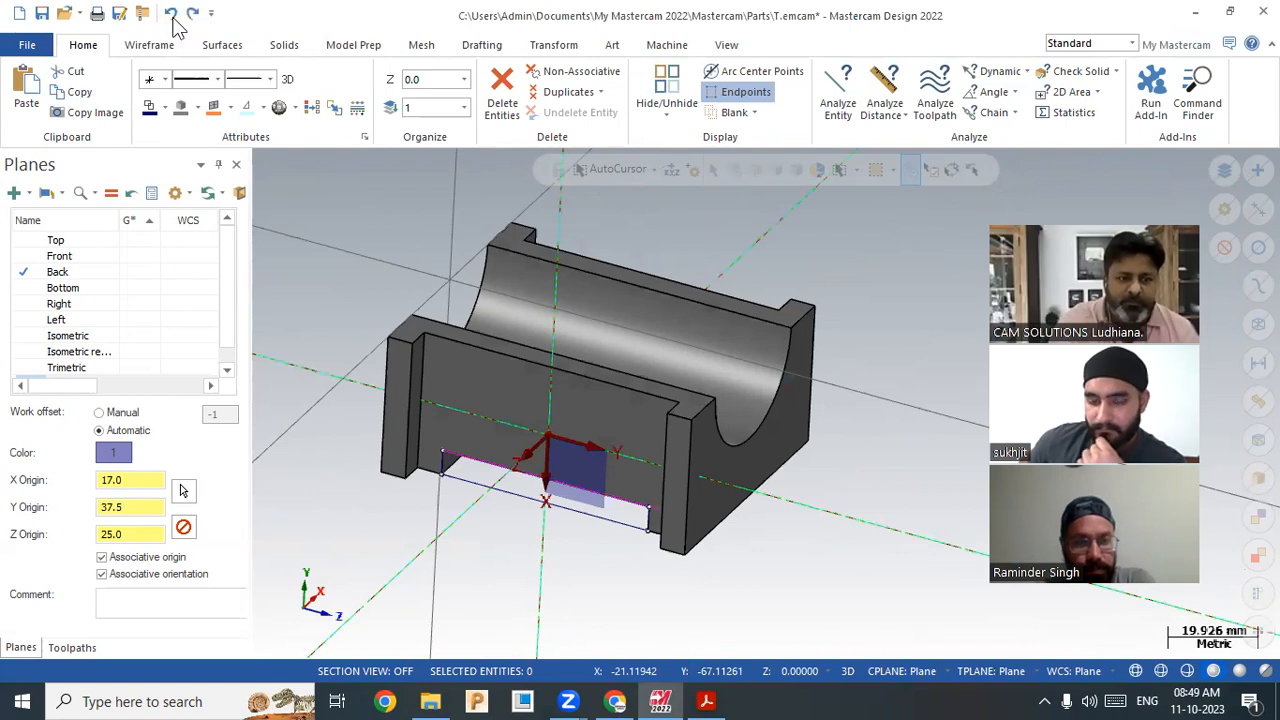
left_click(172, 18)
left_click(172, 14)
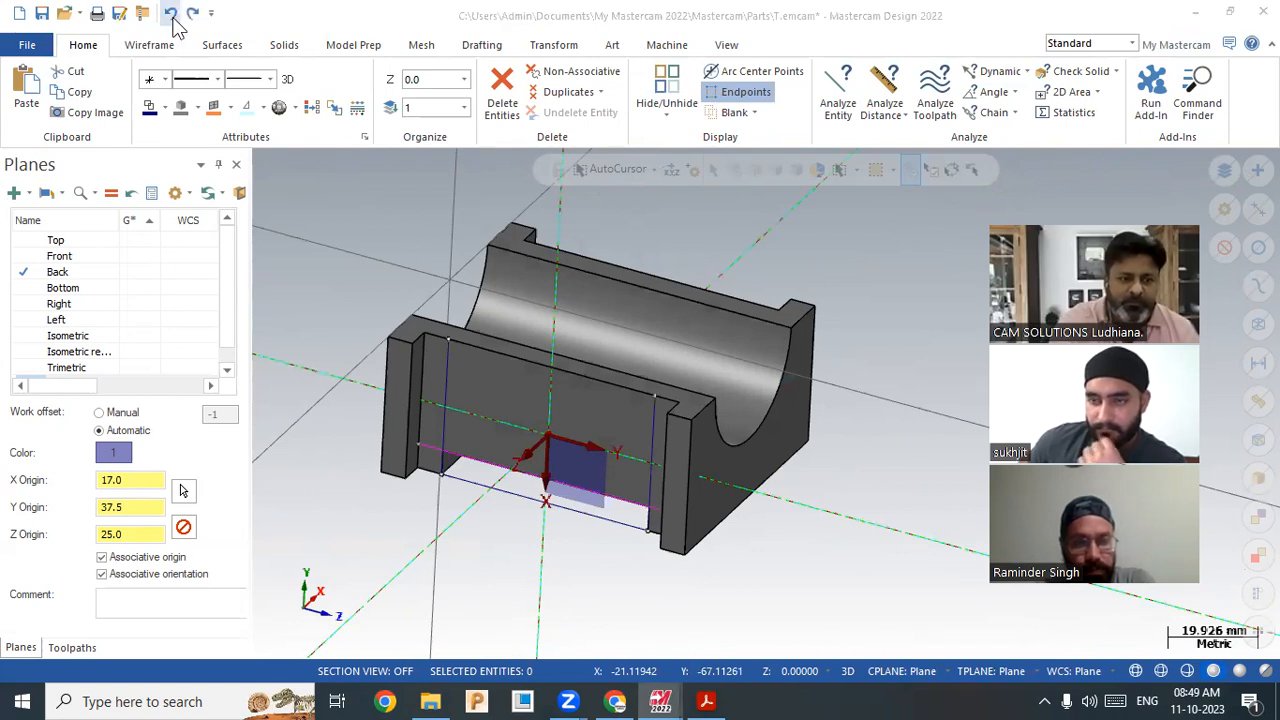
left_click(739, 390)
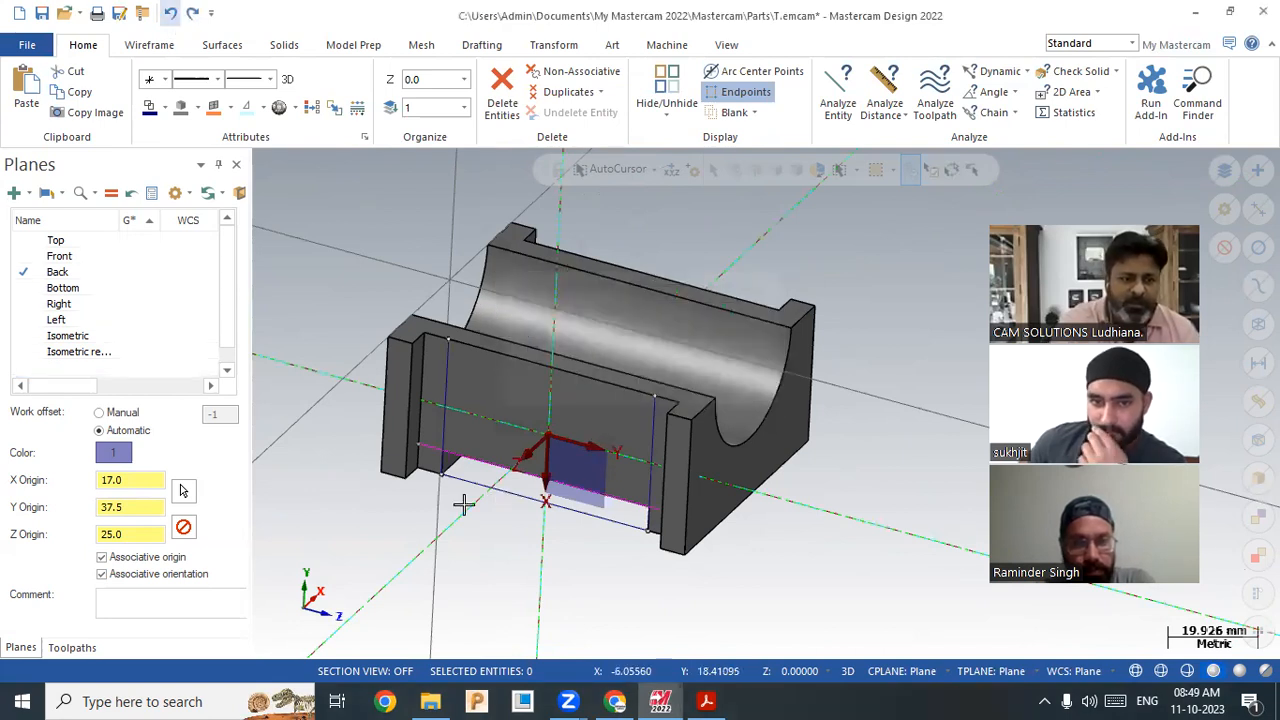
Step: Trim away the long lower line and the short vertical segment under the wall
scroll(486, 496, "up", 3)
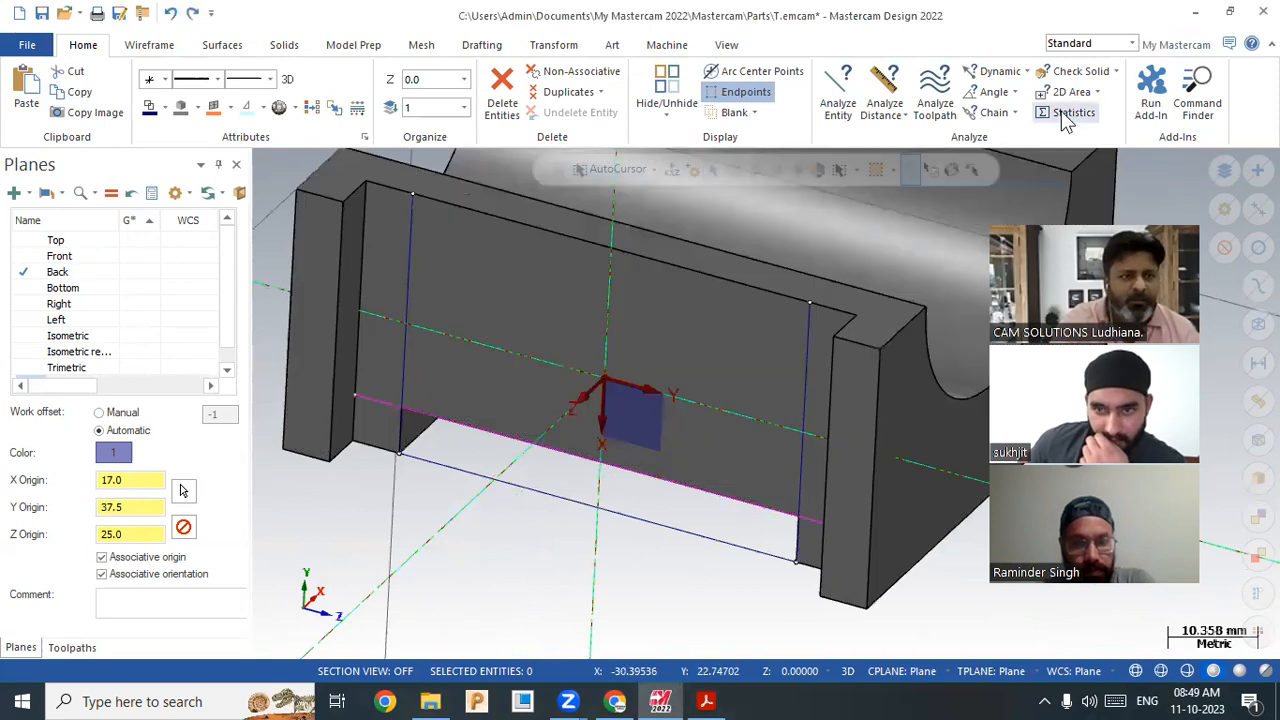
left_click(152, 48)
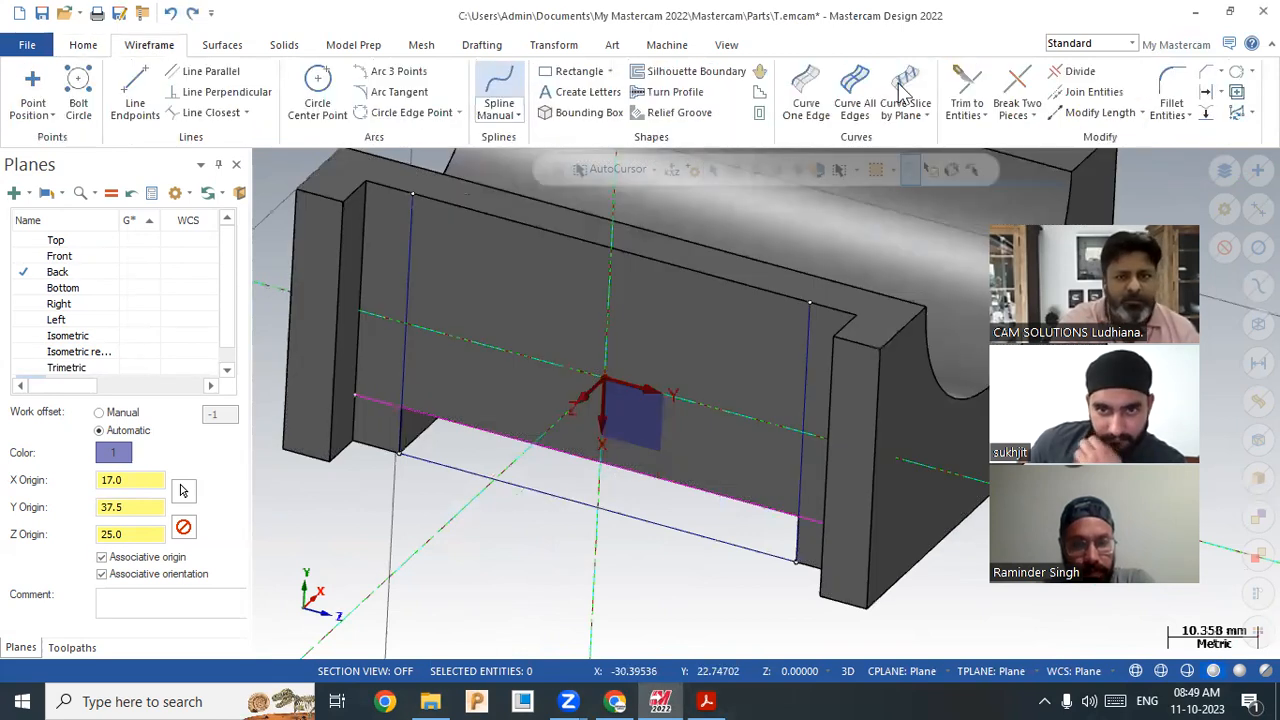
left_click(1072, 72)
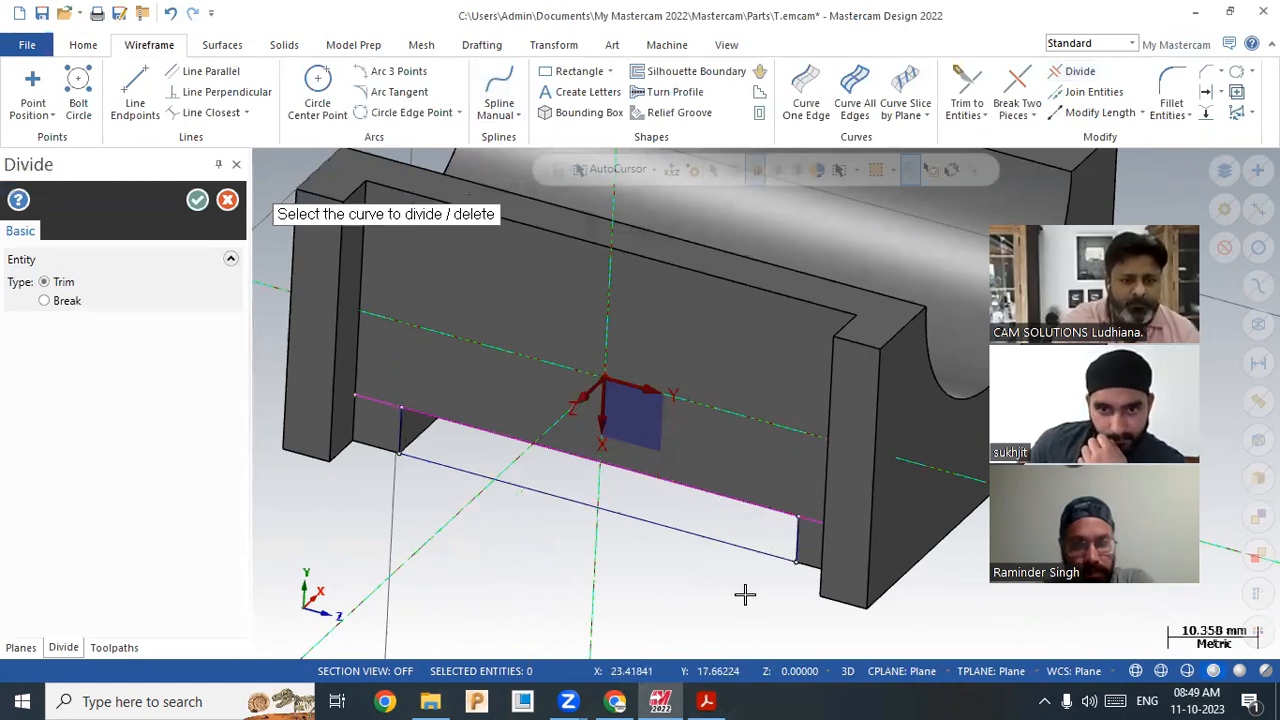
scroll(743, 594, "up", 2)
middle_click_drag(916, 477, 922, 476)
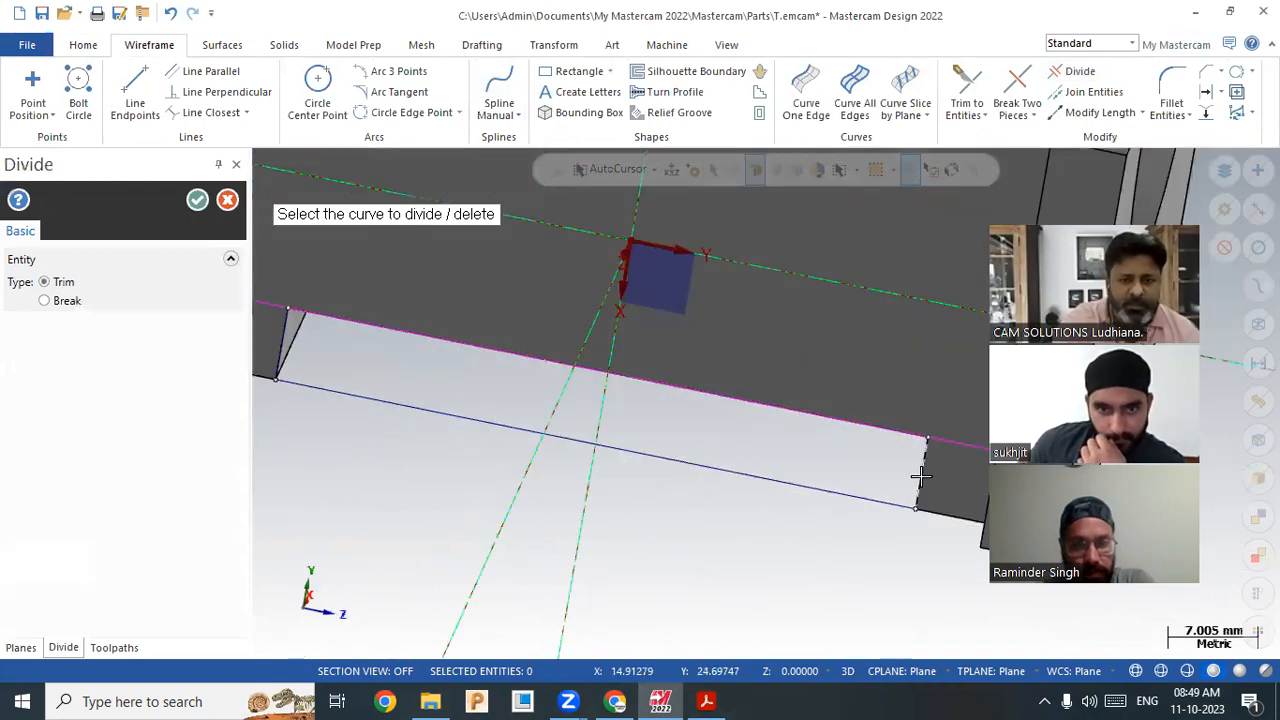
scroll(850, 528, "down", 3)
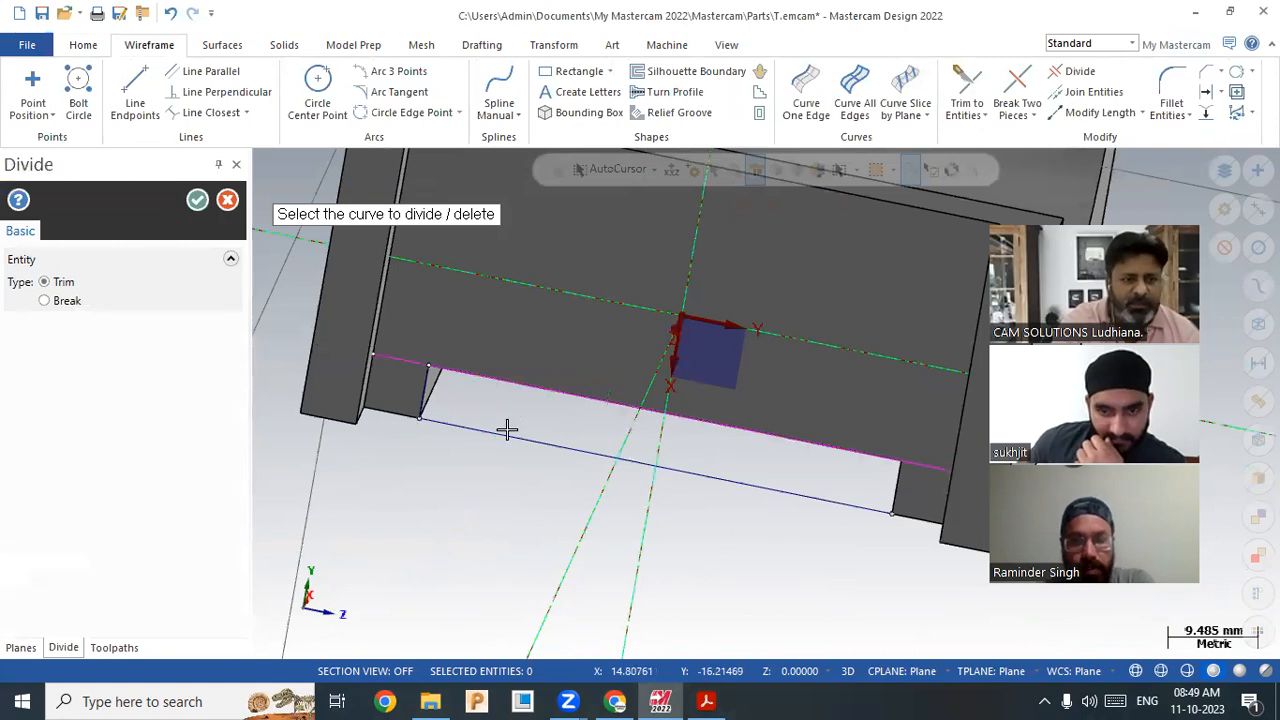
left_click(448, 425)
left_click(420, 392)
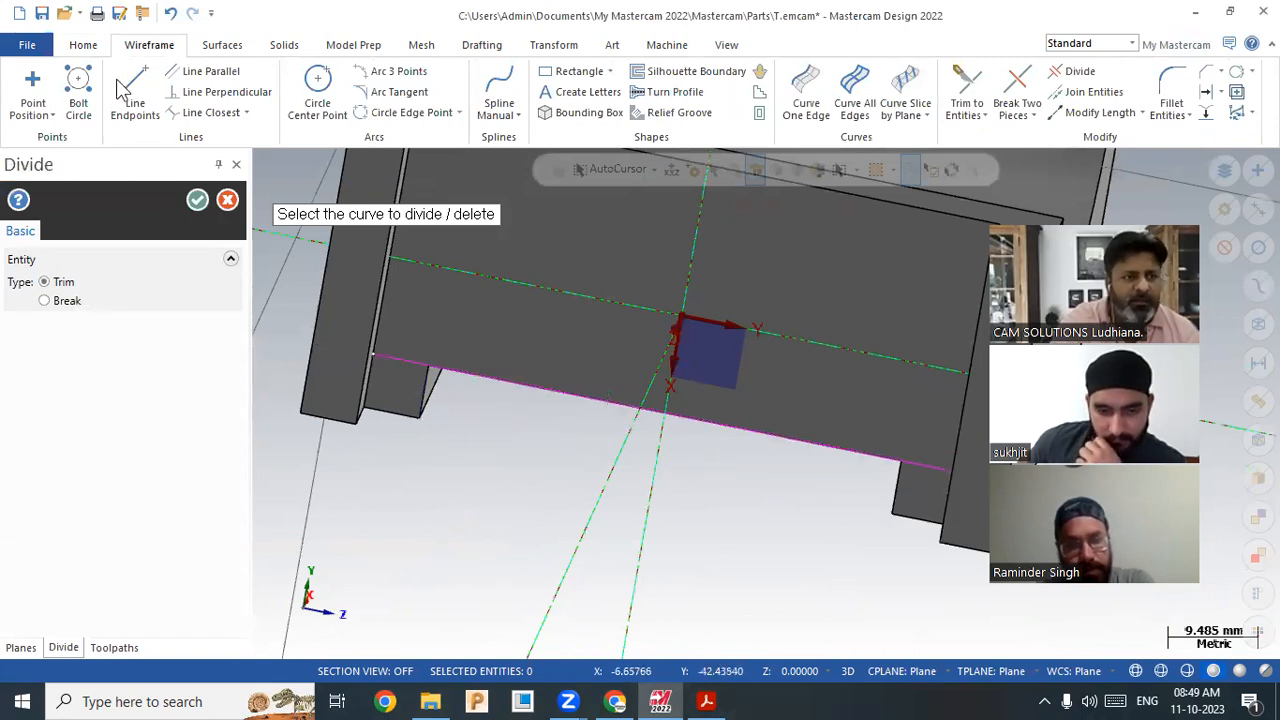
Step: Draw an endpoint line from the lower-left edge to the opposite corner
left_click(135, 92)
scroll(374, 409, "up", 1)
left_click(381, 411)
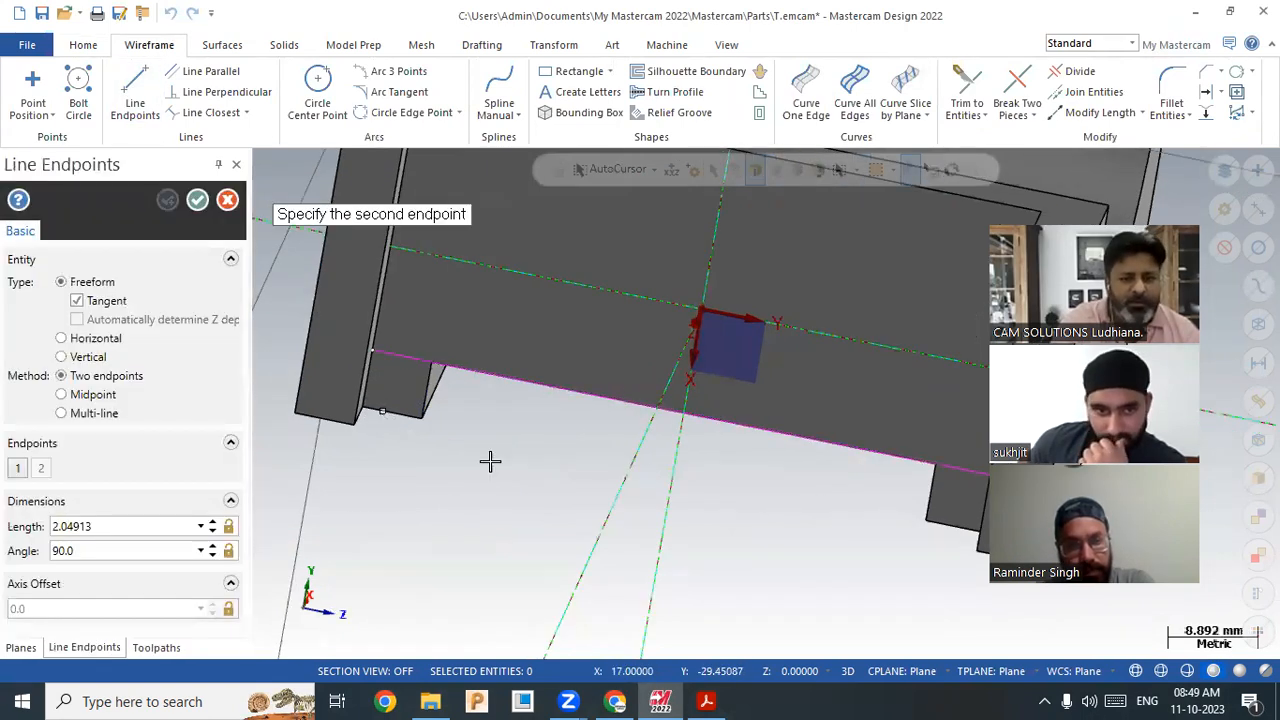
scroll(539, 470, "down", 3)
middle_click_drag(539, 470, 689, 494)
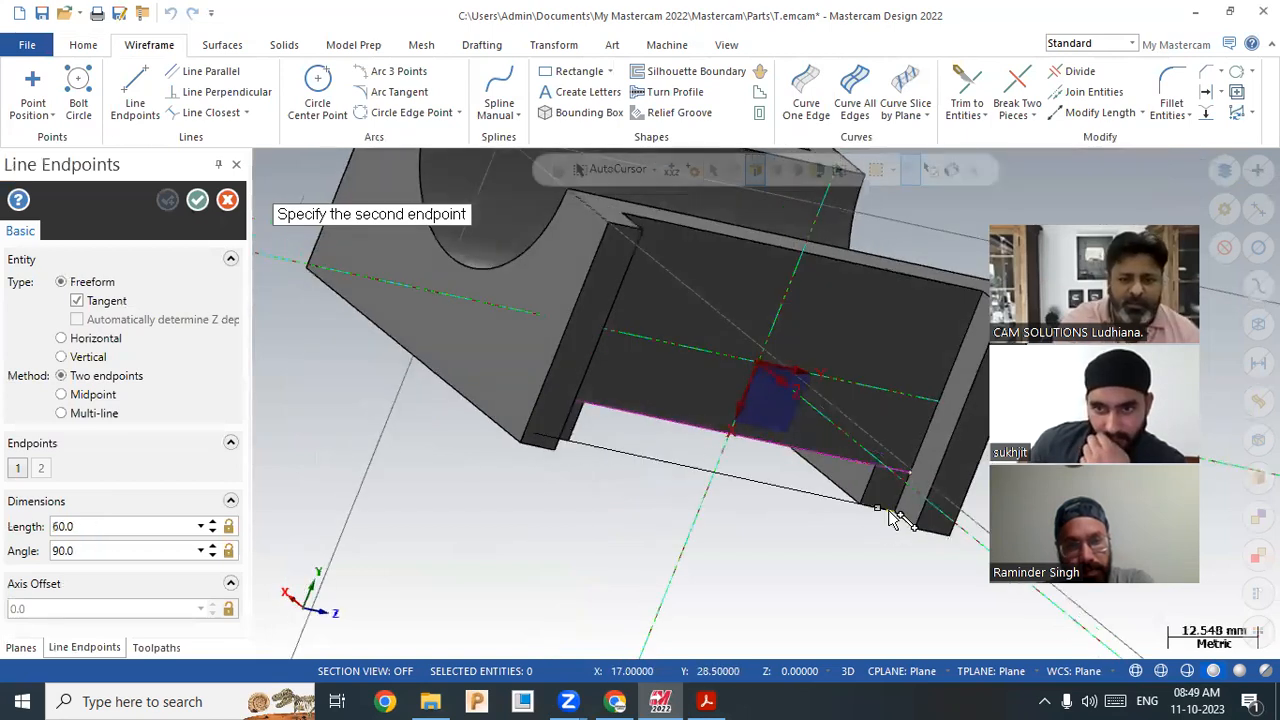
left_click(826, 492)
left_click(197, 200)
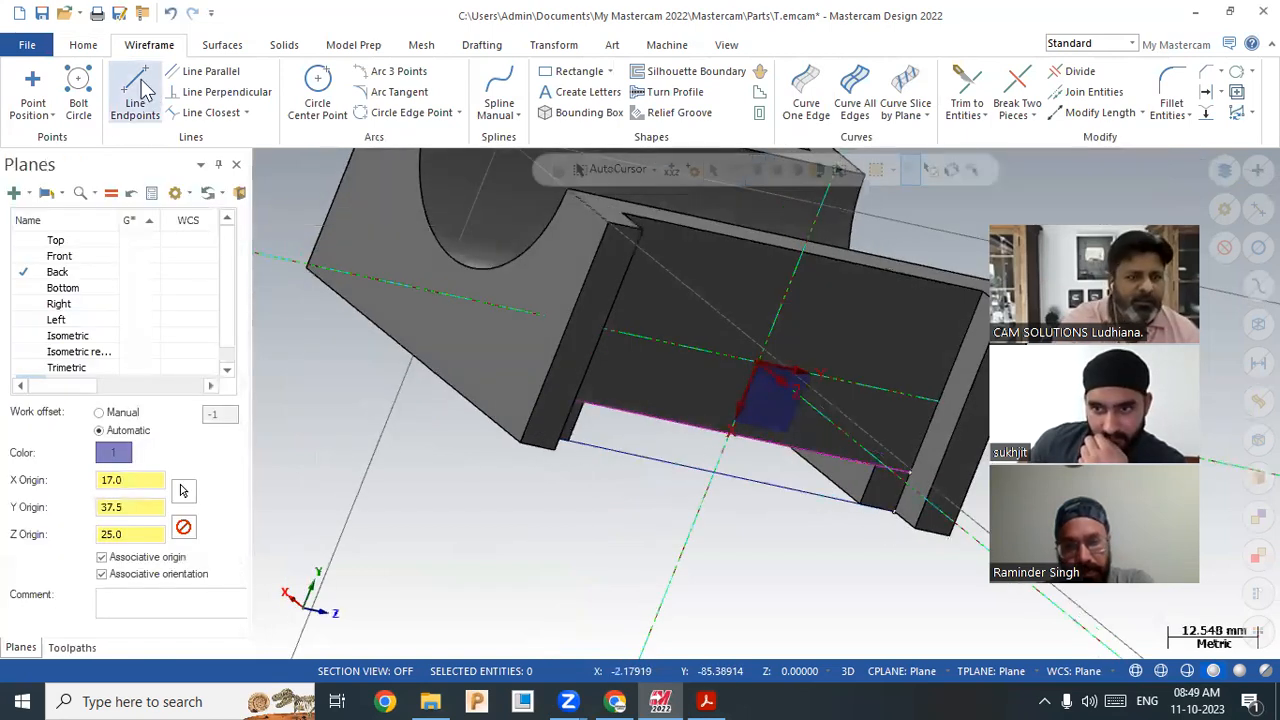
Step: Draw the remaining lines at the pink edge's corner and along the bottom to close the rectangle
left_click(908, 471)
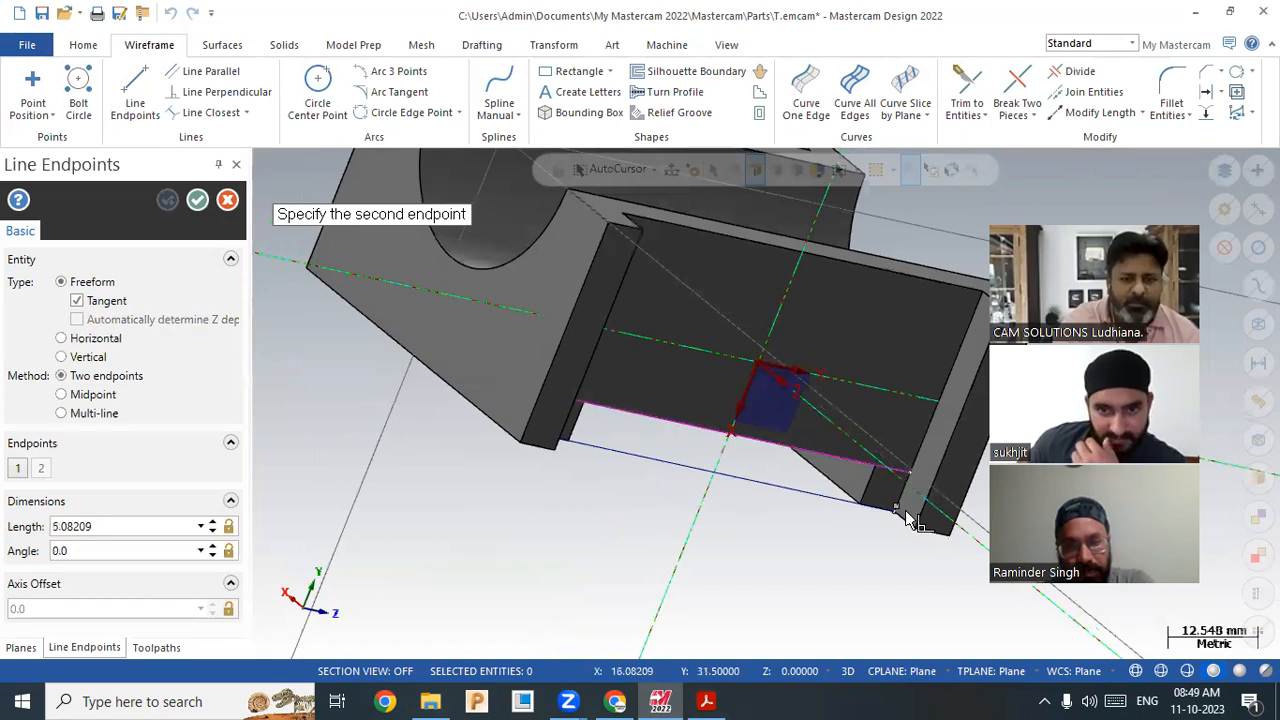
left_click(901, 512)
middle_click_drag(706, 507, 465, 425)
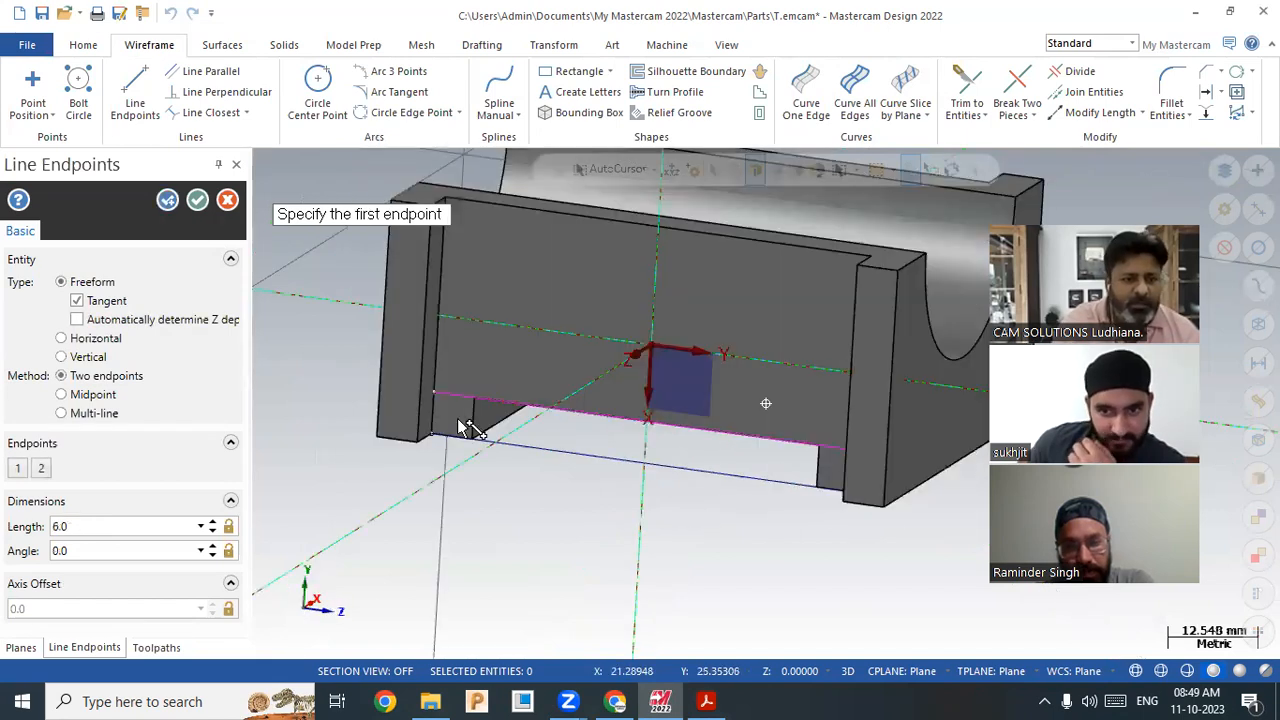
left_click(430, 434)
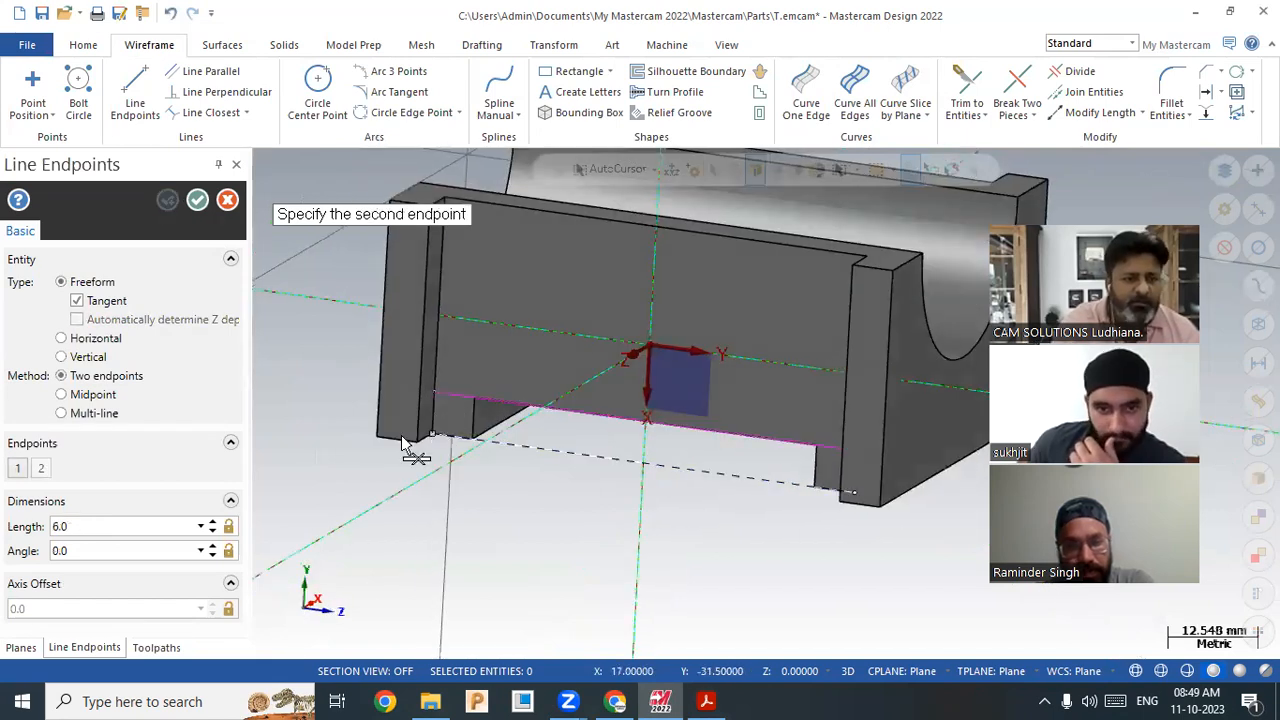
left_click(205, 199)
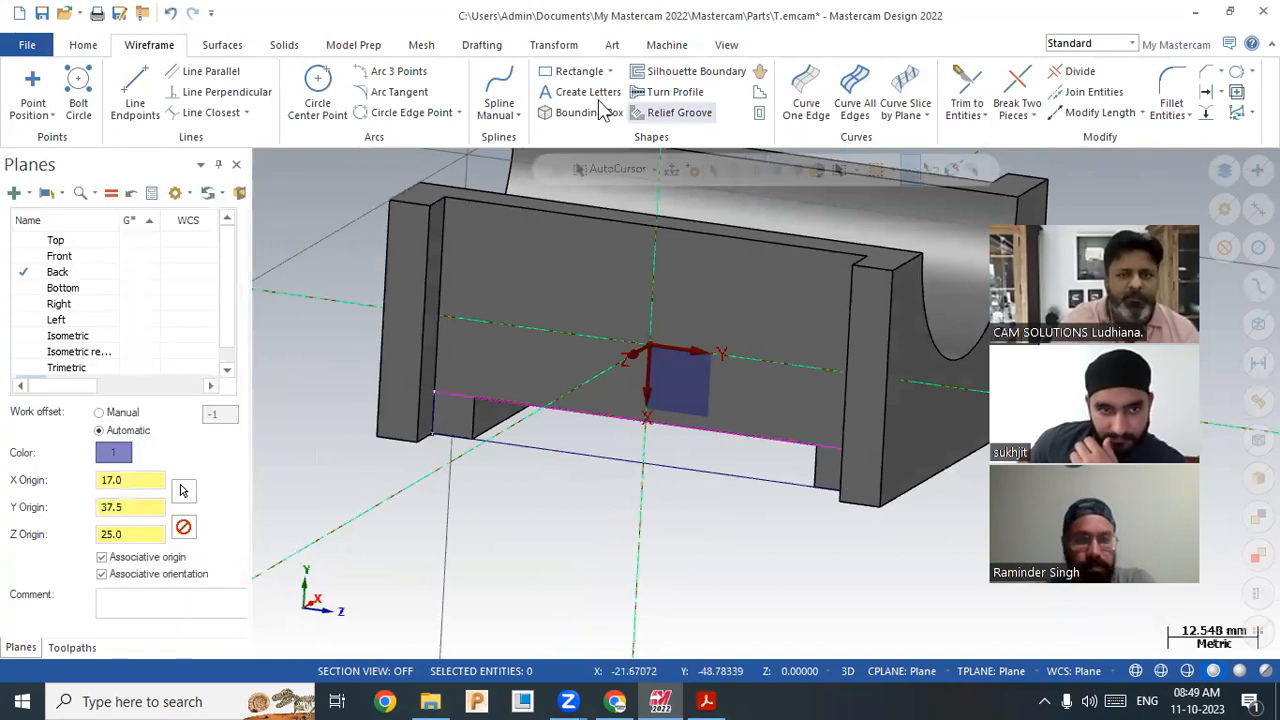
Step: Extrude the closed profile as a 75 mm Cut body along the front wall's bottom
left_click(284, 45)
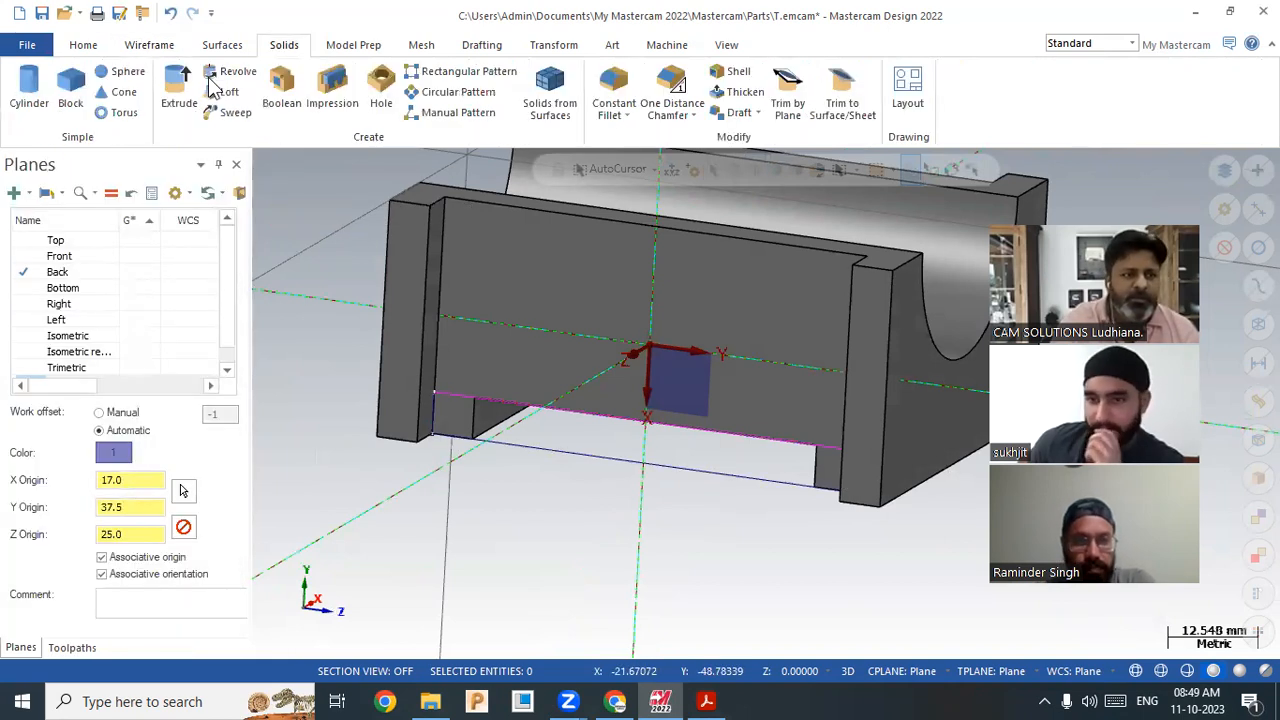
left_click(180, 95)
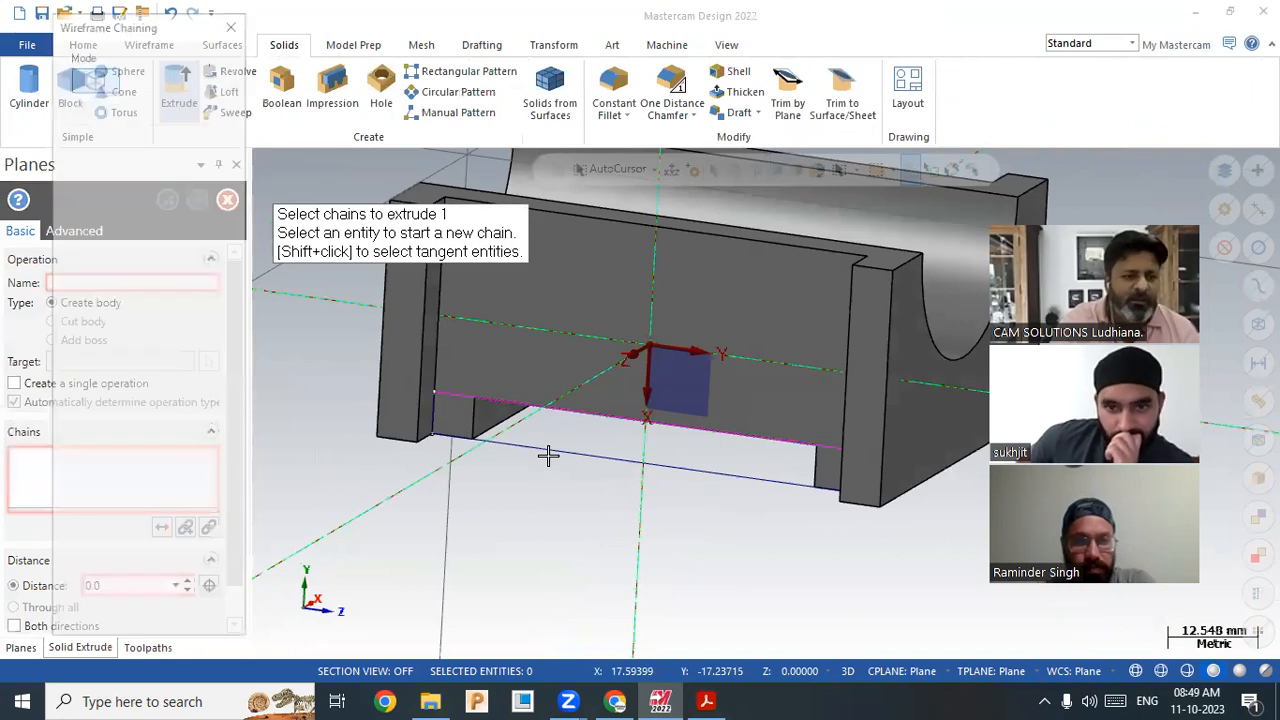
left_click(112, 616)
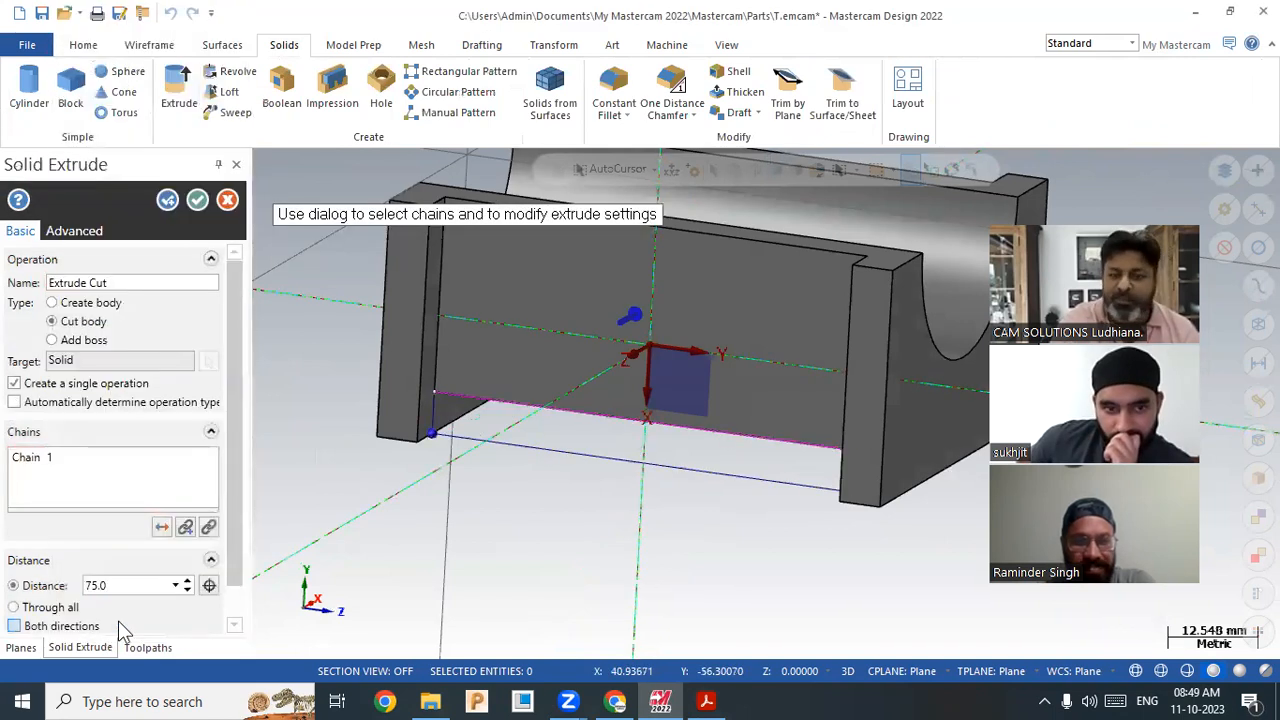
middle_click_drag(329, 517, 285, 506)
scroll(285, 506, "down", 2)
scroll(285, 506, "up", 1)
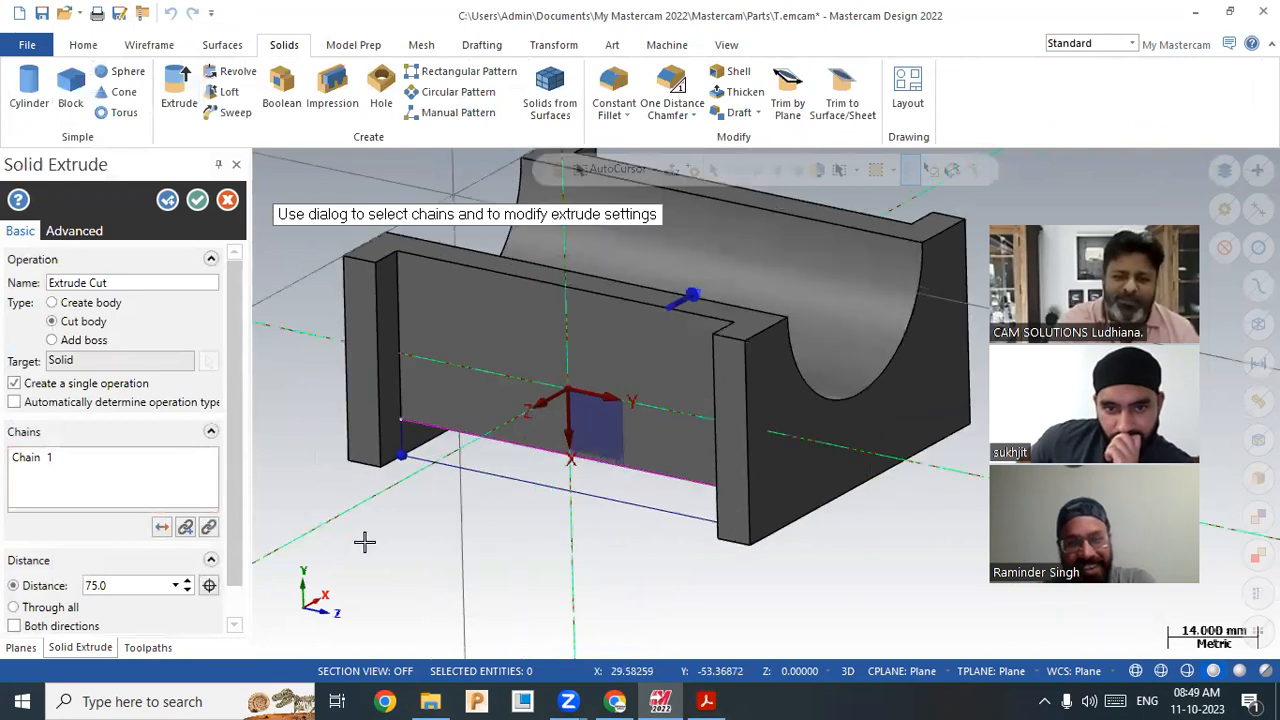
left_click(198, 203)
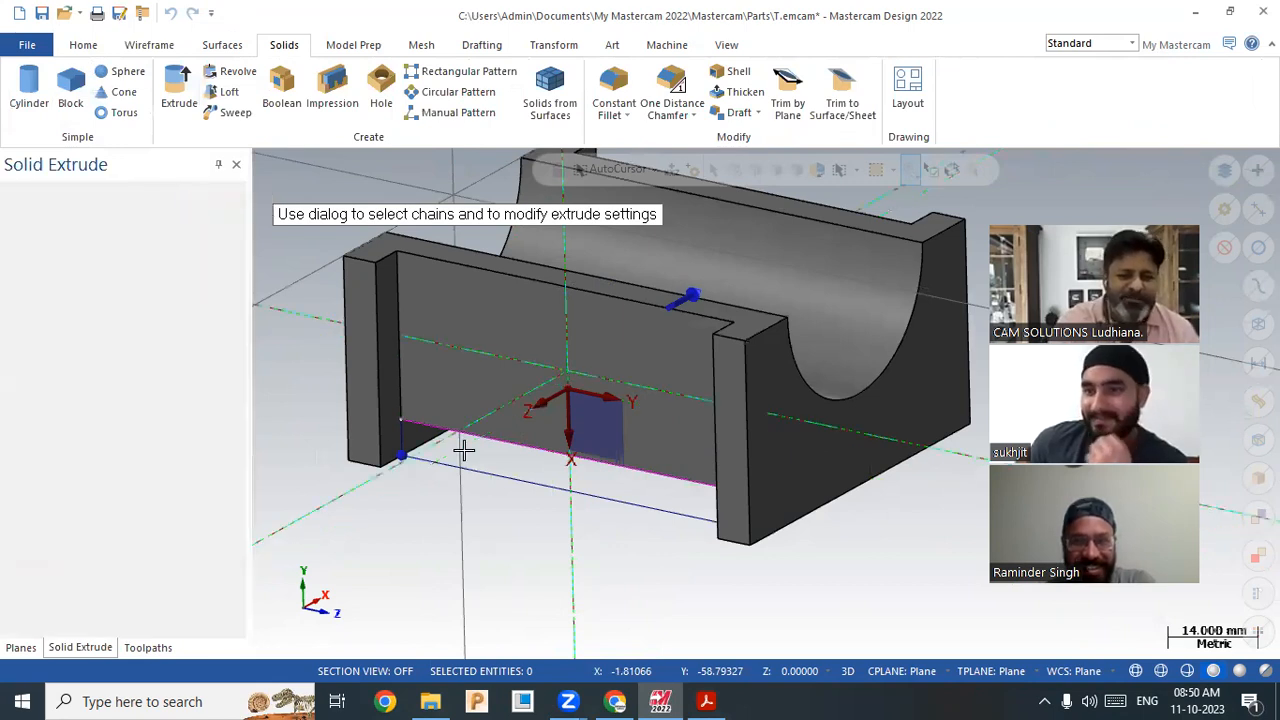
Step: Delete the four leftover wireframe outline lines
scroll(530, 515, "down", 1)
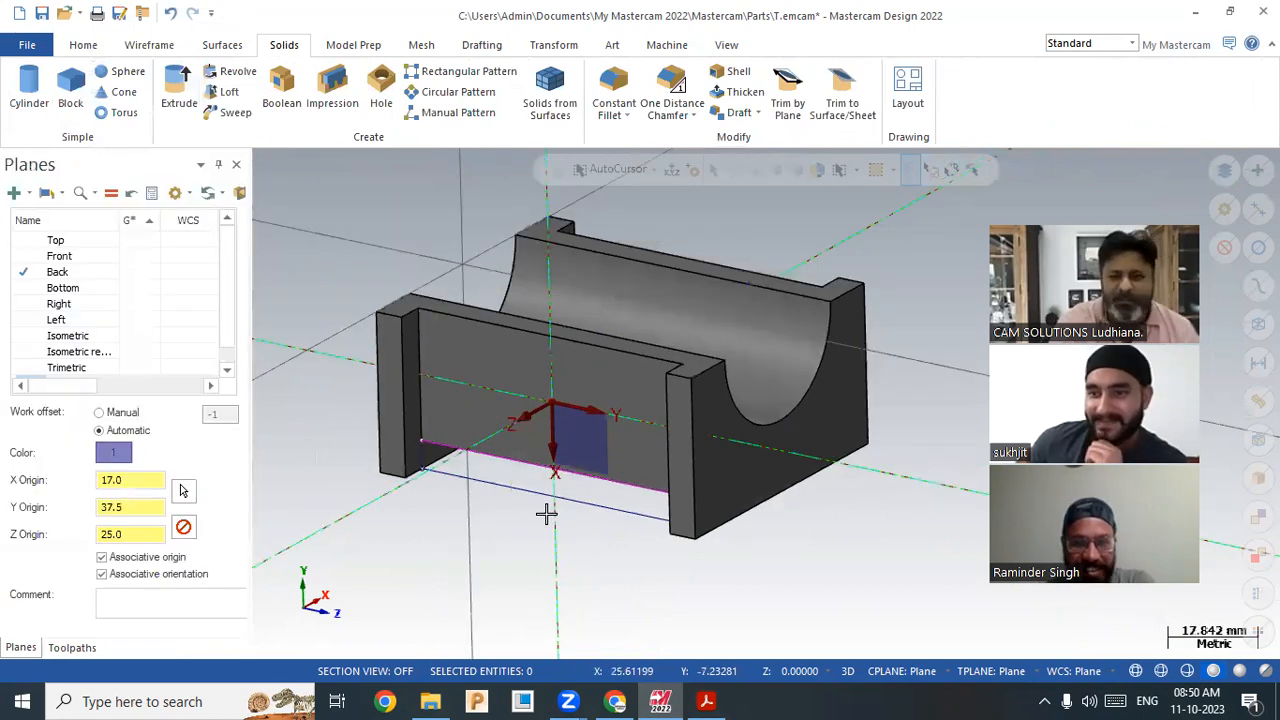
left_click(1251, 313)
left_click(717, 120)
middle_click_drag(544, 527, 541, 537)
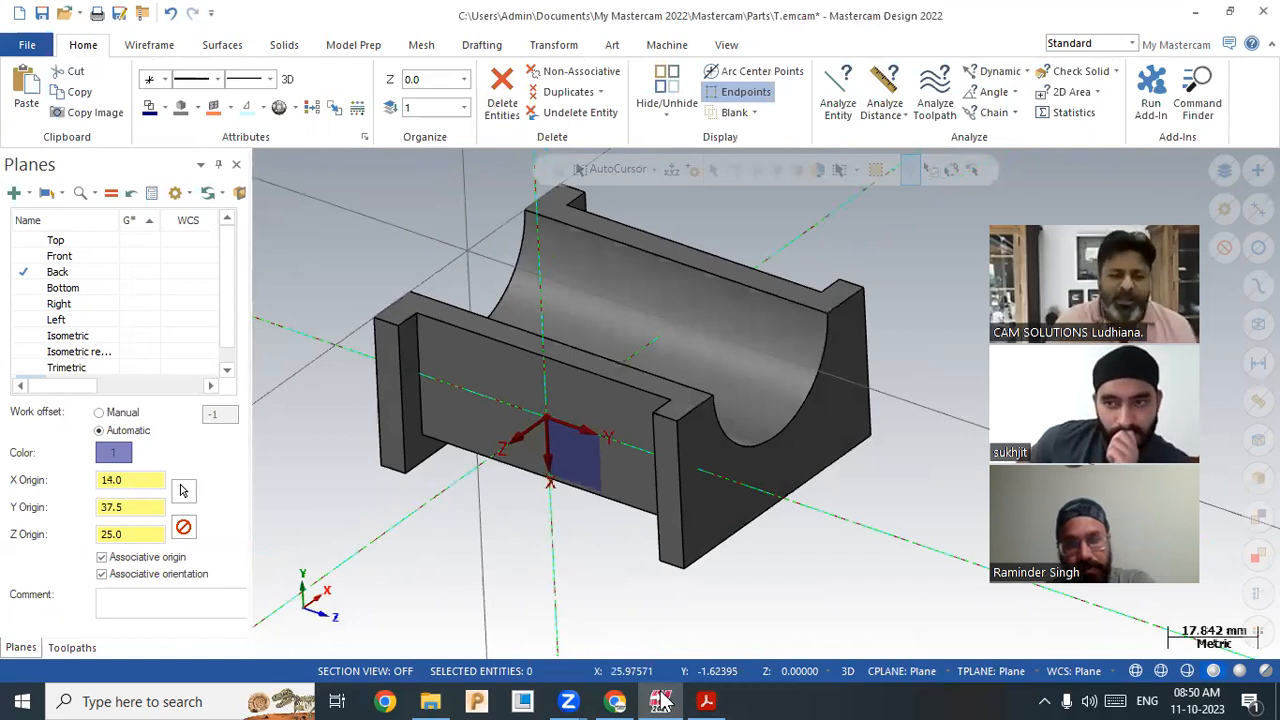
left_click(706, 701)
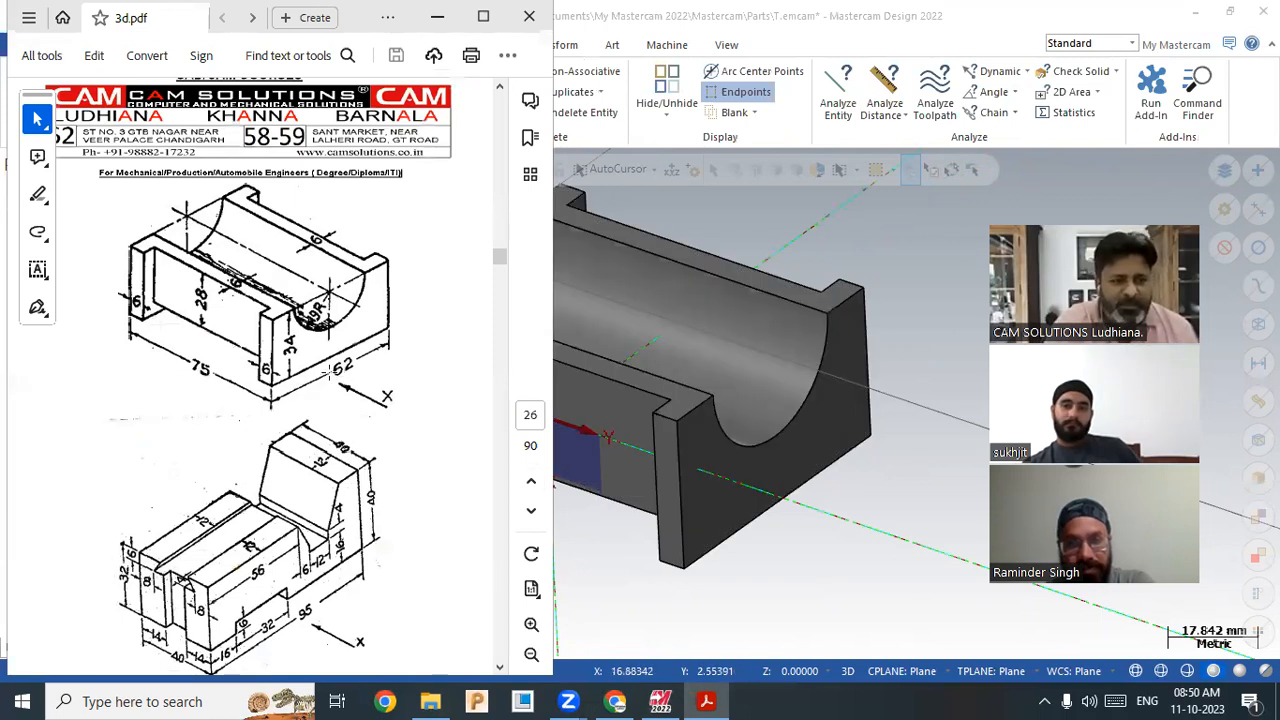
Step: Create Plane-1 from the part's flat end face with origin 0.0, -17.0, 75.0
left_click(860, 519)
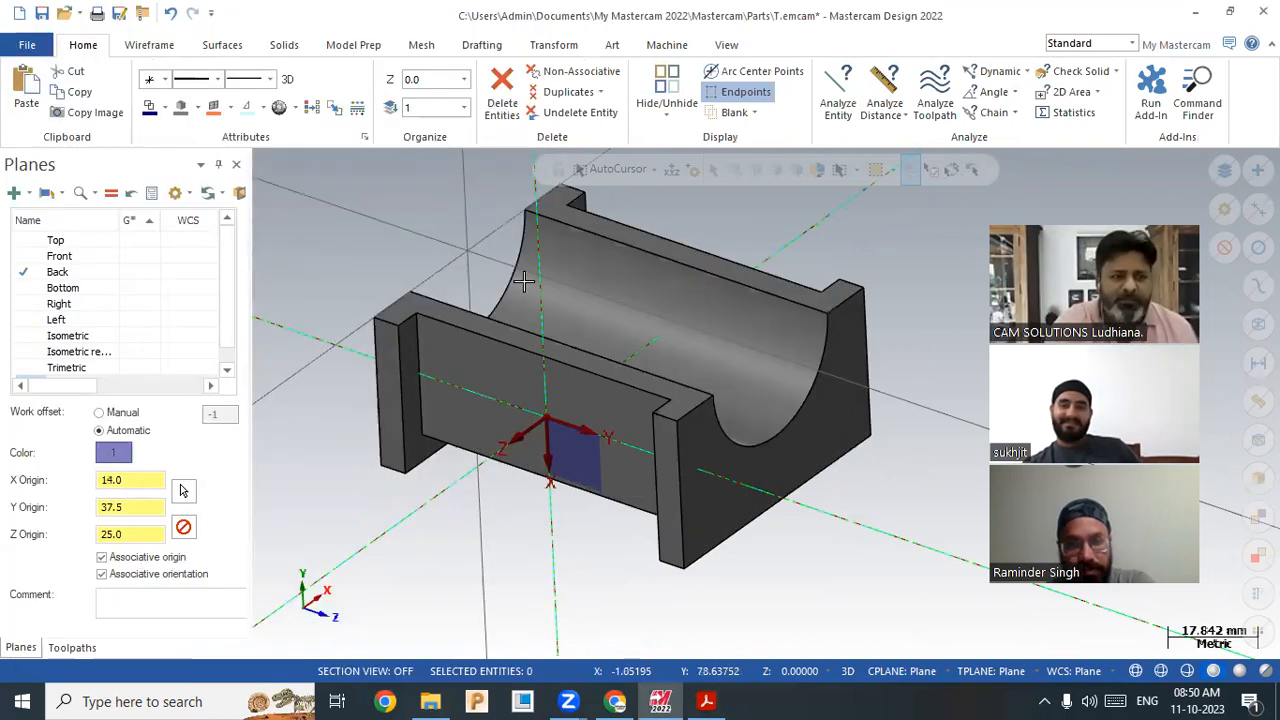
left_click(30, 194)
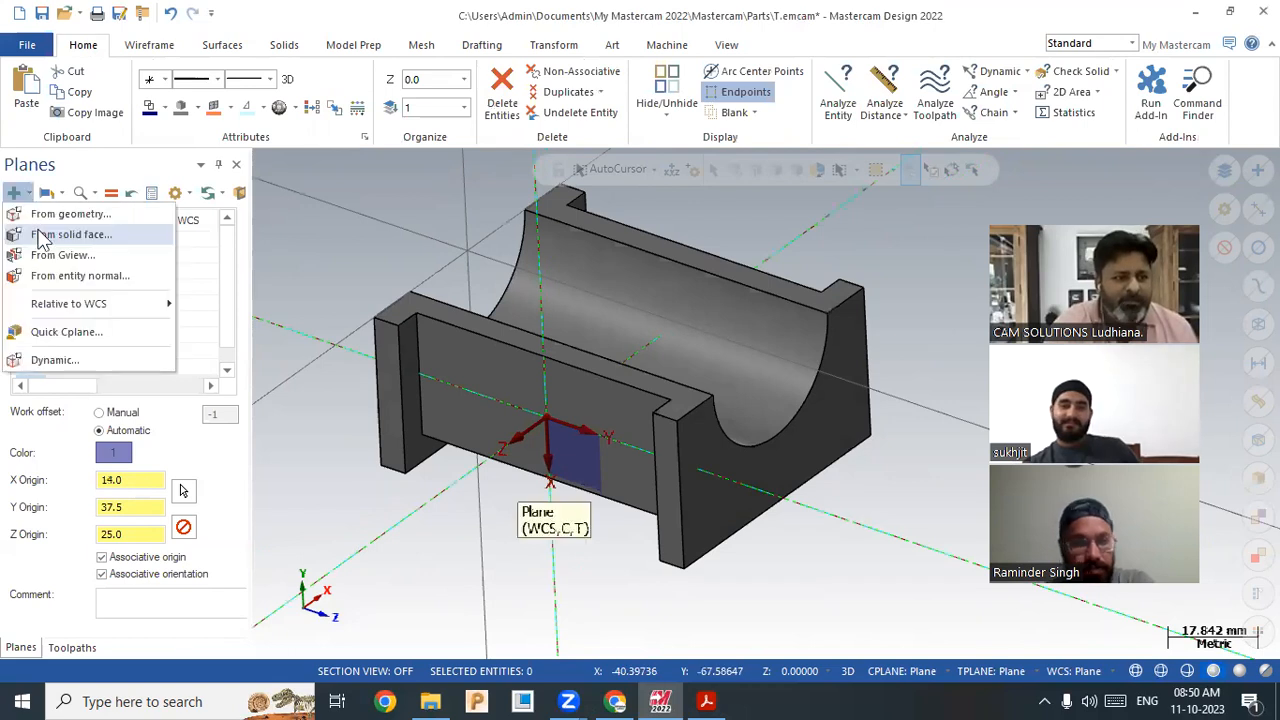
left_click(105, 237)
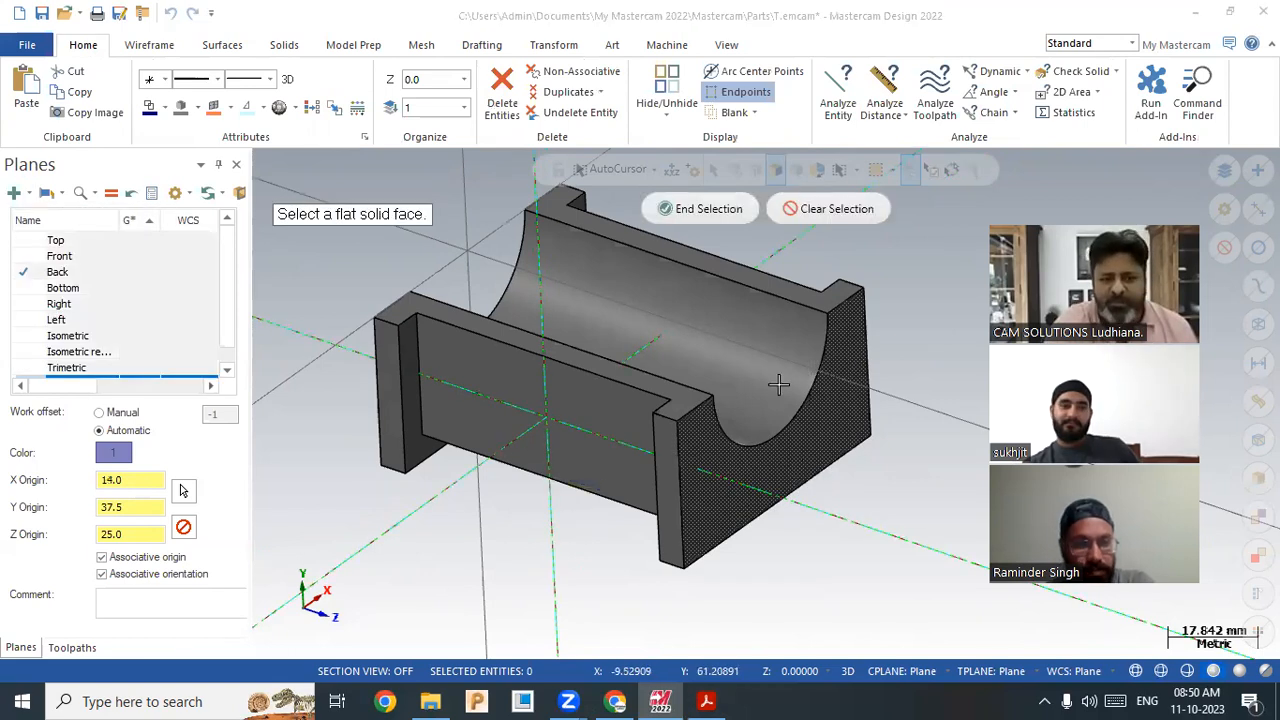
left_click(768, 478)
left_click(794, 600)
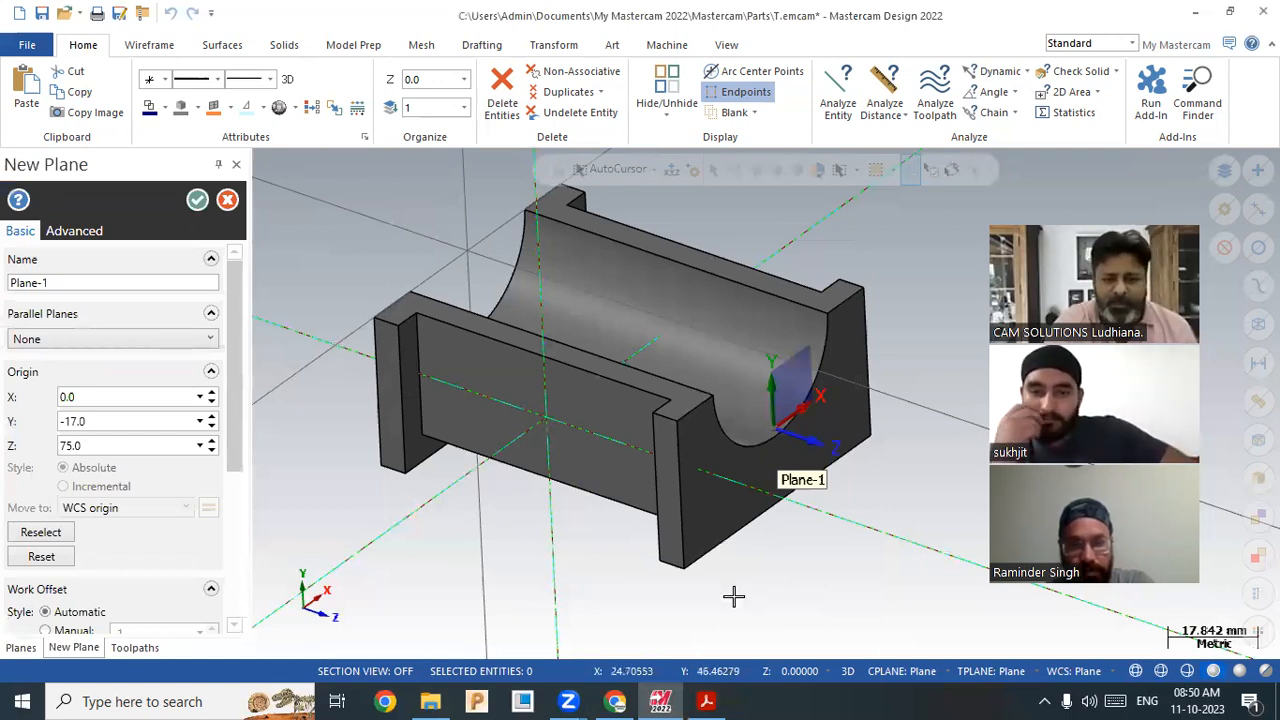
key("Return")
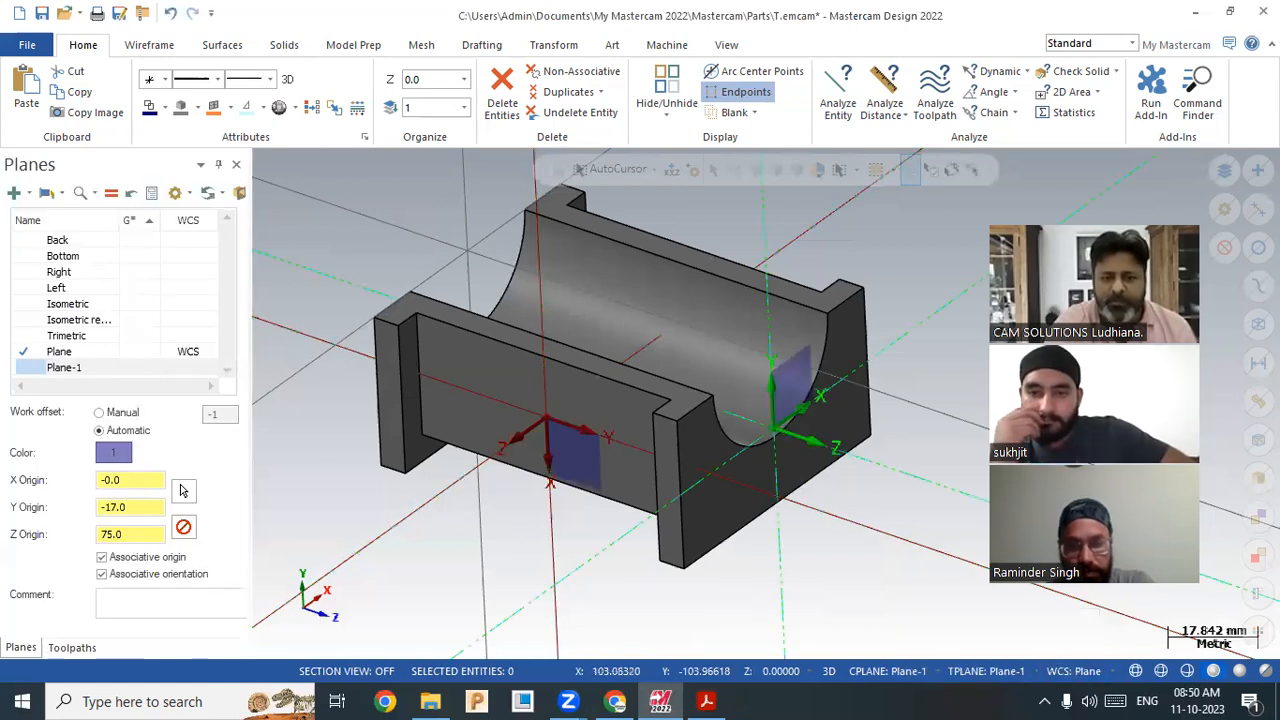
Step: Set Plane-1 as the WCS from the status bar
left_click(1074, 671)
left_click(1110, 452)
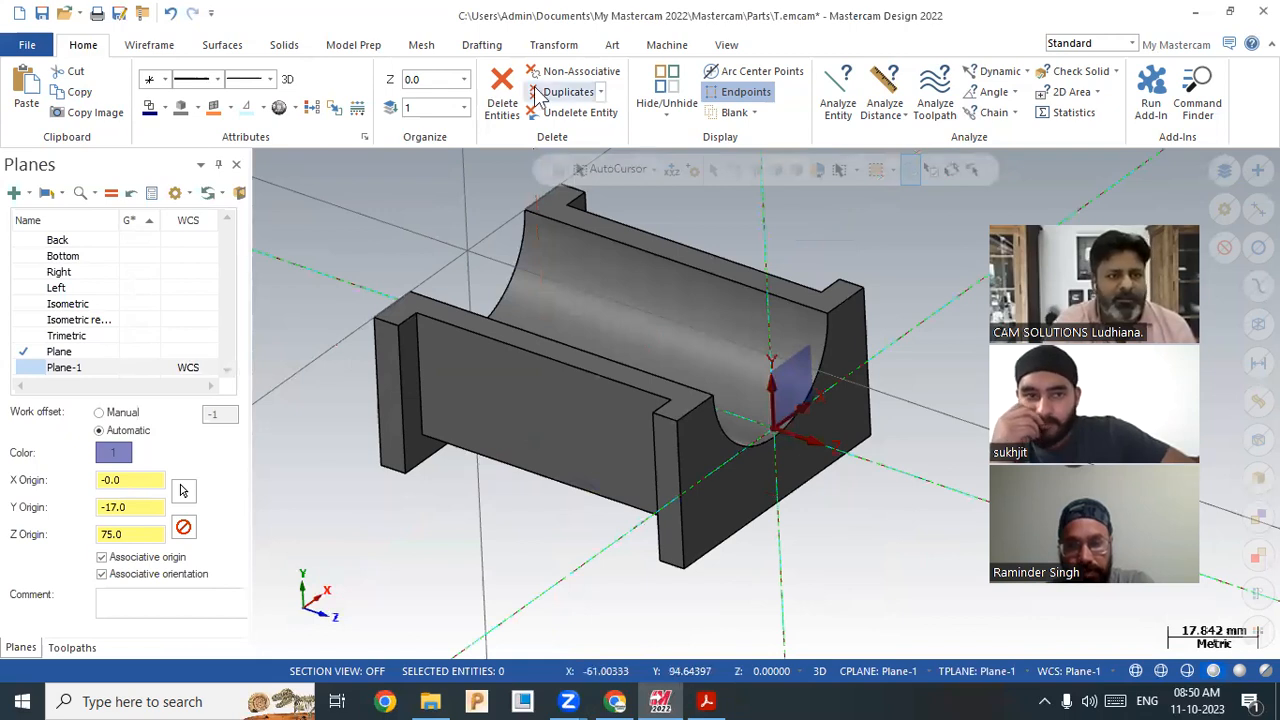
scroll(502, 85, "down", 6)
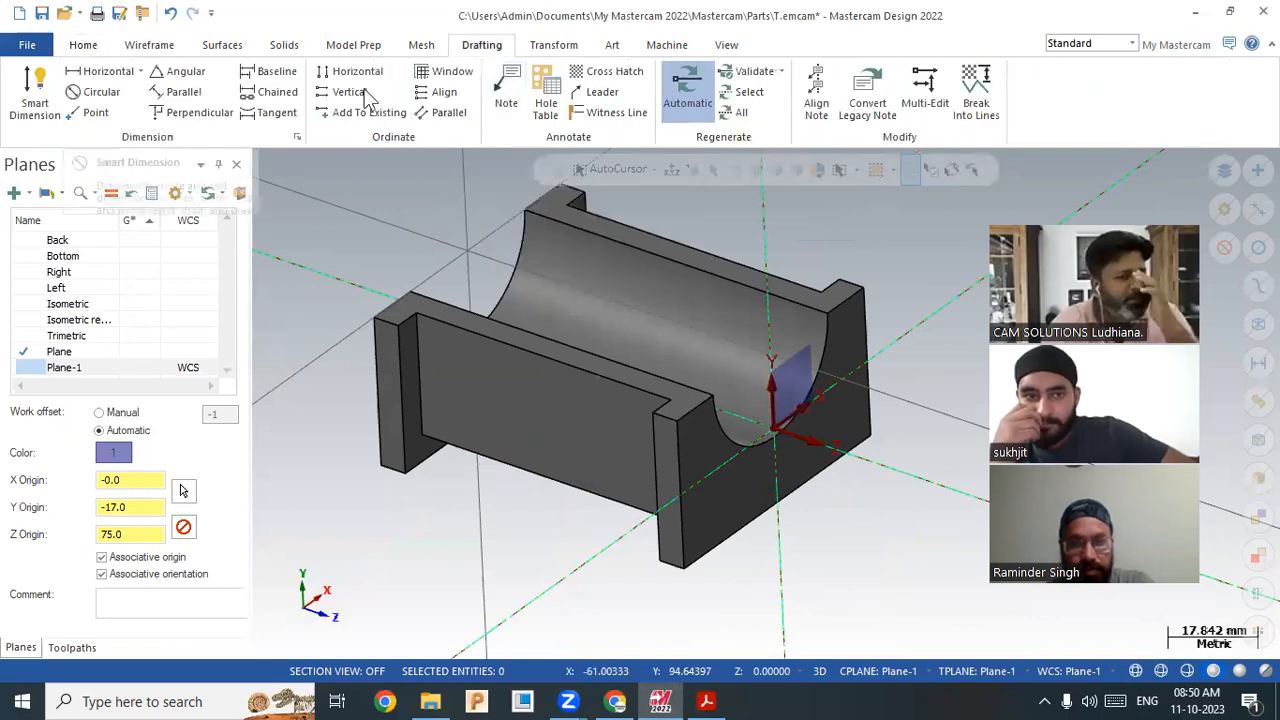
Step: Place a horizontal linear dimension from the bottom edge to the part's corner
left_click(127, 78)
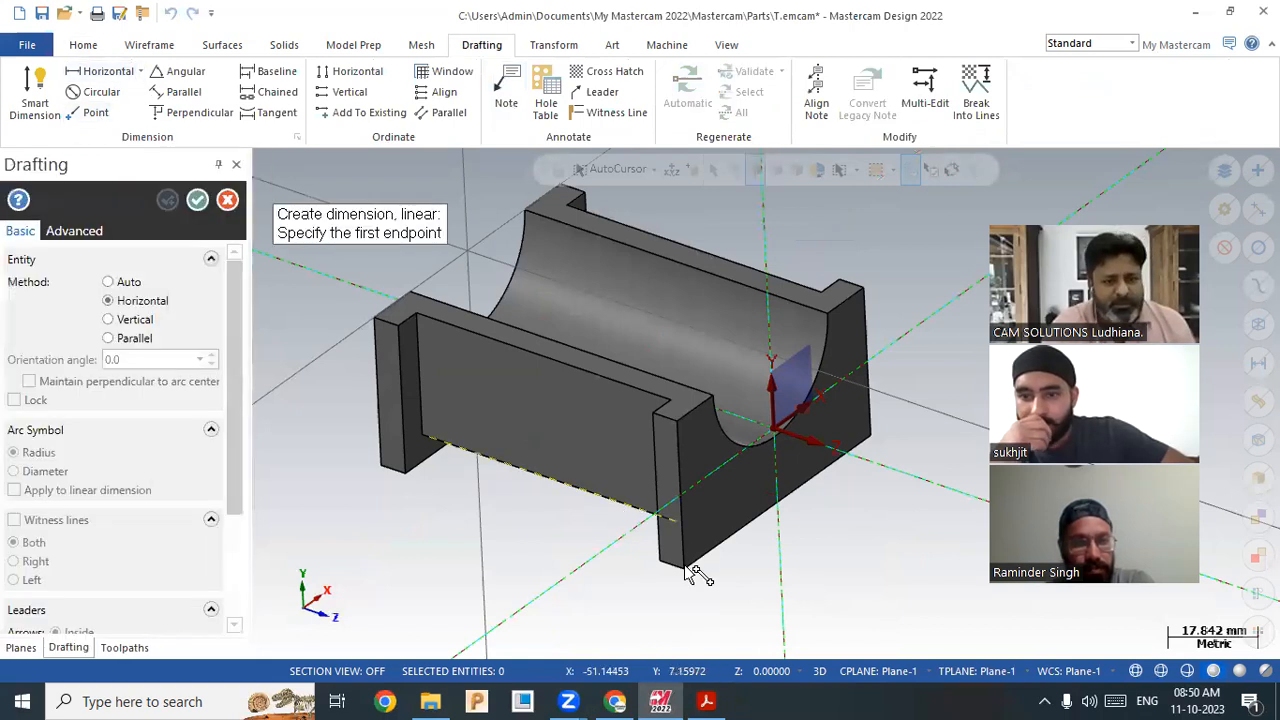
left_click(779, 523)
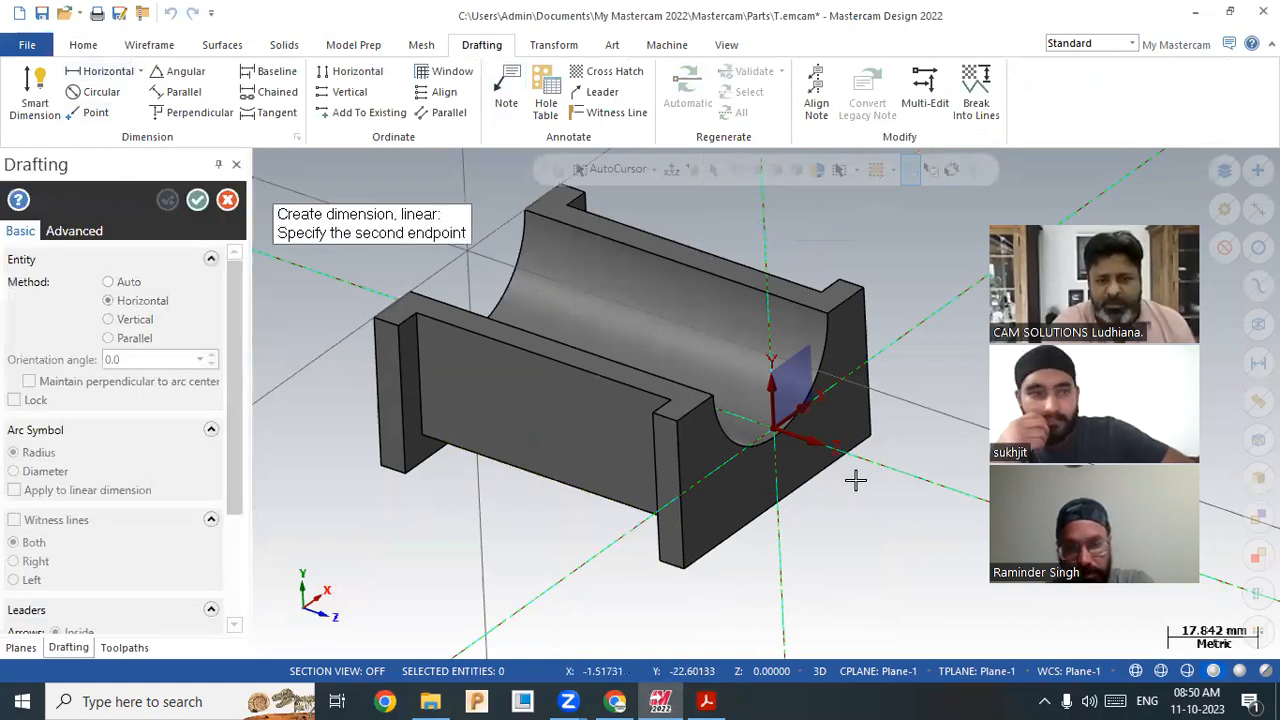
left_click(869, 435)
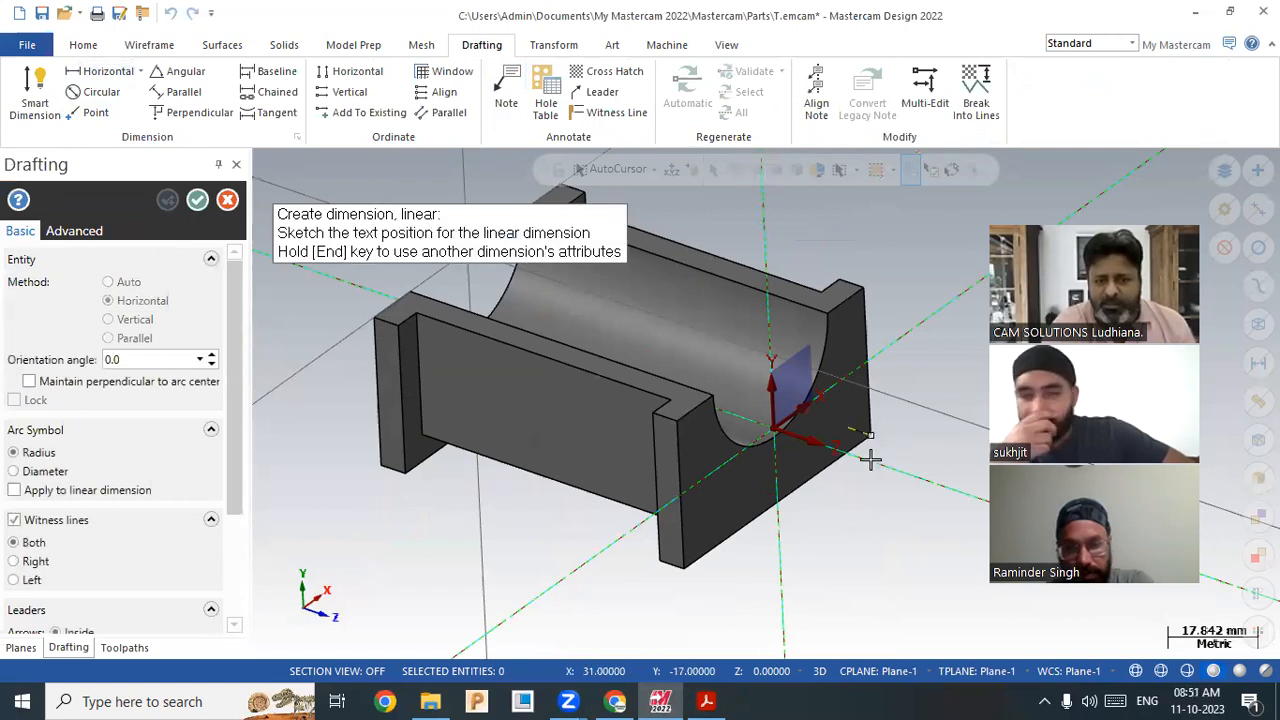
left_click(803, 557)
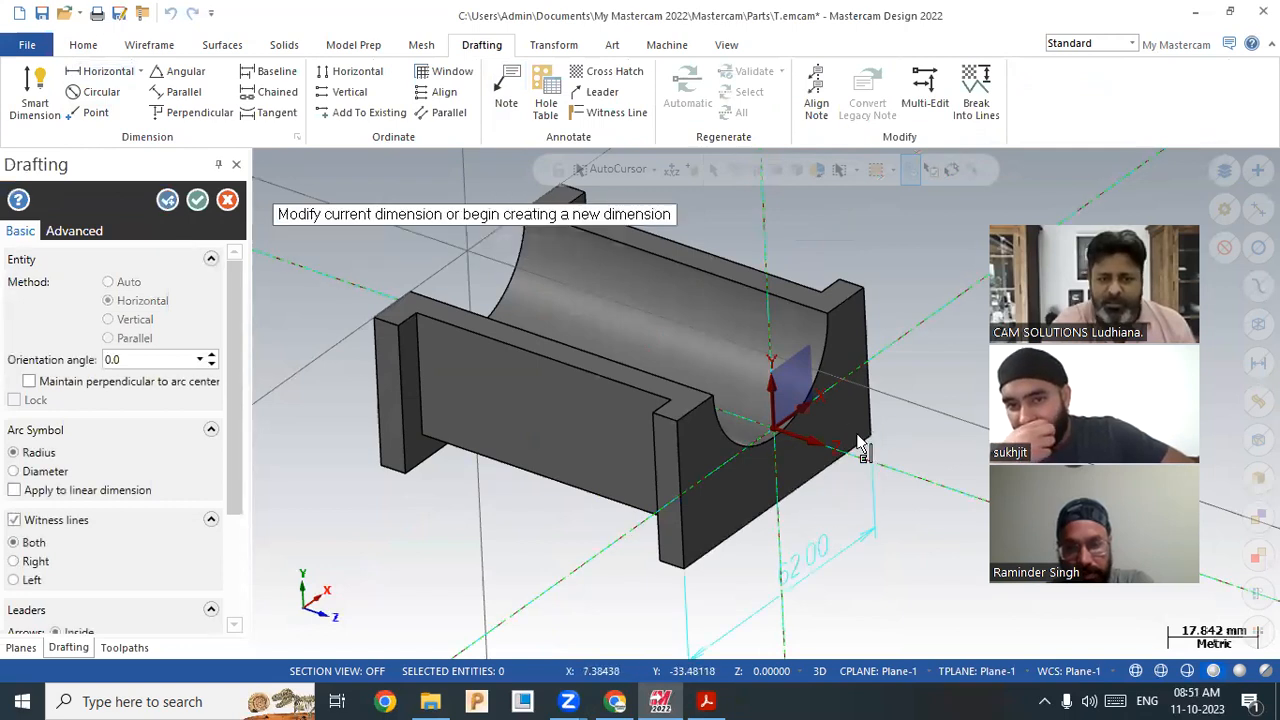
scroll(900, 396, "down", 2)
scroll(868, 536, "up", 3)
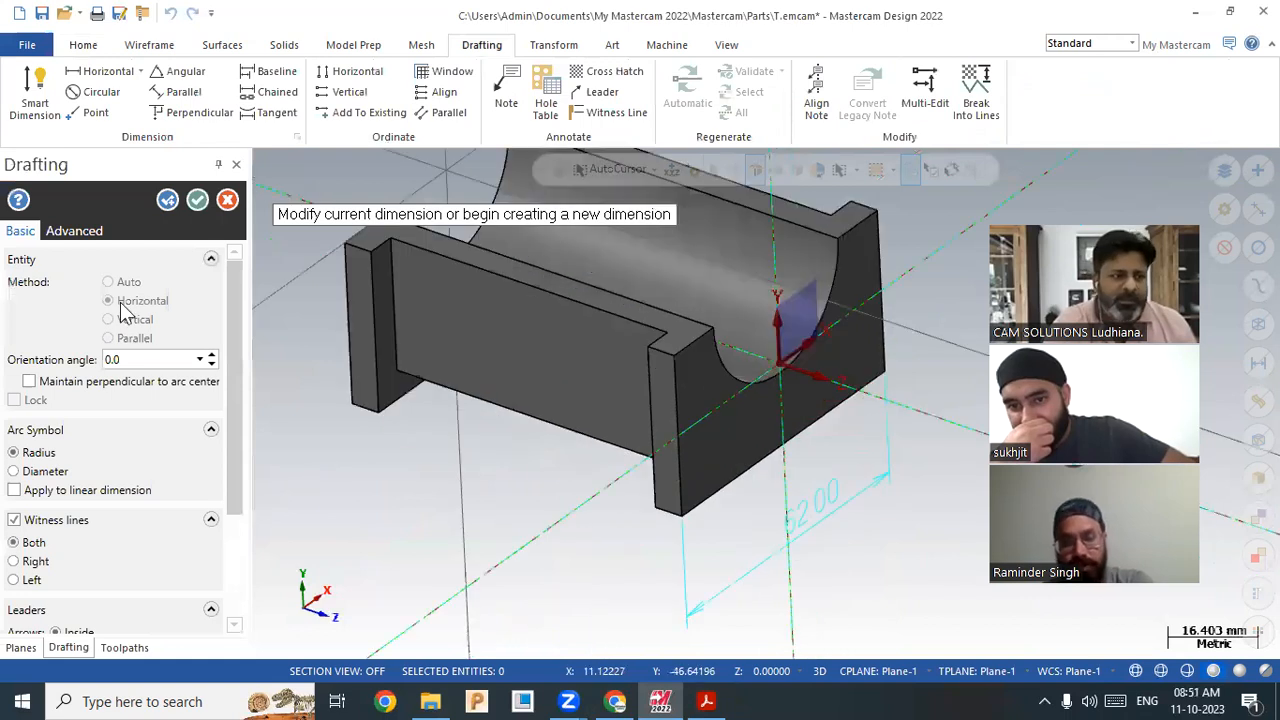
Step: Add the 34.00 vertical dimension between the end face's top and bottom corners
left_click(167, 200)
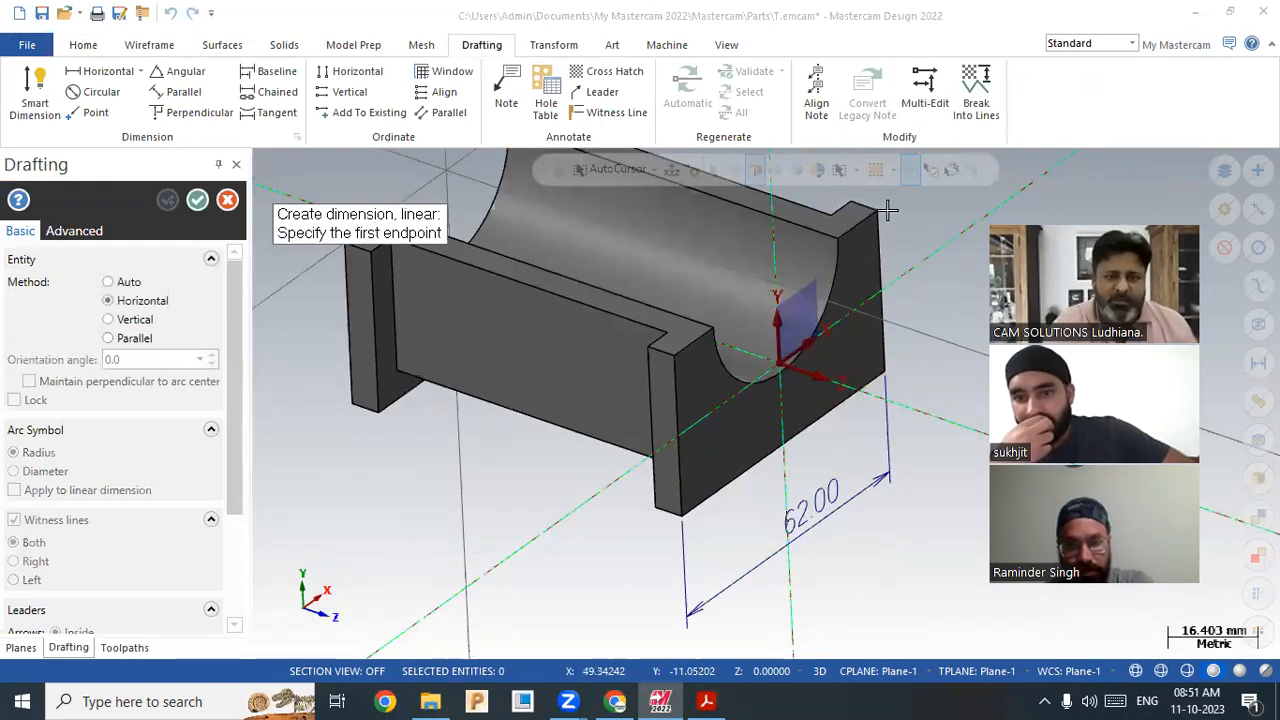
left_click(893, 365)
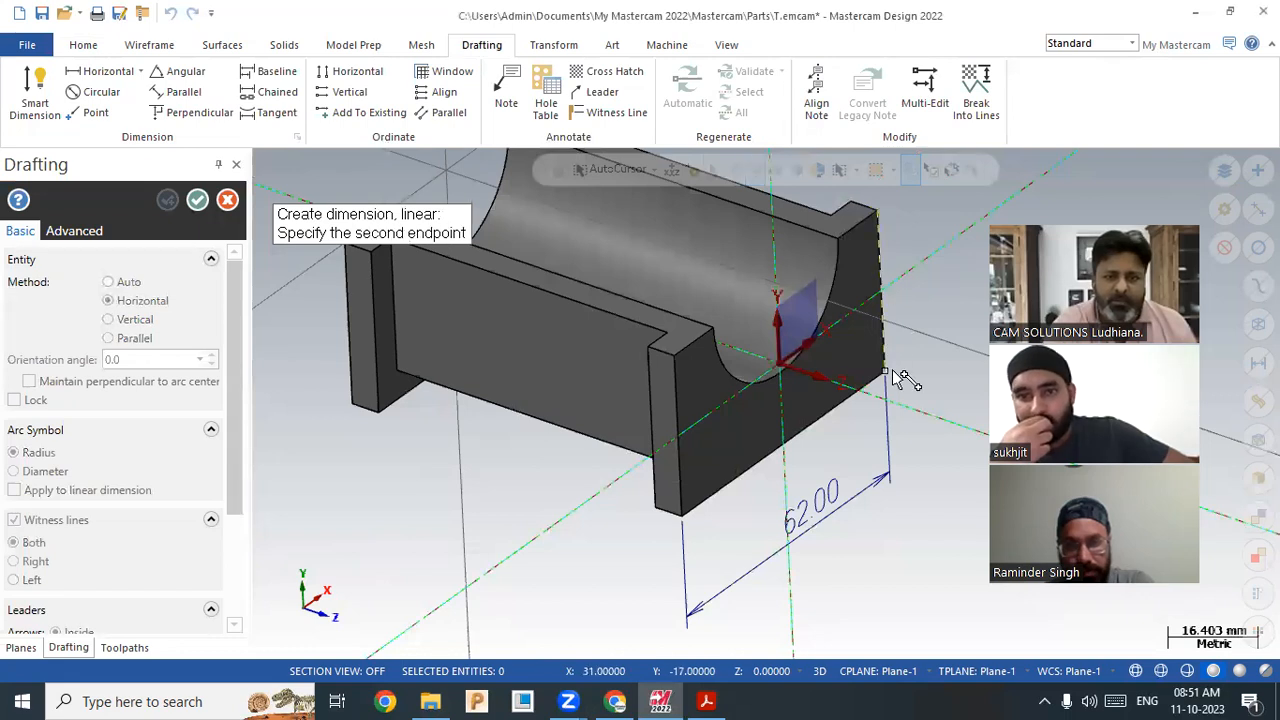
left_click(908, 292)
left_click(914, 270)
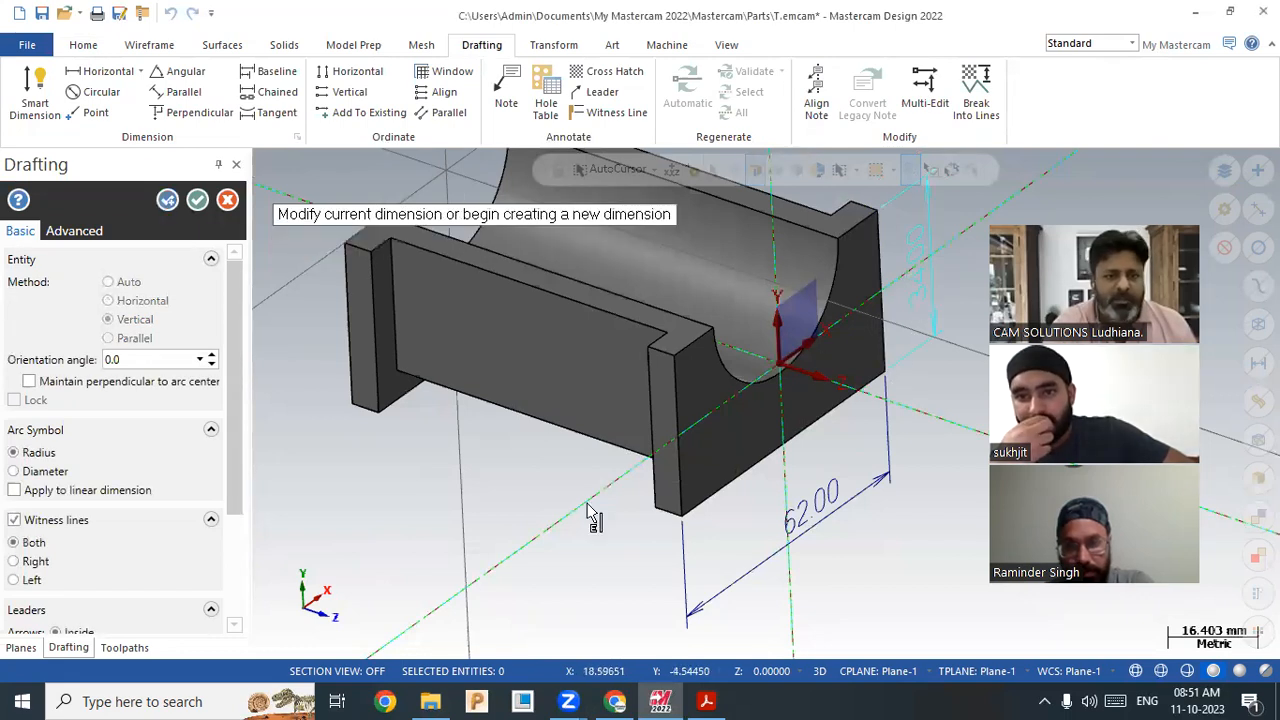
left_click(197, 201)
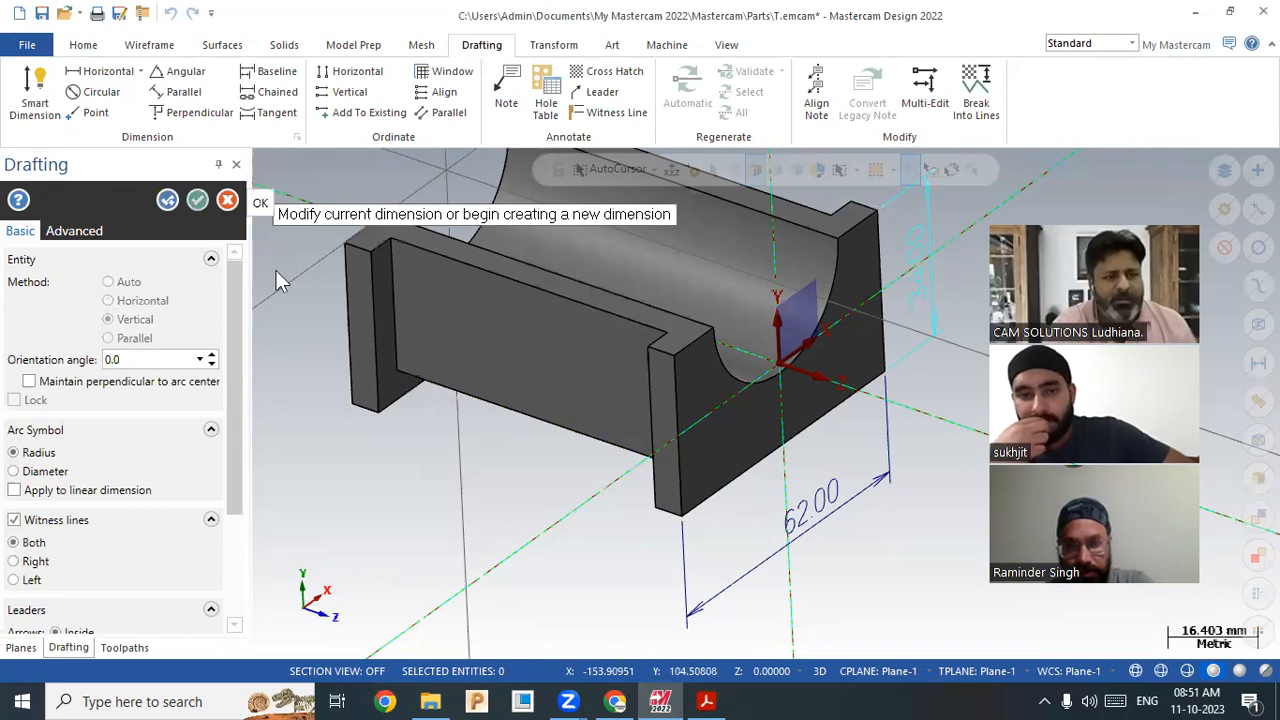
scroll(604, 565, "up", 1)
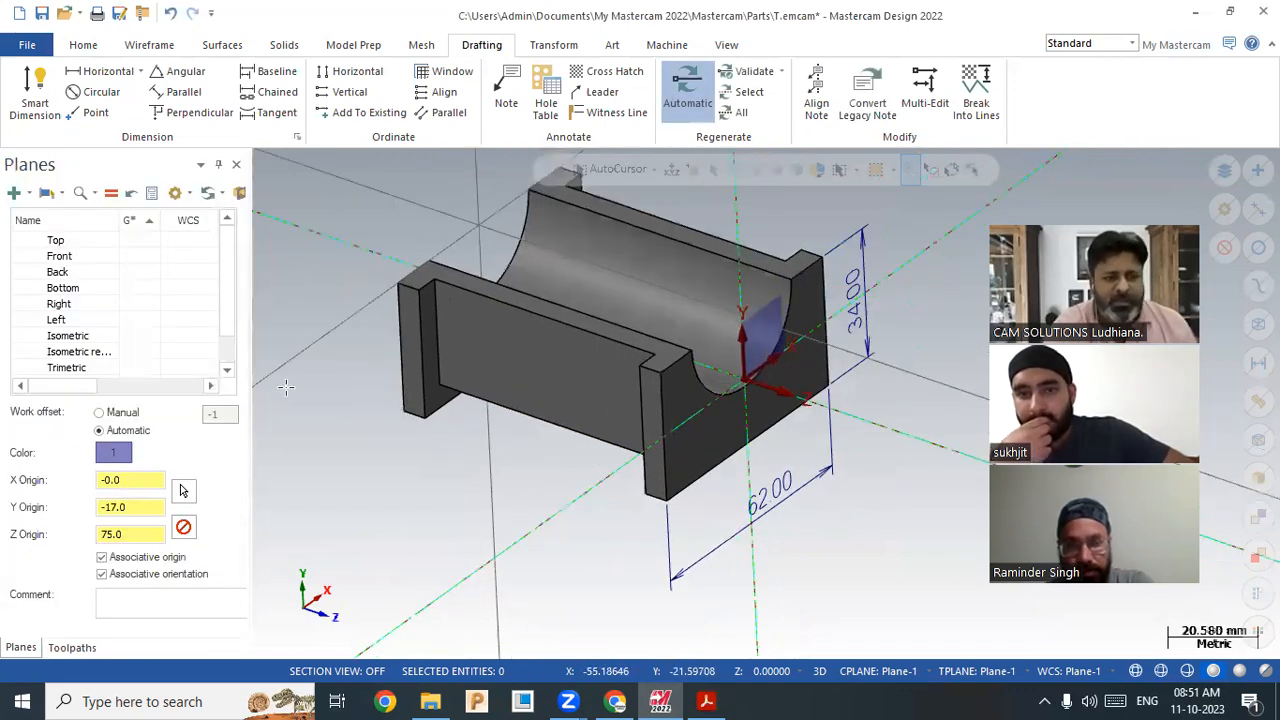
Step: Create a plane from a flat end face using the proposed orientation
scroll(638, 540, "up", 5)
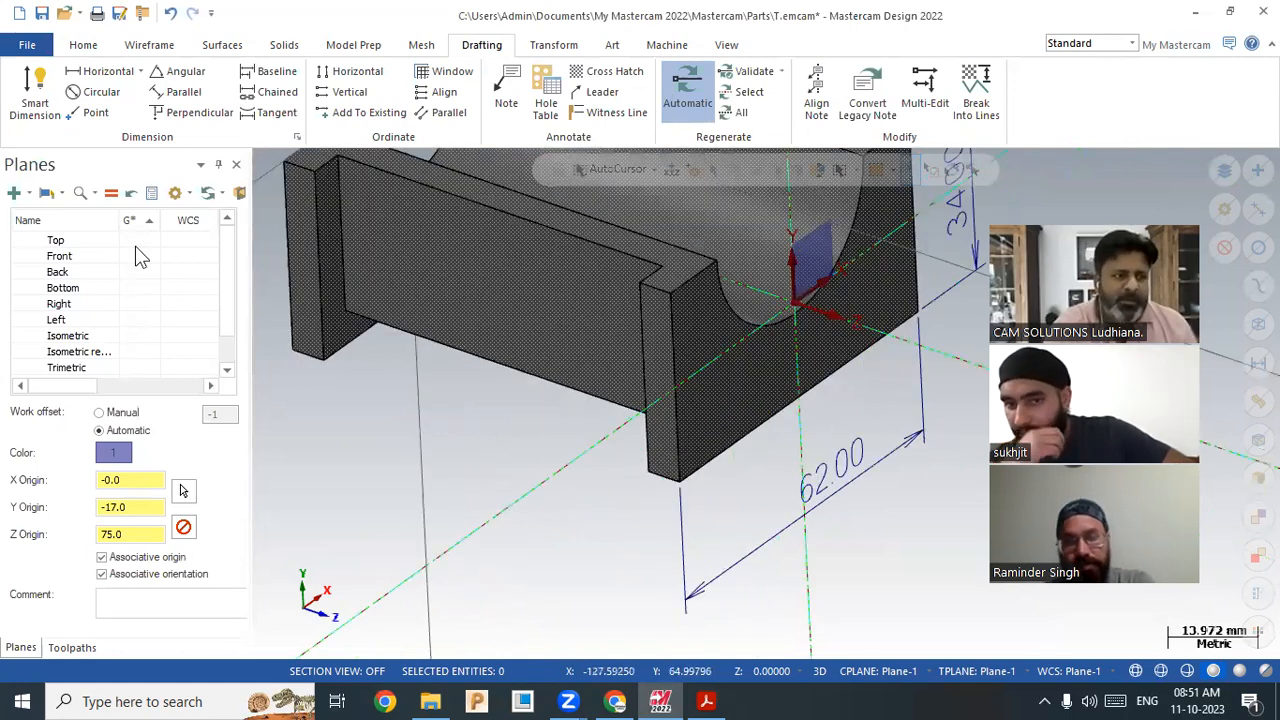
left_click(16, 192)
left_click(70, 236)
left_click(692, 248)
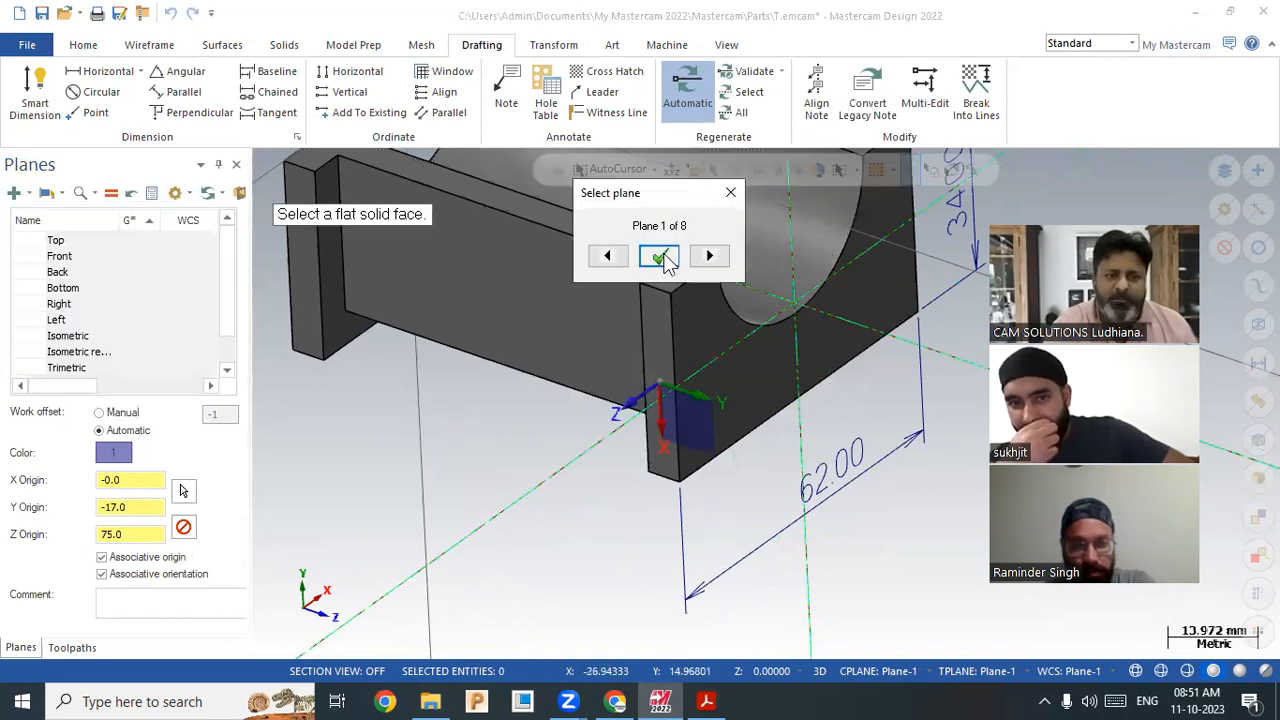
left_click(660, 254)
left_click(197, 200)
Step: Define Plane-2 on the upright's end face, cycling through to the second orientation
left_click(16, 193)
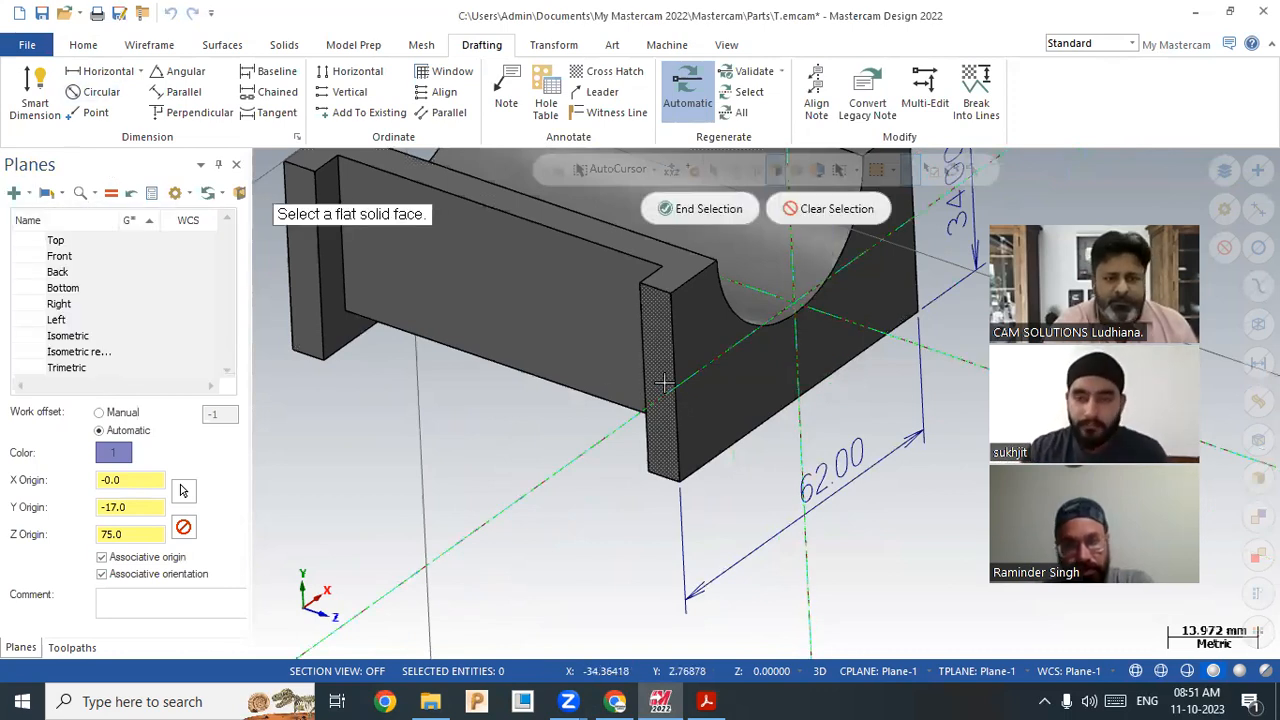
left_click(684, 420)
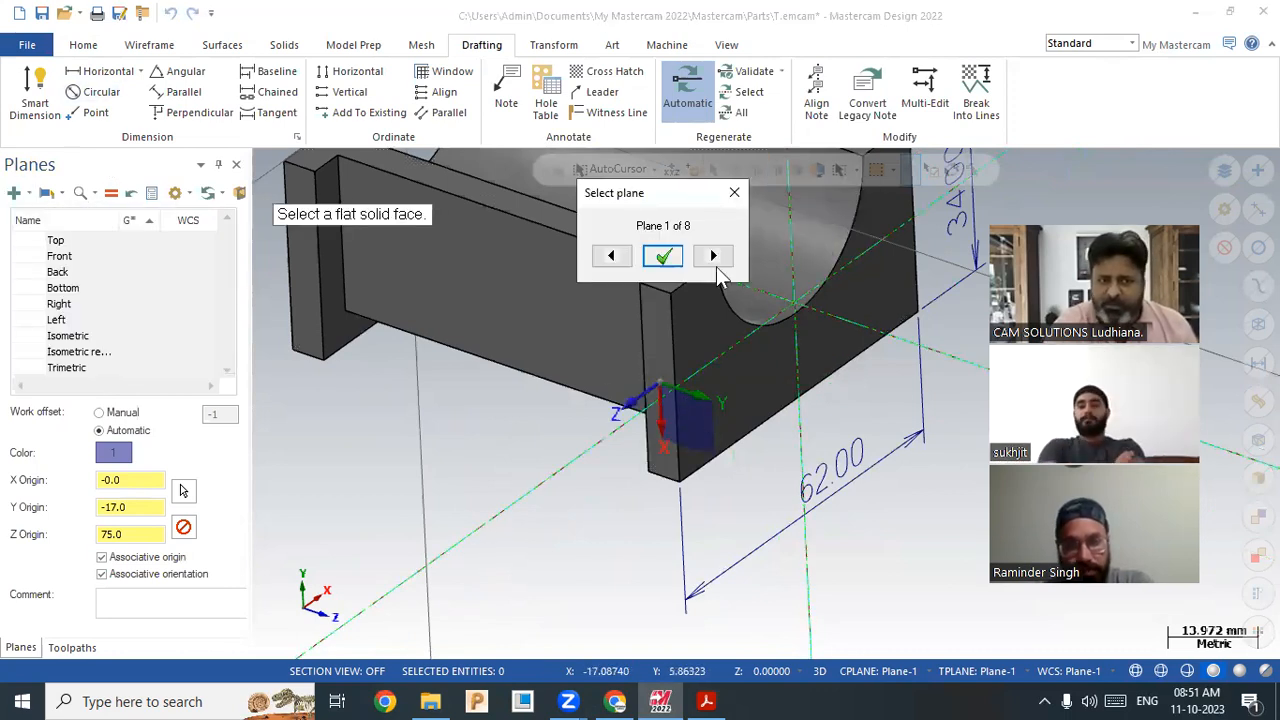
left_click(713, 258)
left_click(716, 260)
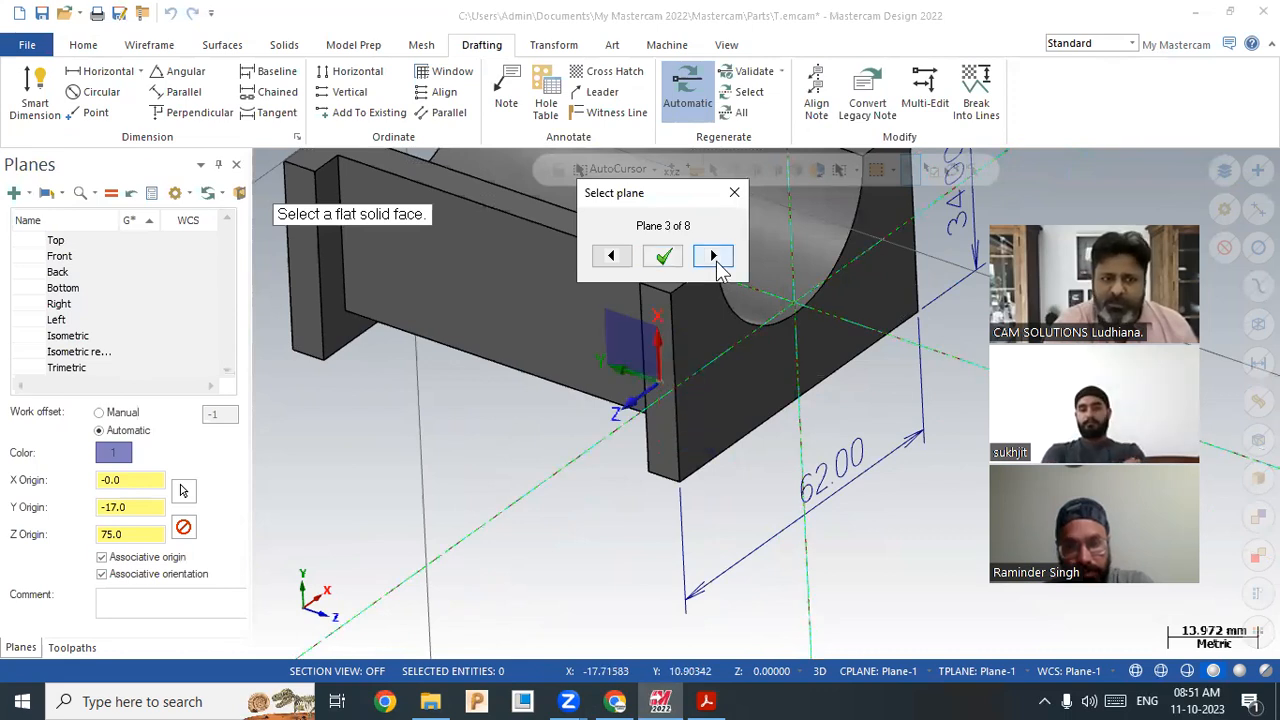
double_click(716, 264)
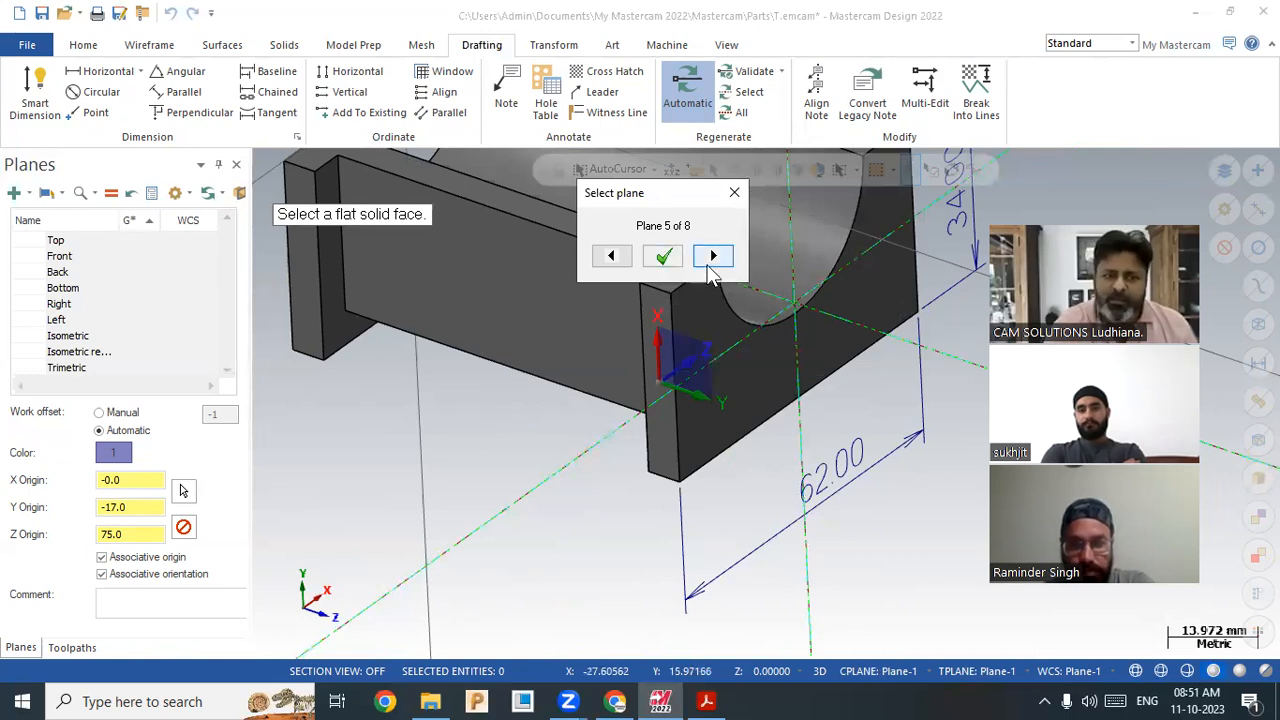
double_click(708, 266)
double_click(707, 266)
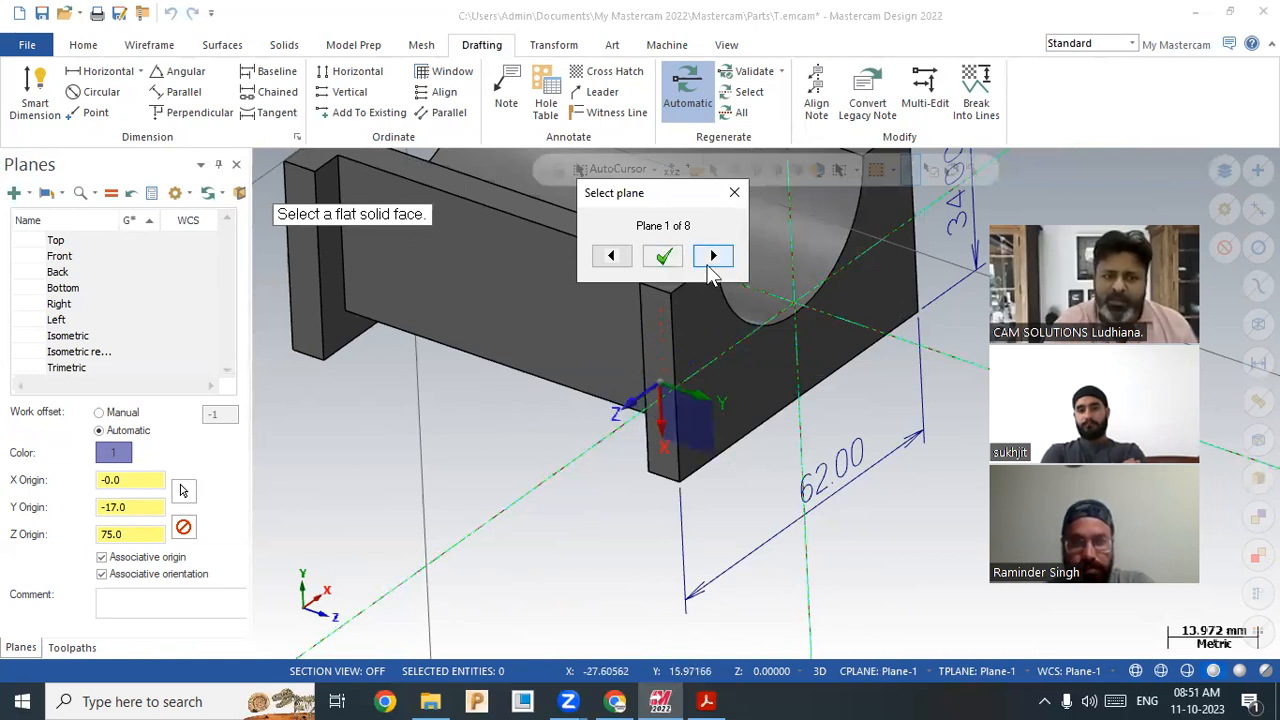
left_click(711, 258)
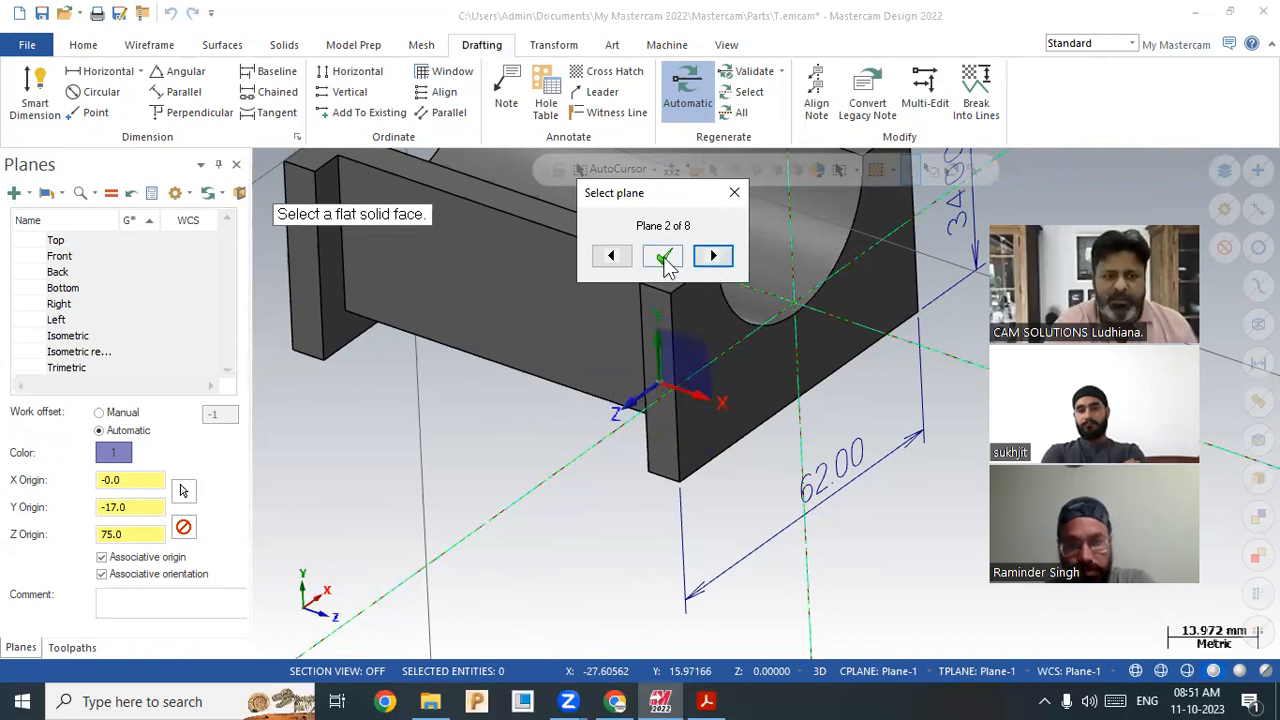
left_click(662, 257)
left_click(197, 200)
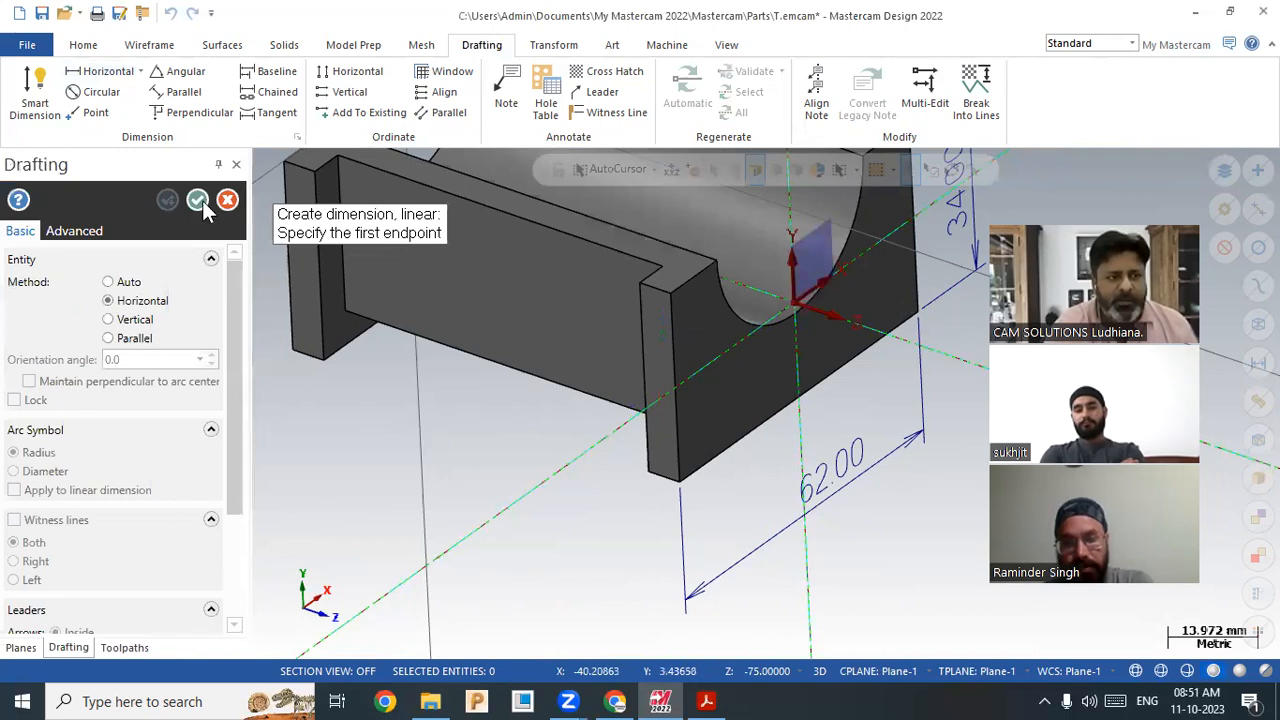
Step: Add Plane-2 on the upright's end face using orientation 2 of 8, origin 72.0, -17.0, 31.0
left_click(199, 201)
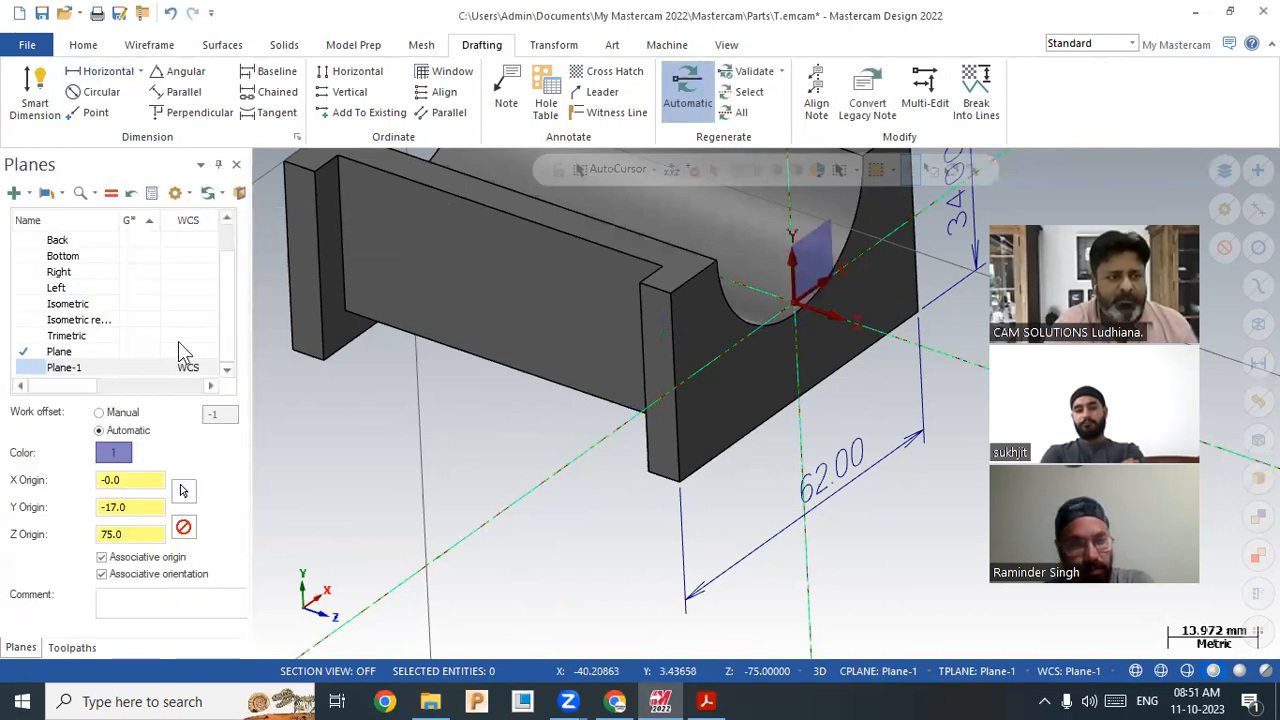
left_click(14, 194)
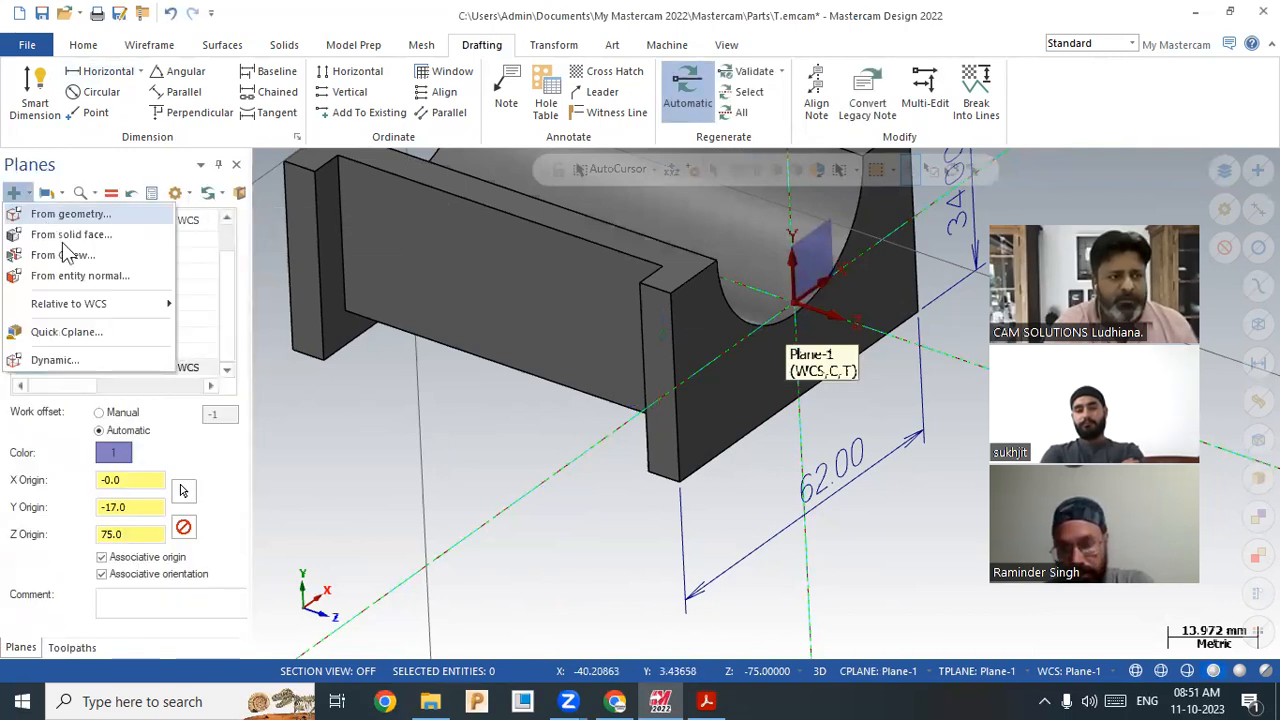
left_click(670, 470)
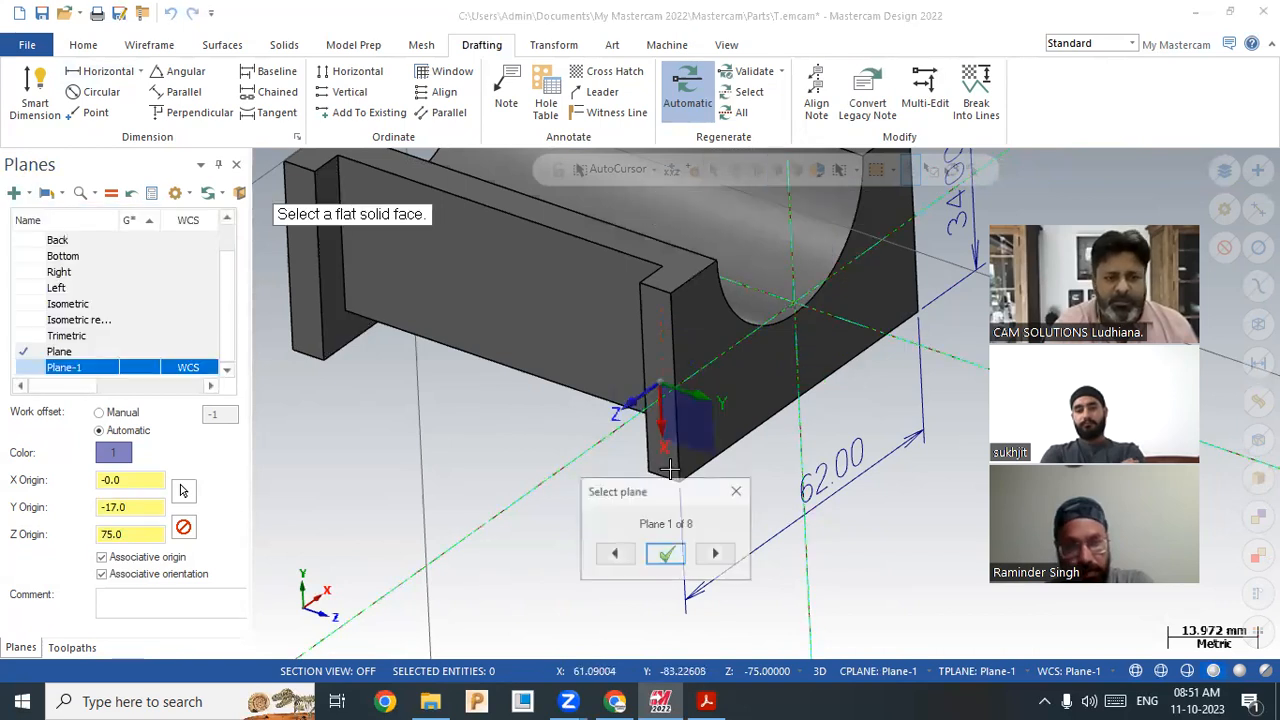
left_click(714, 556)
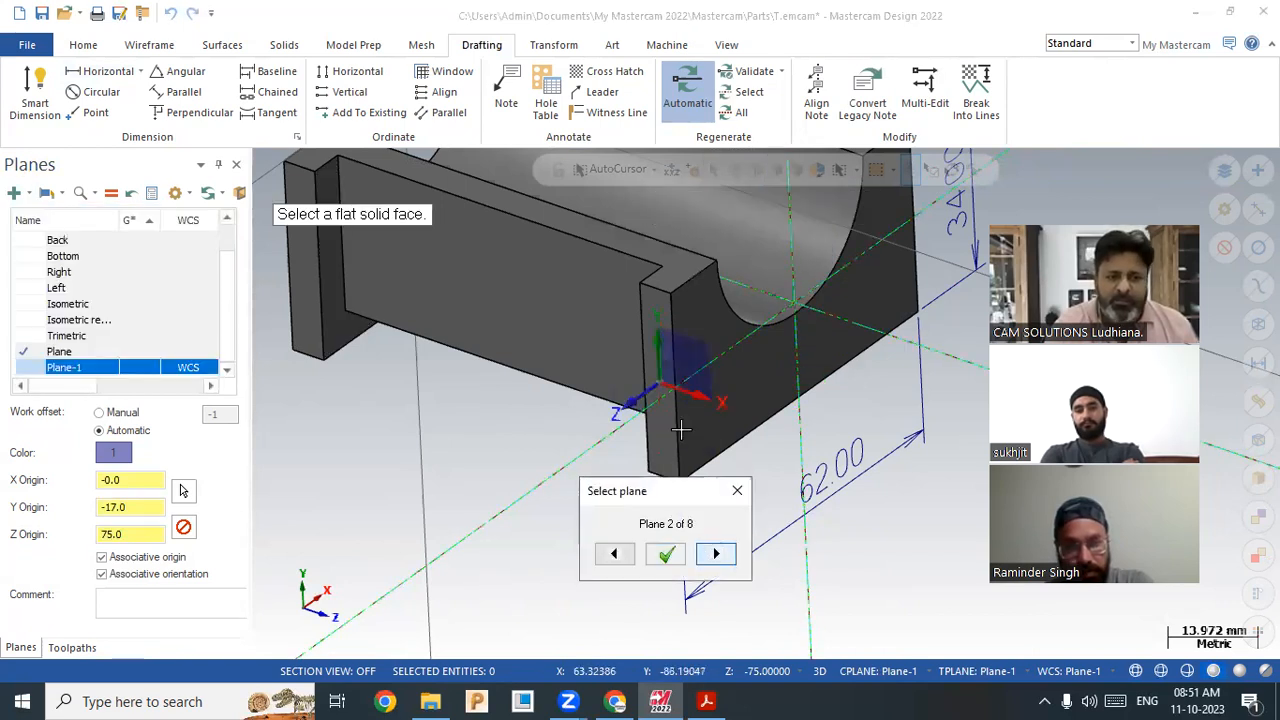
key("Return")
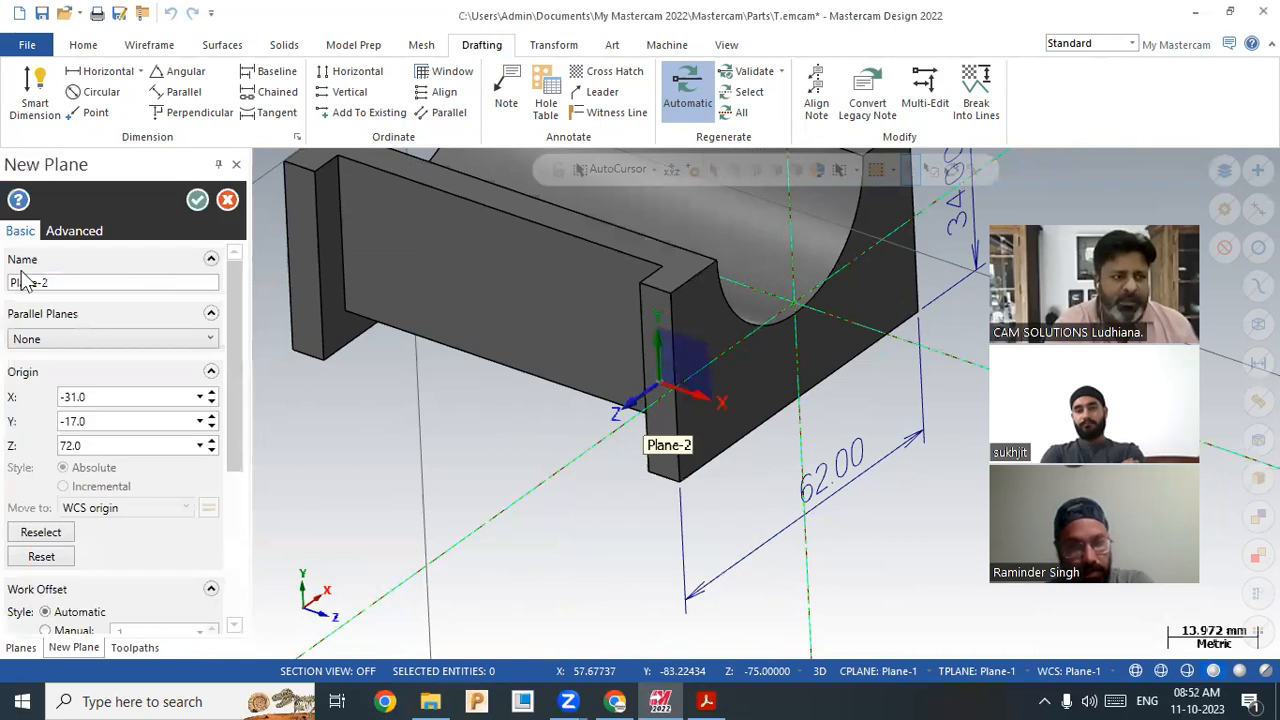
left_click(197, 201)
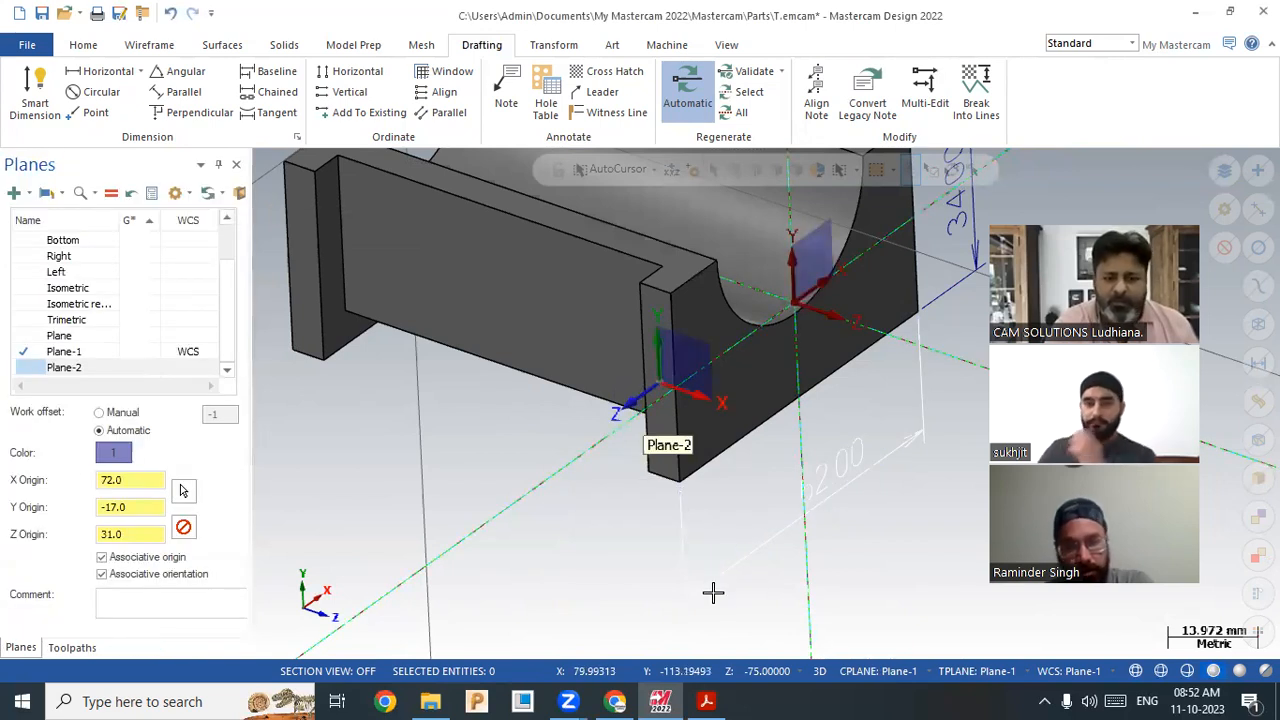
left_click(923, 671)
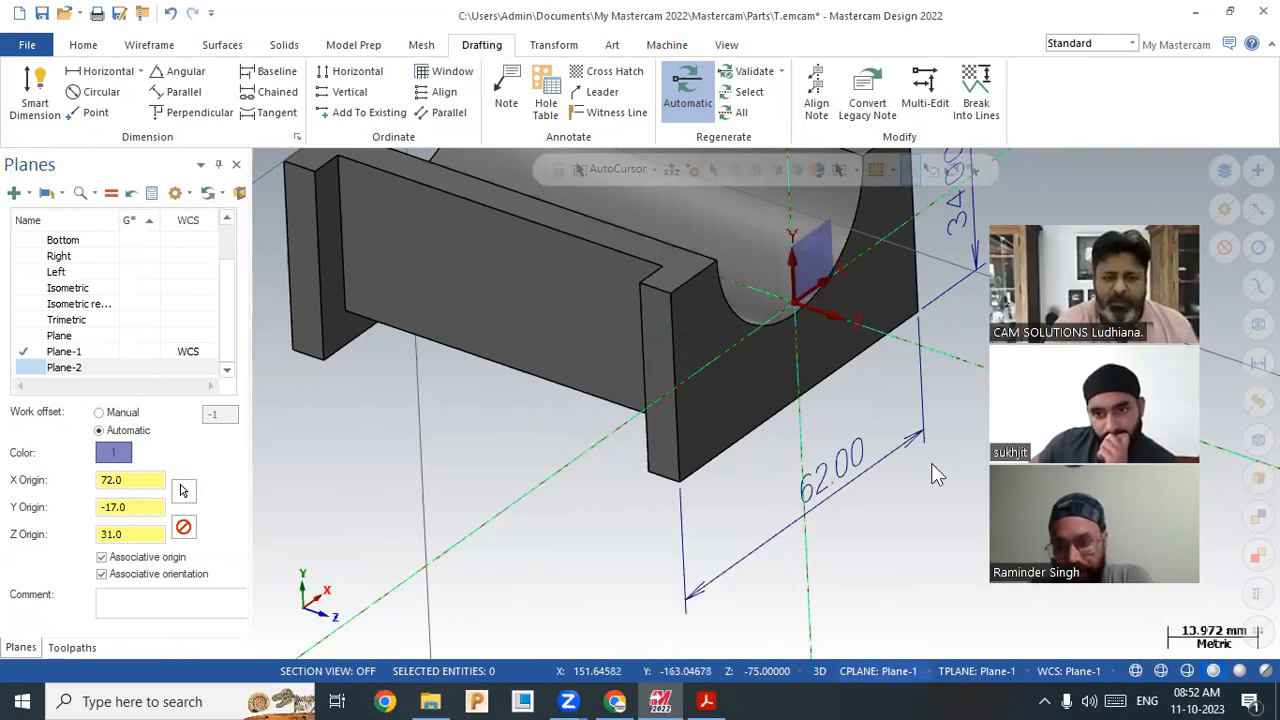
Step: With Plane-2 as construction plane, place a 6.00 horizontal dimension below the near upright's thickness
left_click(1073, 677)
mouse_move(984, 487)
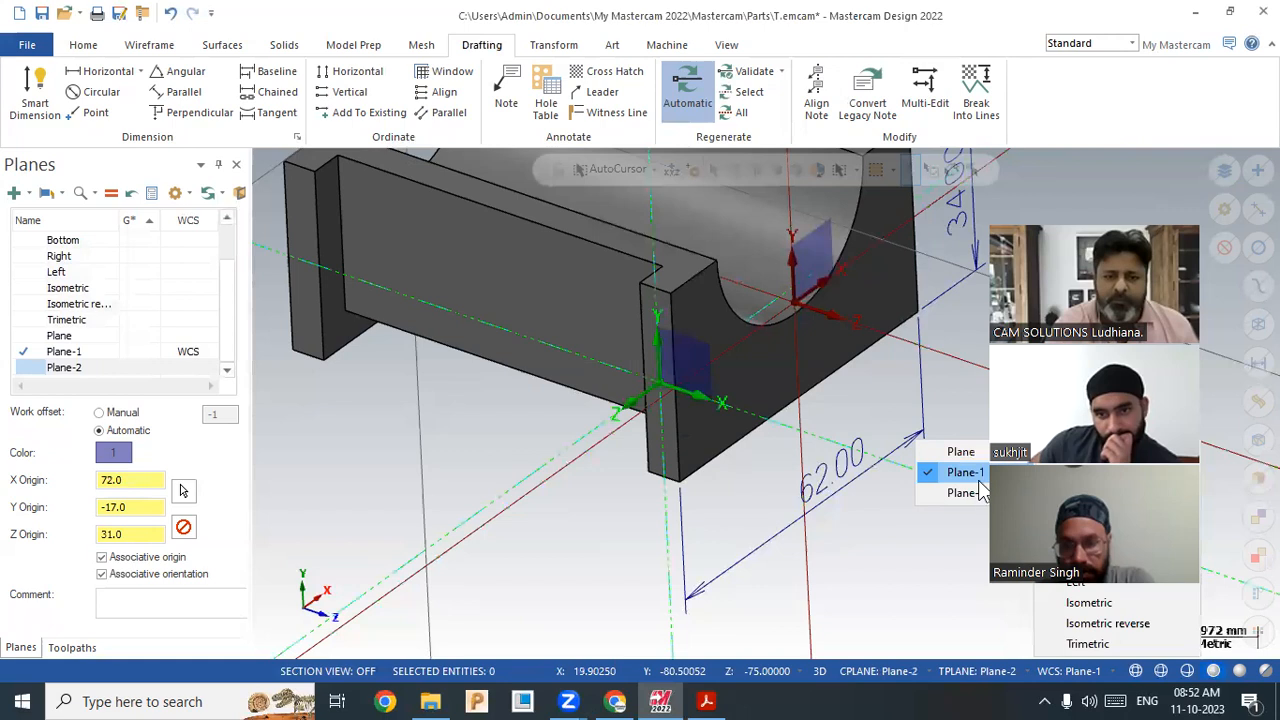
left_click(102, 72)
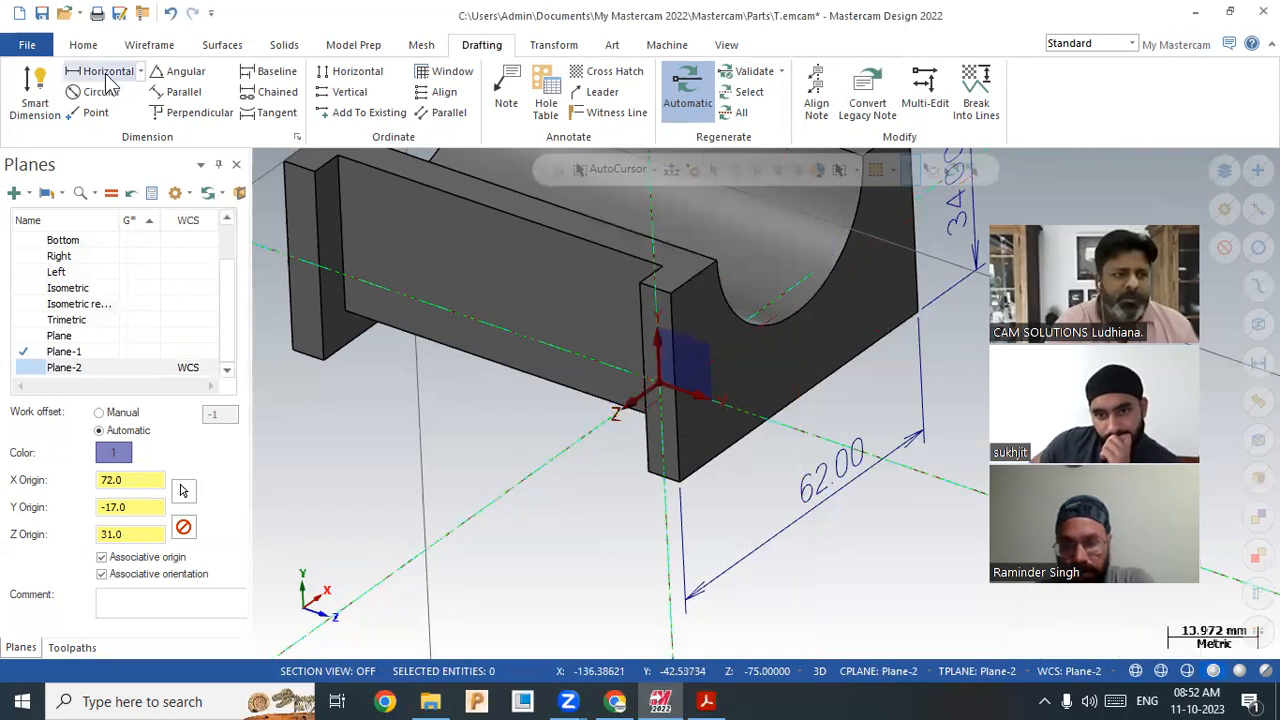
left_click(672, 488)
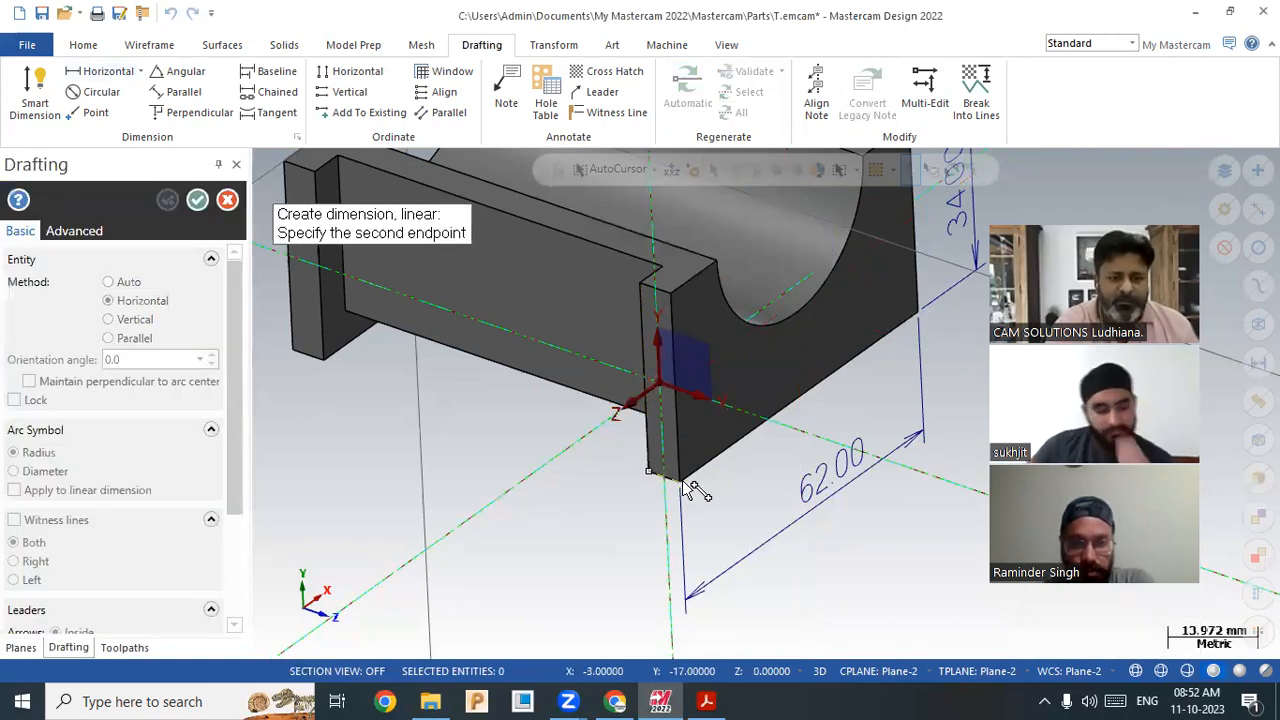
left_click(680, 562)
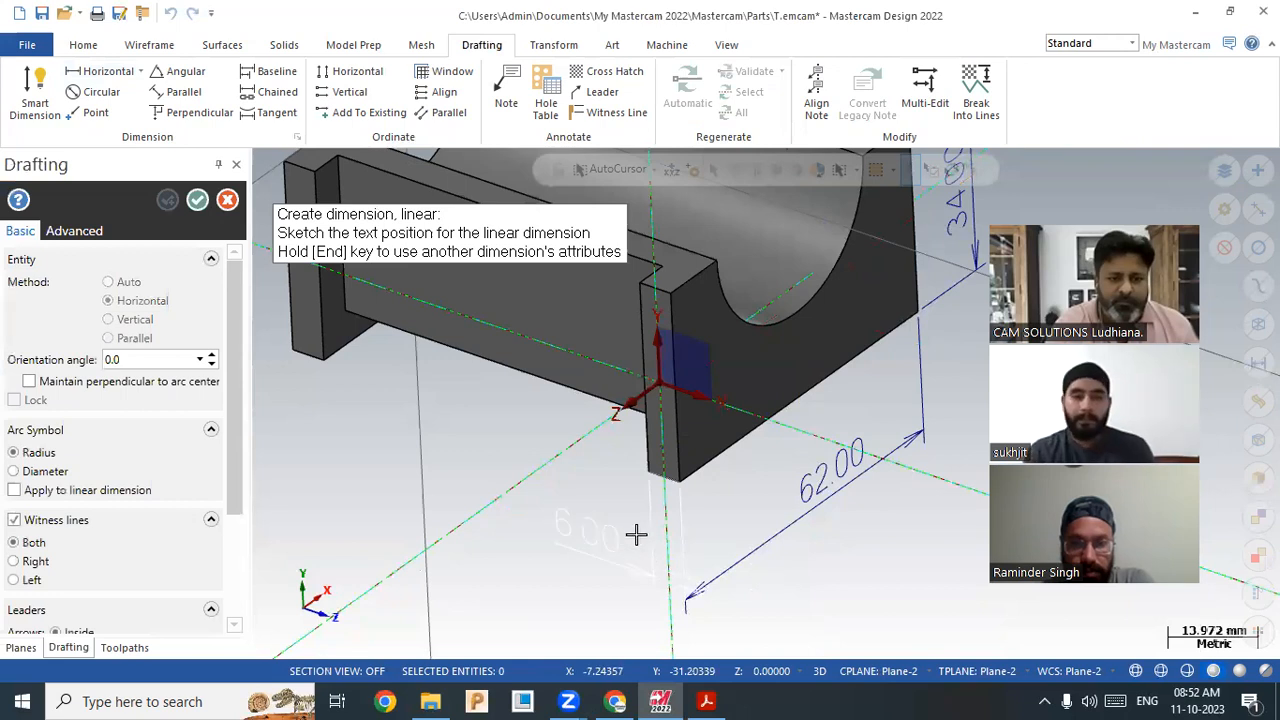
left_click(616, 540)
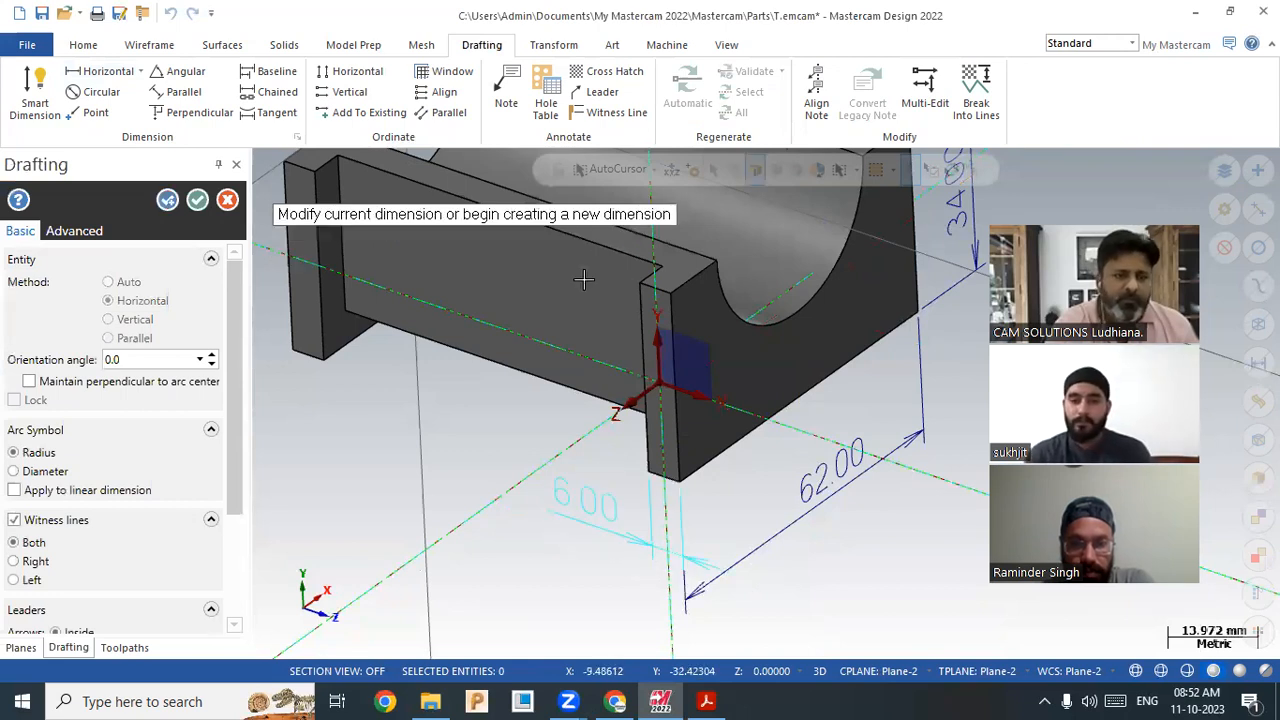
left_click(197, 200)
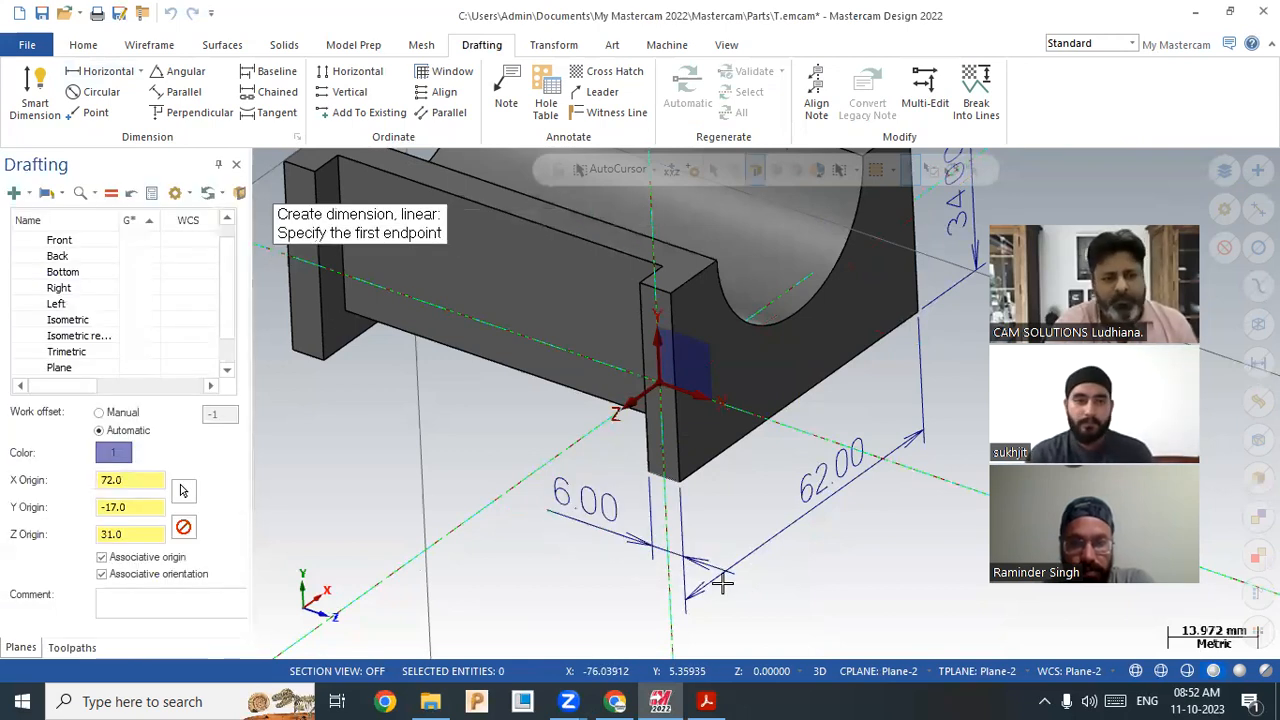
scroll(588, 535, "down", 3)
scroll(565, 497, "down", 1)
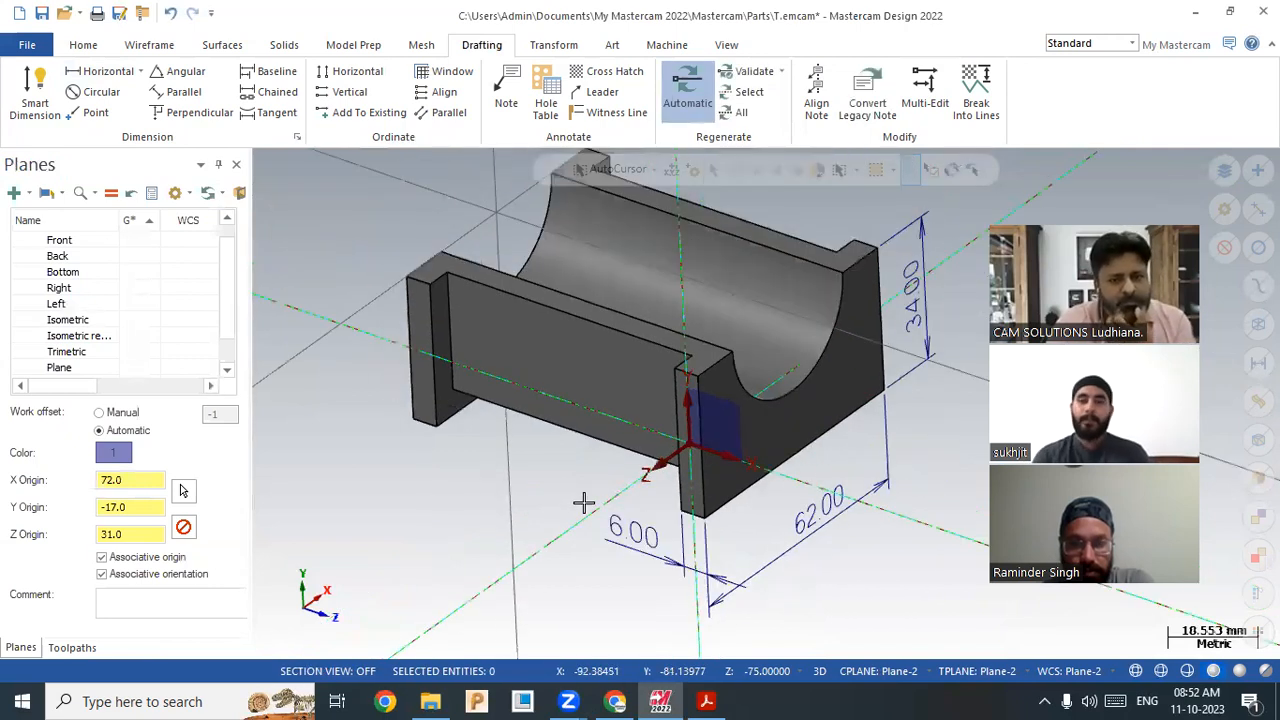
Step: Check the reference drawing PDF and switch the construction plane back to Plane-1
left_click(709, 701)
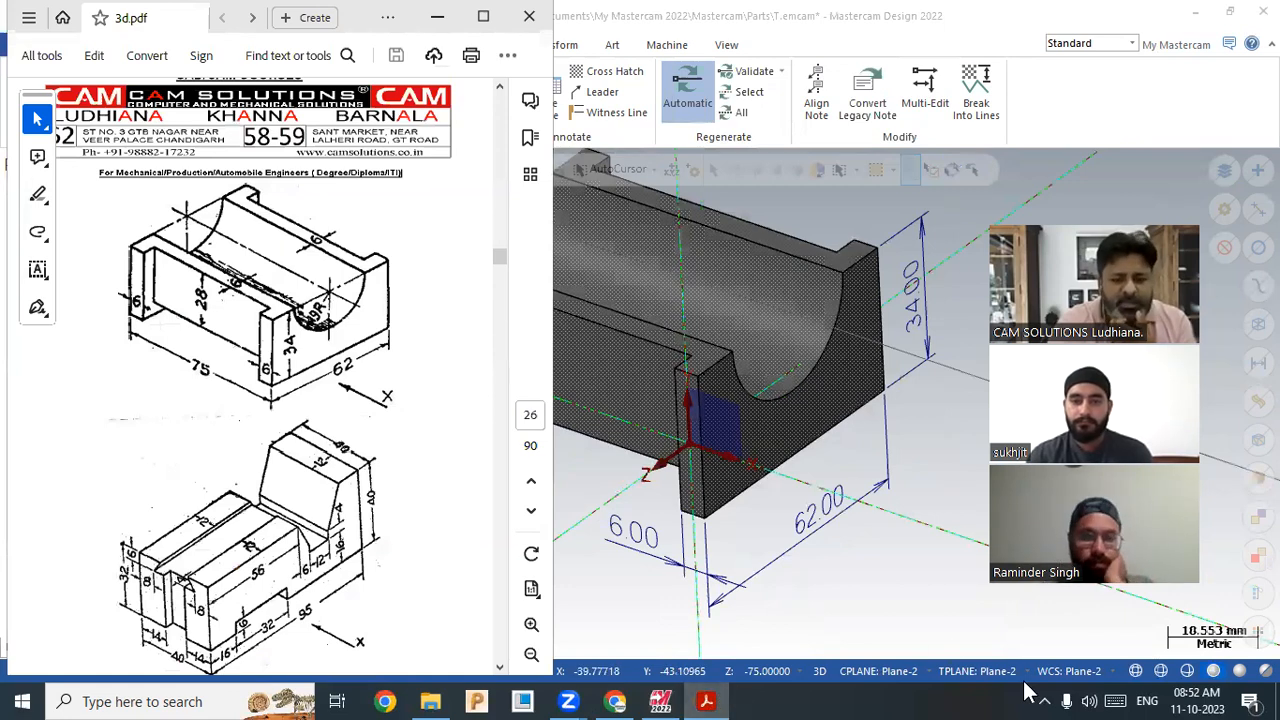
left_click(878, 671)
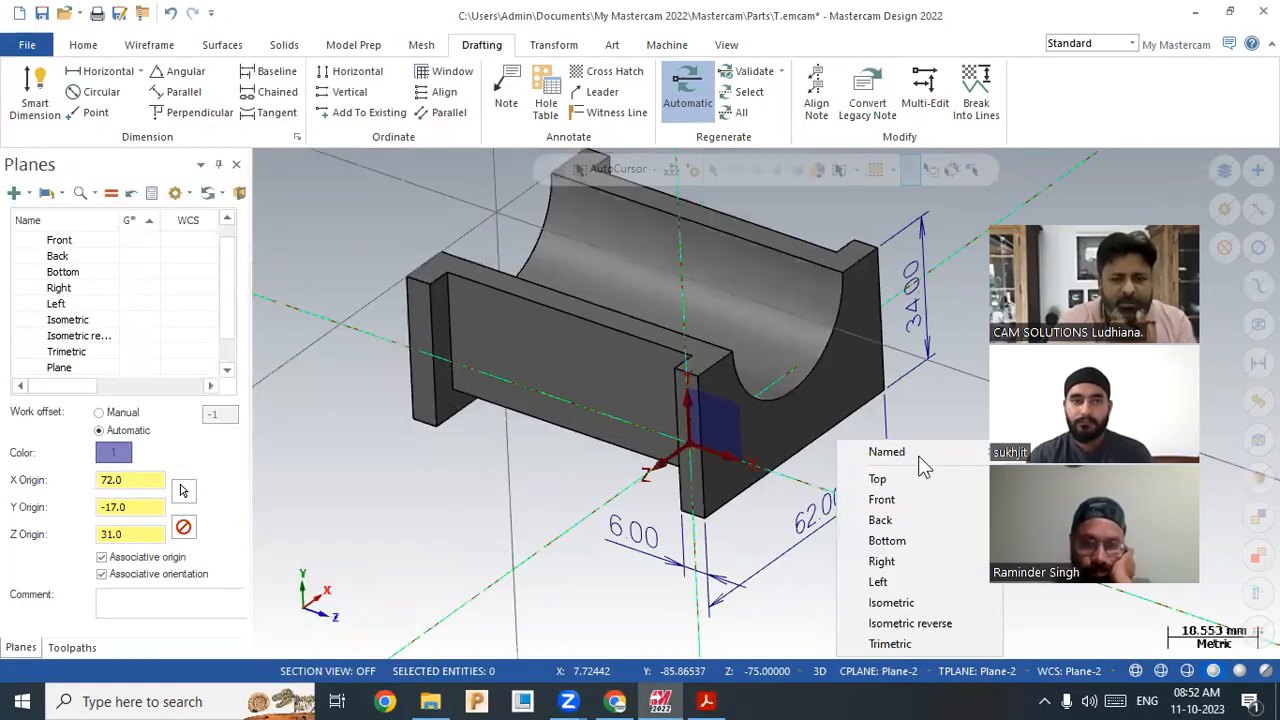
left_click(1070, 671)
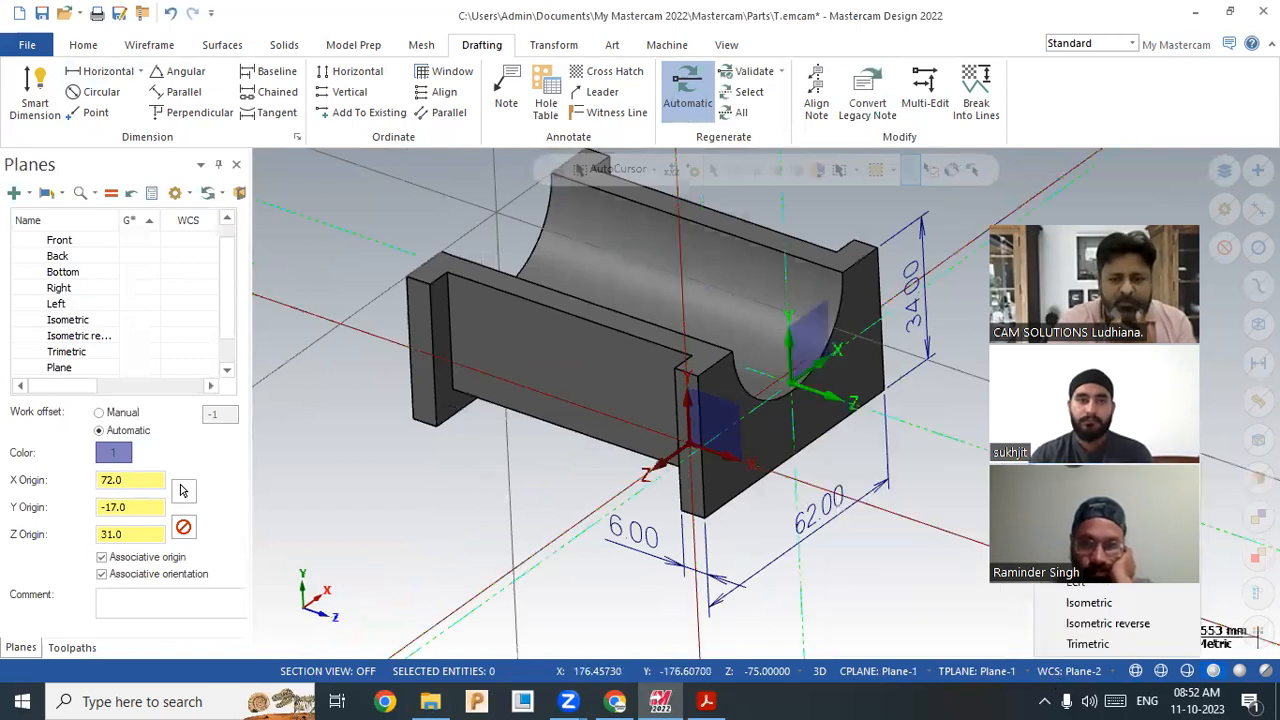
Step: Add an orientation-locked R19.00 radius dimension above the semicircular arc
mouse_move(1085, 452)
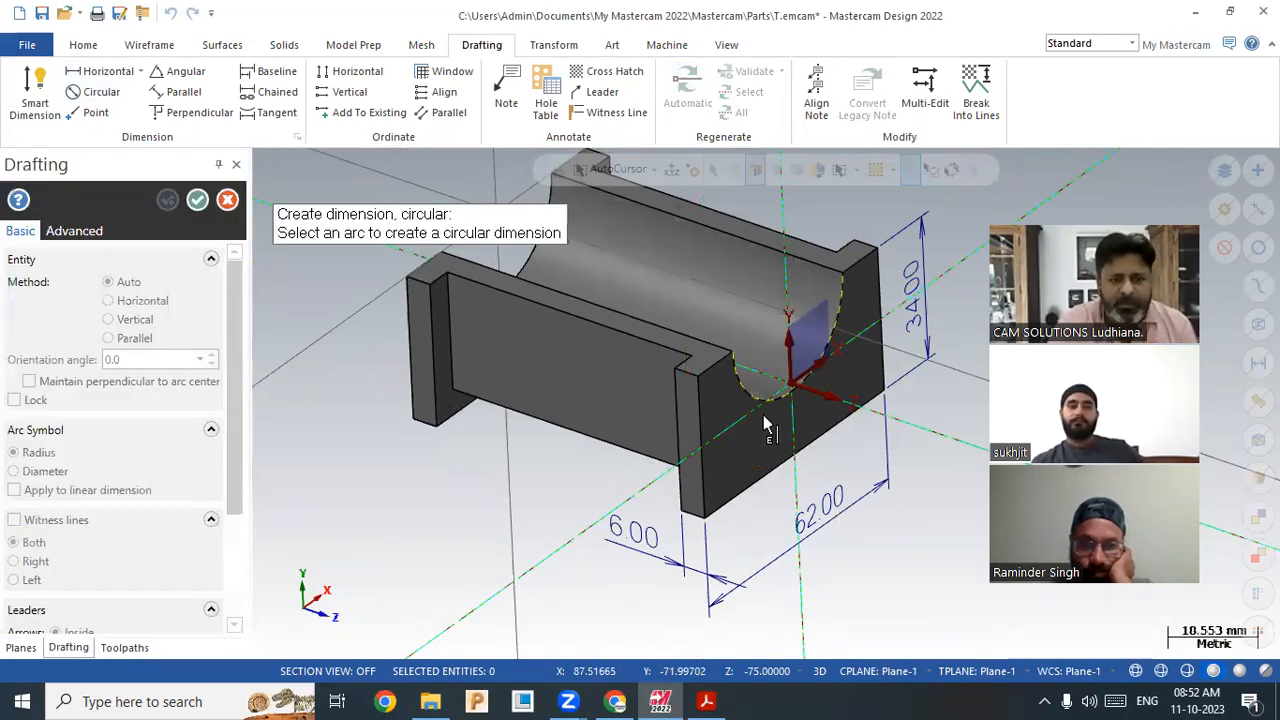
left_click(754, 447)
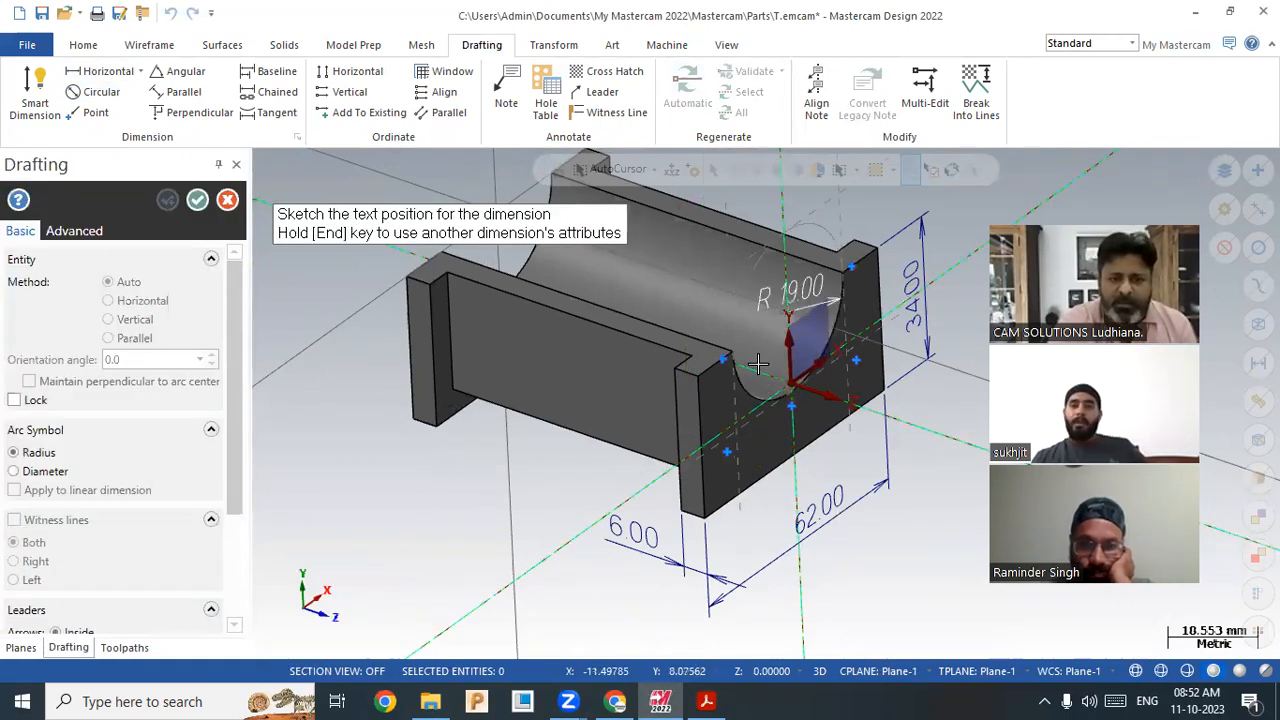
key("l")
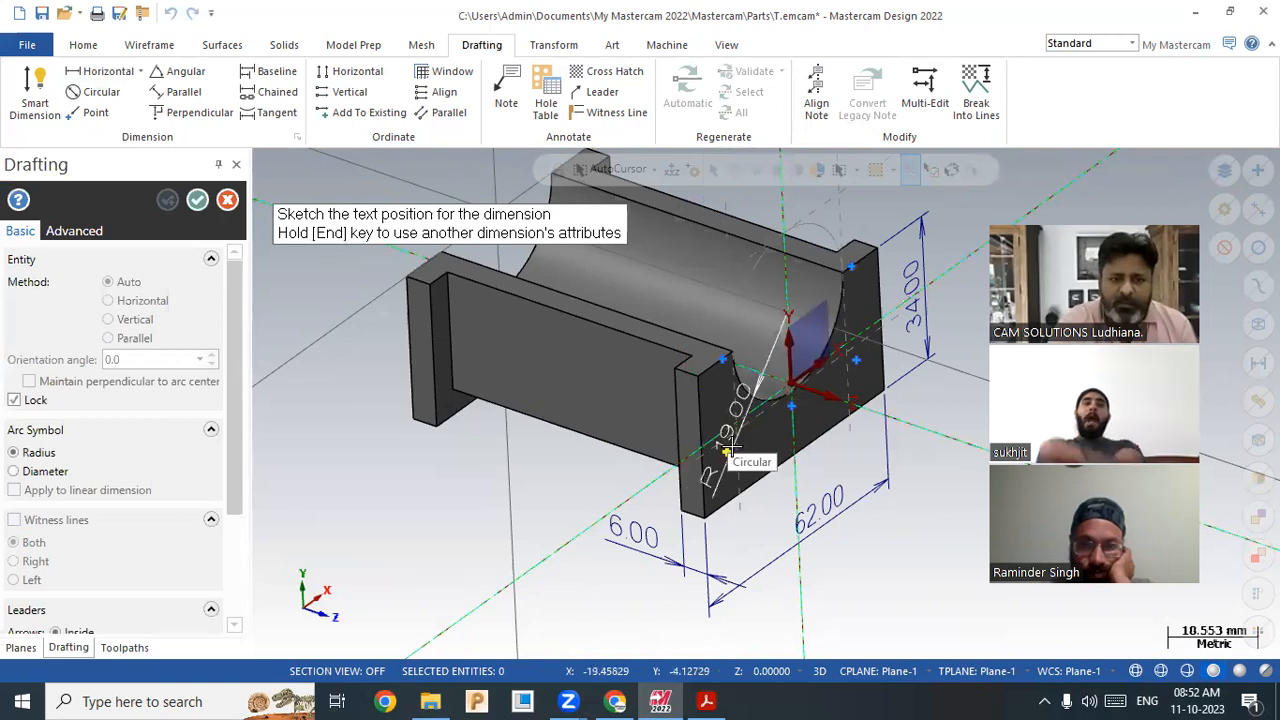
left_click(679, 309)
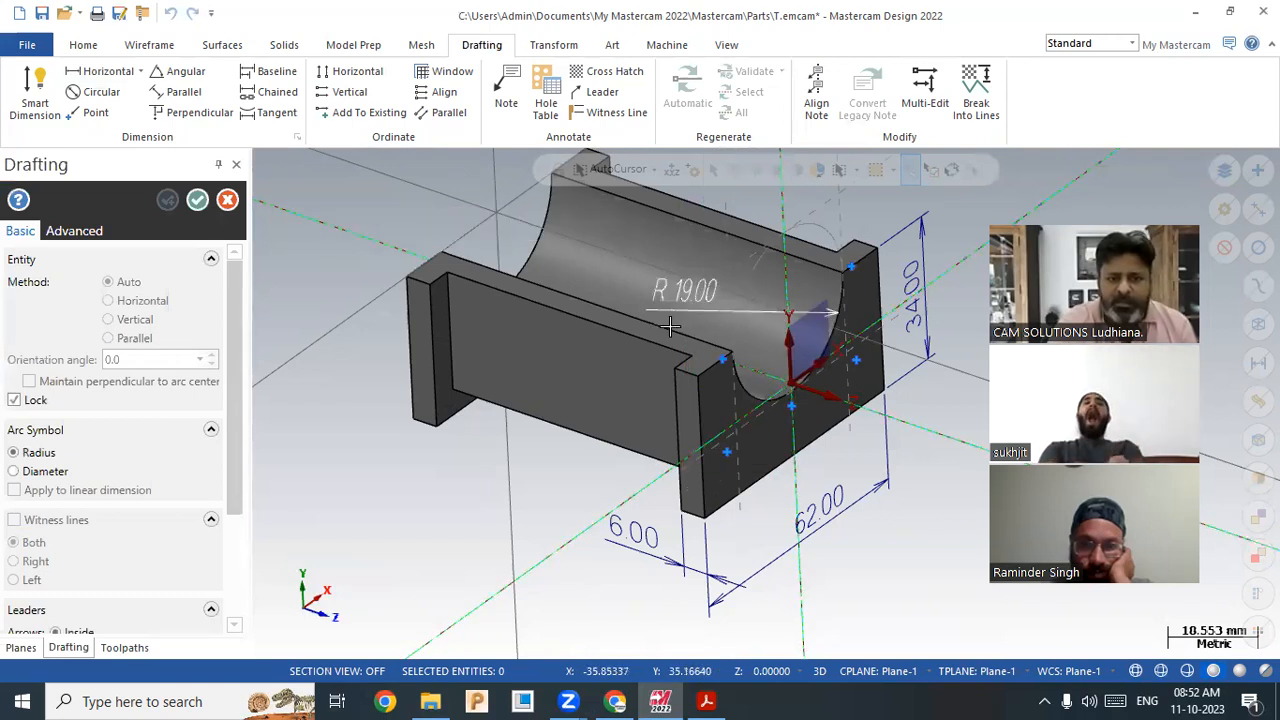
key("Escape")
middle_click_drag(449, 336, 497, 451)
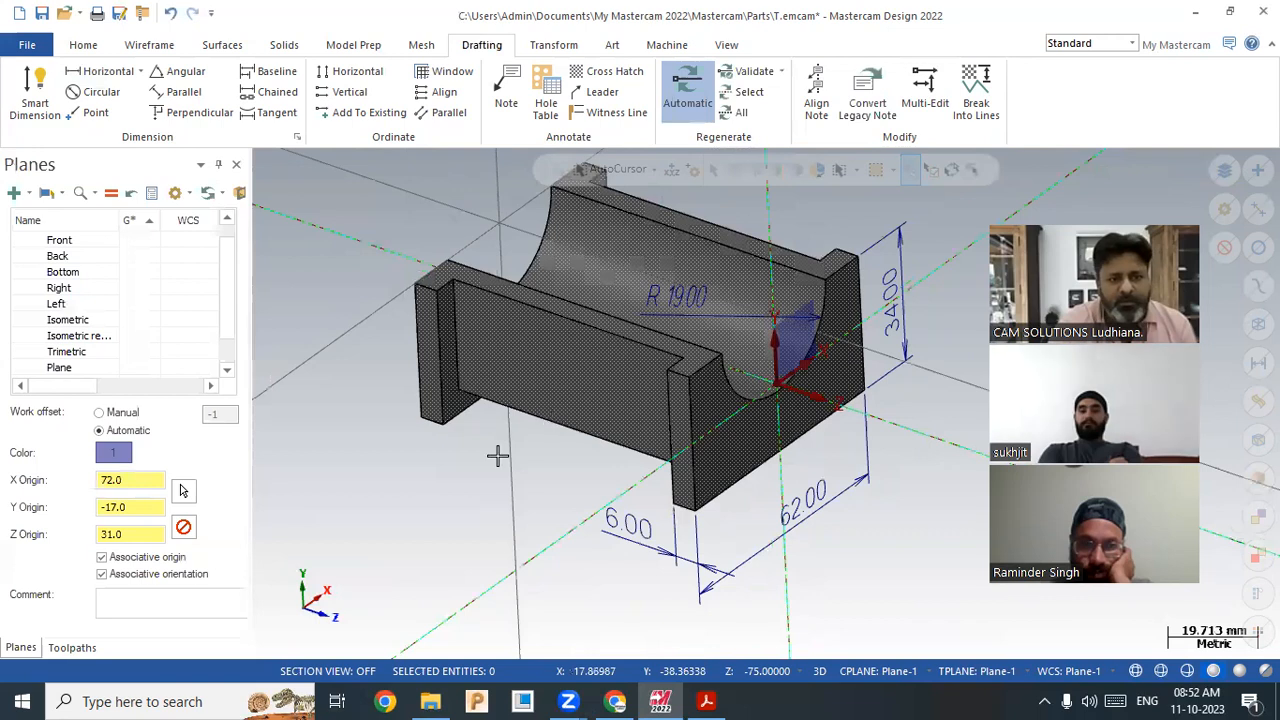
left_click(707, 703)
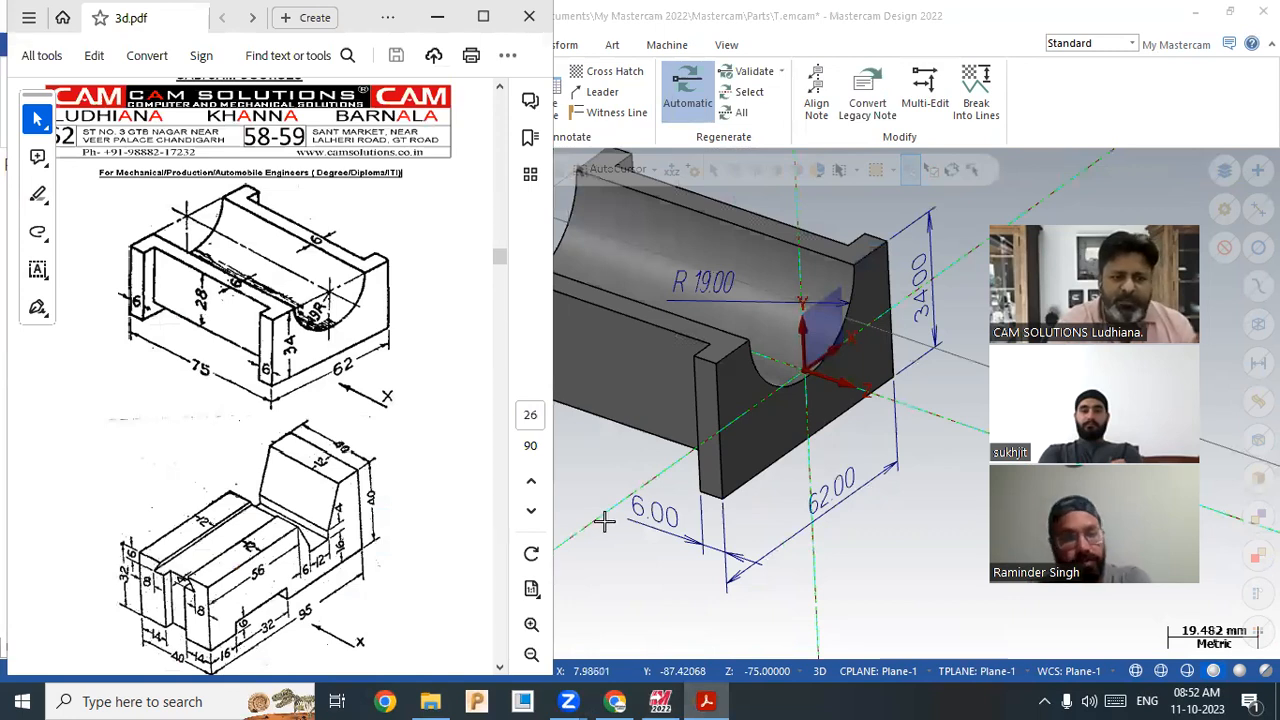
left_click(617, 560)
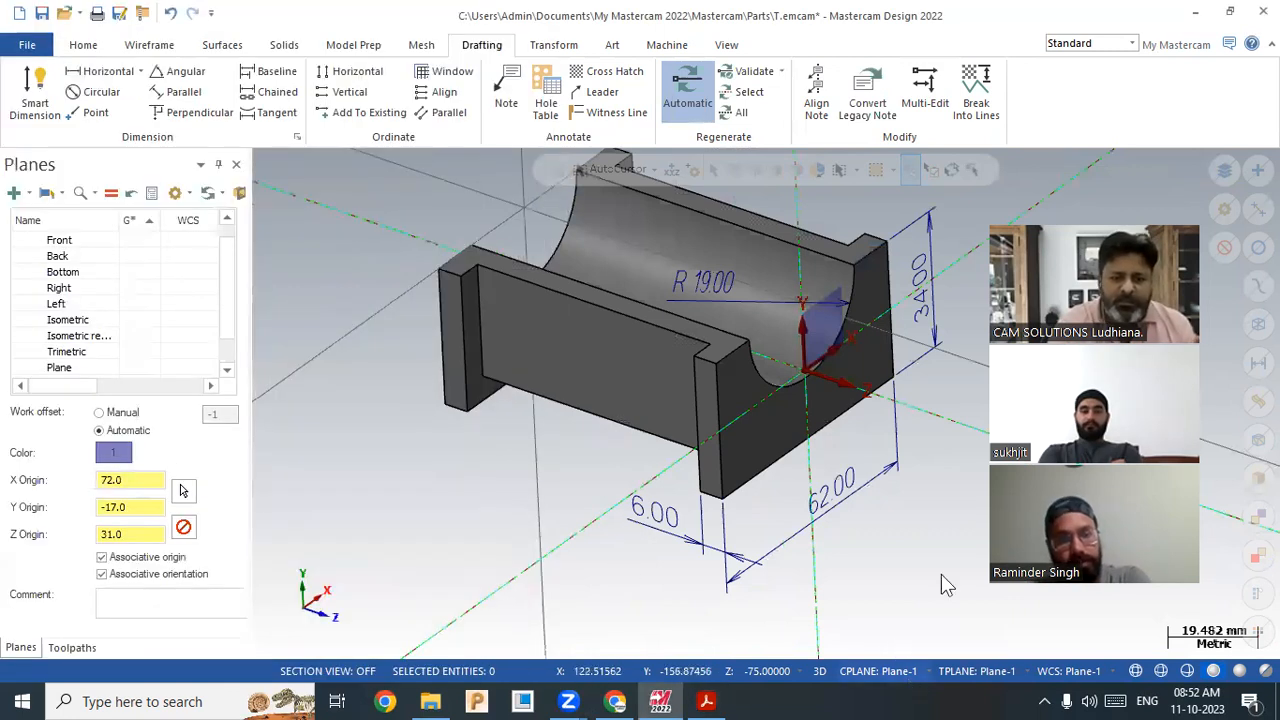
Step: Set the construction, tool planes and WCS to Plane-2
right_click(930, 497)
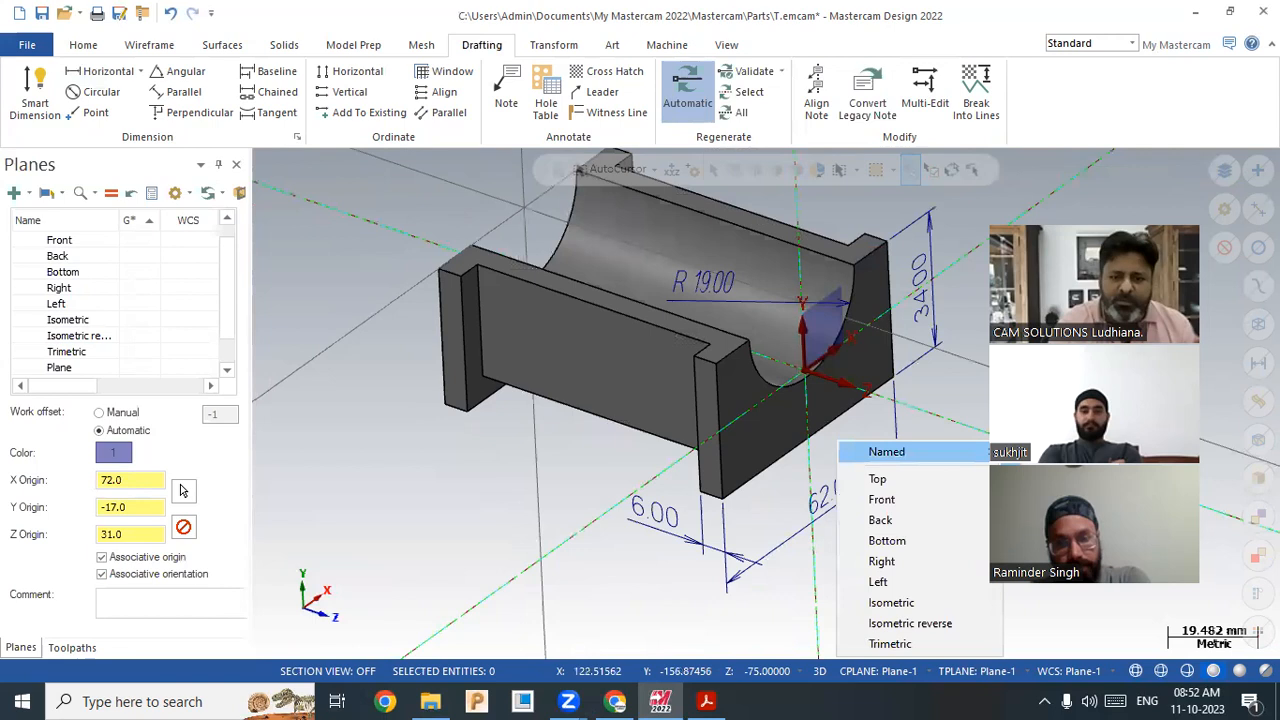
left_click(1038, 473)
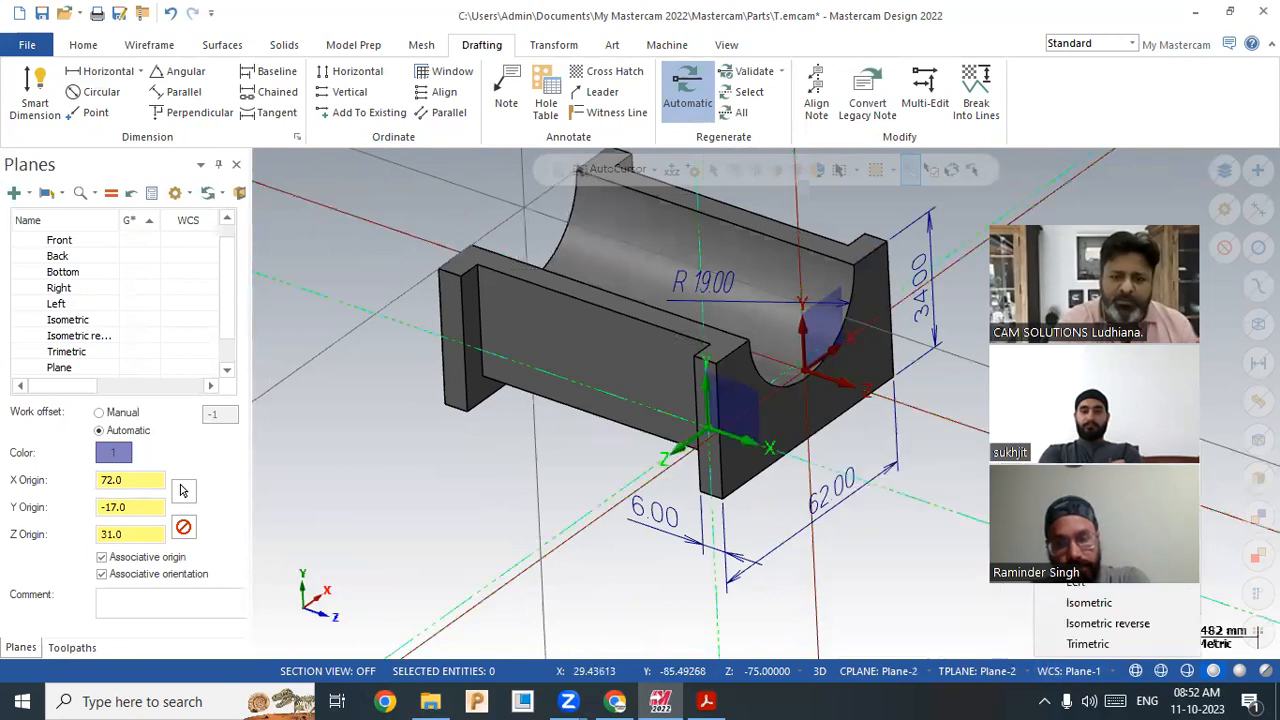
left_click(964, 492)
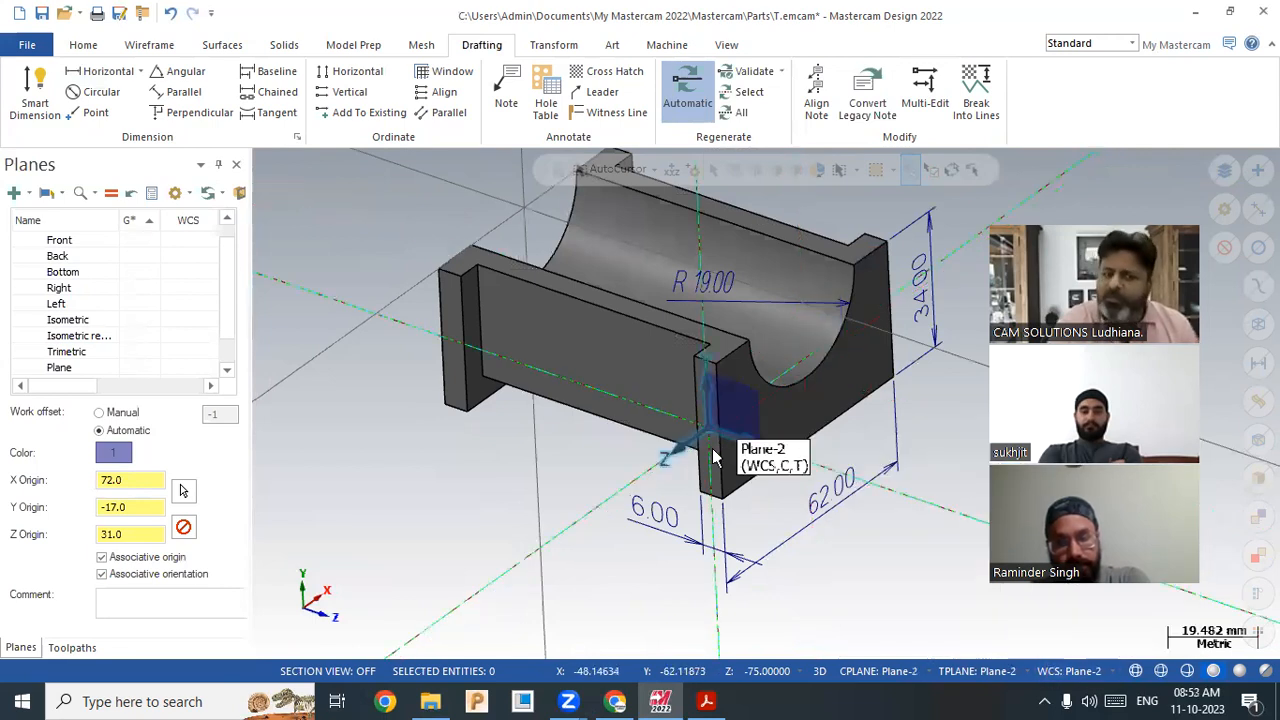
Step: Add a vertical 28.00 height dimension on the left end wall and compare with the drawing
left_click(140, 72)
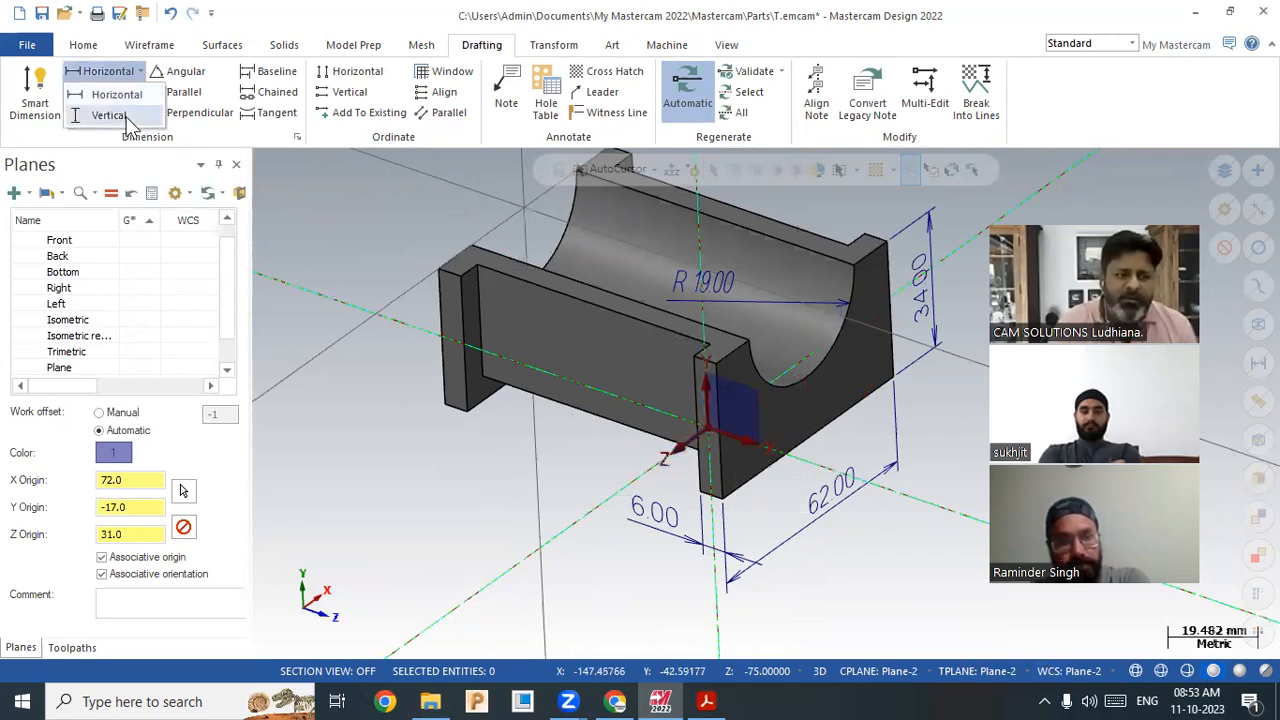
left_click(487, 325)
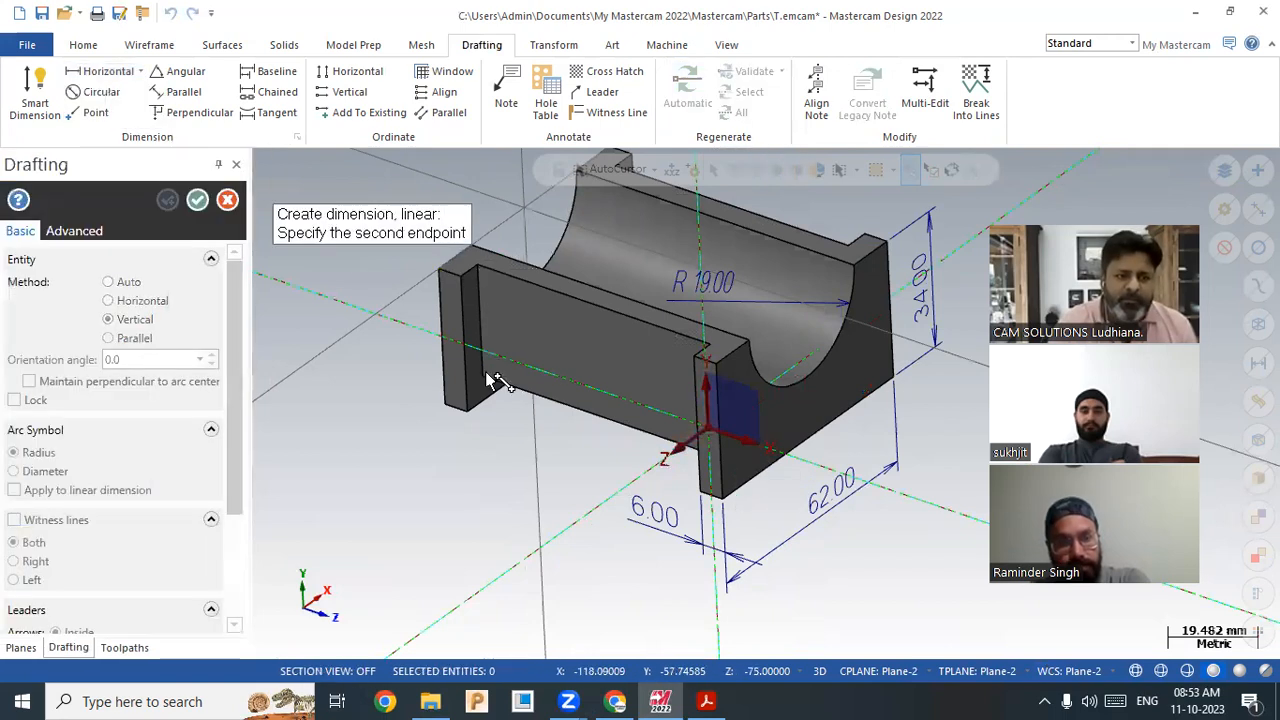
left_click(484, 371)
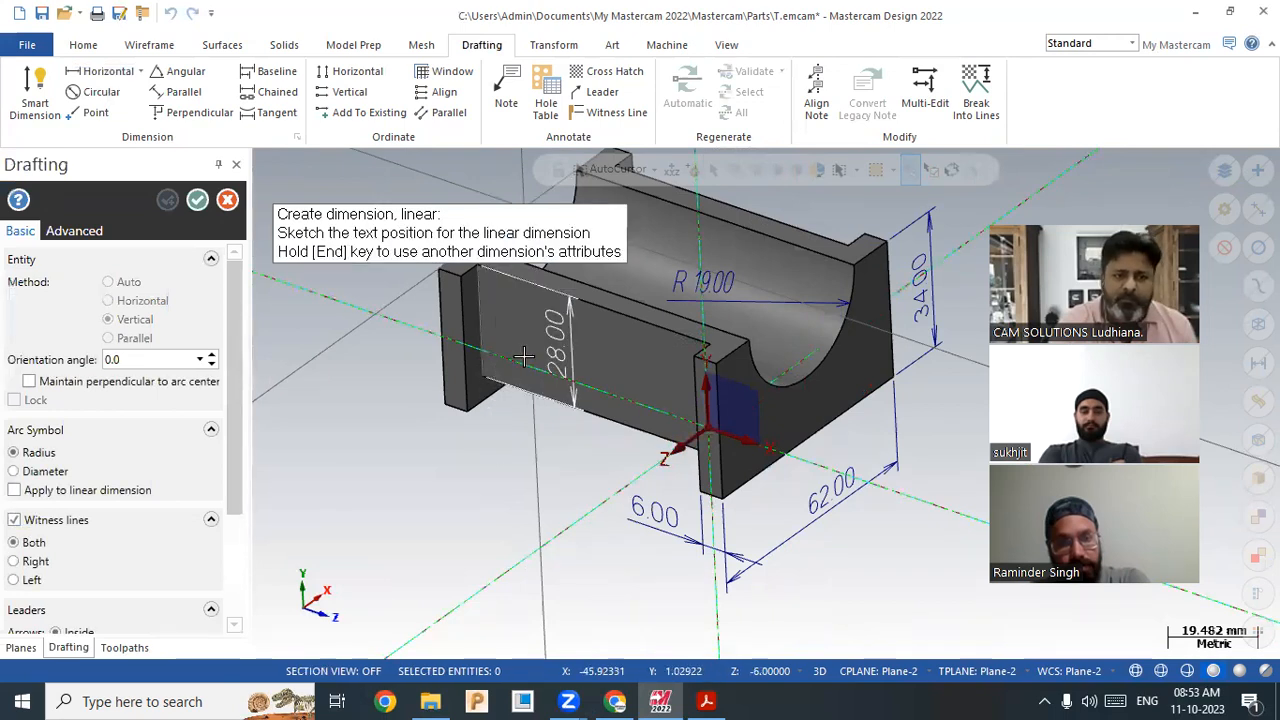
left_click(558, 355)
key("Escape")
scroll(395, 468, "down", 1)
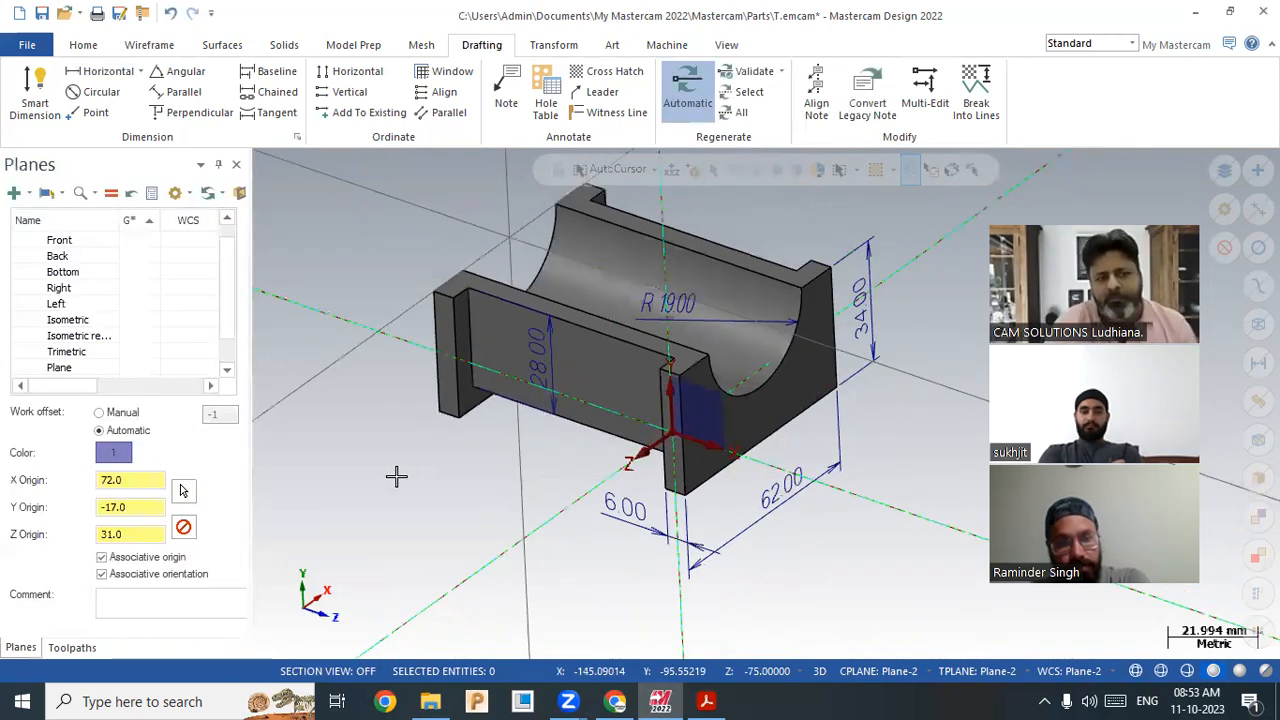
scroll(434, 437, "down", 1)
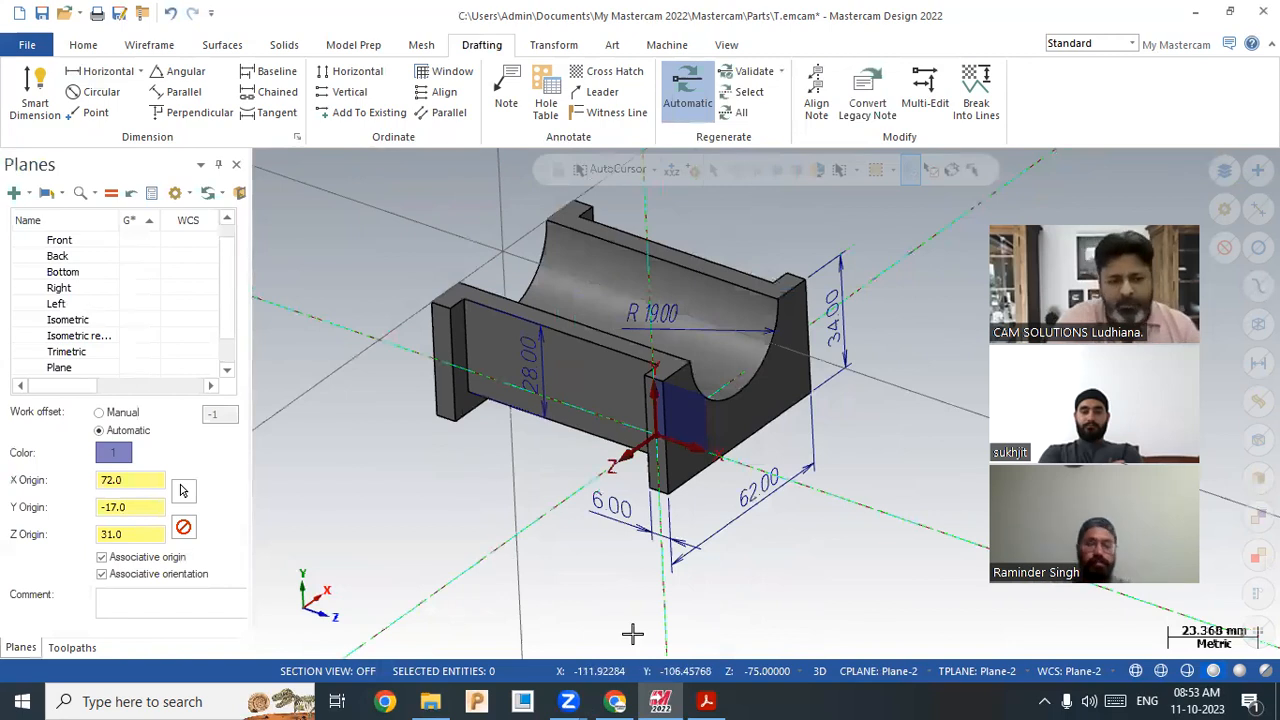
left_click(706, 701)
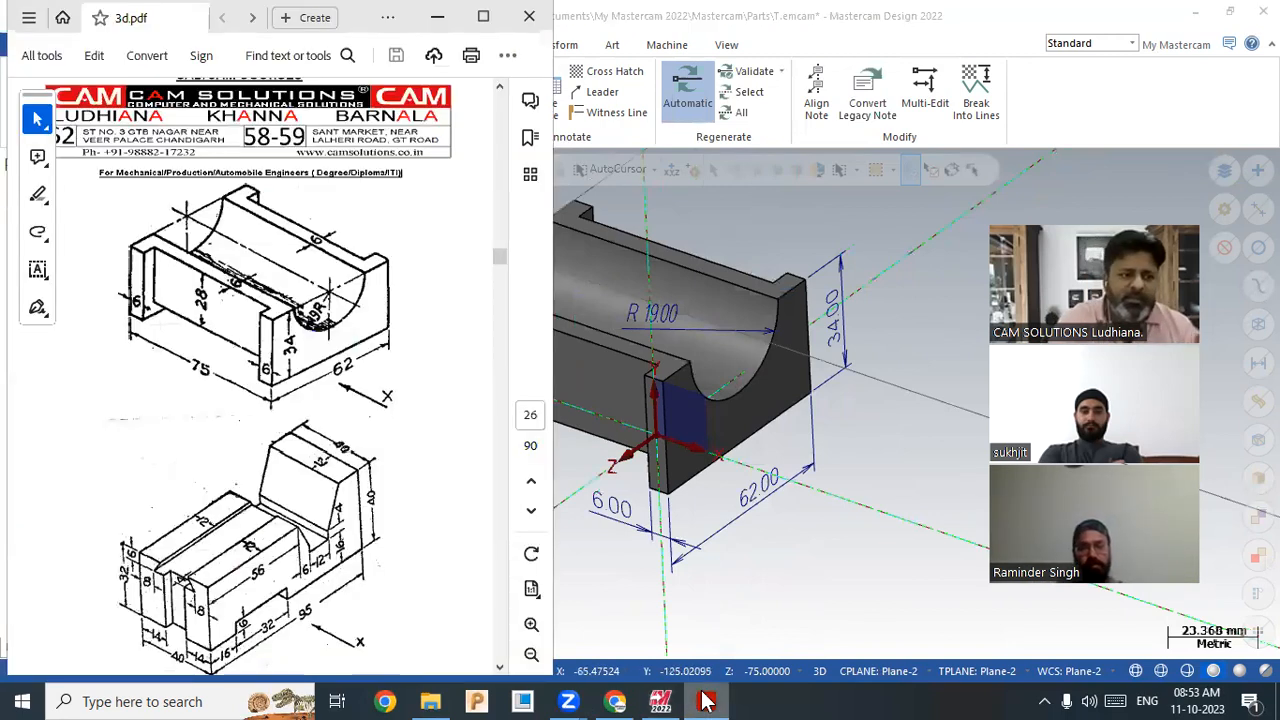
left_click(575, 574)
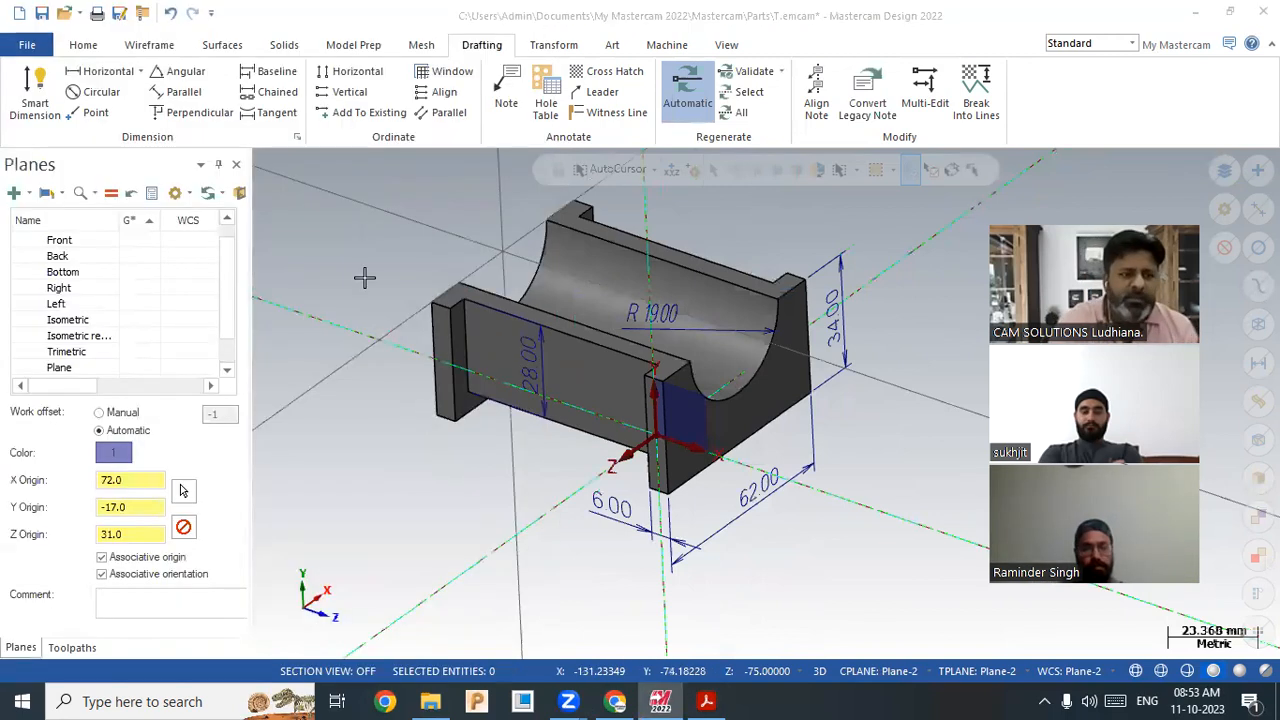
left_click(880, 671)
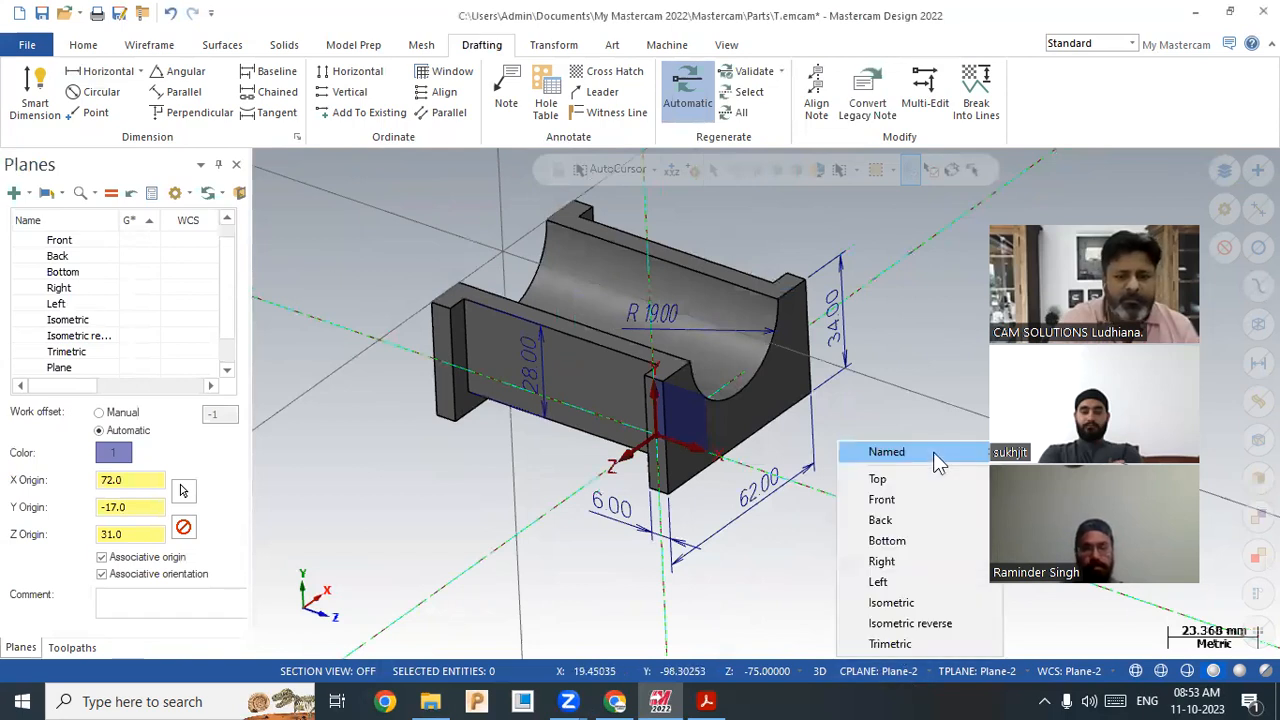
Step: Switch planes and WCS to Plane-1 and try a wall dimension, which fails with a parallel-to-Z warning
left_click(1083, 672)
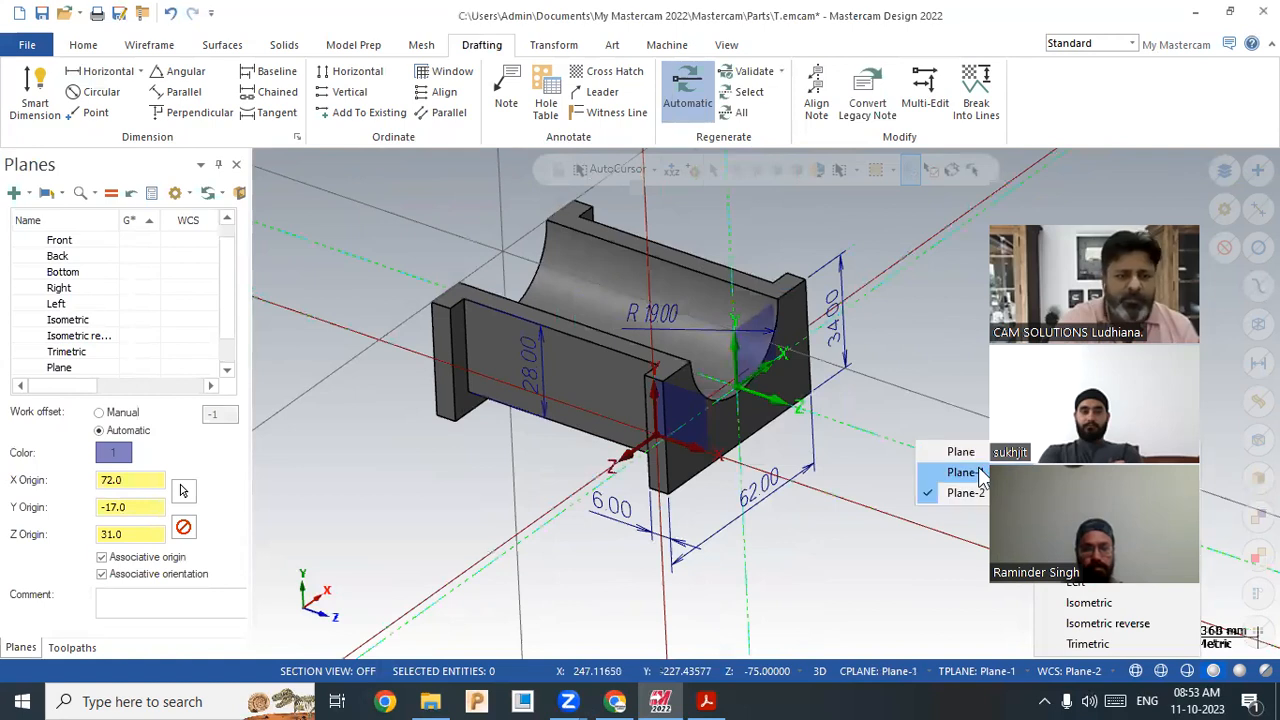
left_click(975, 471)
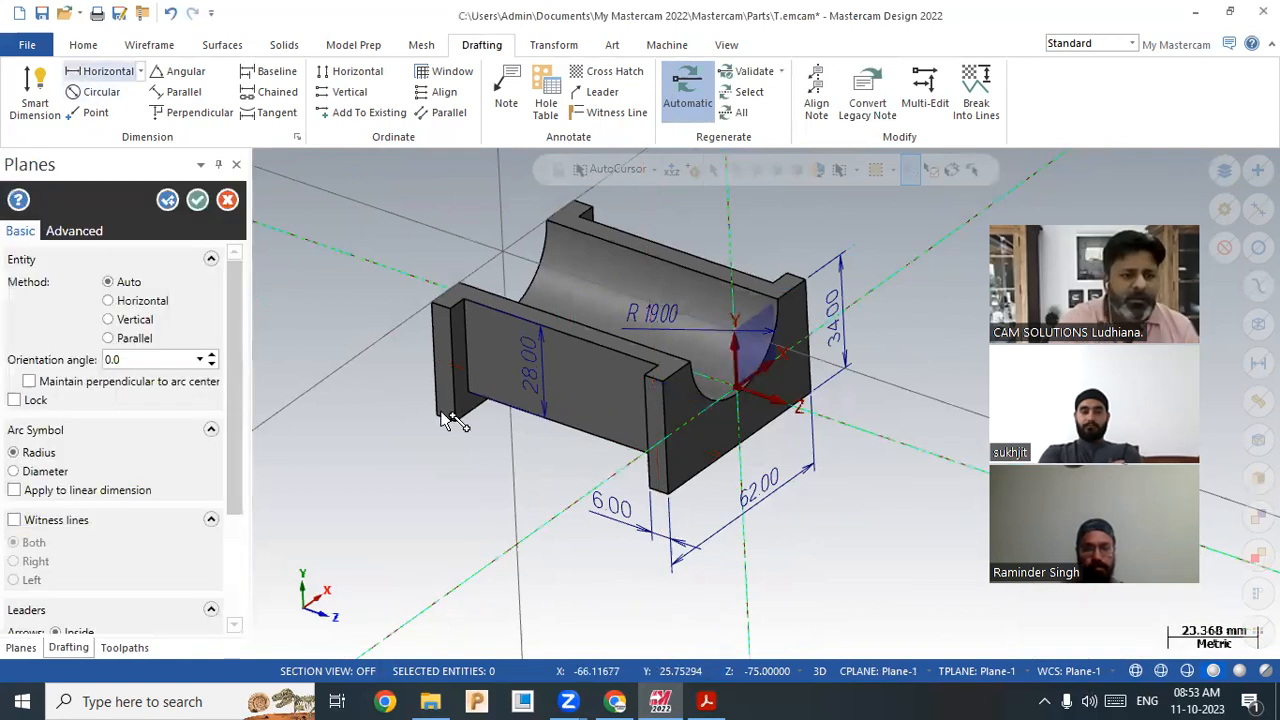
left_click(445, 425)
left_click(674, 410)
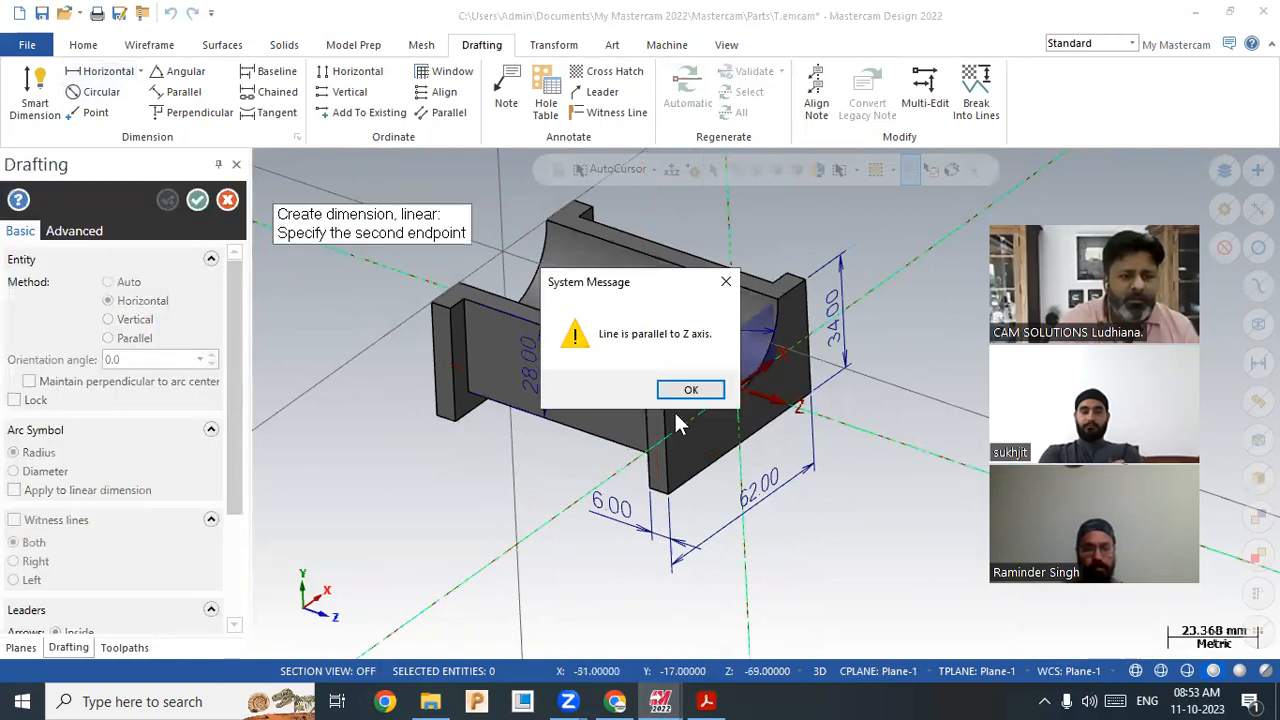
left_click(682, 390)
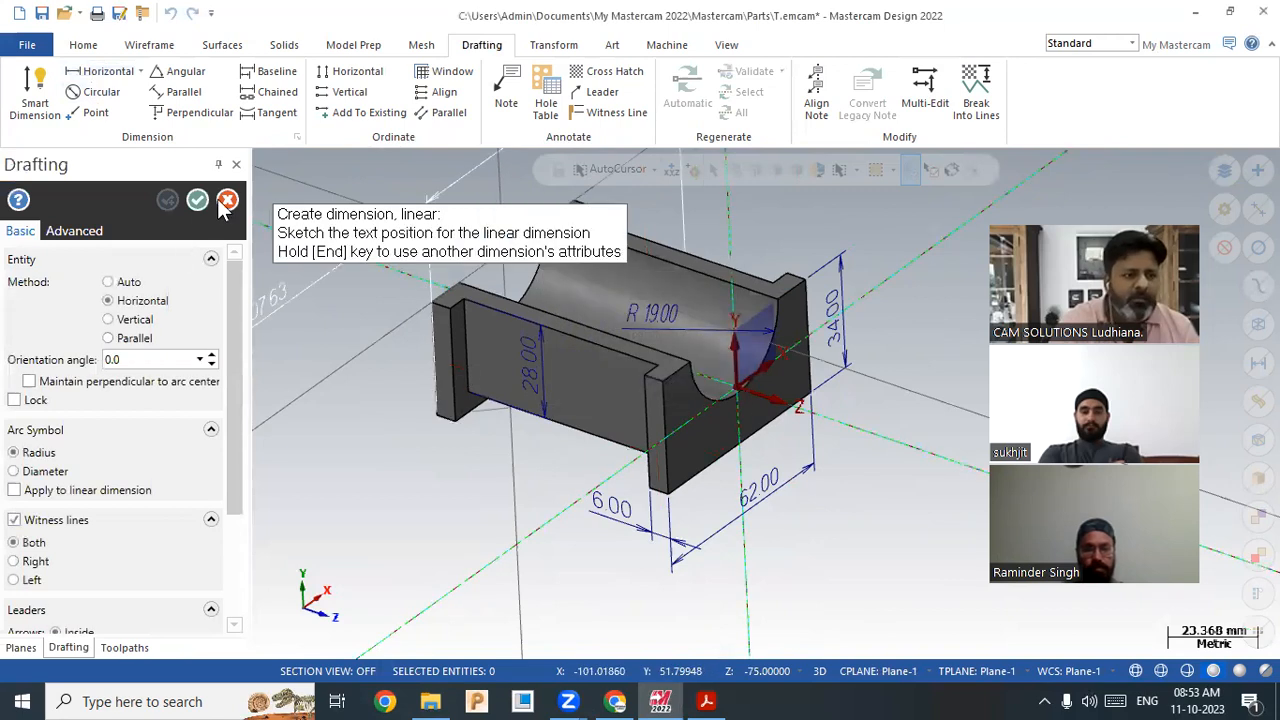
key("Escape")
Step: Retry a horizontal dimension across the wall, again hitting the parallel-to-Z warning
left_click(140, 72)
left_click(113, 100)
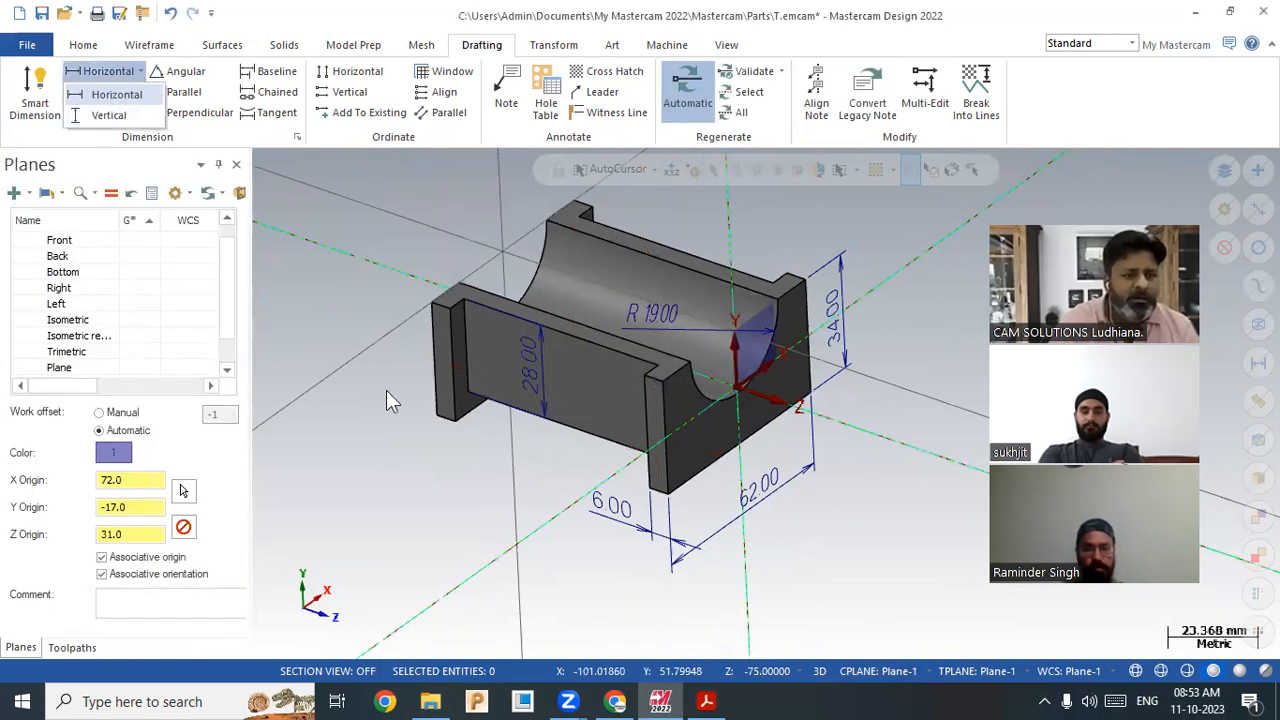
left_click(436, 415)
left_click(460, 430)
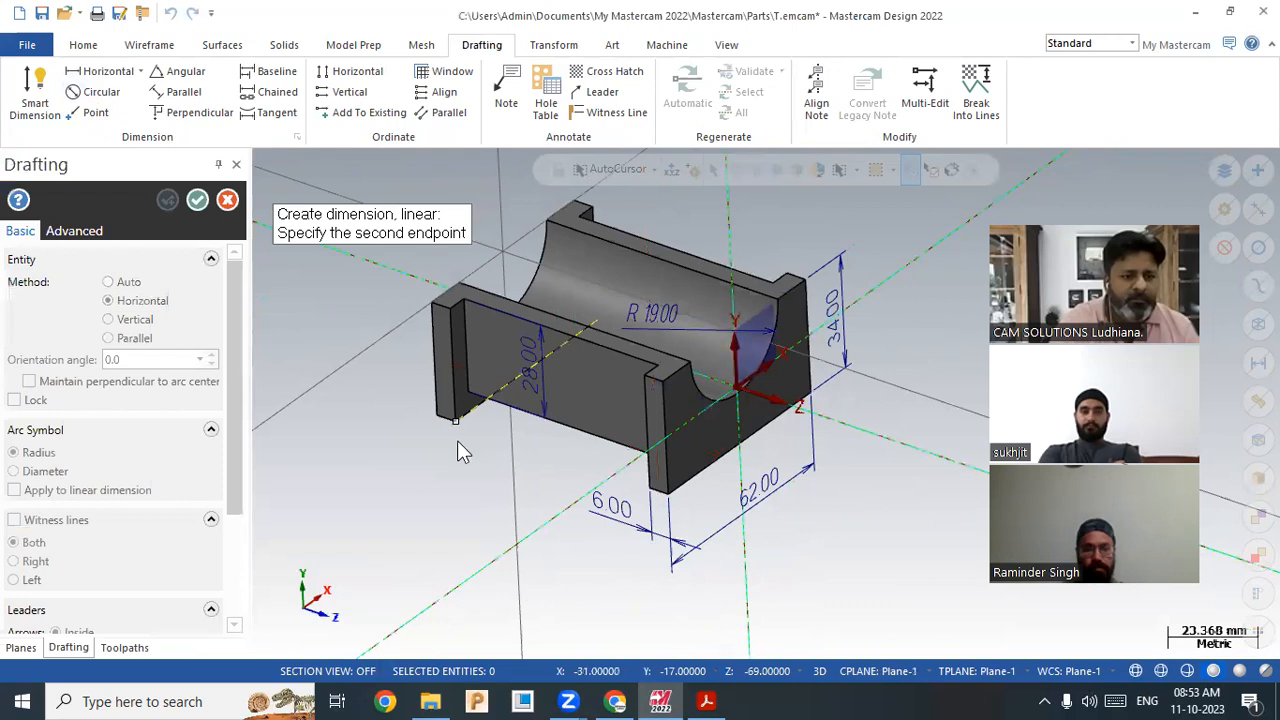
left_click(716, 403)
key("Return")
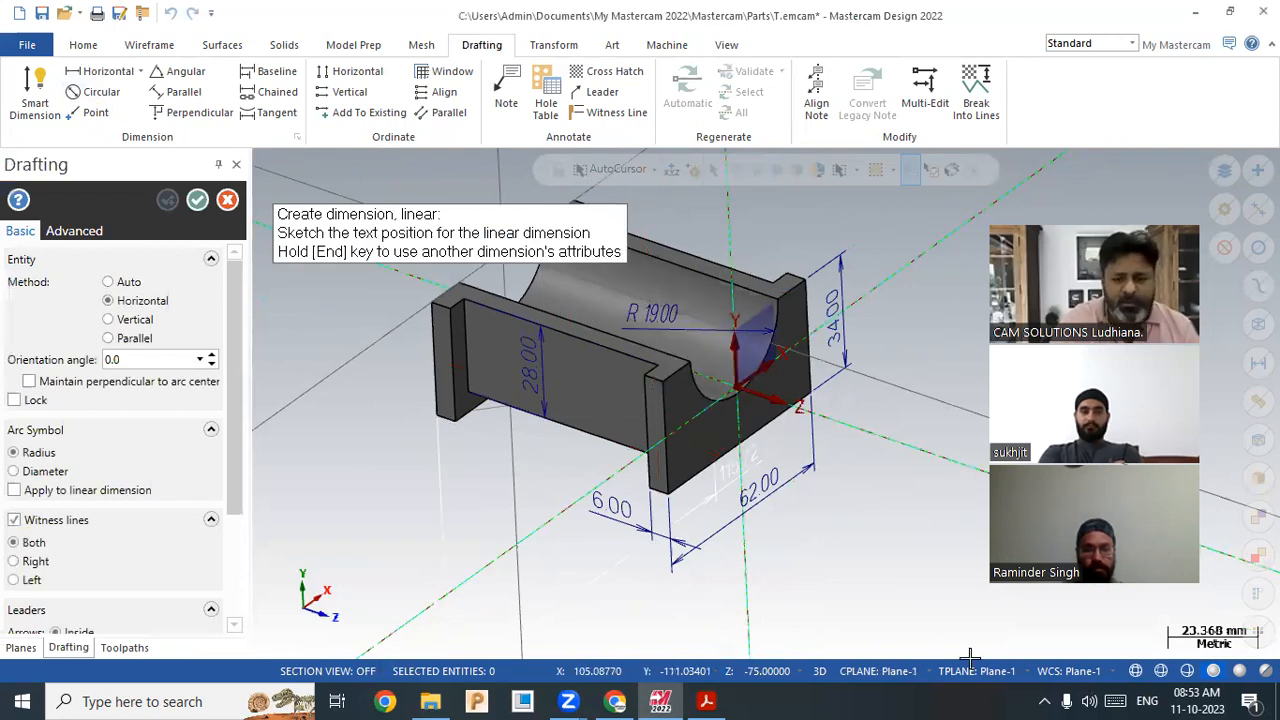
Step: Set the tool plane, construction plane and WCS to Plane-2
left_click(1028, 674)
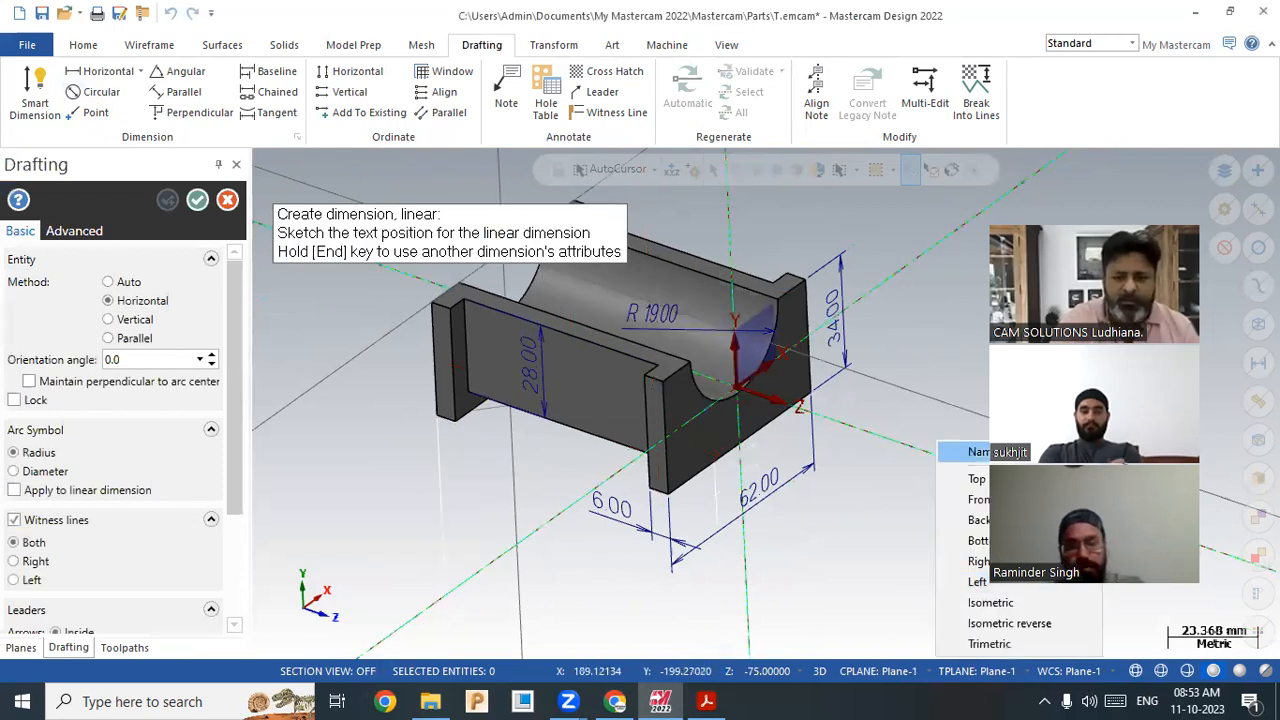
left_click(1000, 452)
left_click(927, 672)
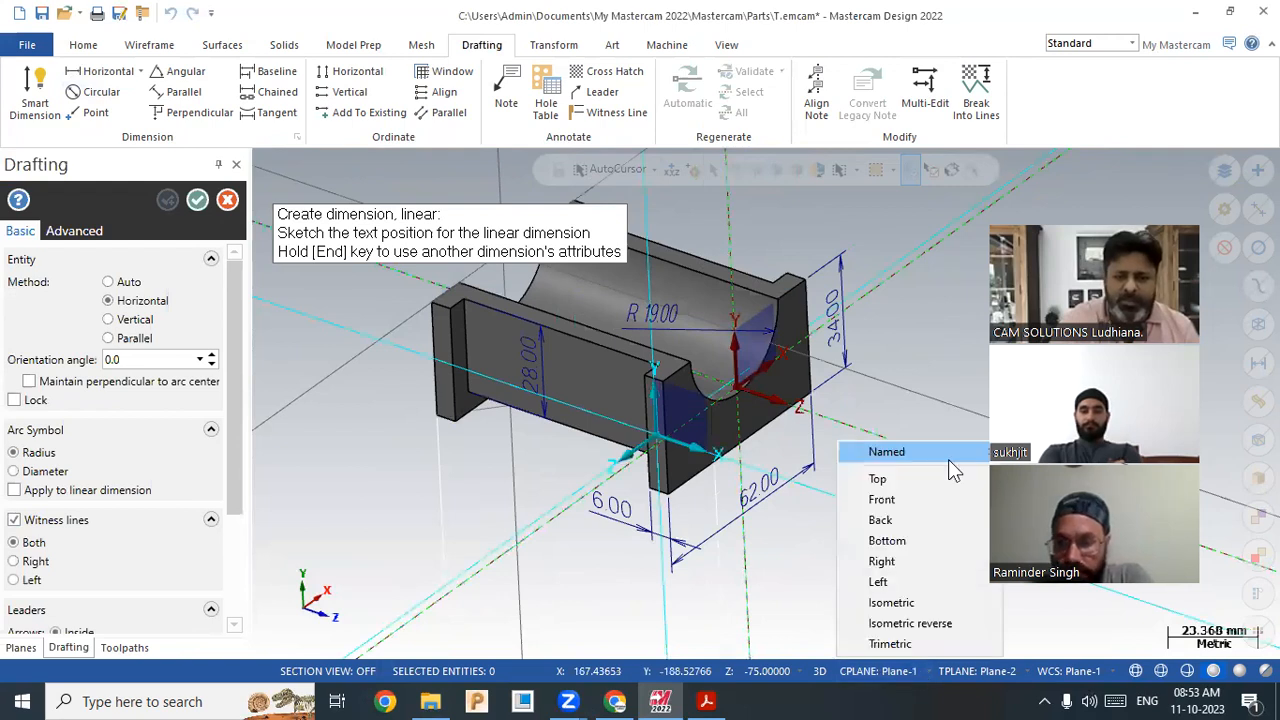
left_click(1087, 675)
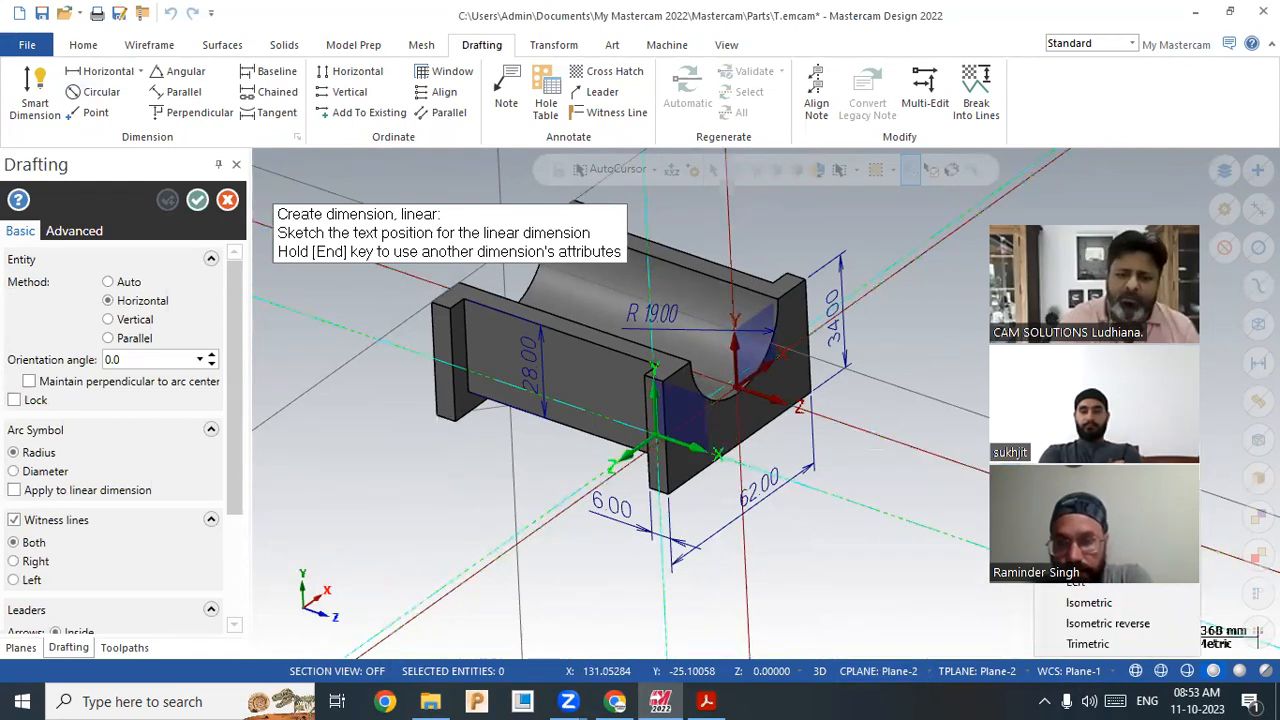
mouse_move(1085, 452)
left_click(966, 492)
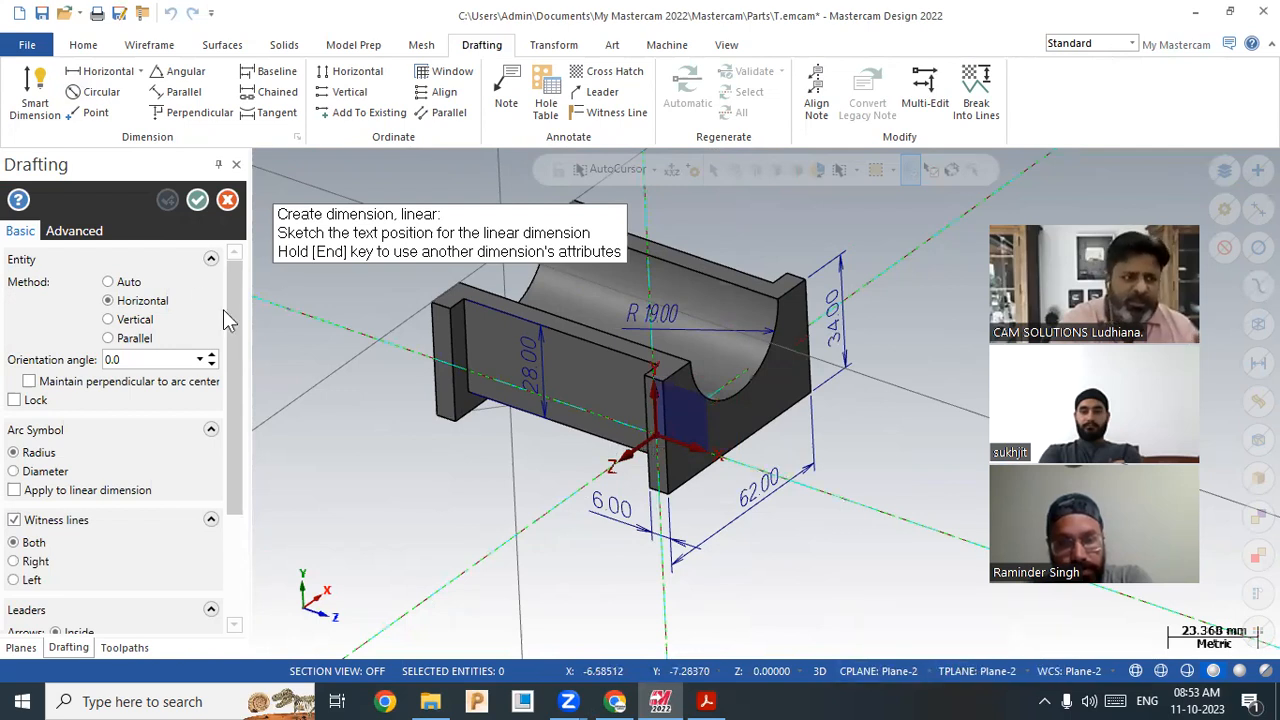
Step: Place a 6.00 horizontal dimension across the left wall's thickness and confirm it
left_click(197, 199)
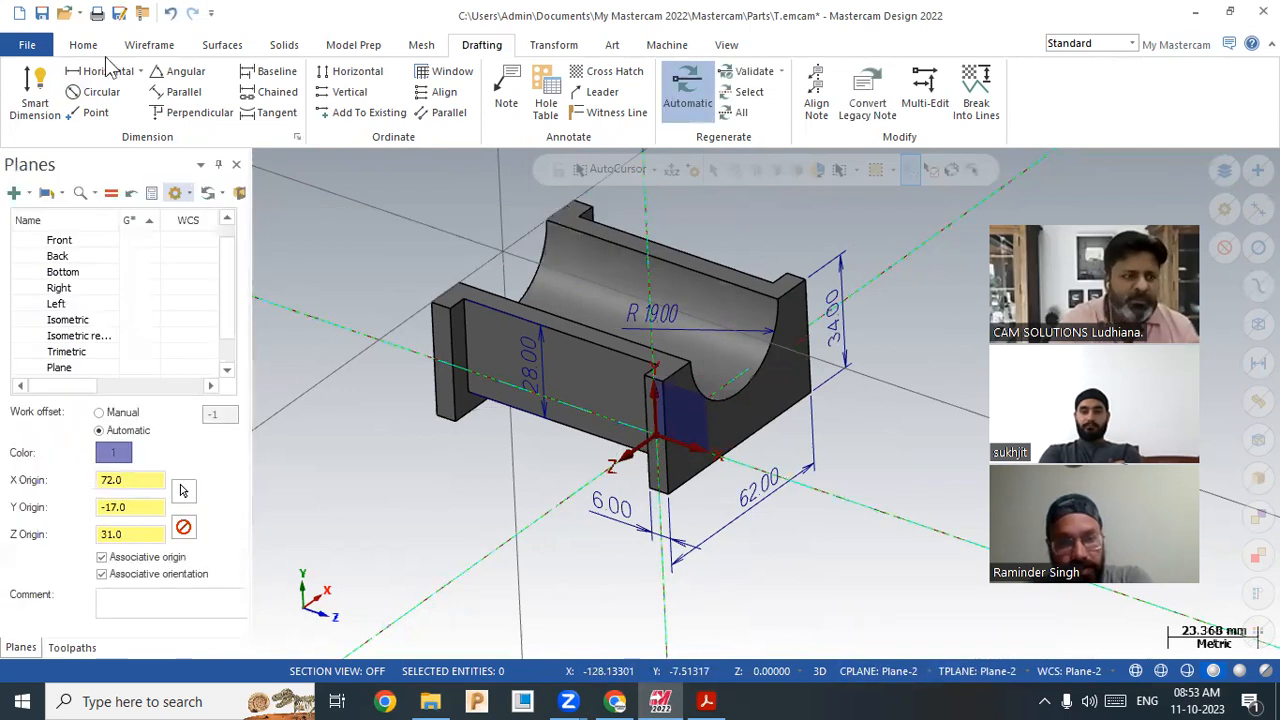
left_click(129, 76)
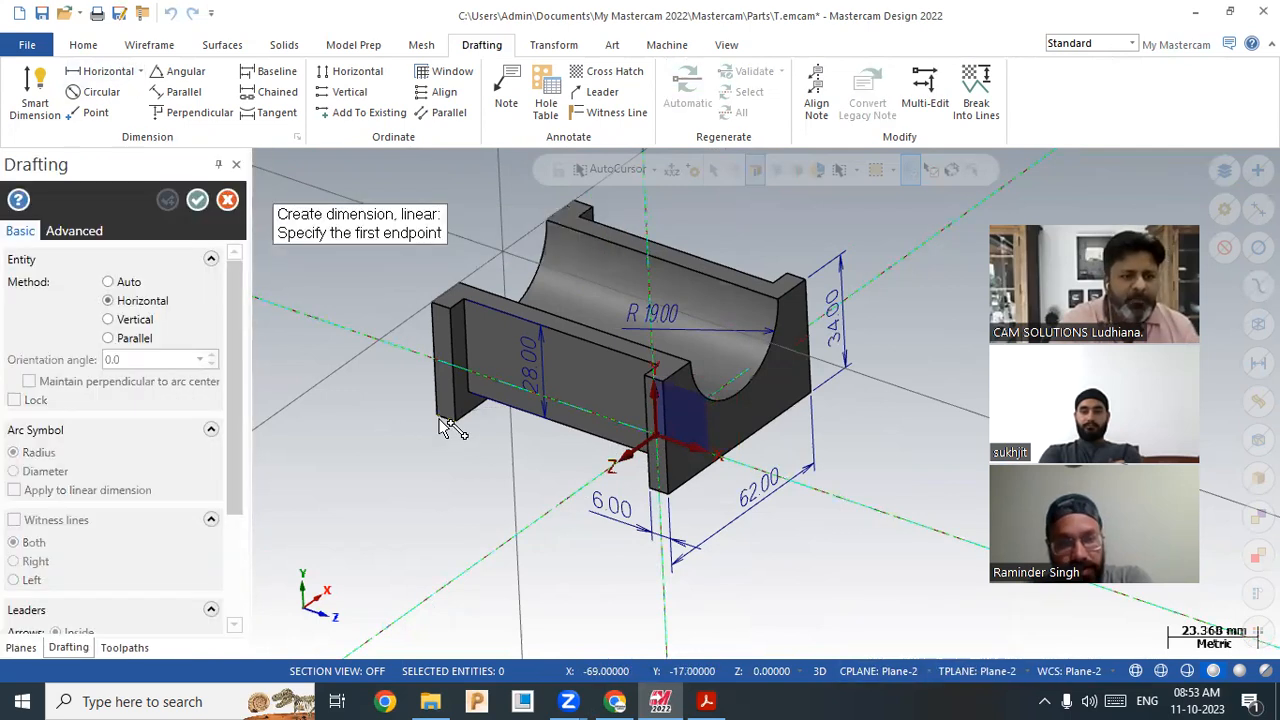
left_click(452, 428)
left_click(453, 462)
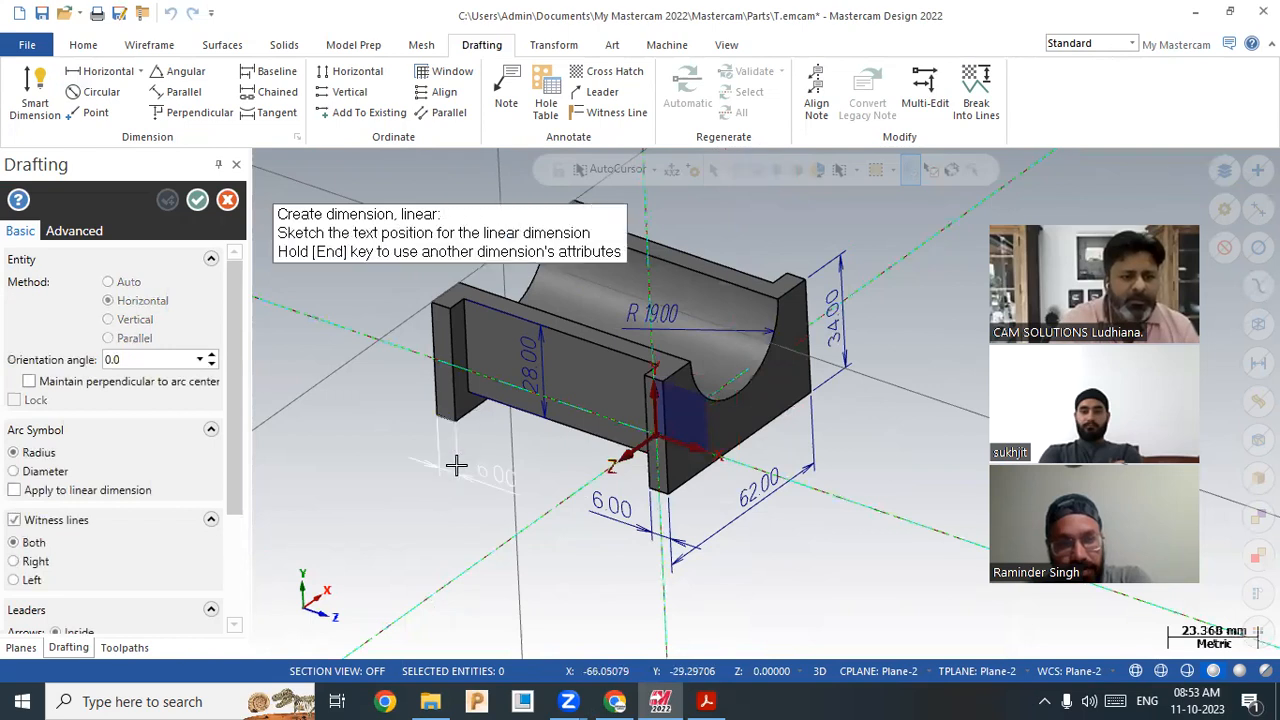
left_click(375, 470)
left_click(196, 200)
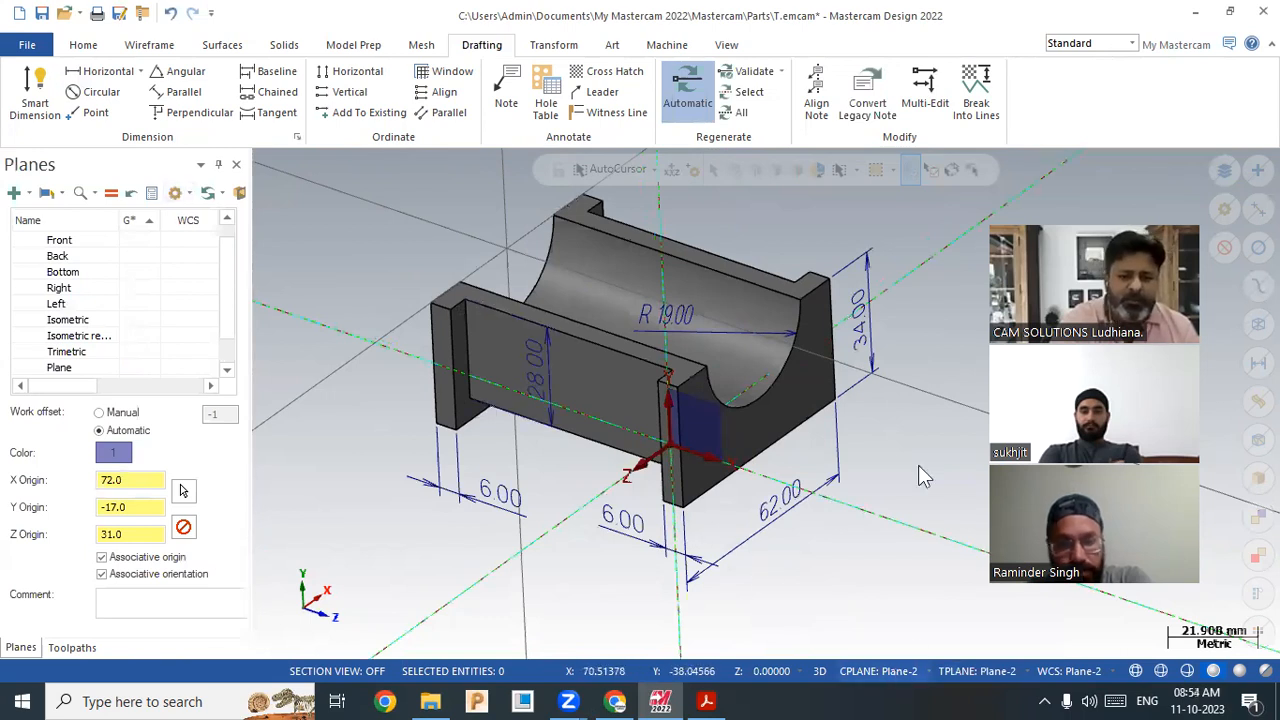
left_click(882, 671)
Step: Close the planes manager and set construction and tool planes to Back, via Front
left_click(1040, 453)
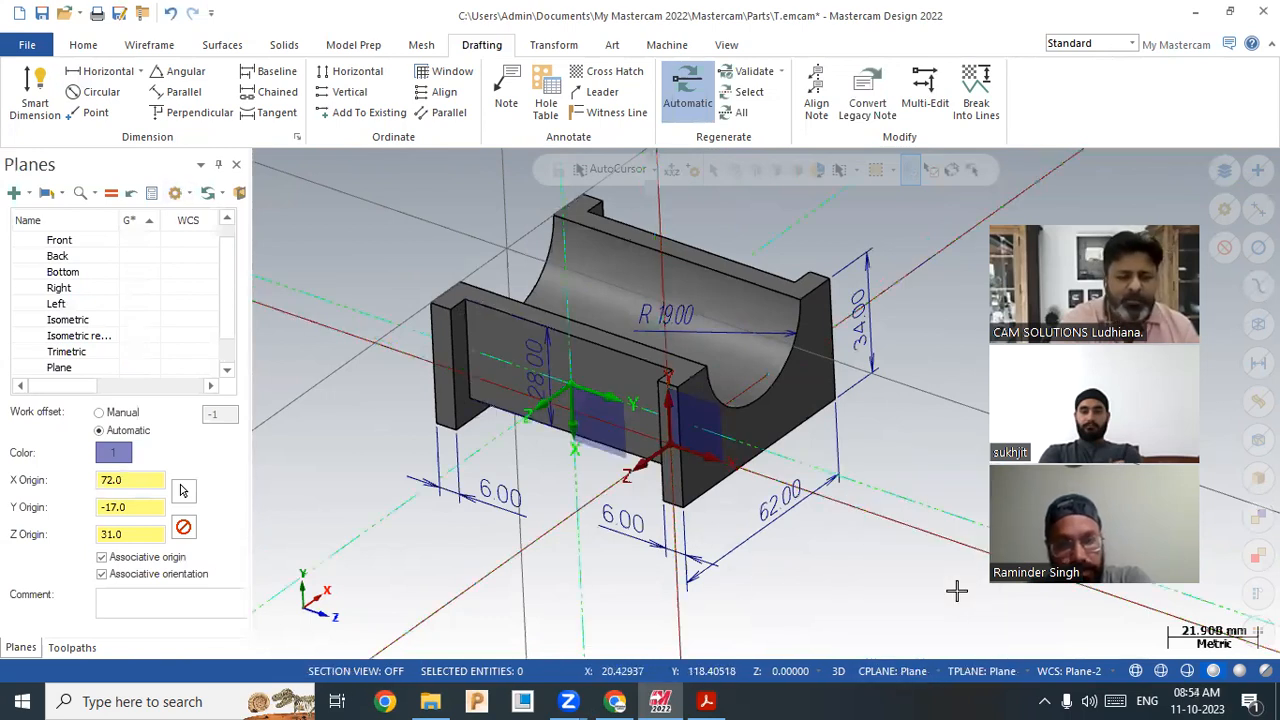
left_click(236, 164)
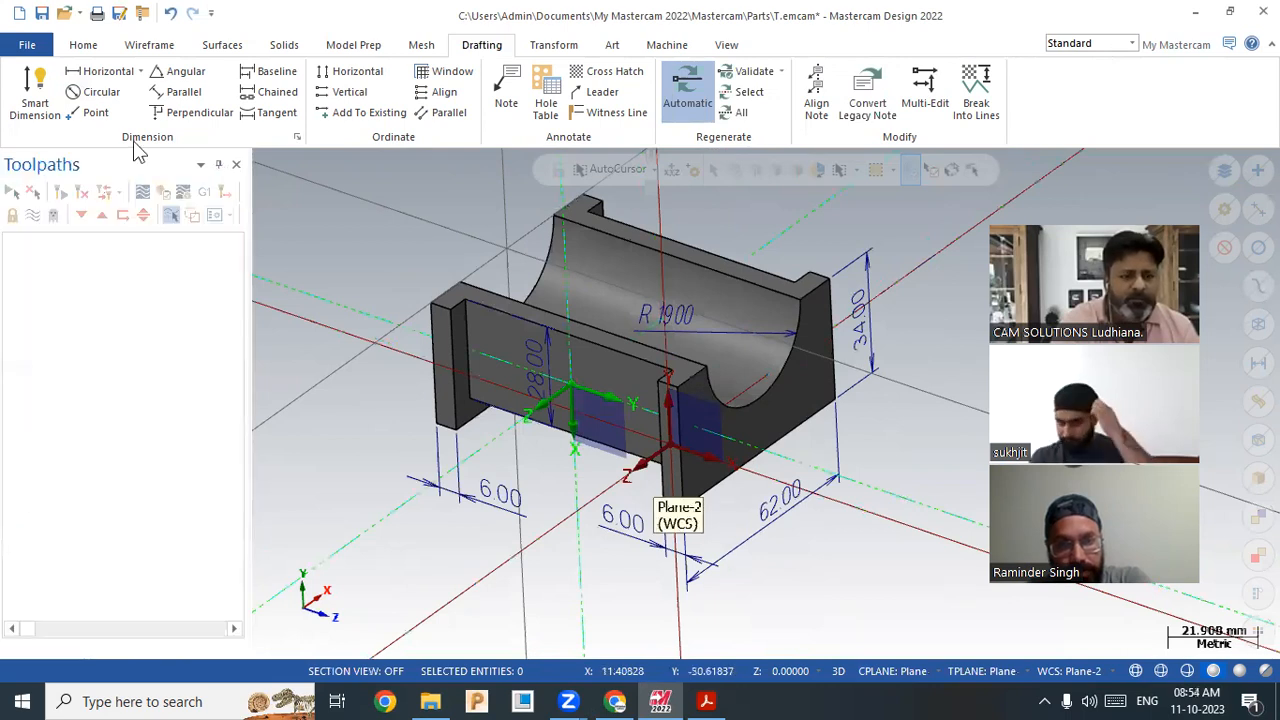
left_click(913, 670)
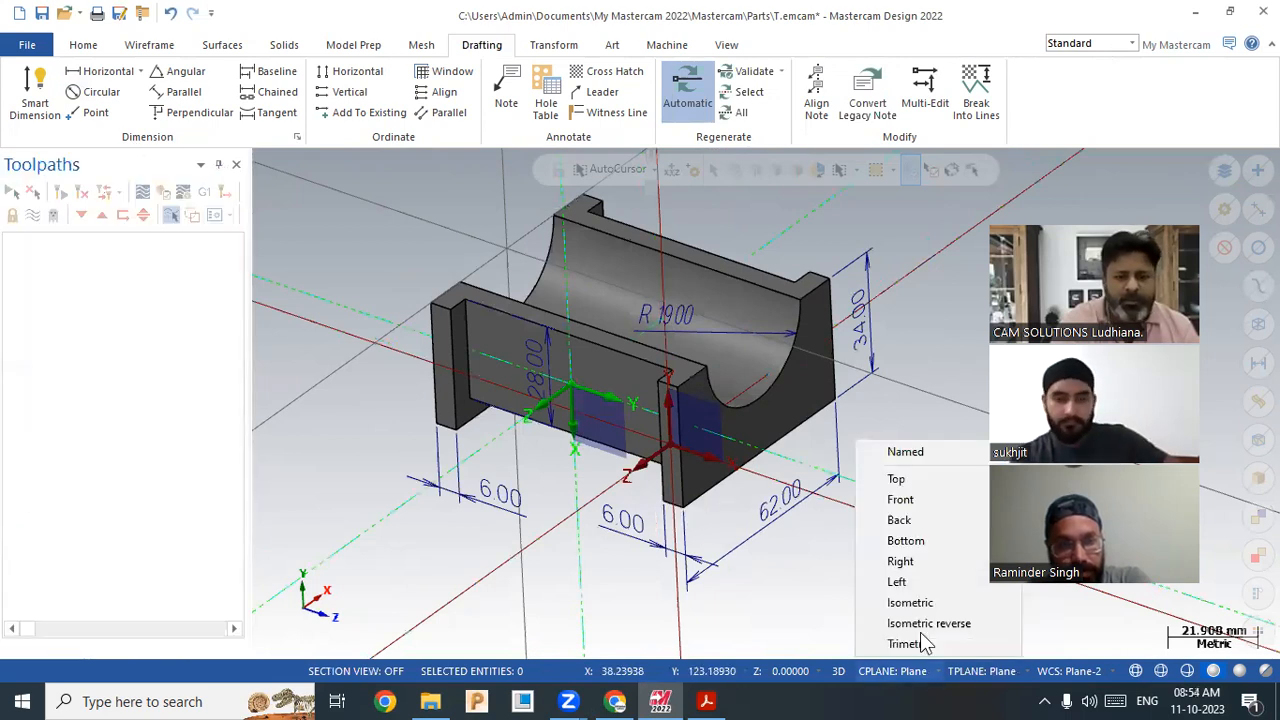
left_click(932, 499)
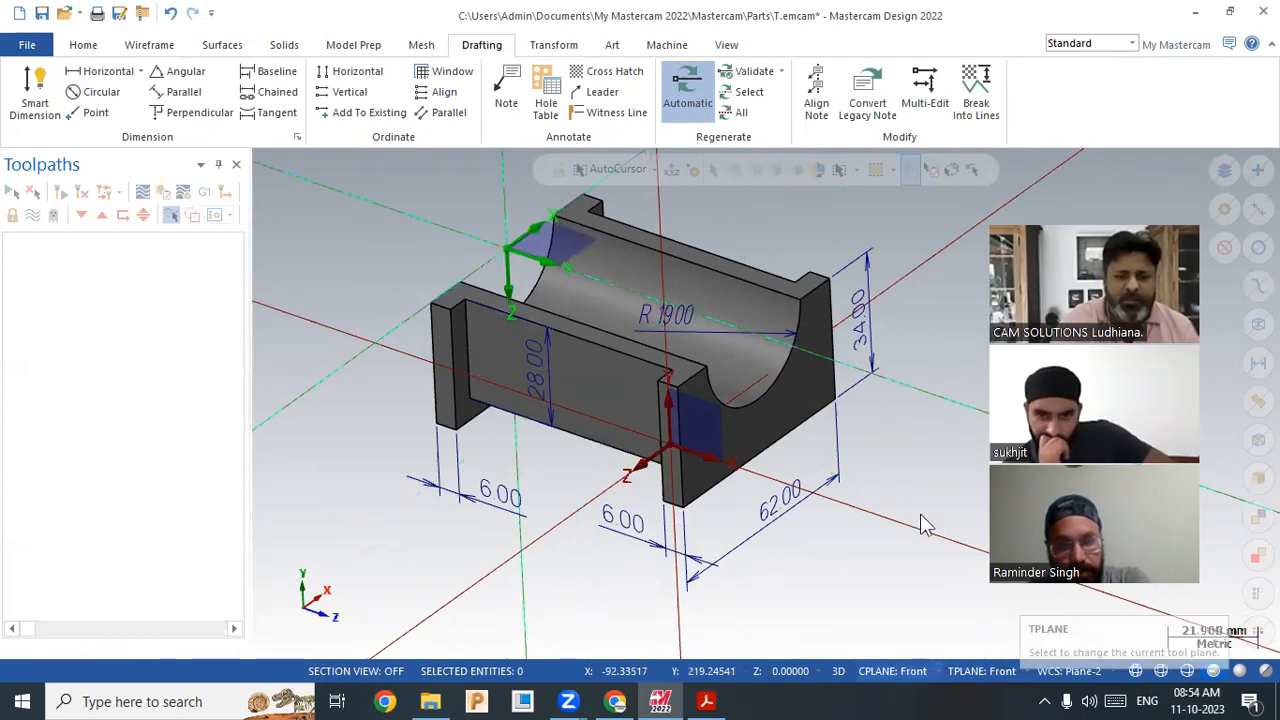
left_click(913, 670)
left_click(919, 517)
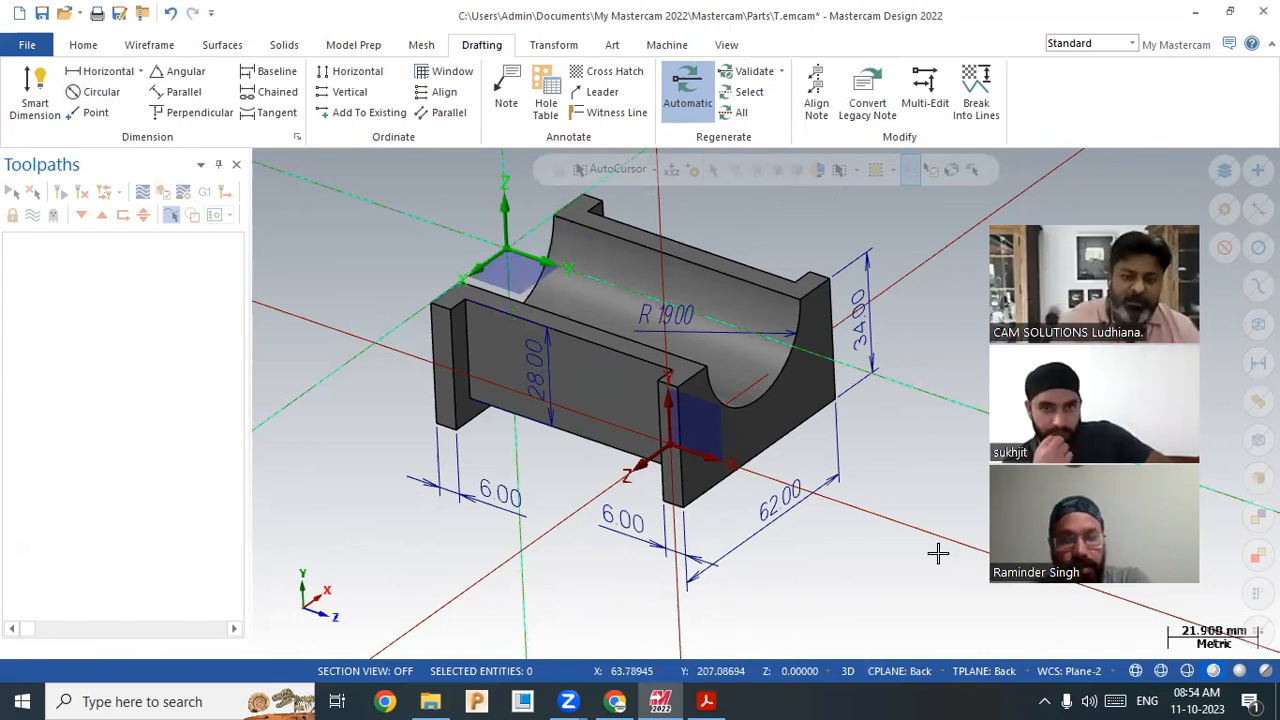
Step: Briefly view the reference PDF drawing and return to the model
scroll(569, 523, "down", 2)
scroll(720, 289, "up", 2)
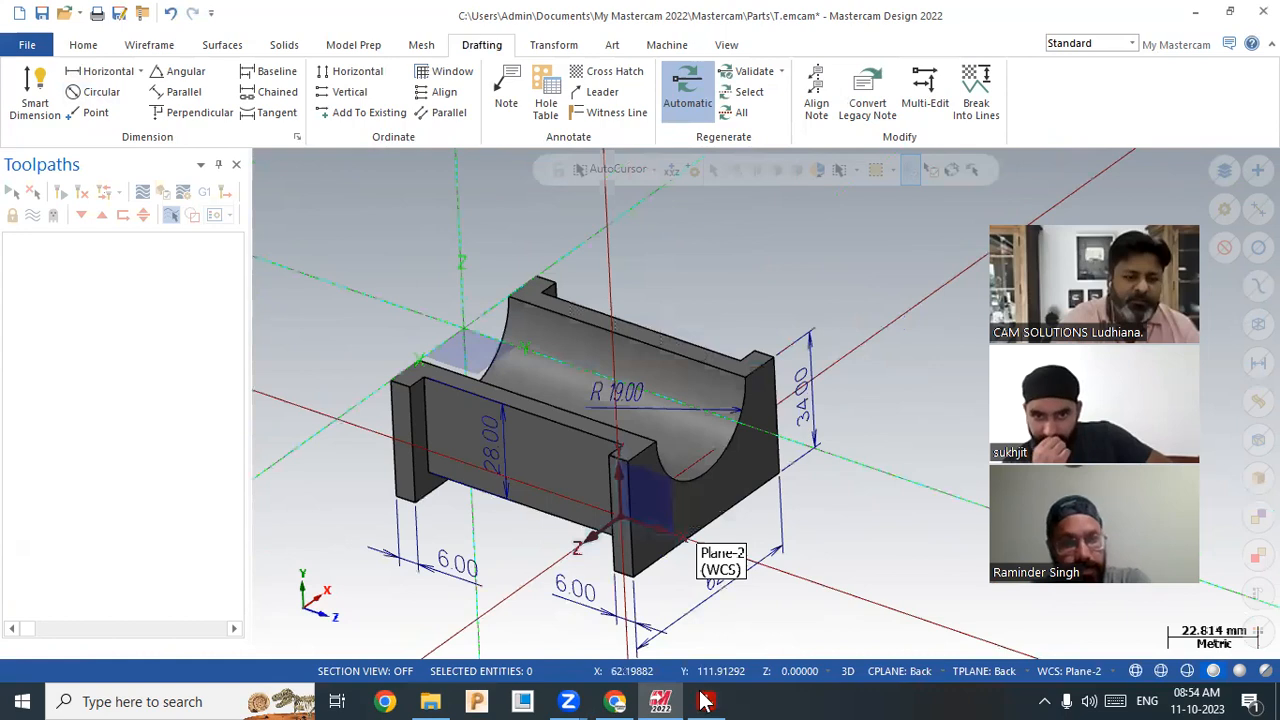
left_click(705, 701)
left_click(705, 701)
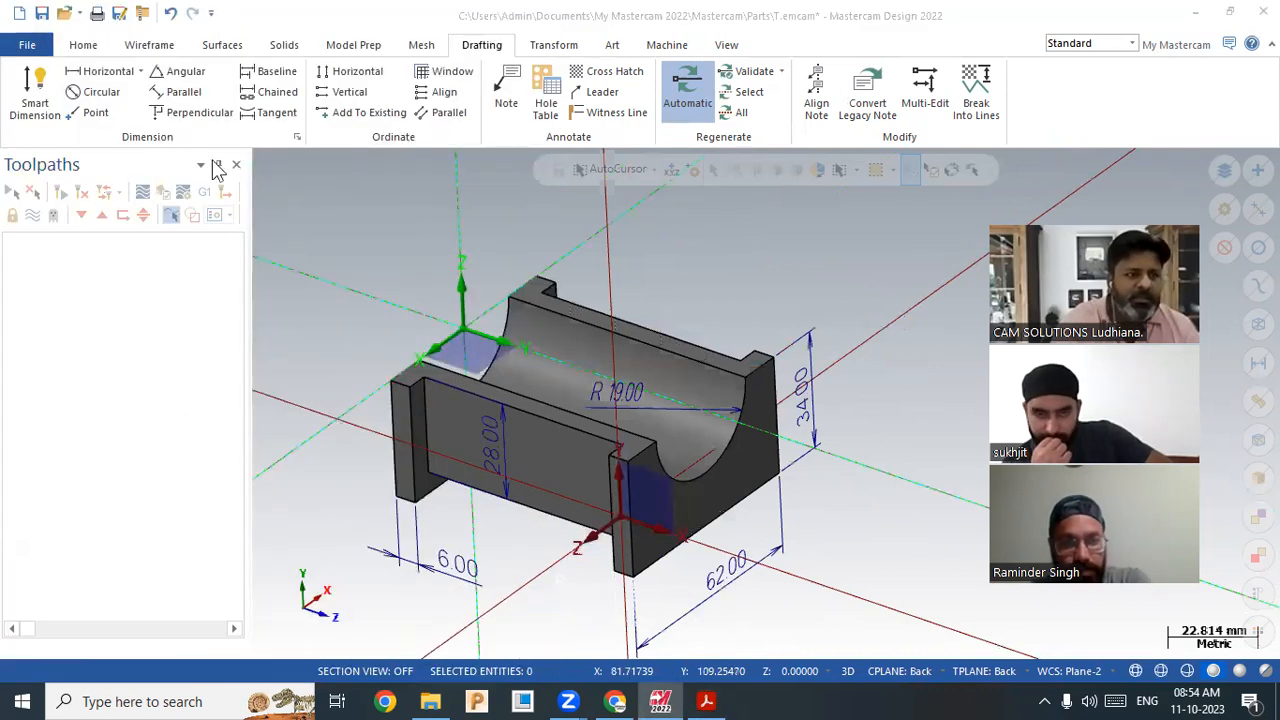
Step: Add a 6.00 horizontal dimension between the far wall's top-edge endpoints
left_click(106, 72)
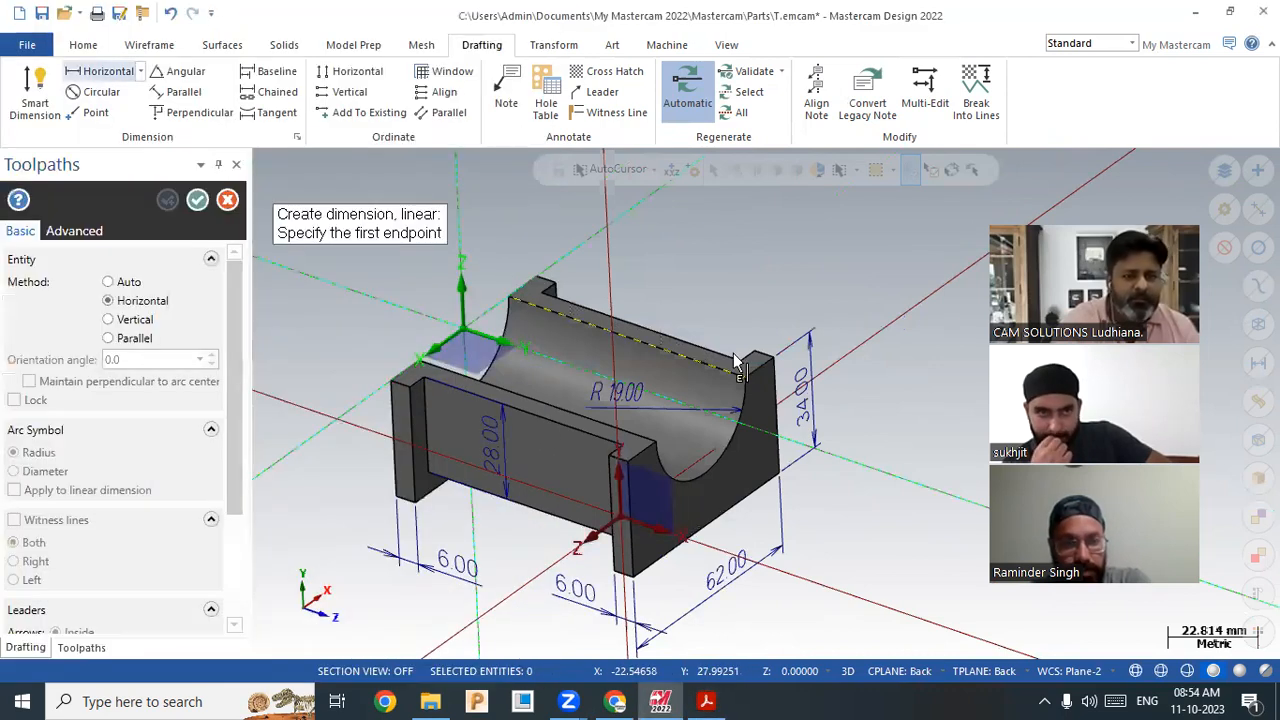
left_click(741, 364)
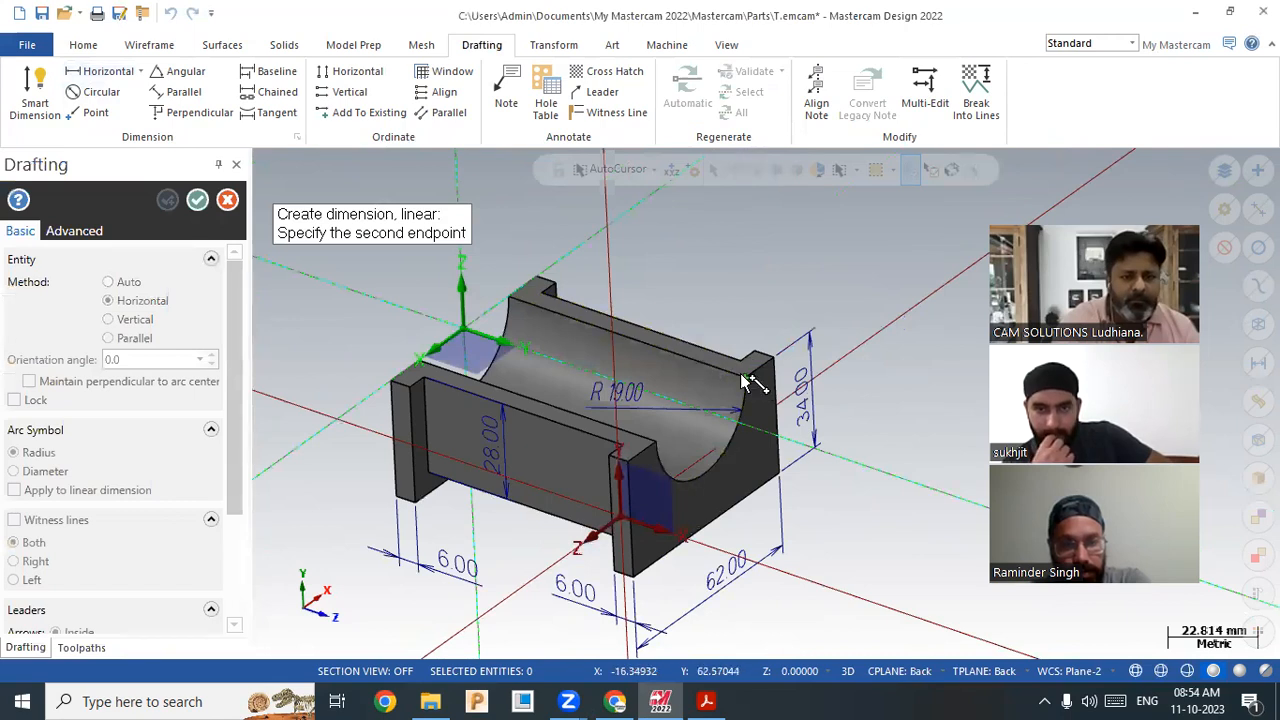
left_click(747, 379)
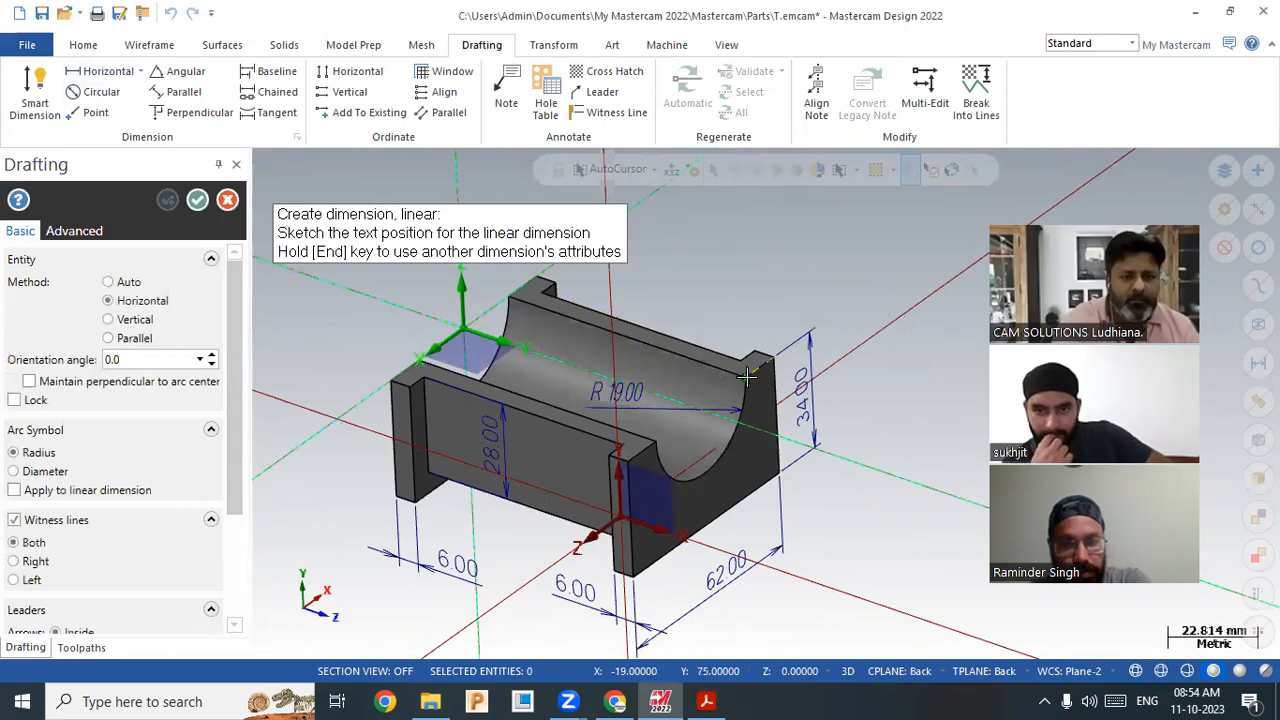
left_click(690, 328)
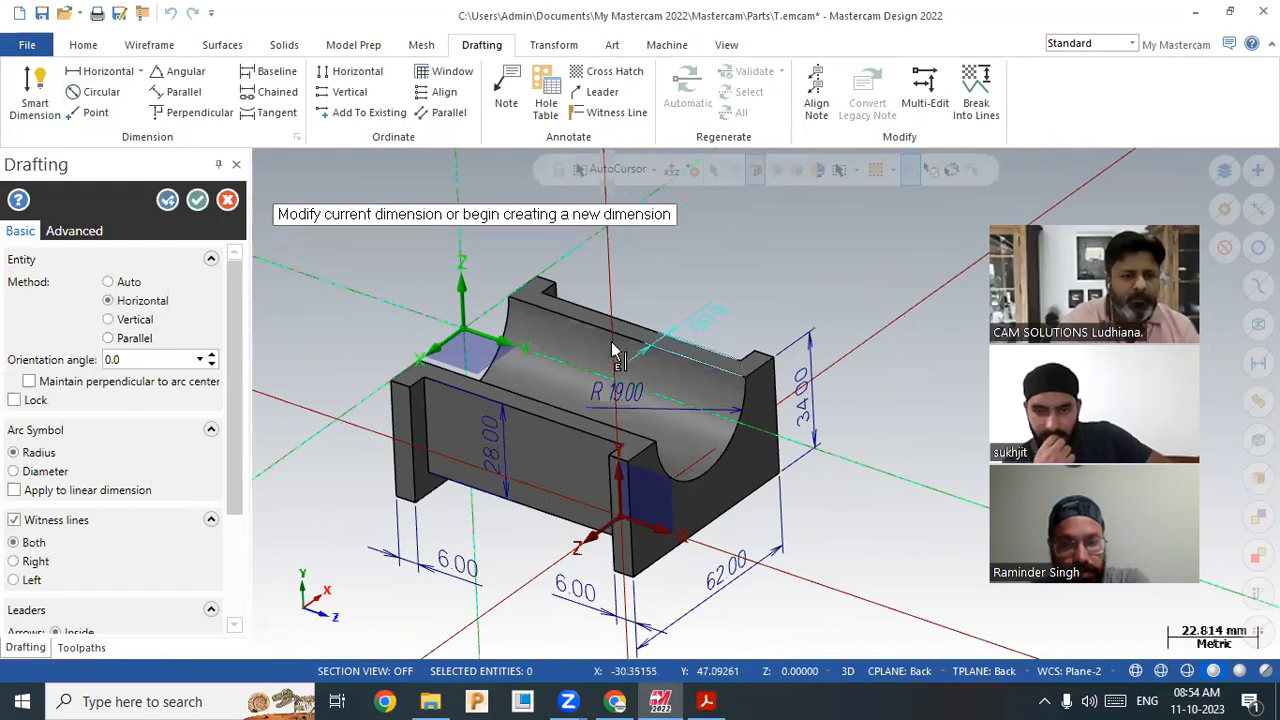
Step: Start a 63.00 dimension on the long top edge, cancel it, and switch to Gmail
left_click(553, 422)
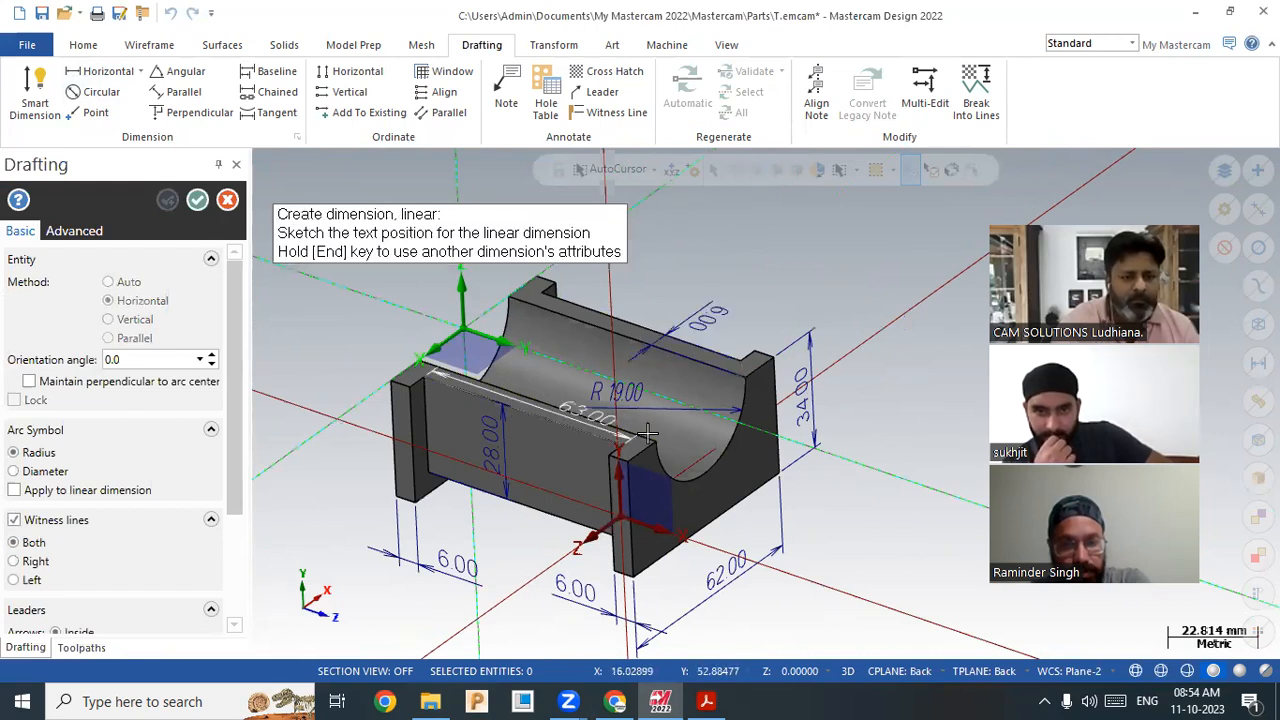
scroll(591, 420, "up", 2)
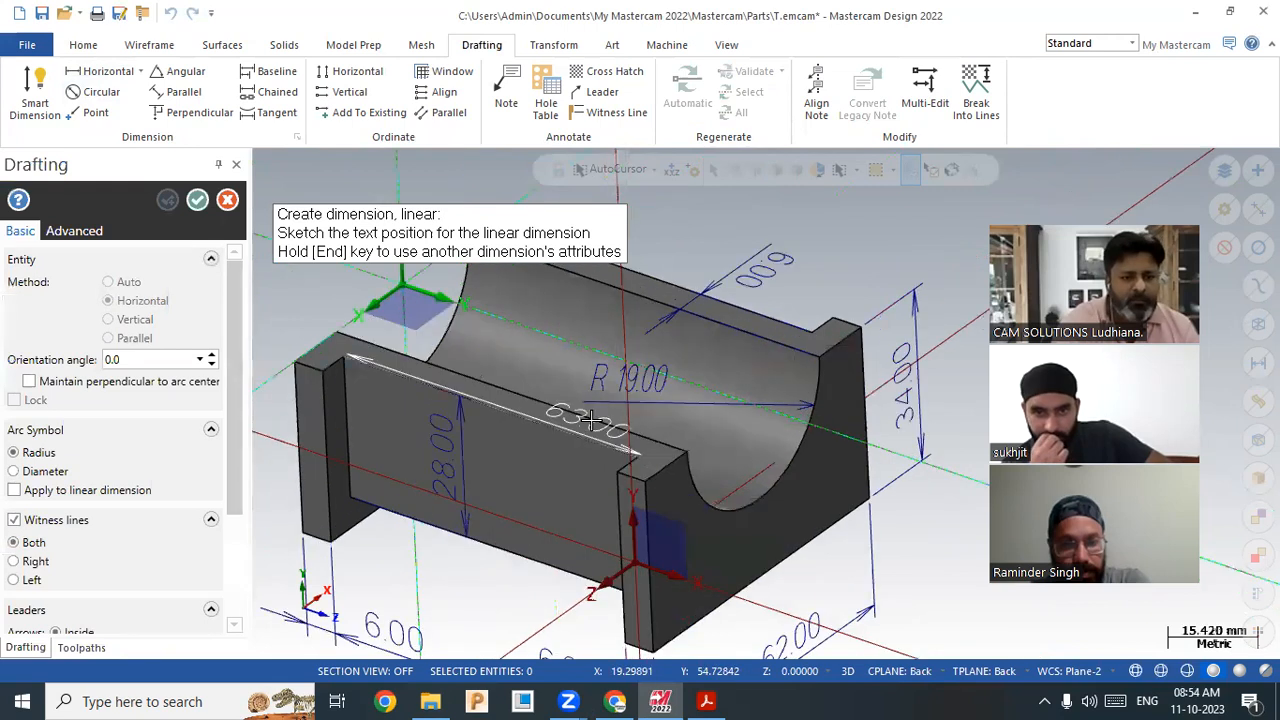
scroll(698, 457, "up", 1)
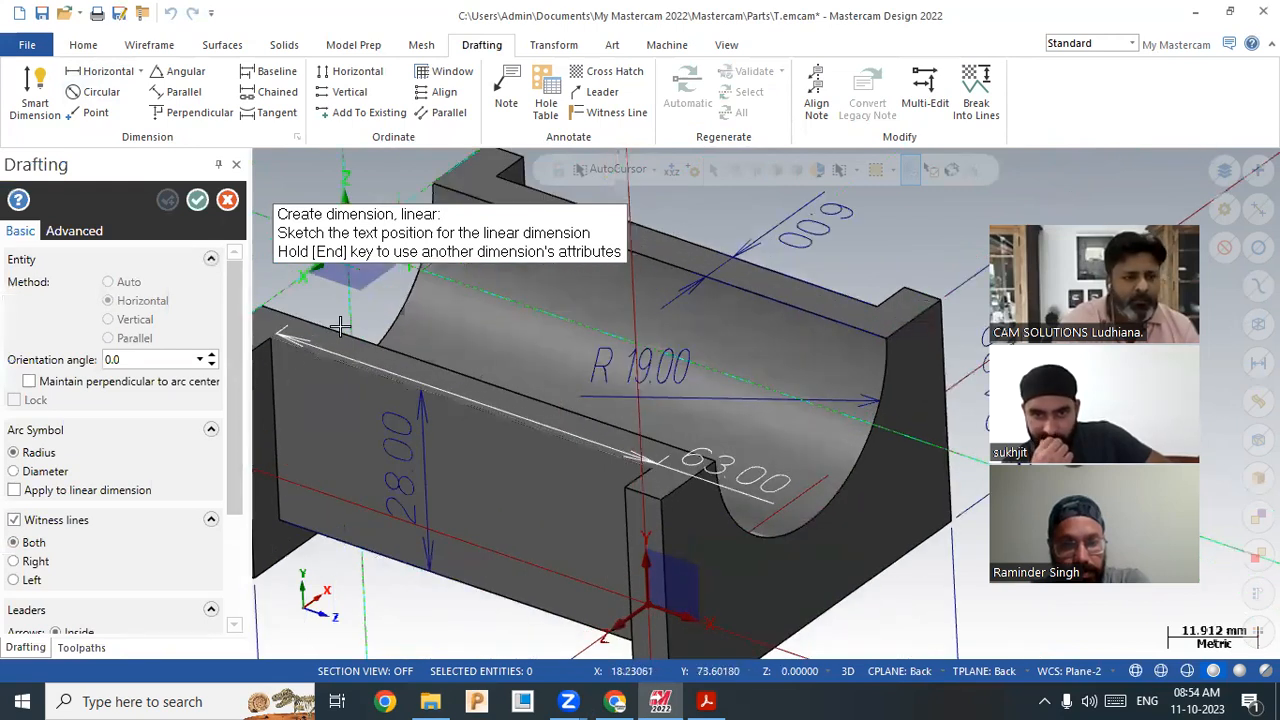
left_click(227, 202)
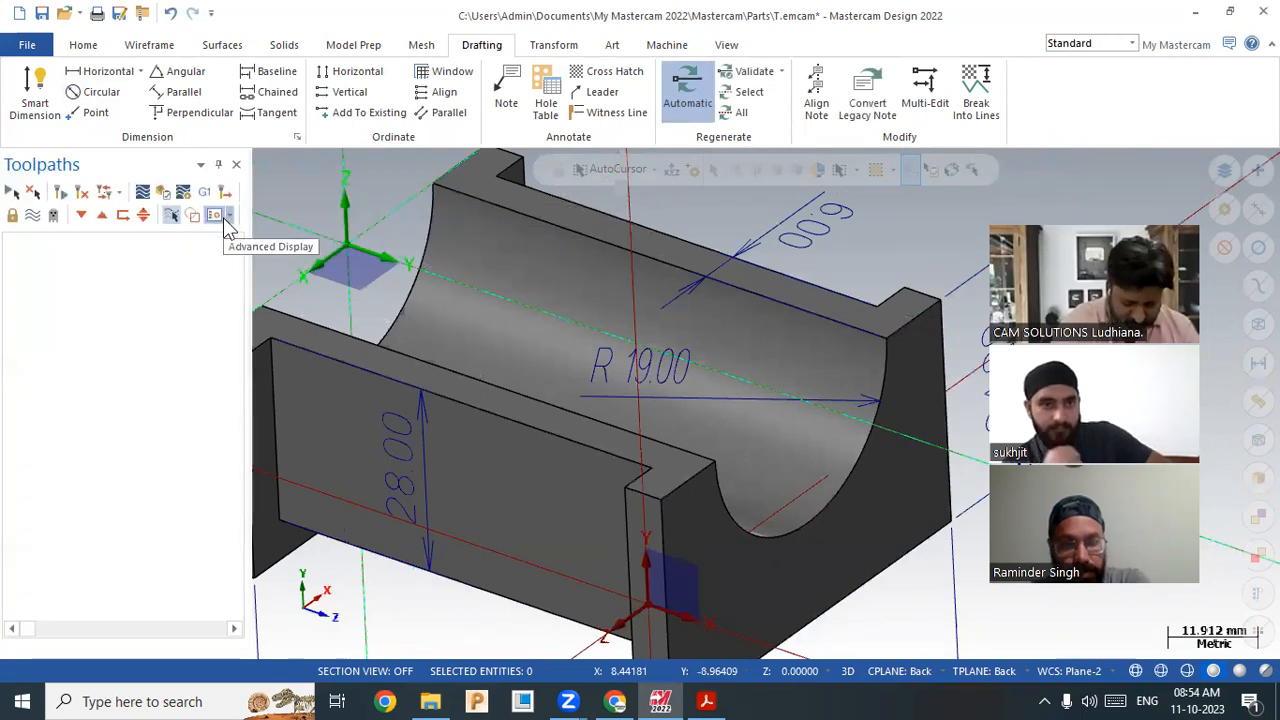
left_click(615, 701)
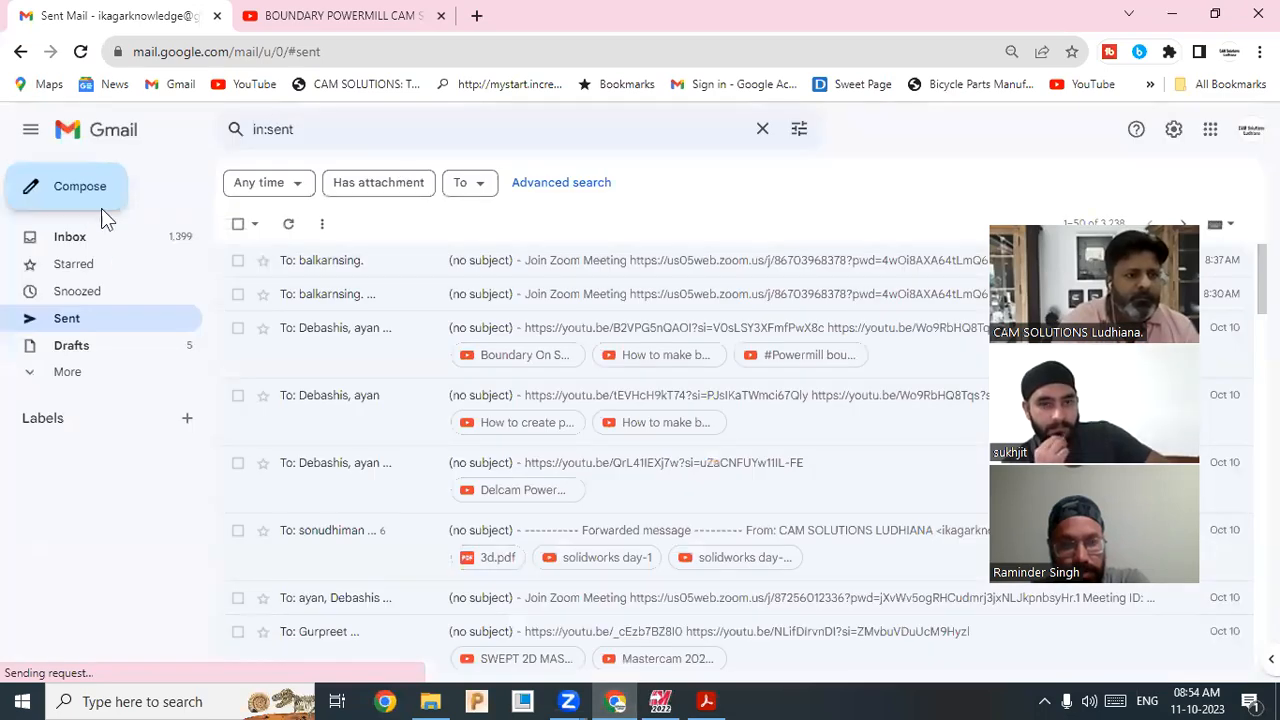
Step: Refresh Gmail's Sent mail, glance at the PDF, then begin a horizontal dimension in Mastercam
left_click(82, 53)
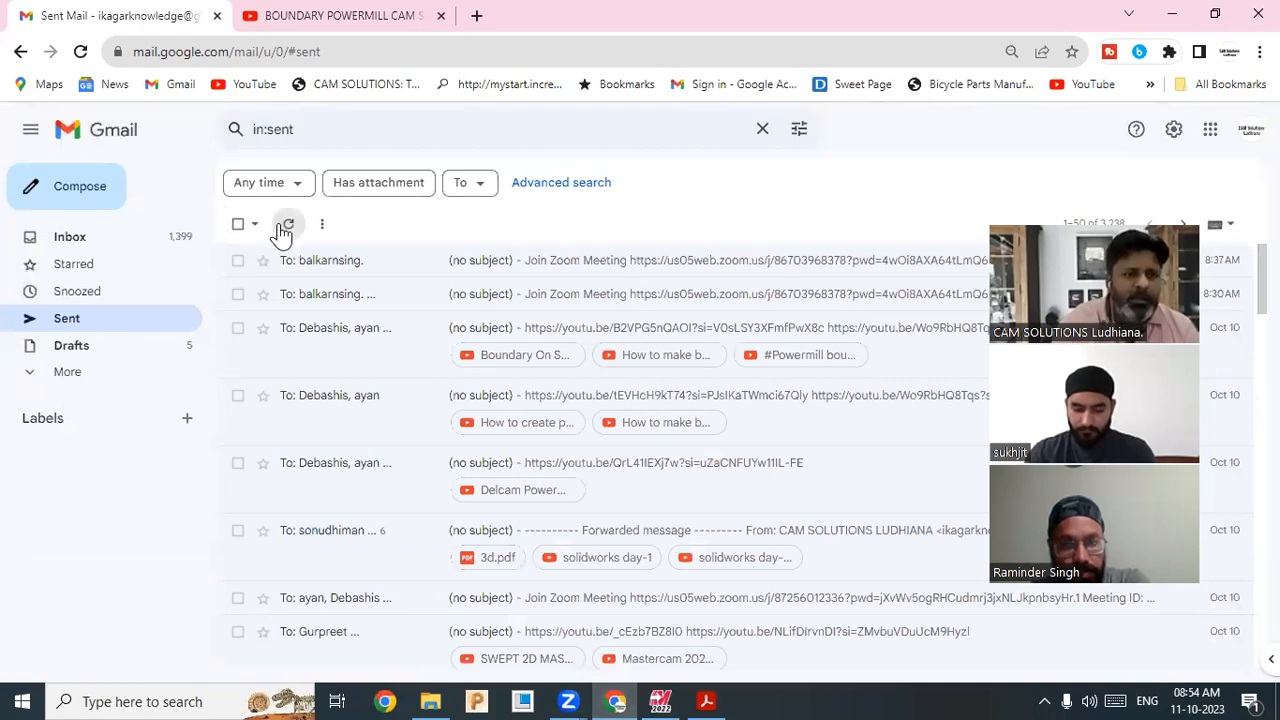
left_click(1180, 16)
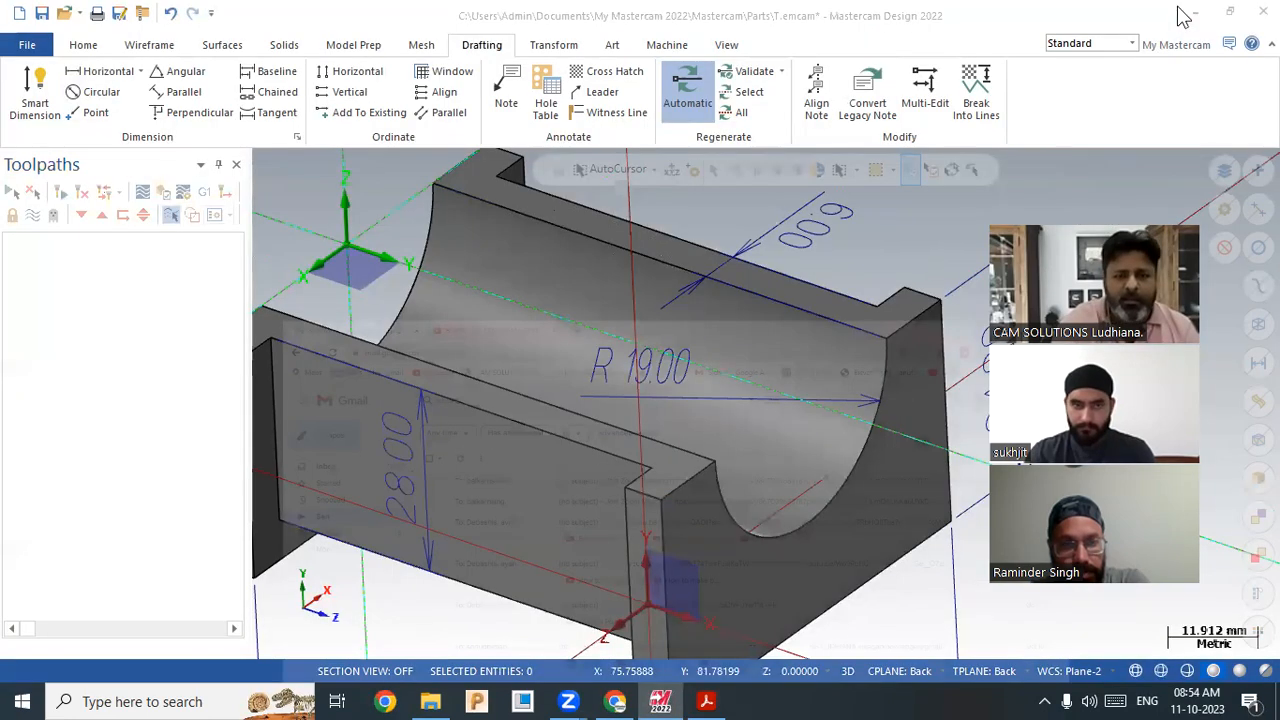
left_click(706, 701)
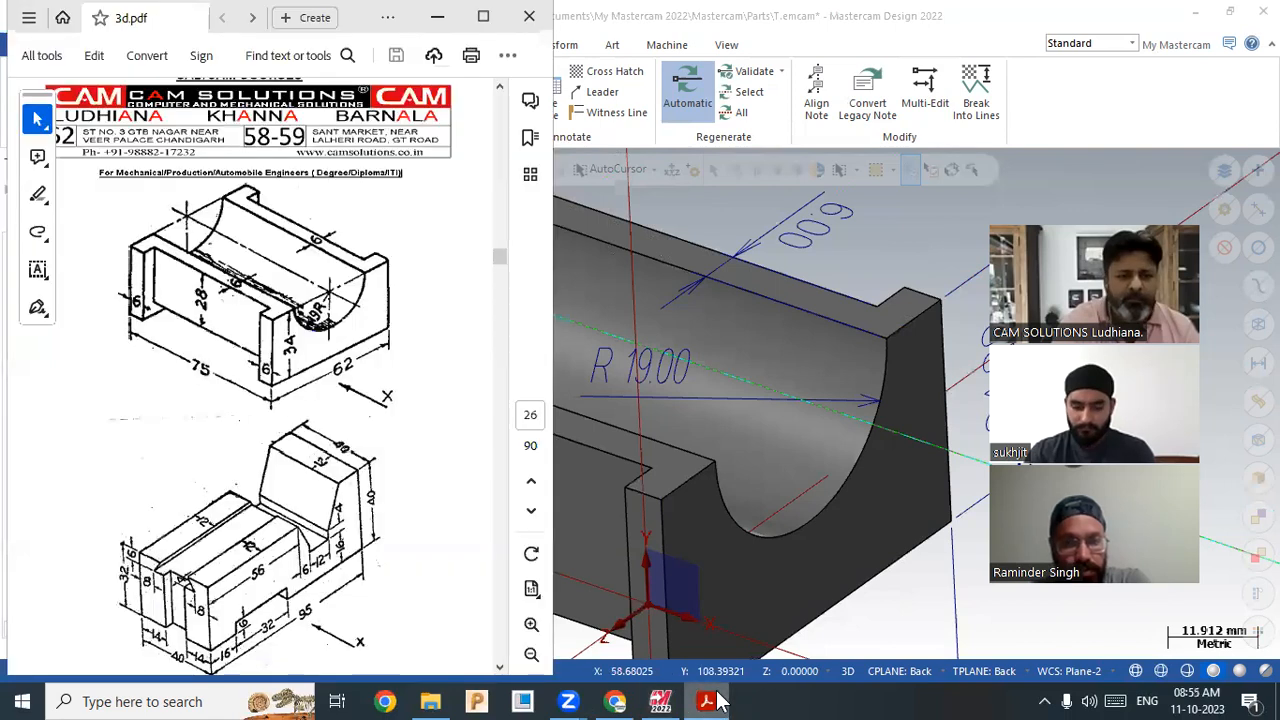
left_click(517, 523)
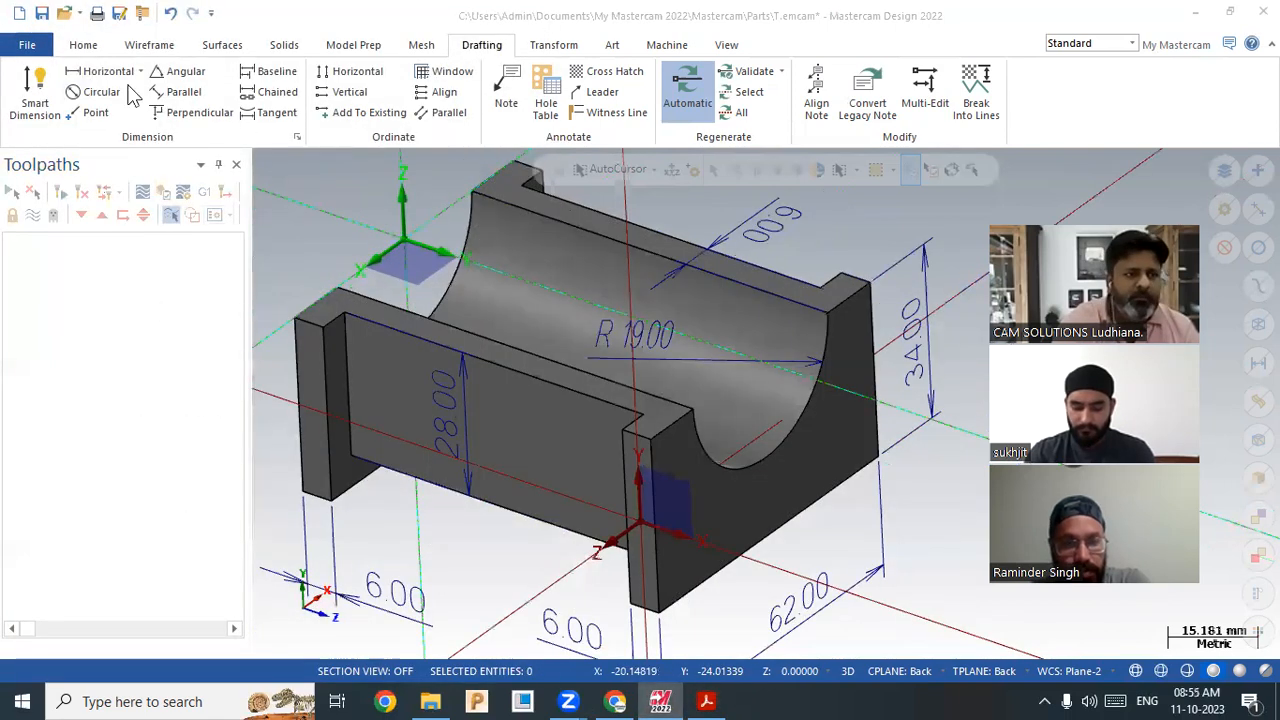
left_click(108, 72)
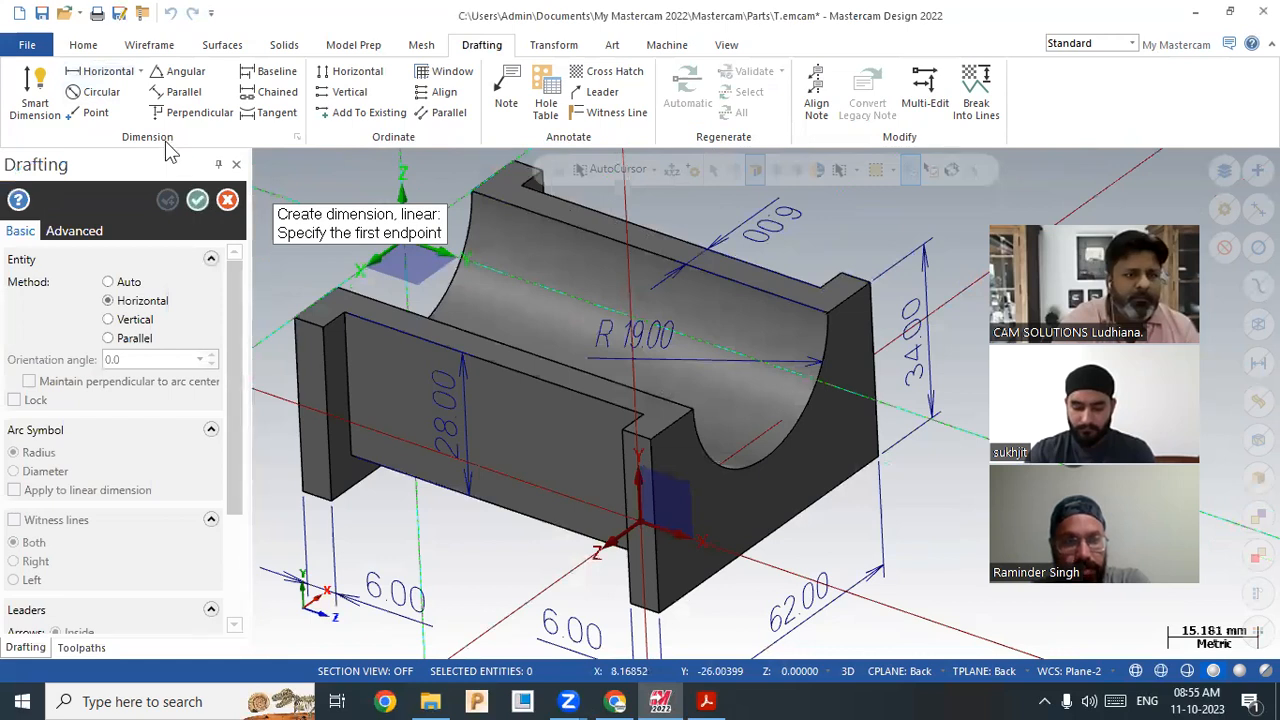
Step: Try a vertical dimension on the long top edge and cancel the 75.00 preview
left_click(140, 73)
left_click(114, 114)
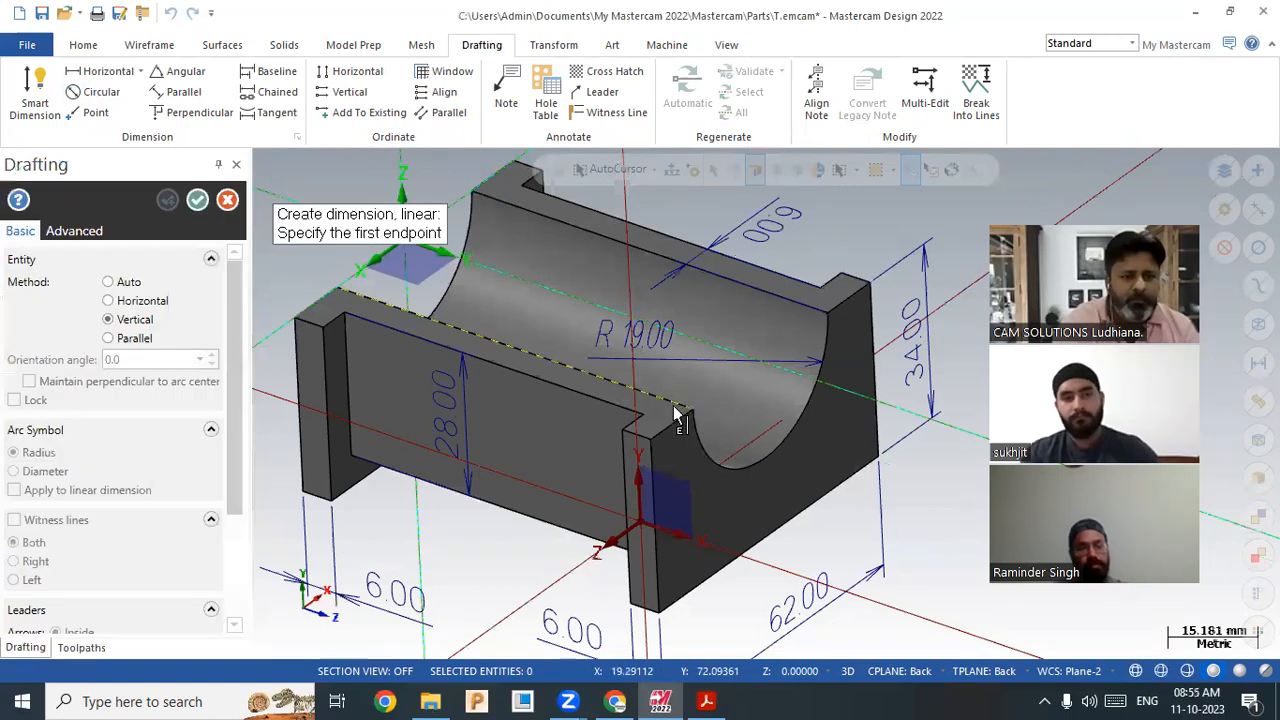
left_click(678, 416)
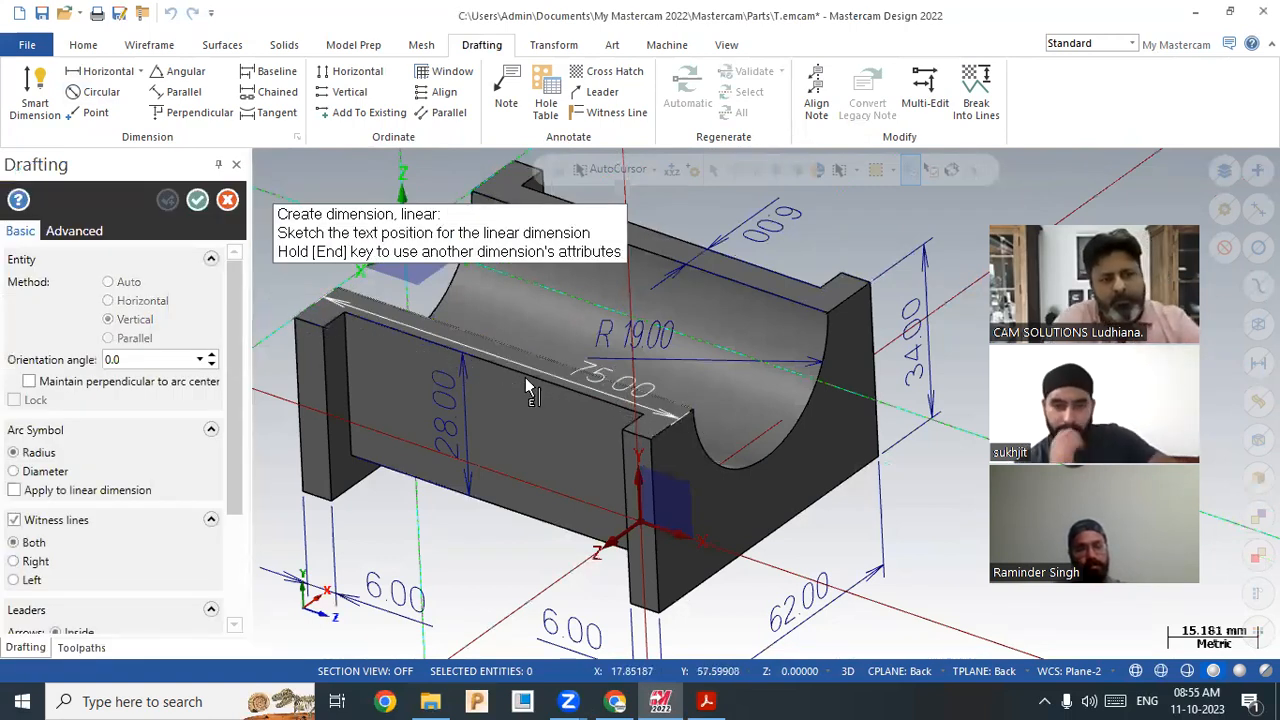
key("Escape")
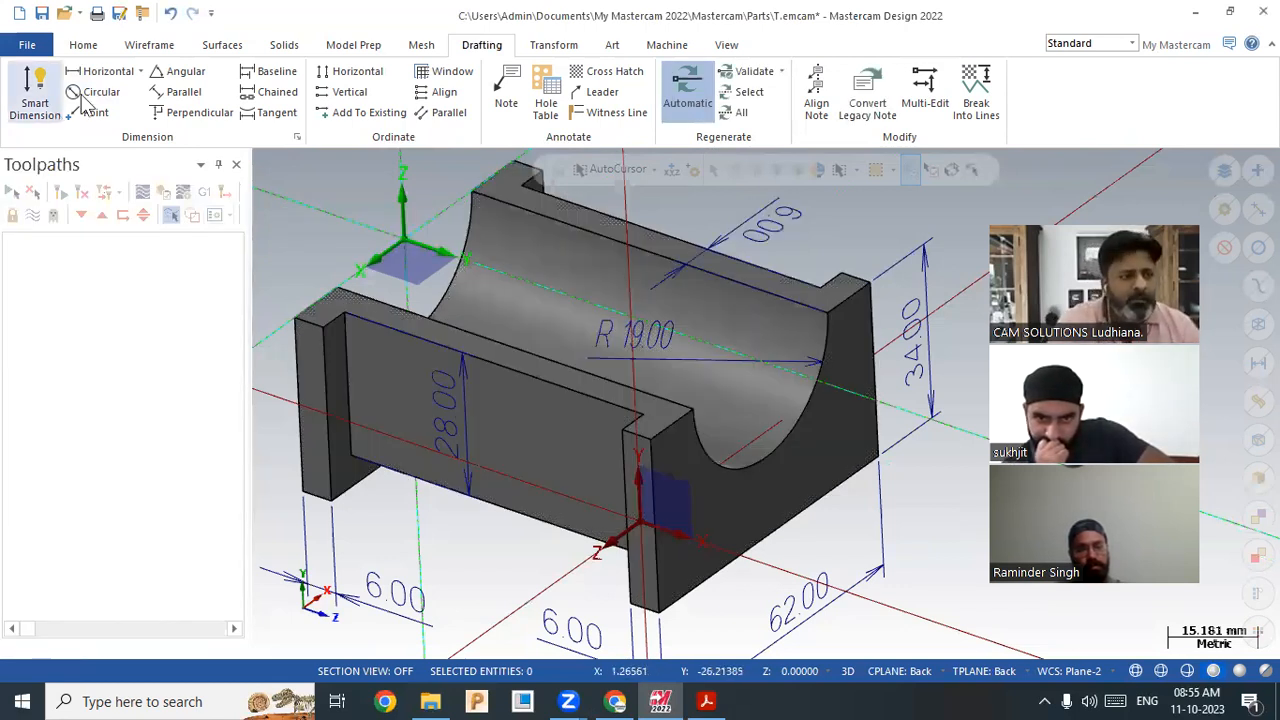
Step: Retry it as a horizontal dimension, cancel again, and leave the Drafting commands
left_click(118, 92)
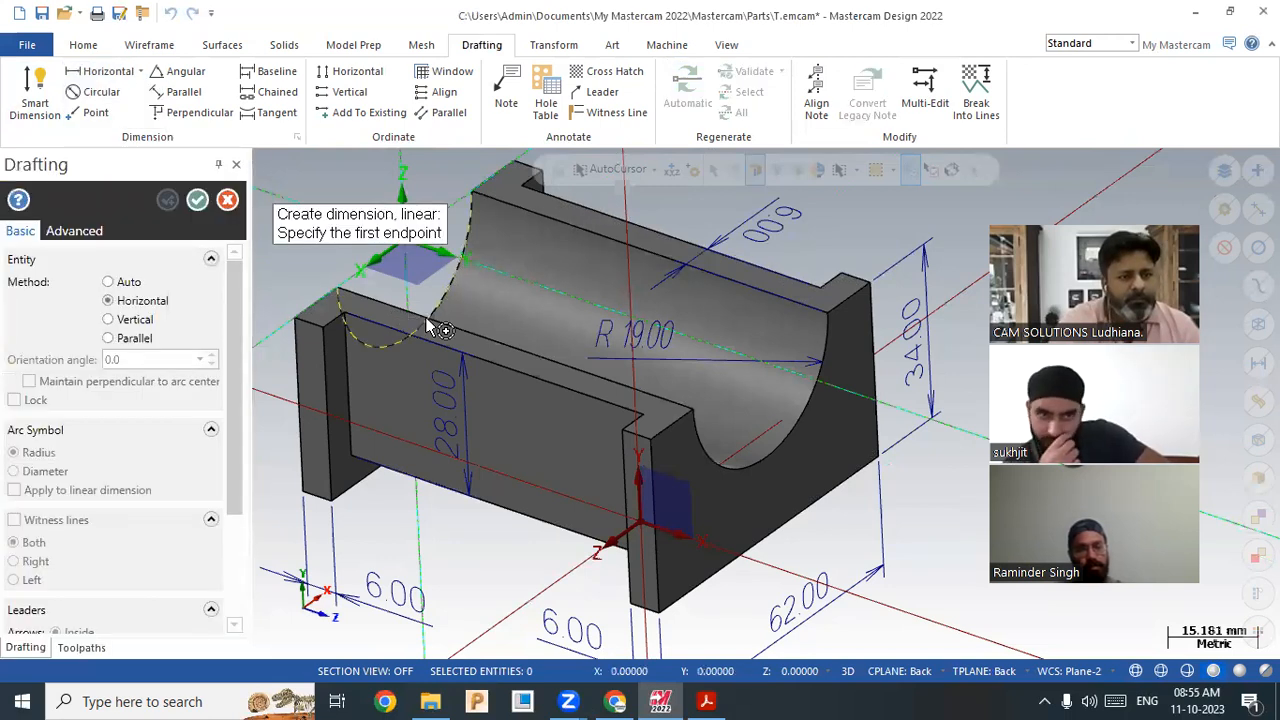
left_click(339, 318)
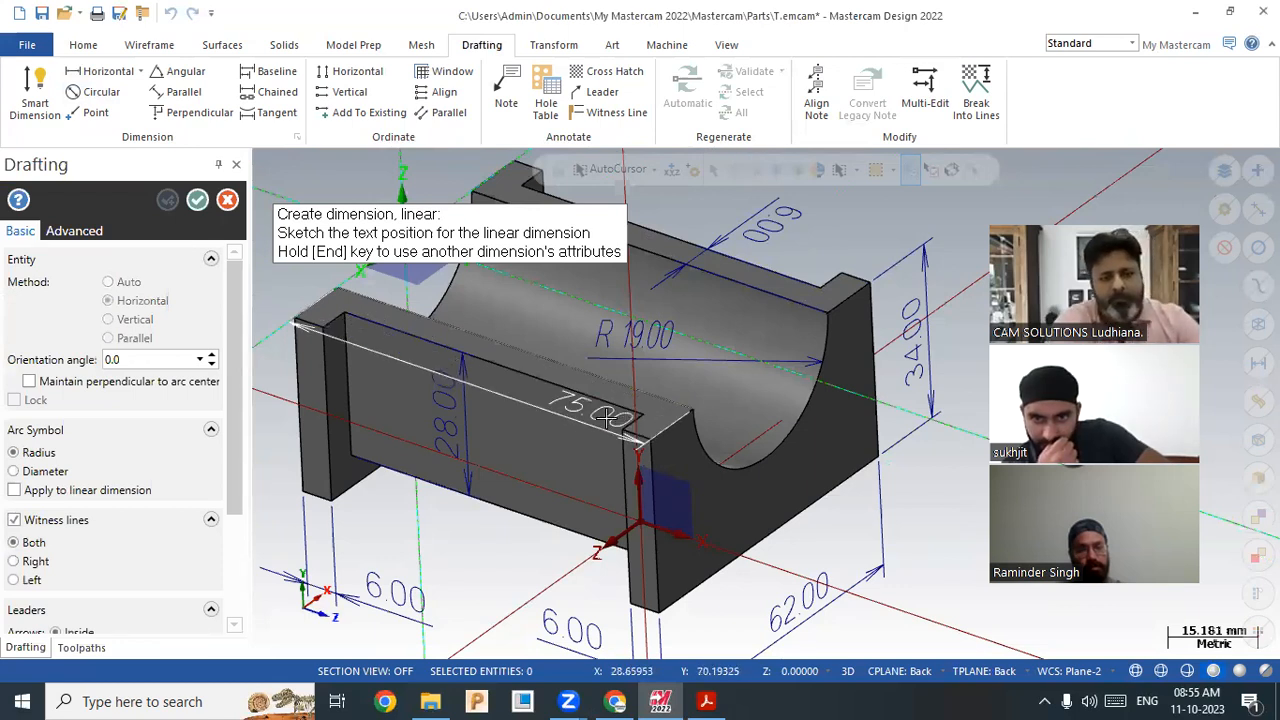
key("Escape")
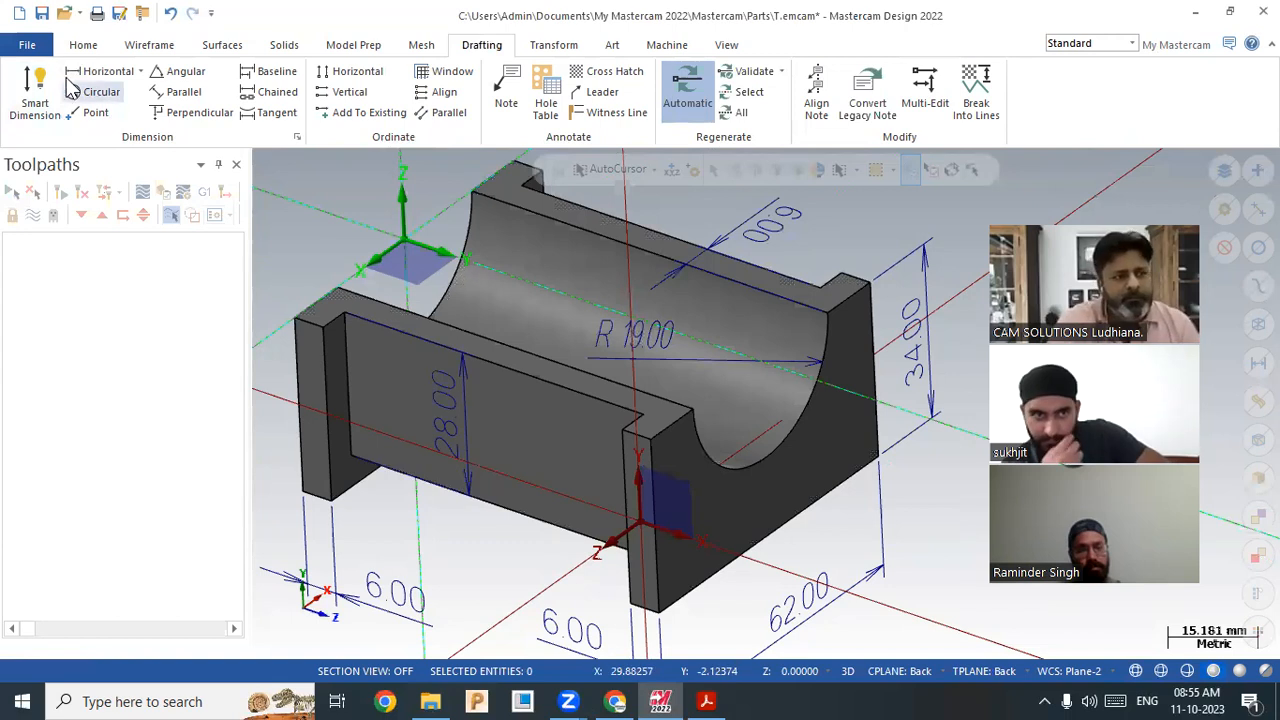
left_click(83, 46)
Step: Draw a line from the arc edge and create a curve along one edge
left_click(149, 45)
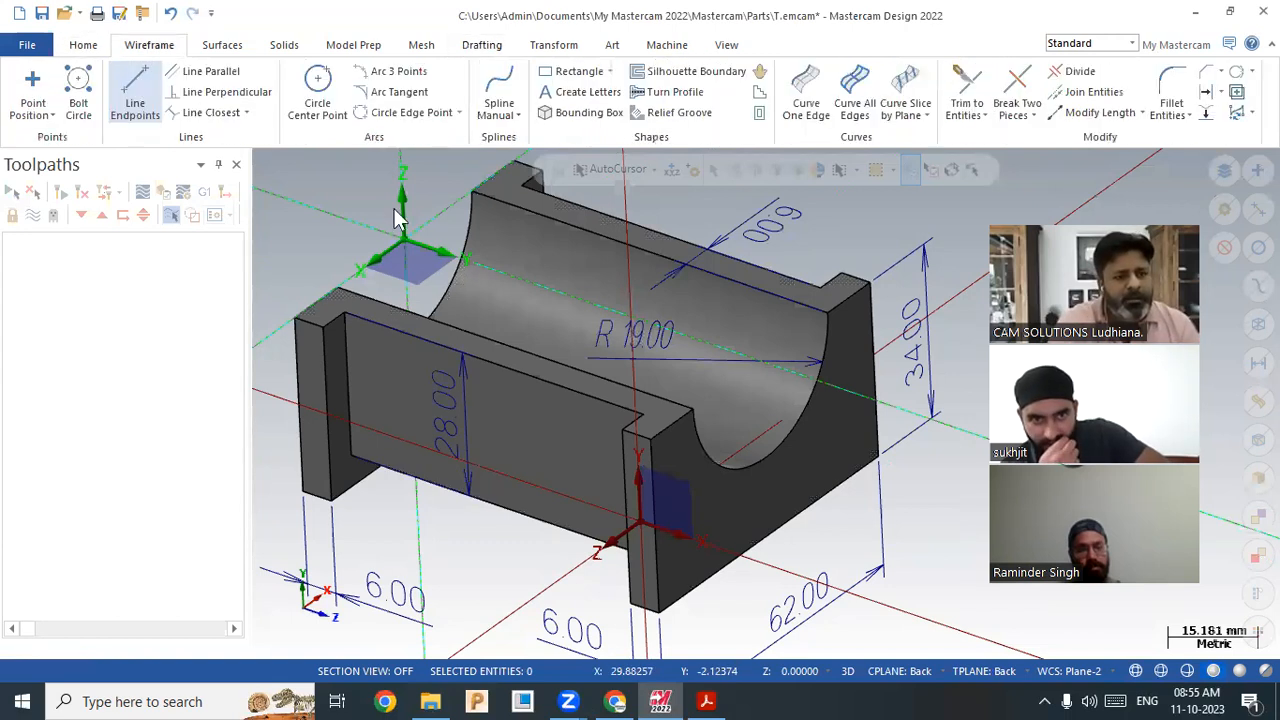
left_click(135, 92)
left_click(660, 415)
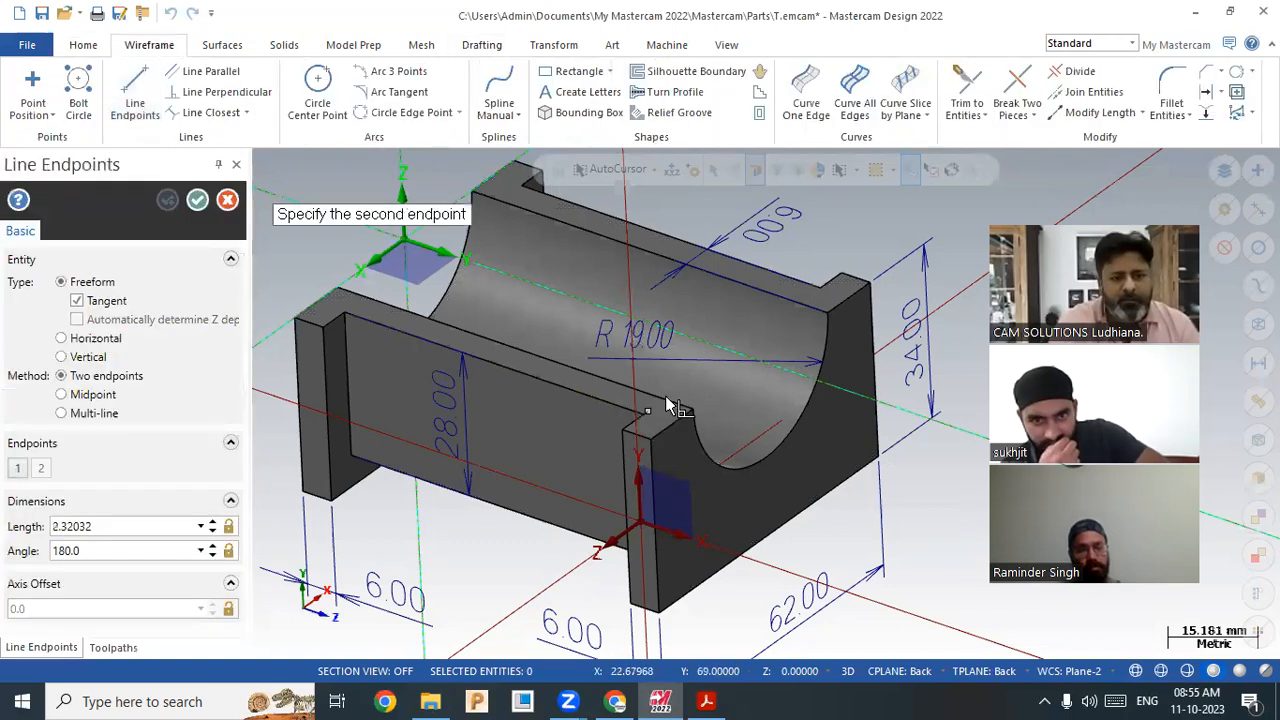
left_click(604, 405)
left_click(804, 104)
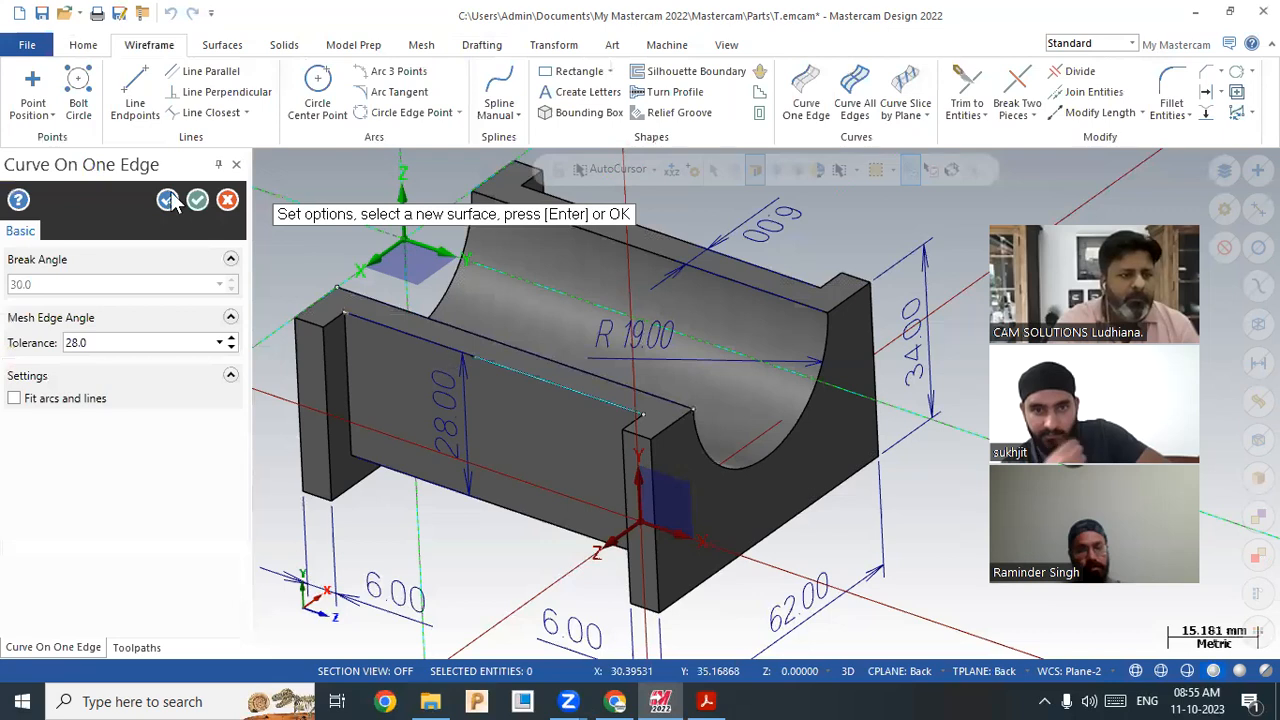
left_click(197, 200)
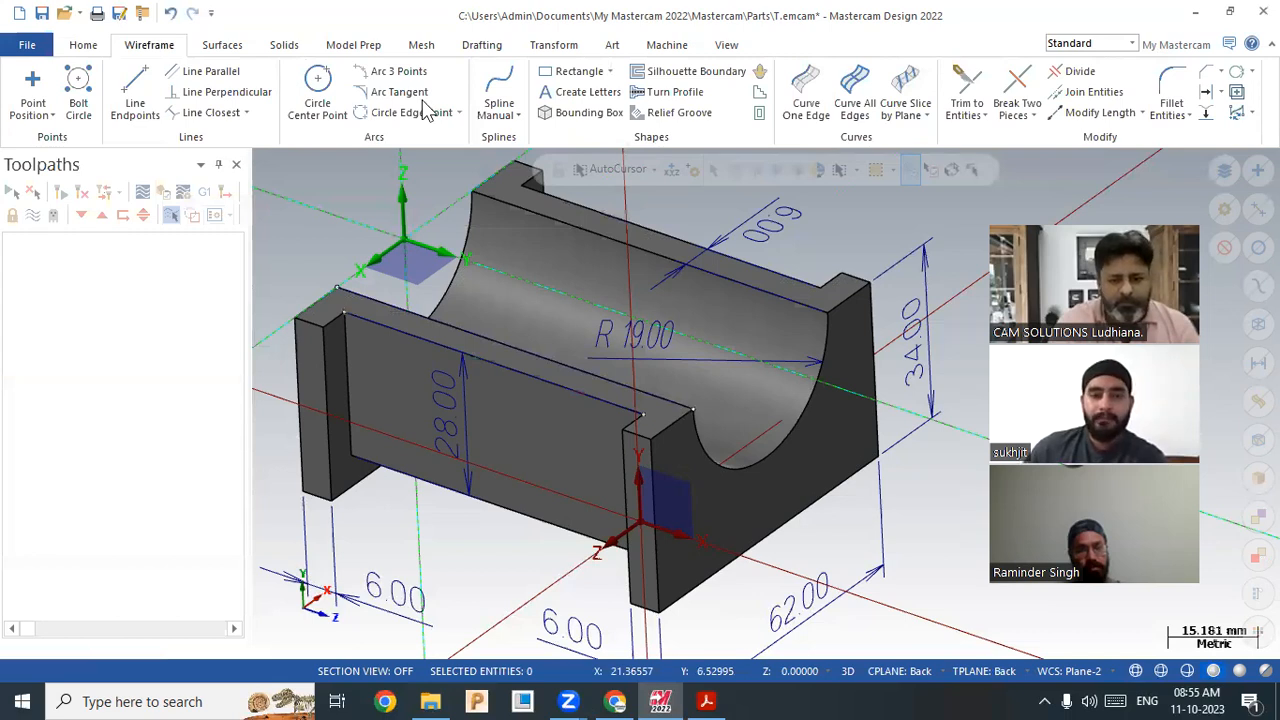
Step: Set the work coordinate system back to the Back plane
left_click(1050, 678)
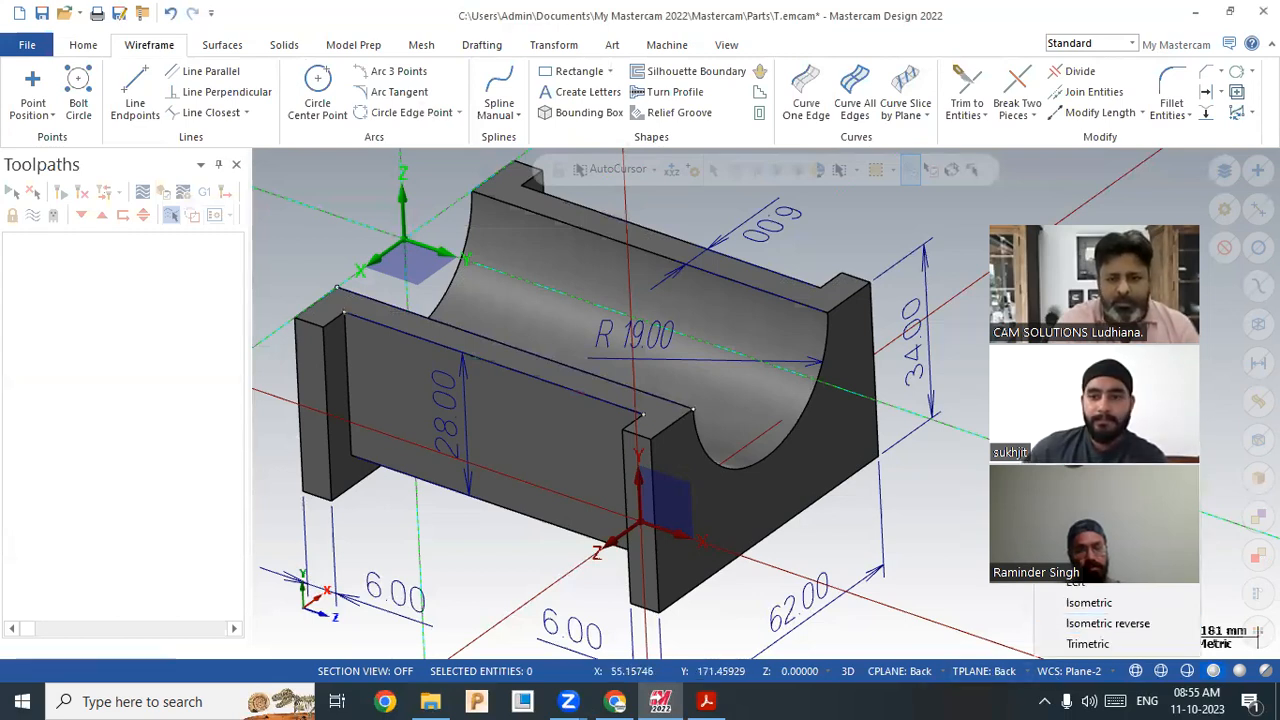
mouse_move(1090, 452)
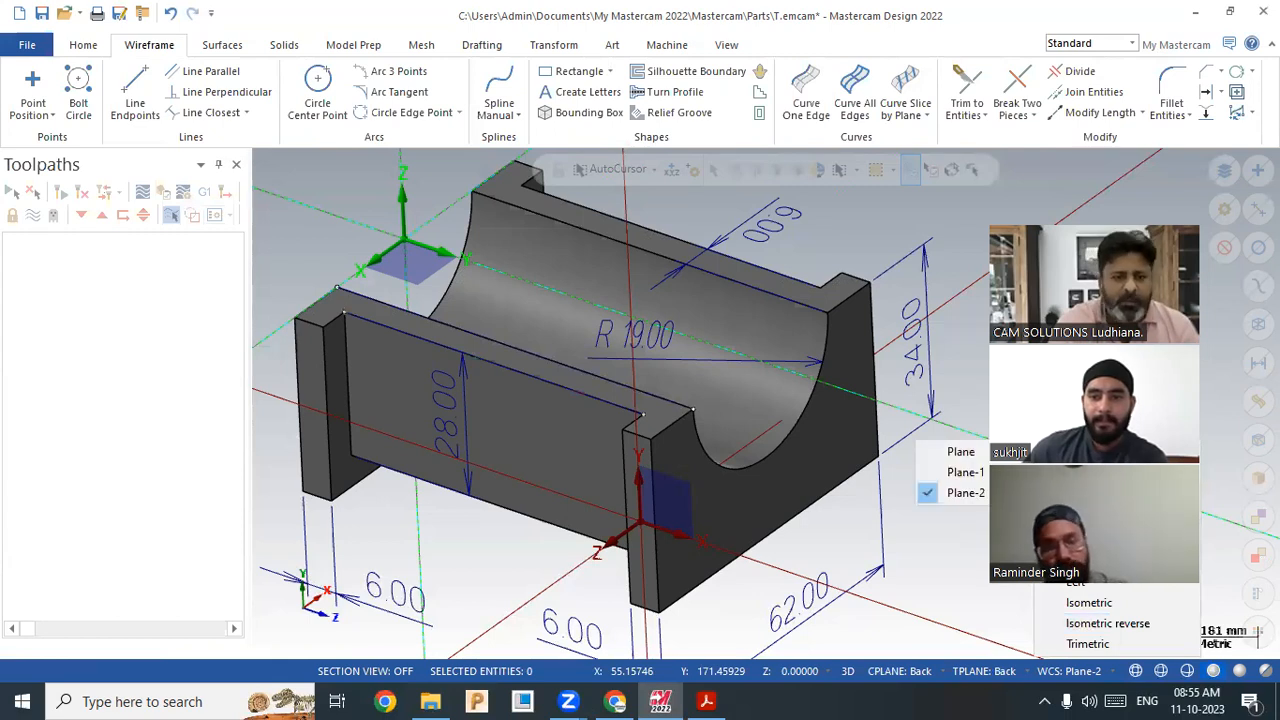
left_click(1078, 520)
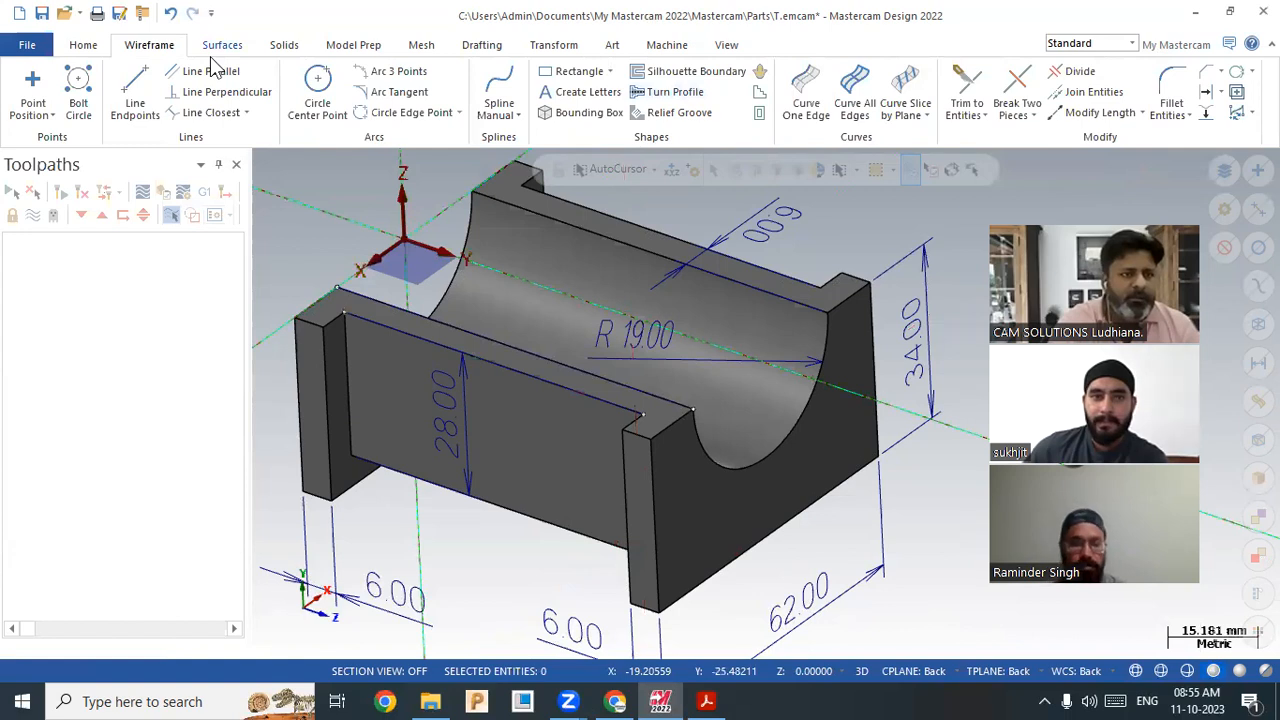
Step: Dimension the front wall's two top corners with a 6.00 horizontal dimension
scroll(106, 88, "down", 5)
left_click(100, 71)
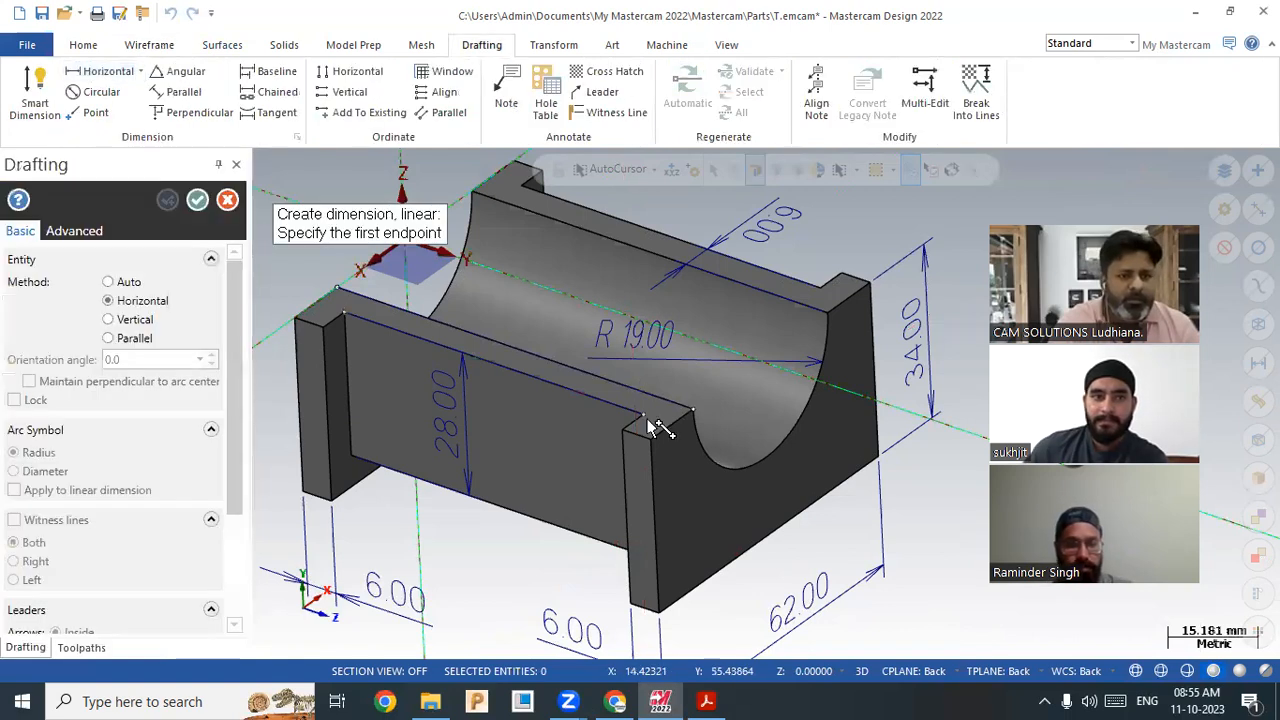
left_click(643, 392)
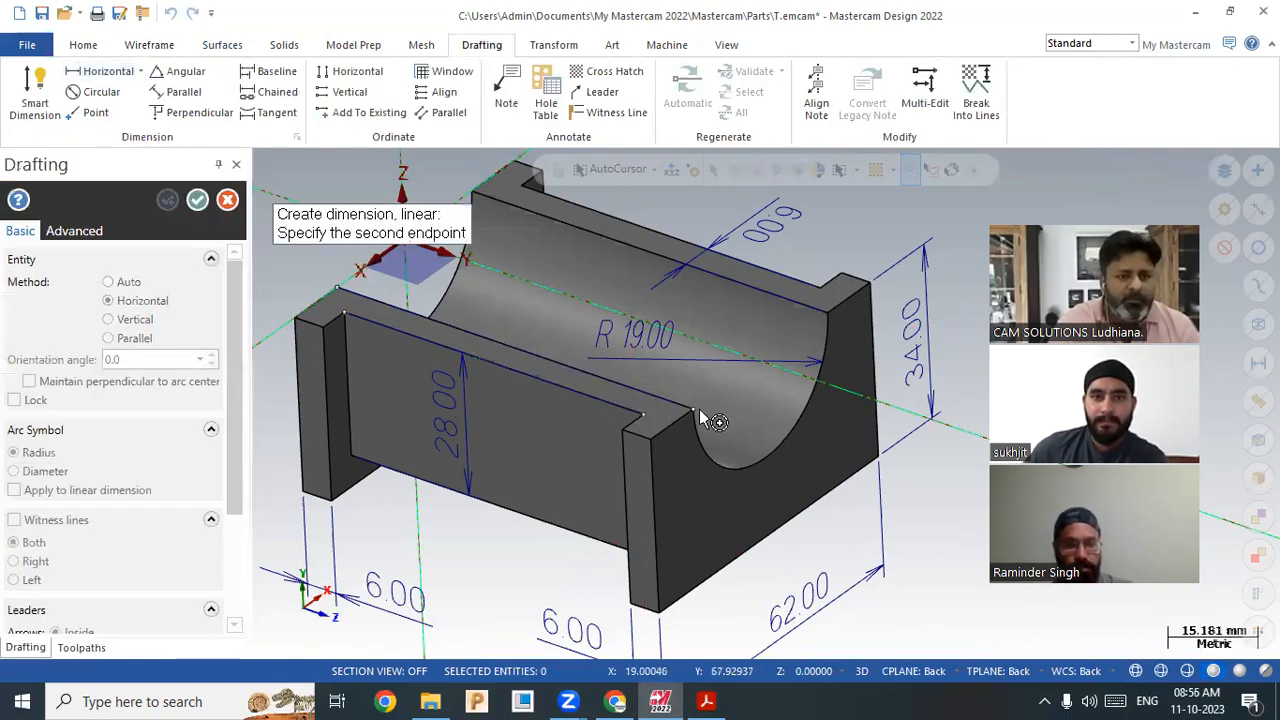
left_click(636, 432)
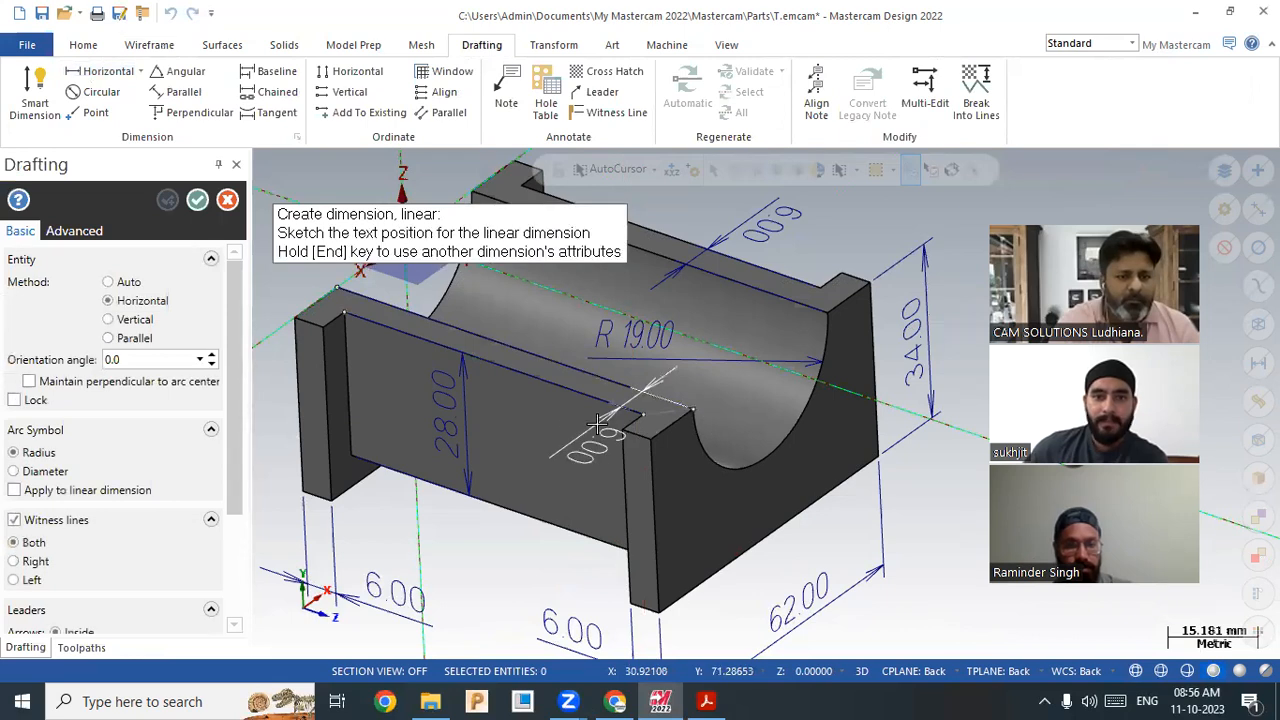
left_click(555, 413)
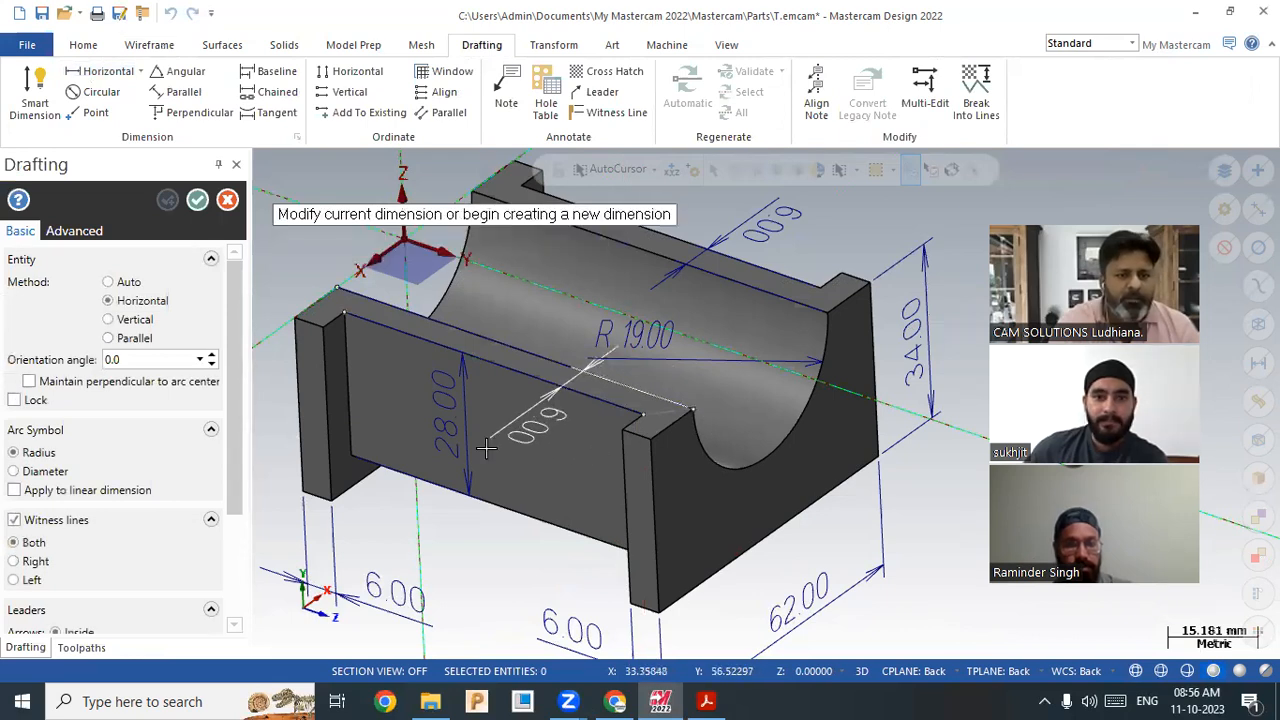
left_click(228, 200)
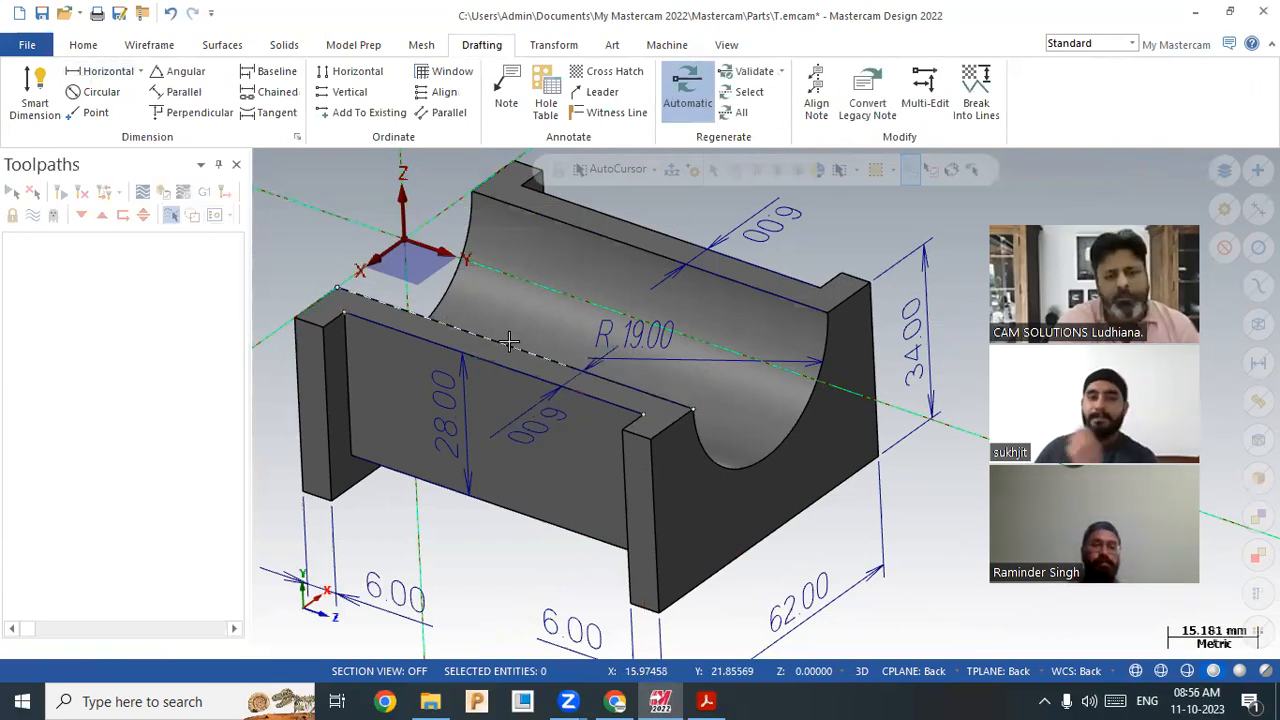
scroll(612, 345, "down", 2)
scroll(742, 421, "up", 1)
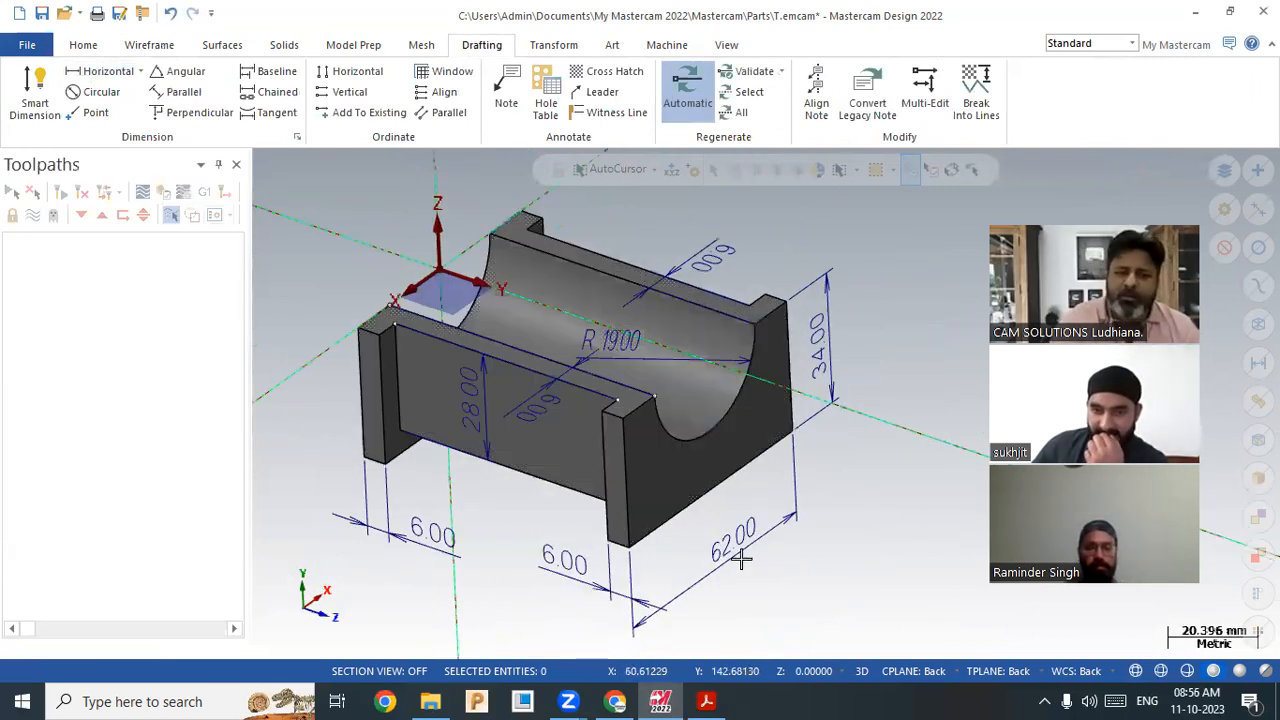
scroll(835, 450, "down", 1)
scroll(580, 362, "up", 1)
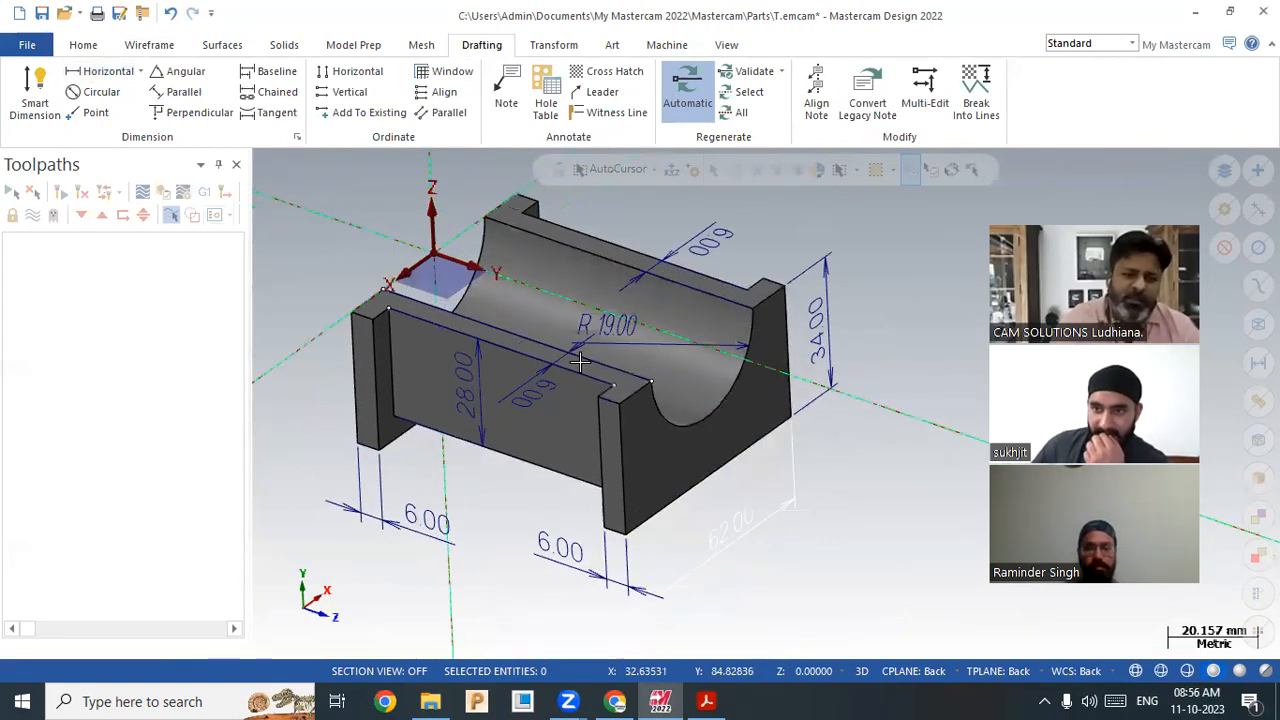
scroll(720, 510, "up", 1)
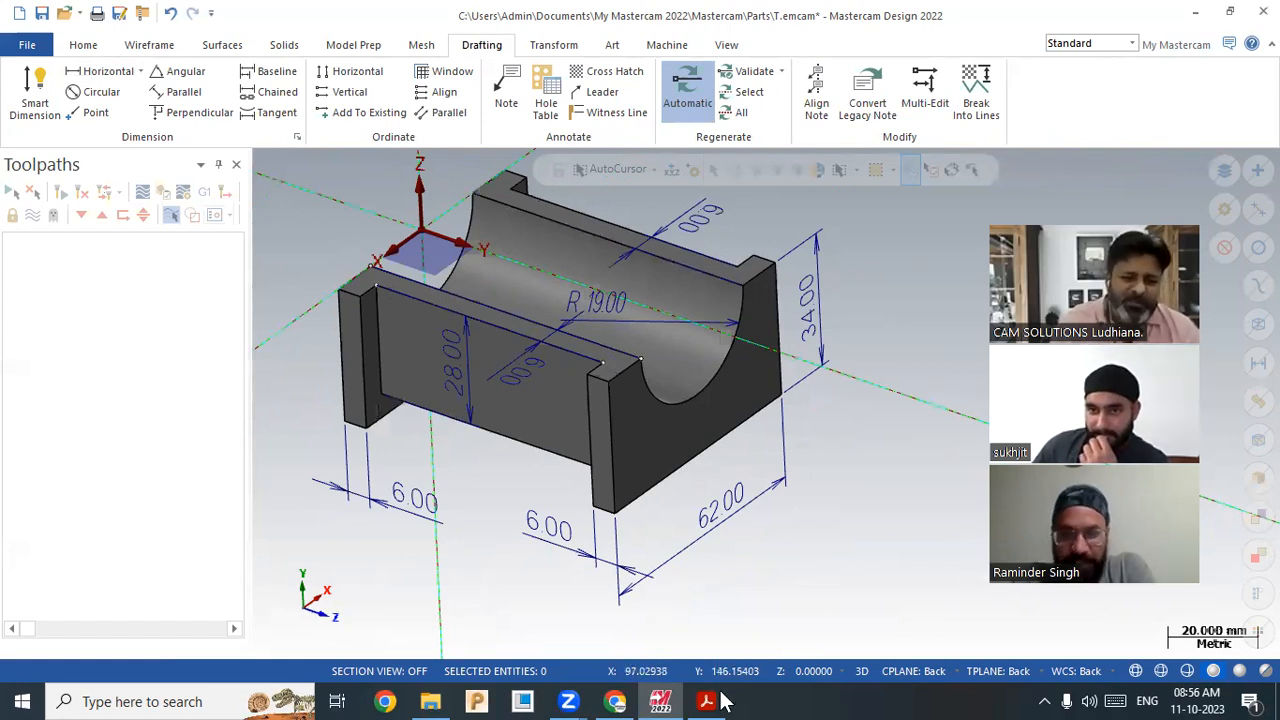
mouse_move(724, 703)
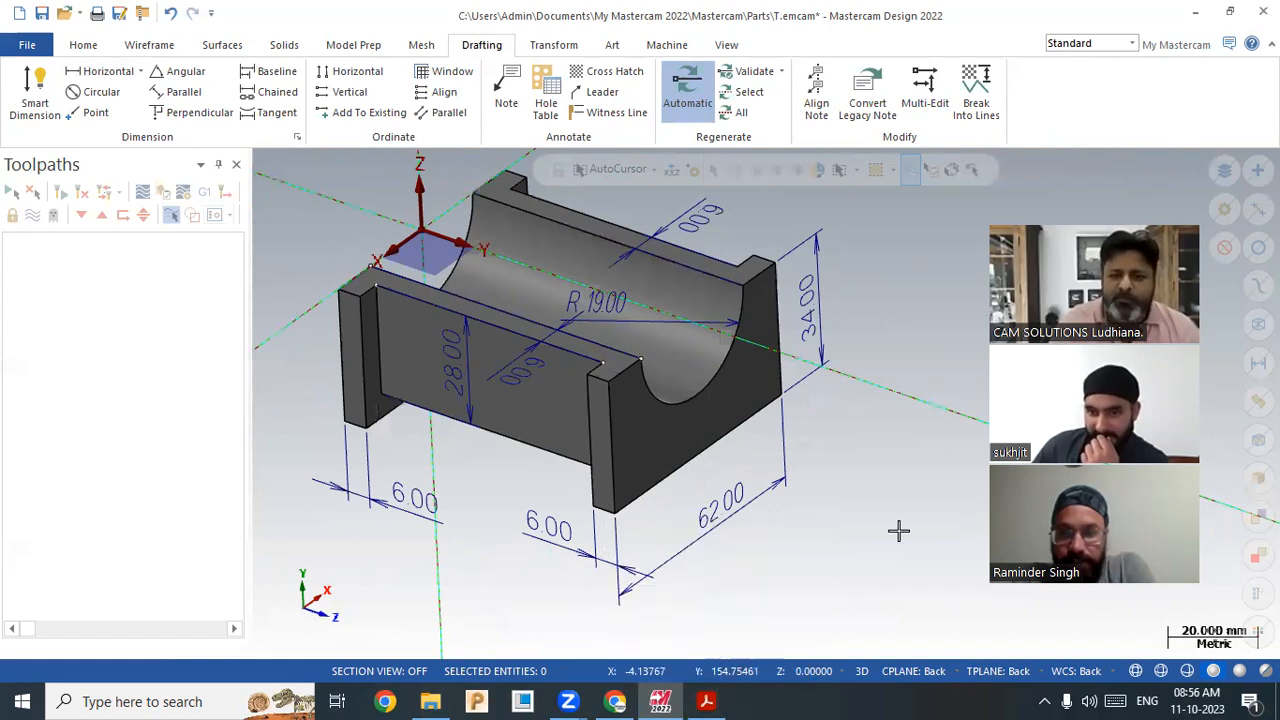
left_click_drag(1145, 224, 1160, 164)
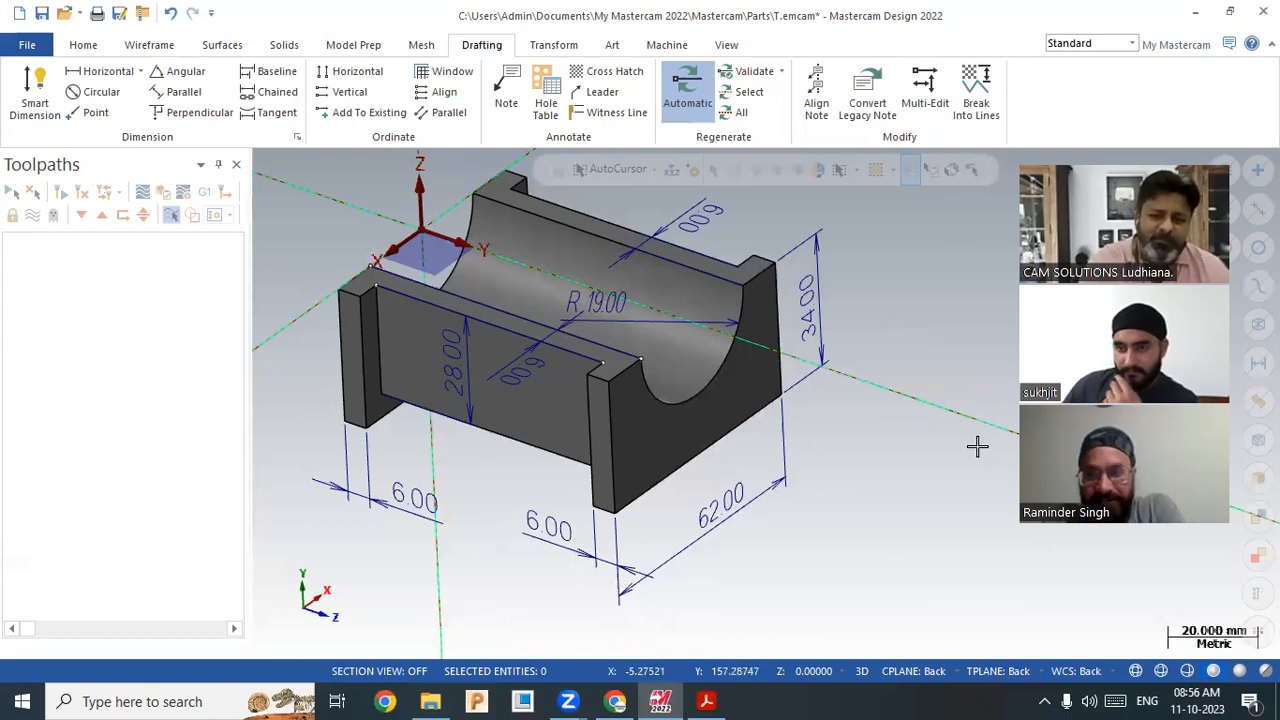
middle_click_drag(842, 481, 831, 476)
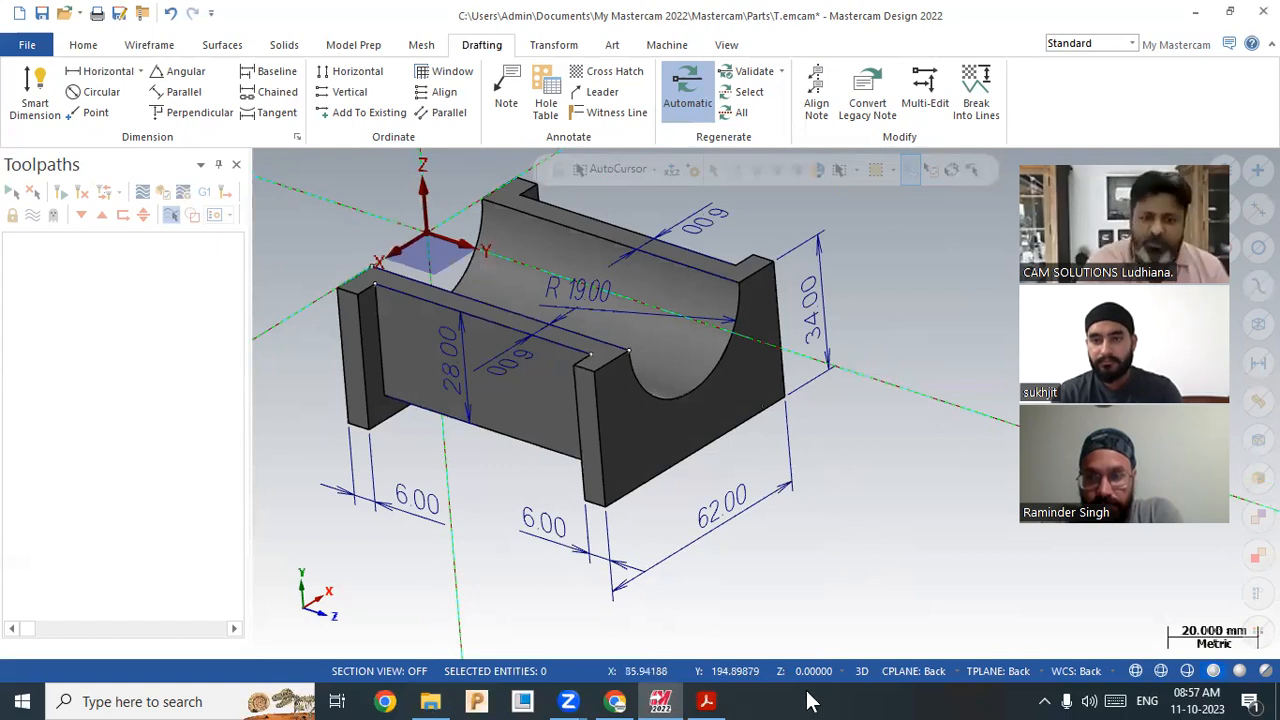
left_click(618, 702)
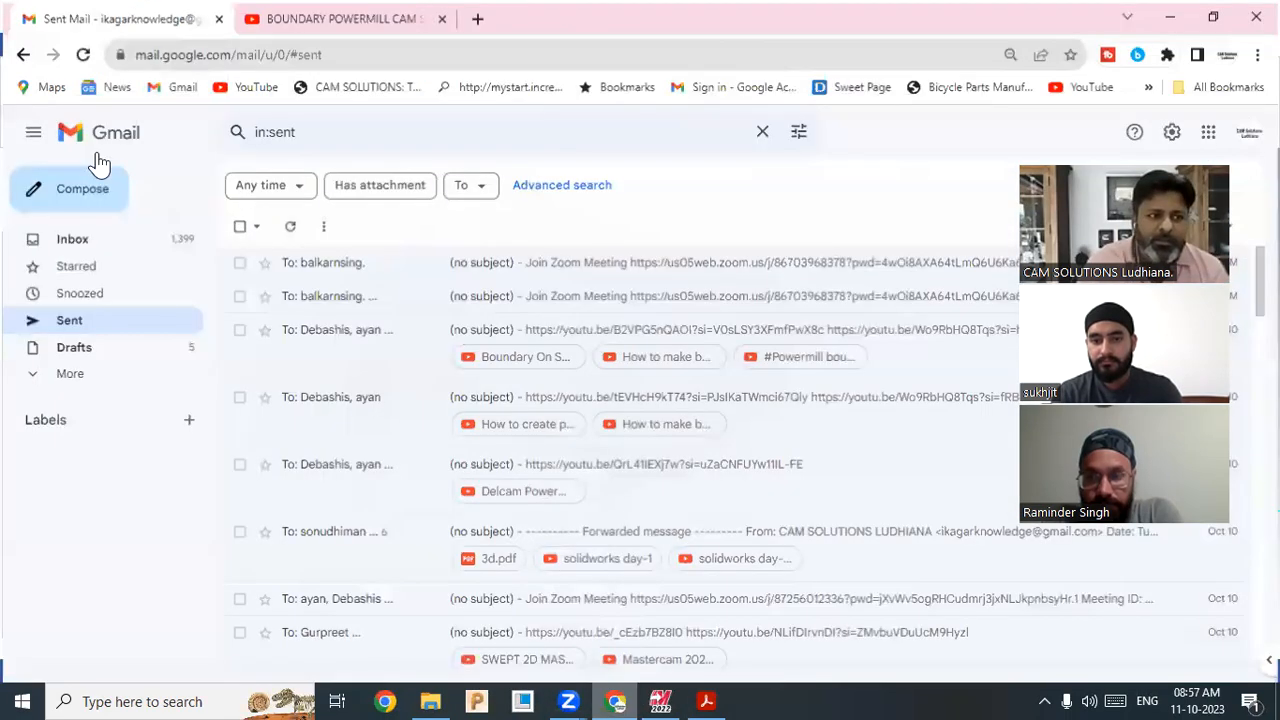
left_click(83, 54)
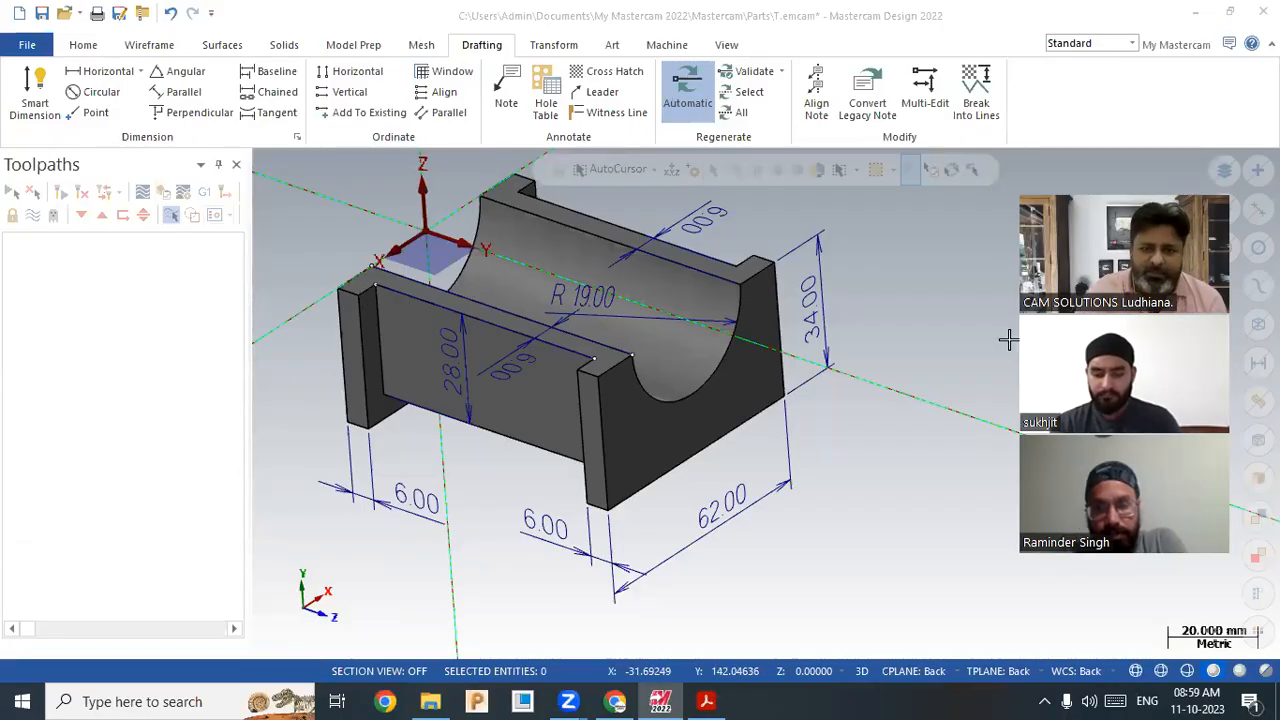
left_click_drag(1216, 181, 1171, 181)
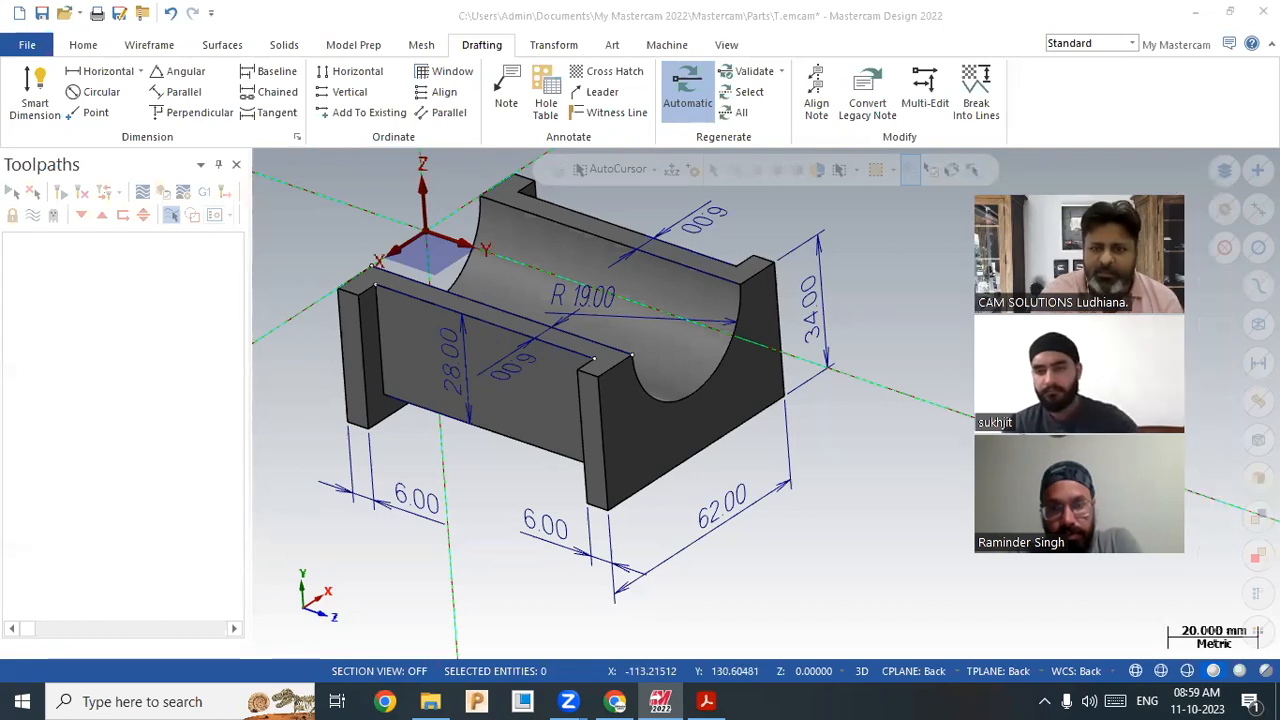
Step: Select every dimension with the Quick Mask dimension button and blank them from the Home tab
left_click(1256, 324)
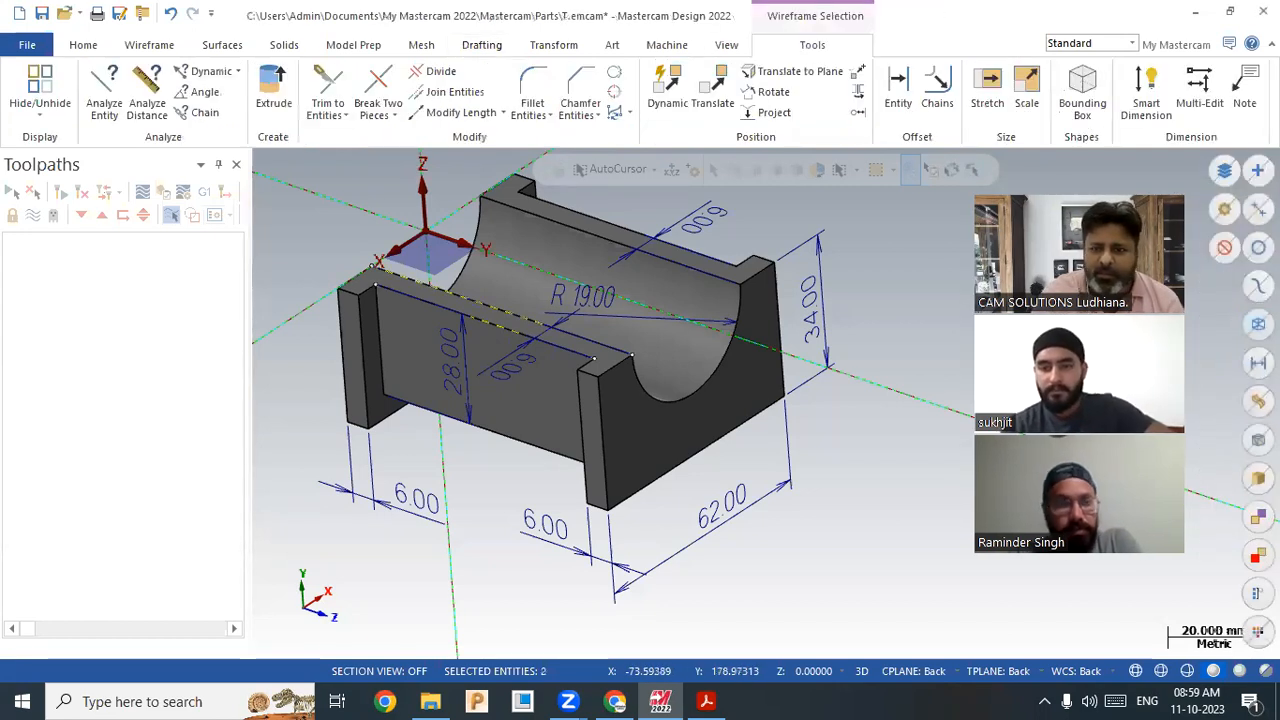
left_click(1258, 362)
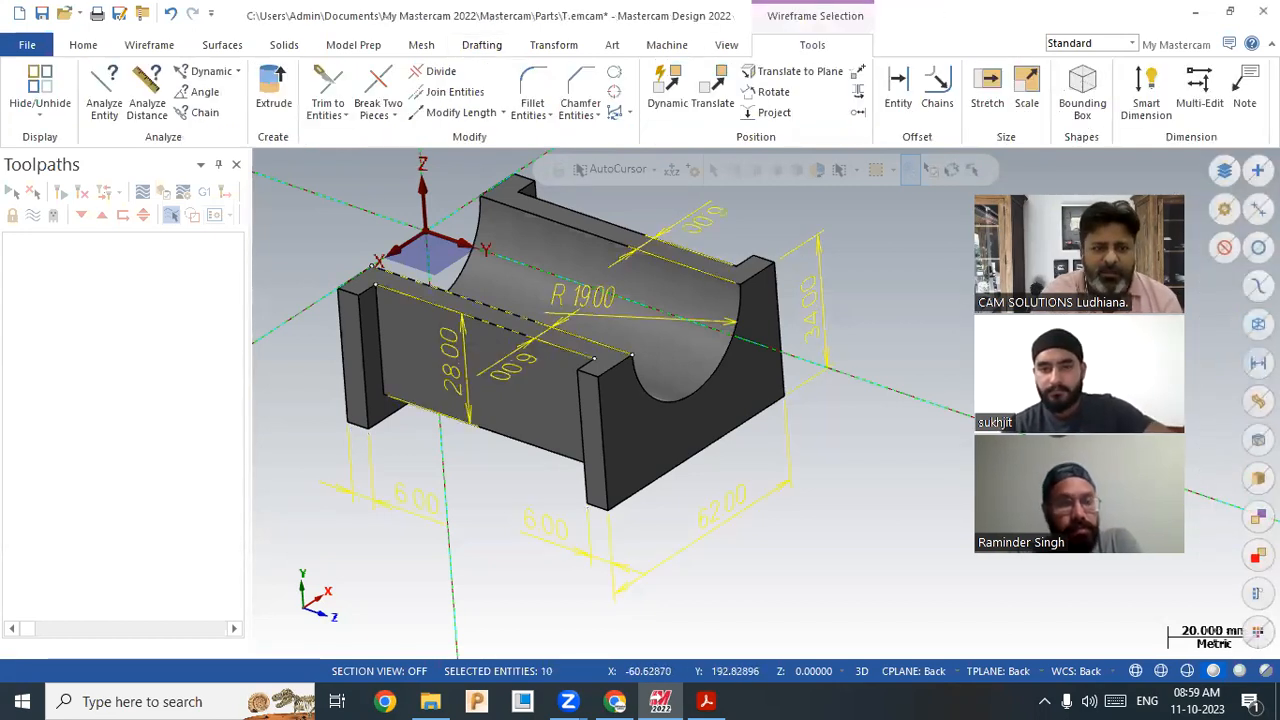
left_click(83, 45)
left_click(728, 113)
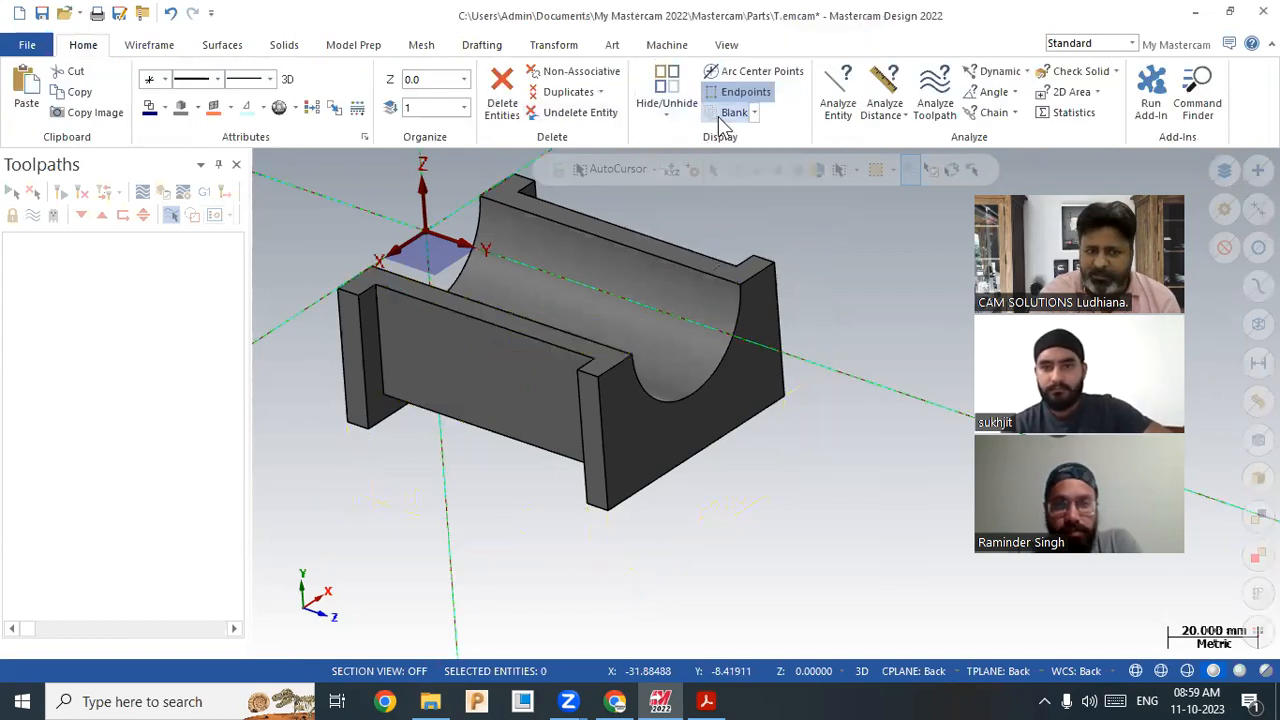
scroll(537, 417, "down", 2)
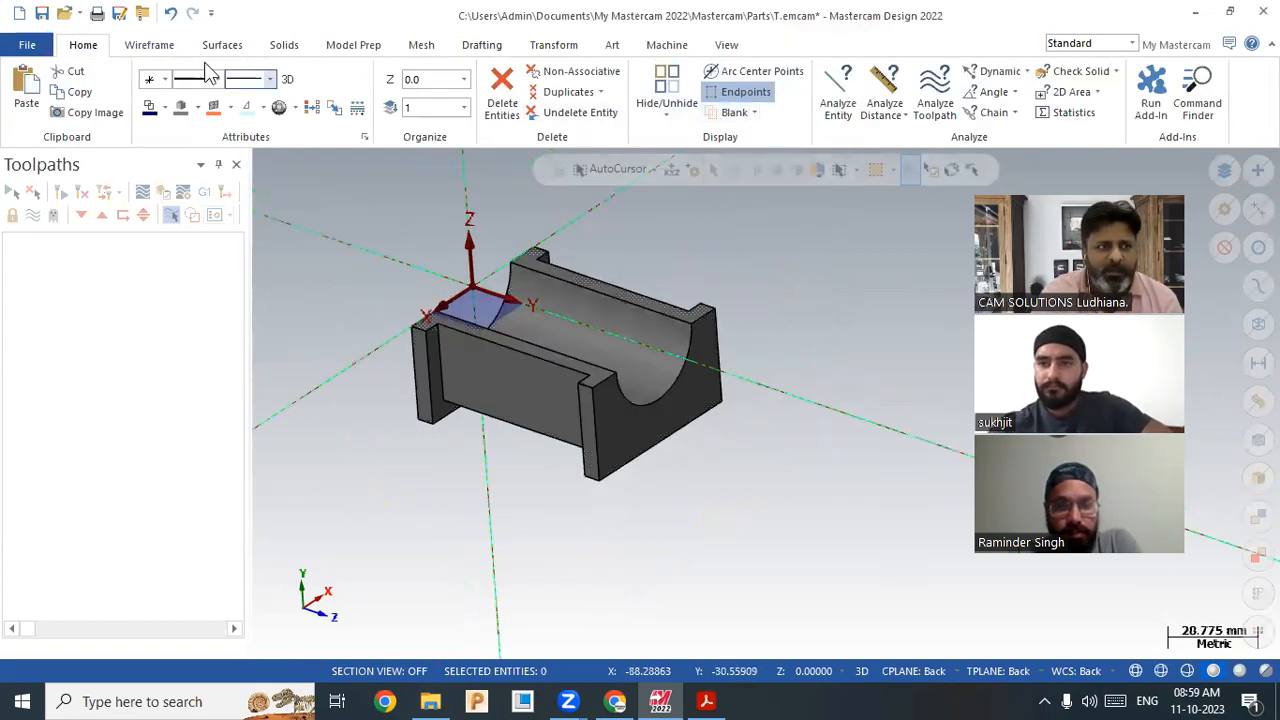
Step: Browse the Wireframe, Surfaces, Drafting and Solids ribbon tabs
left_click(149, 45)
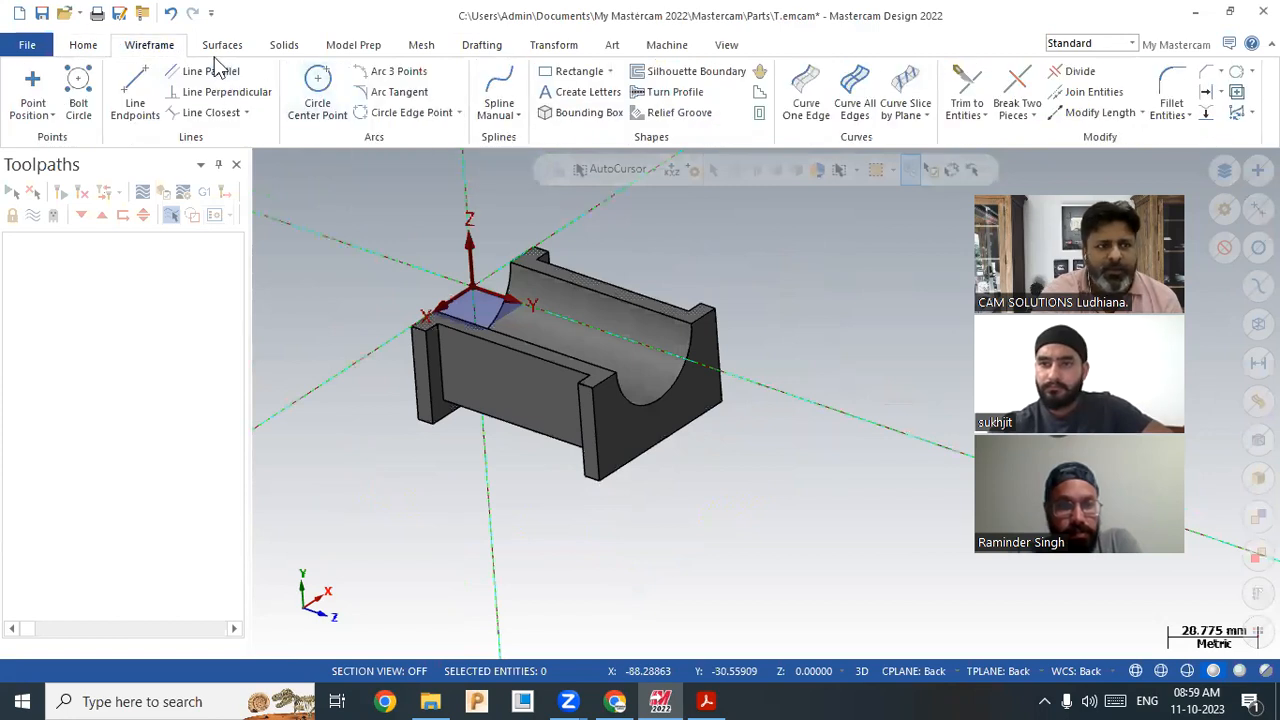
left_click(84, 47)
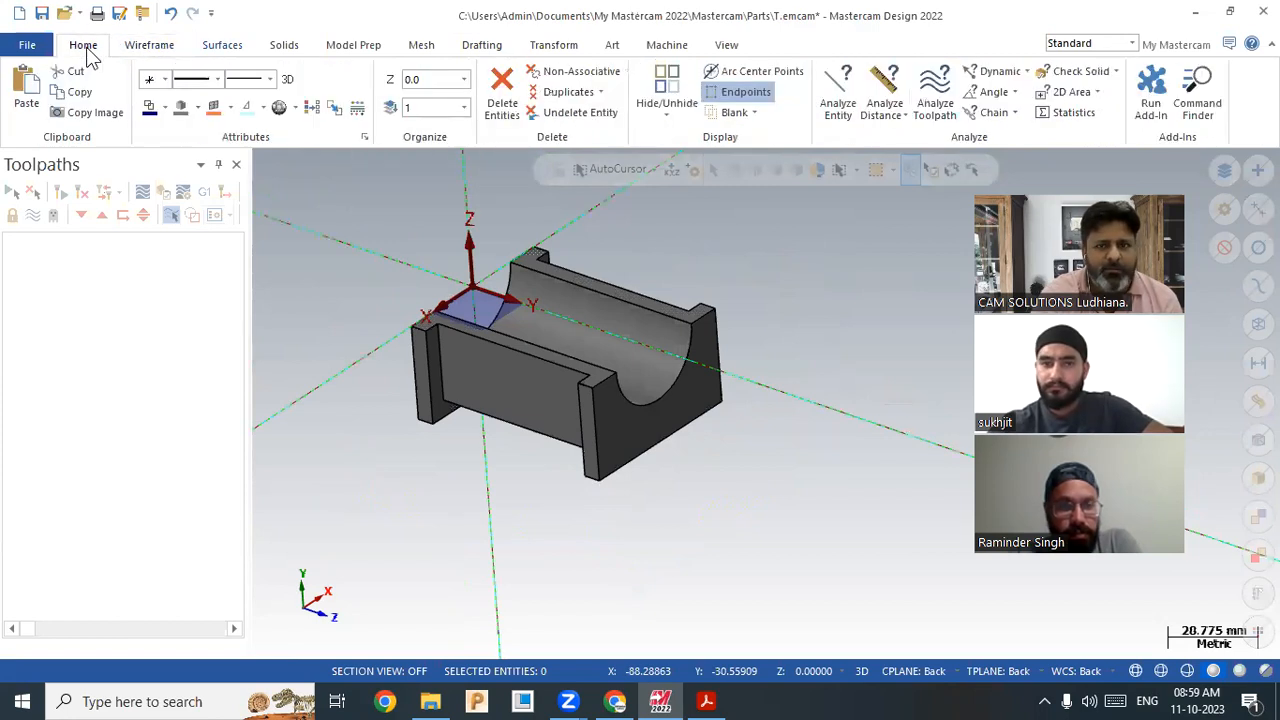
left_click(146, 46)
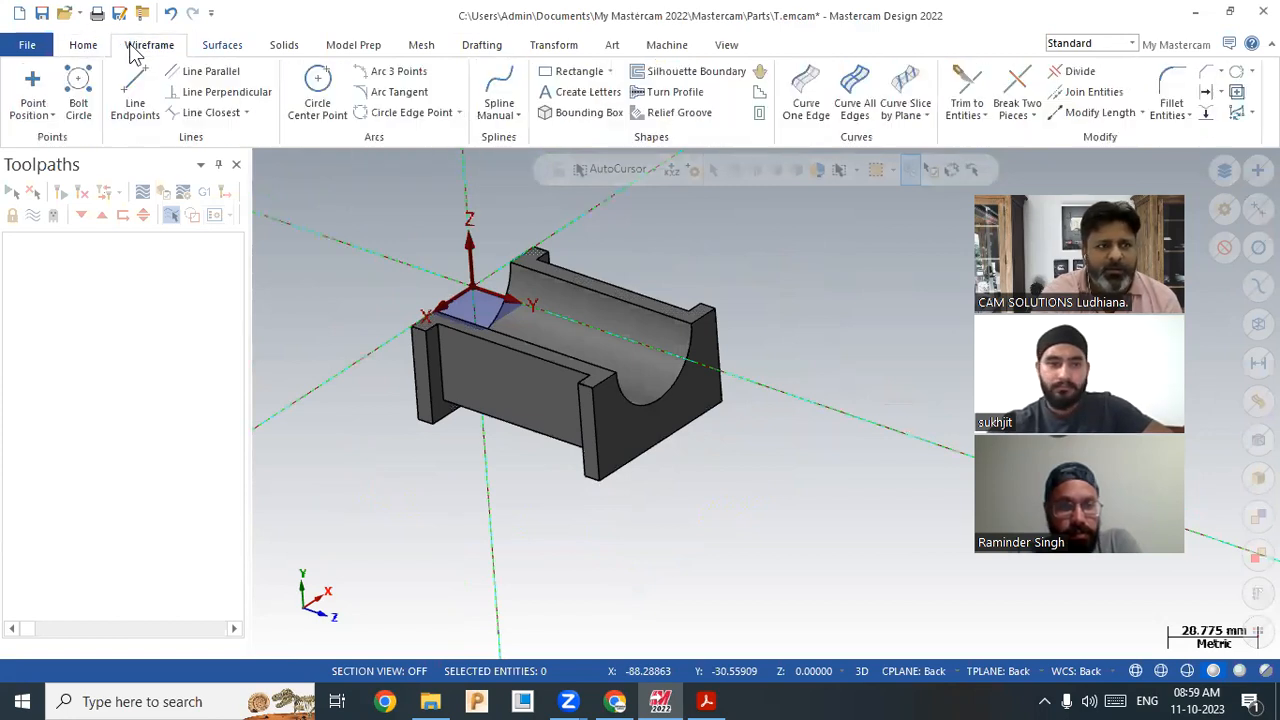
left_click(205, 46)
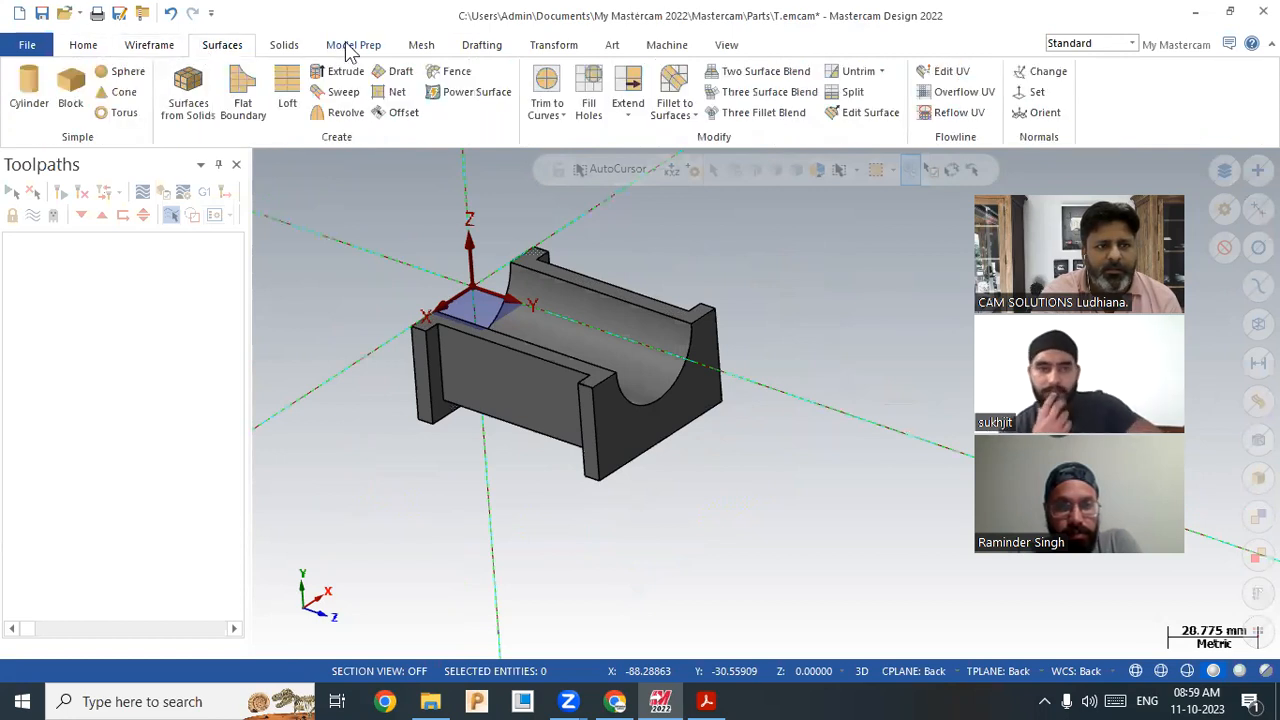
left_click(470, 46)
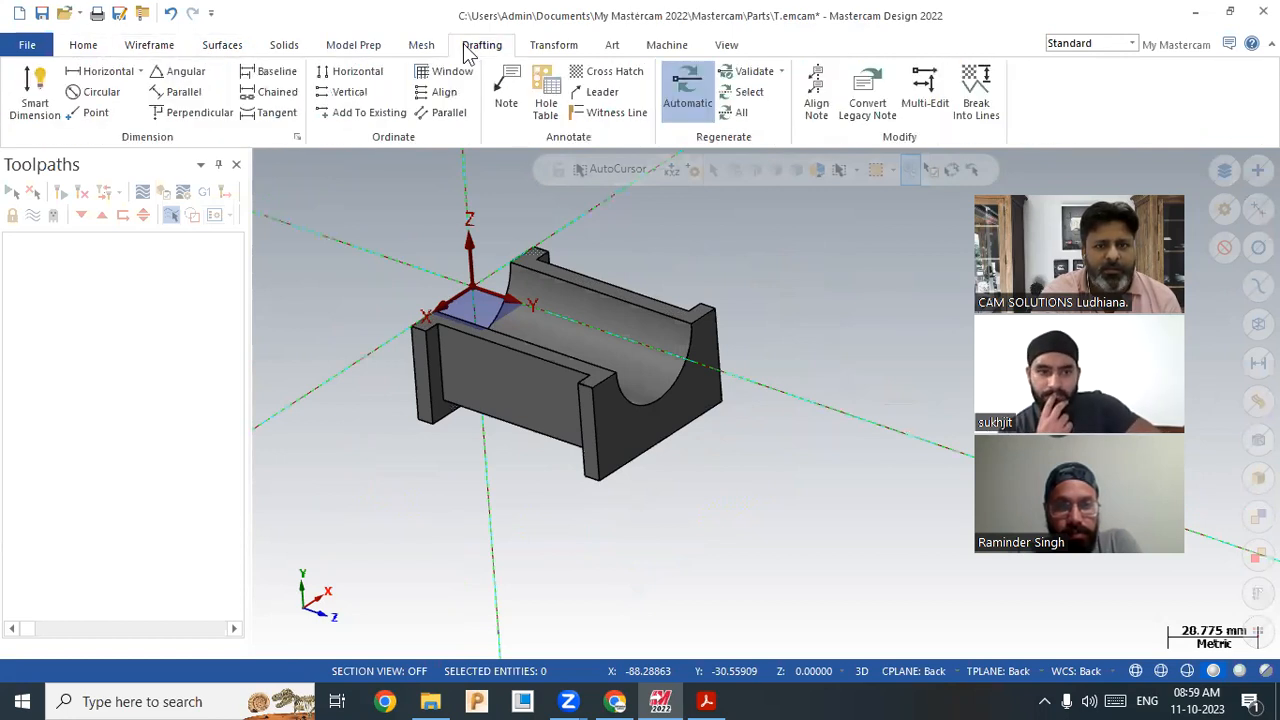
left_click(152, 46)
left_click(220, 46)
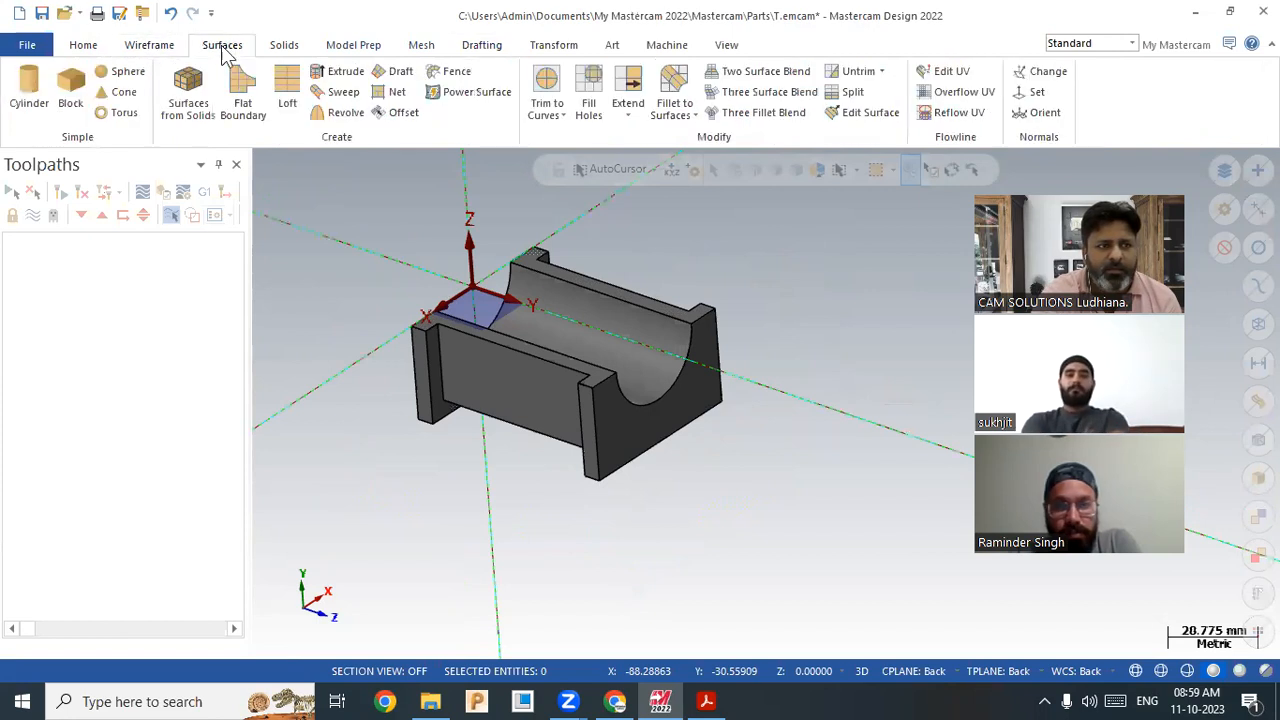
left_click(285, 45)
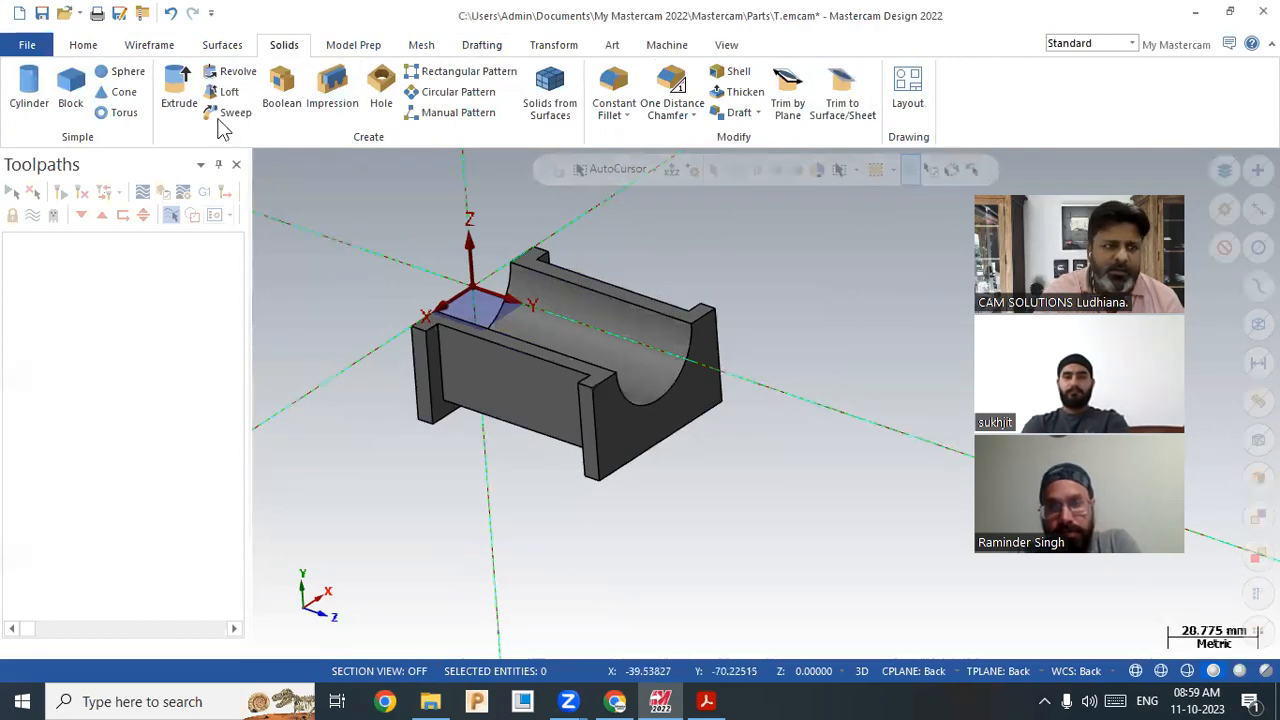
Step: Start another Blank from the Home tab and end it without picking anything
left_click(83, 45)
left_click(737, 112)
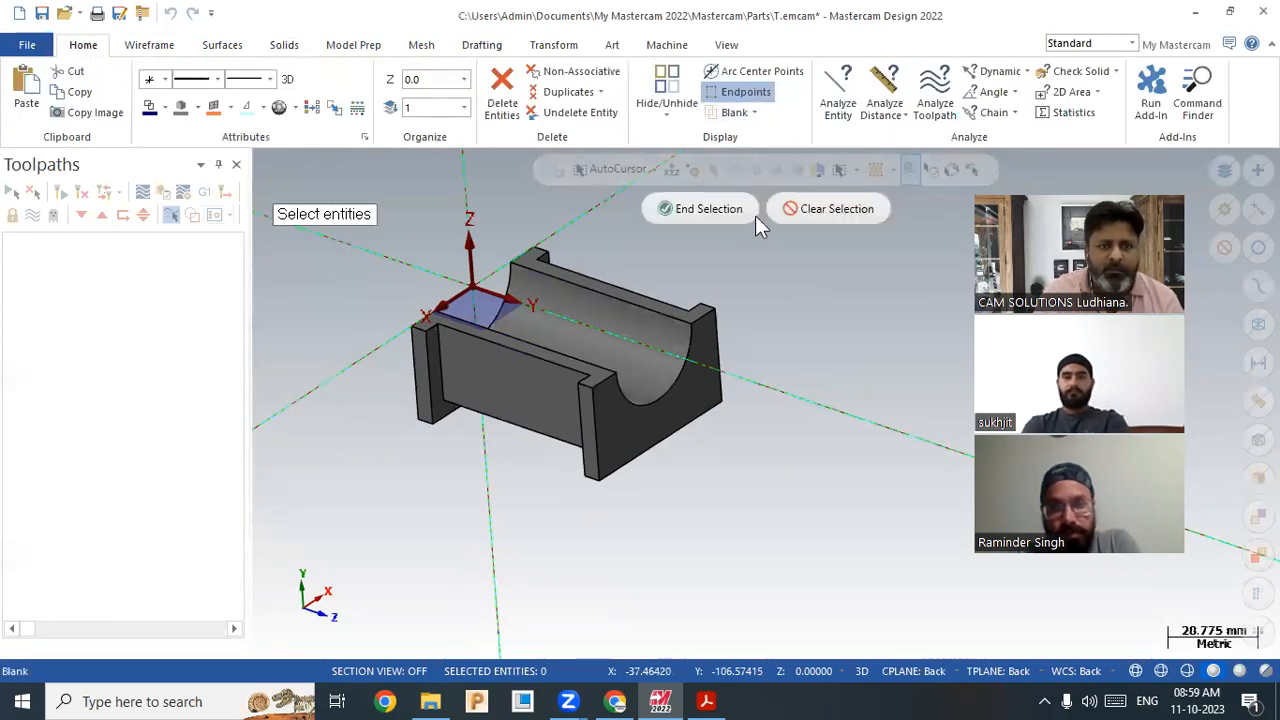
left_click(684, 209)
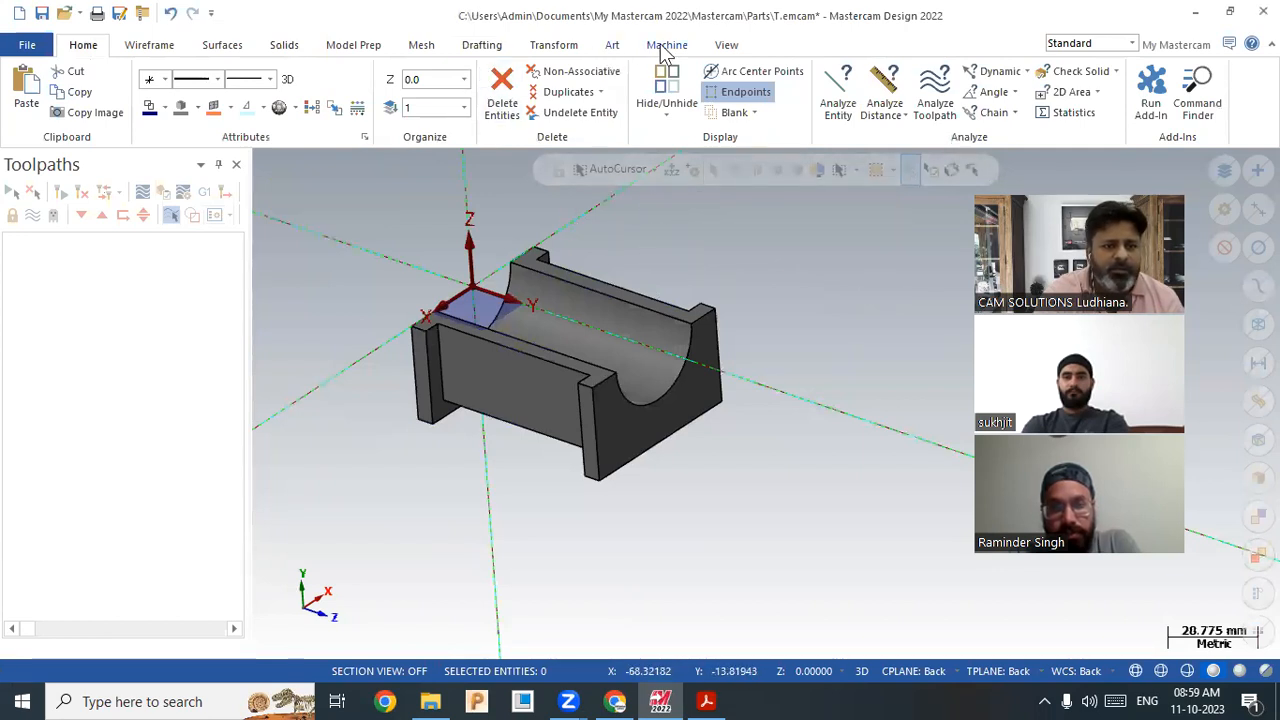
Step: Create a Solids Layout of the U-block using 3 View DIN at scale factor 1.0
left_click(289, 46)
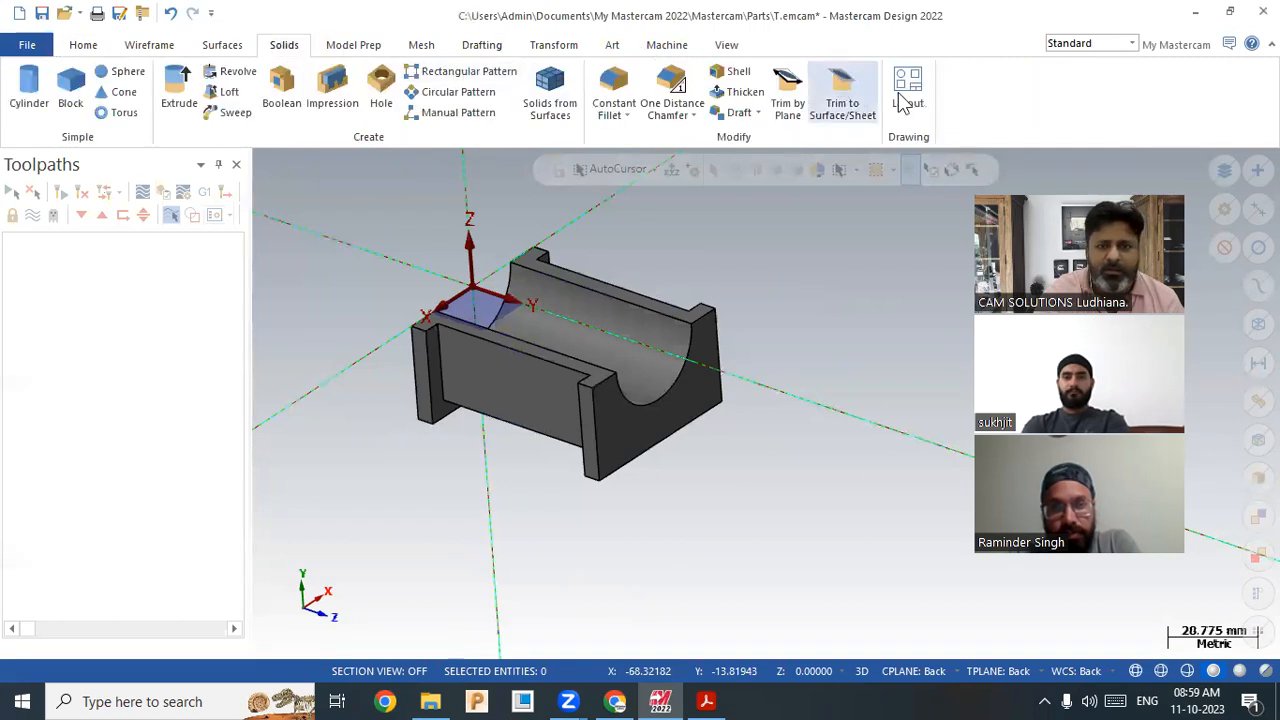
left_click(908, 100)
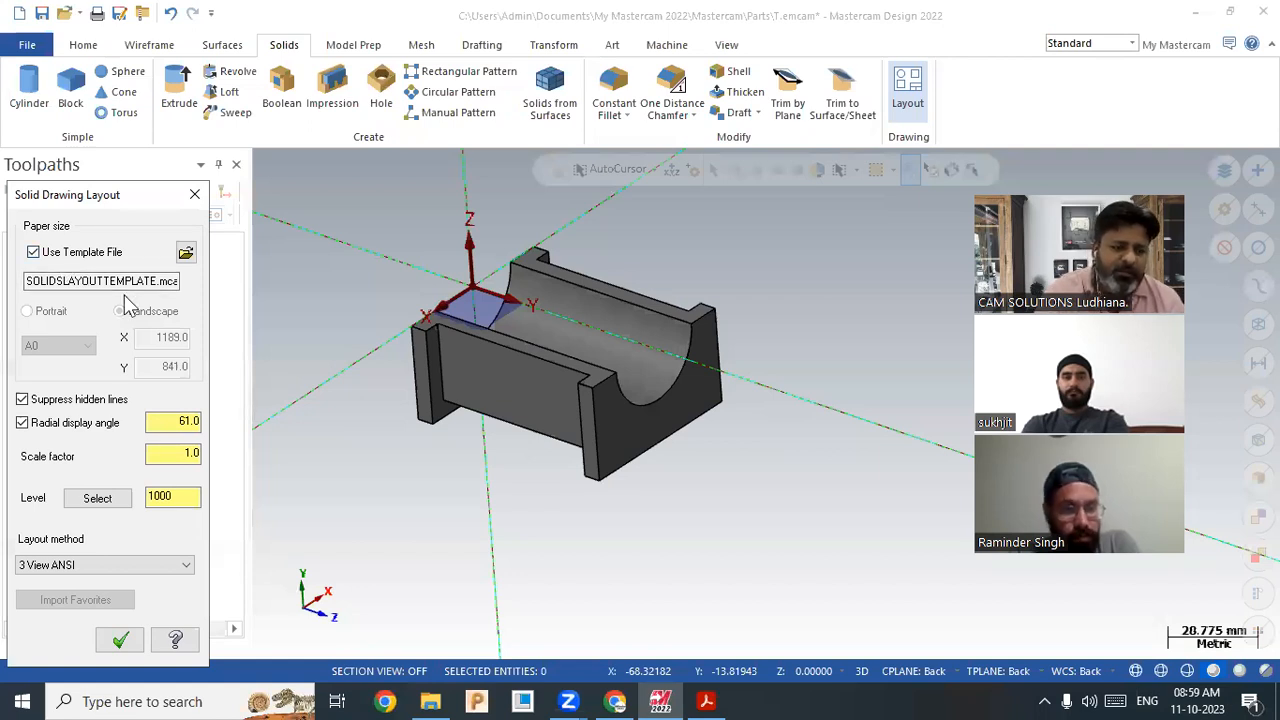
left_click(151, 566)
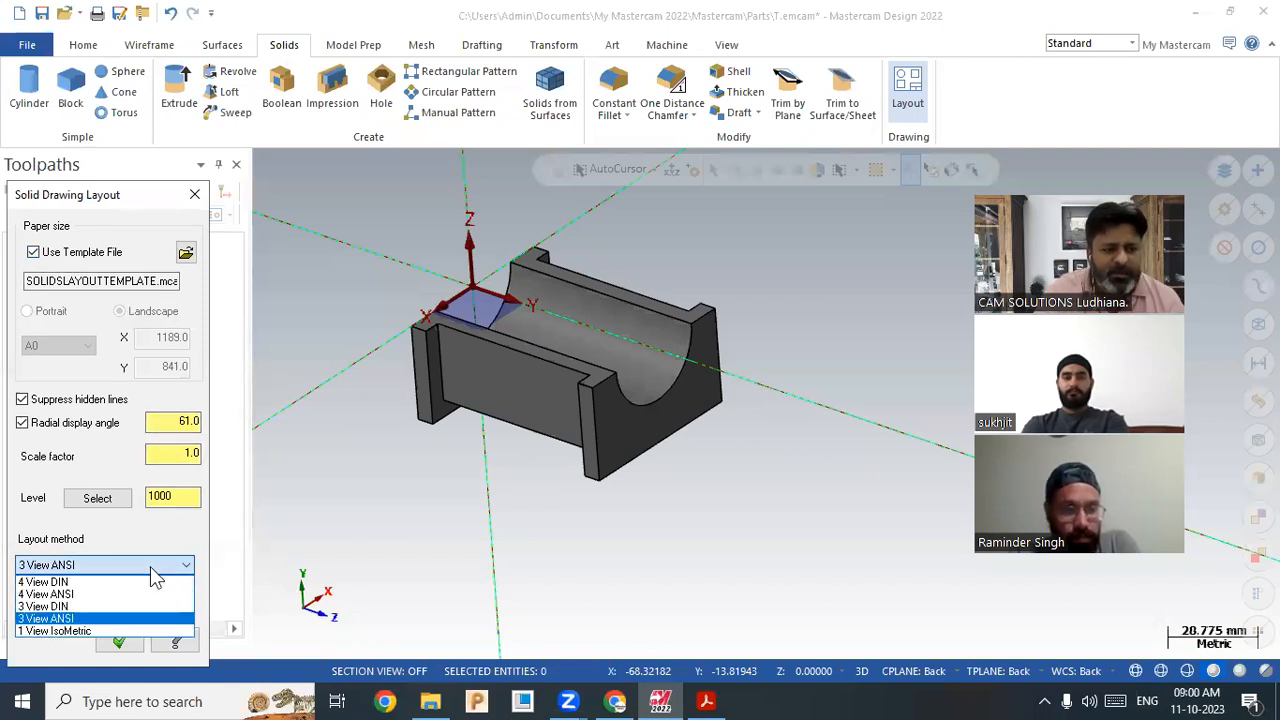
left_click(86, 607)
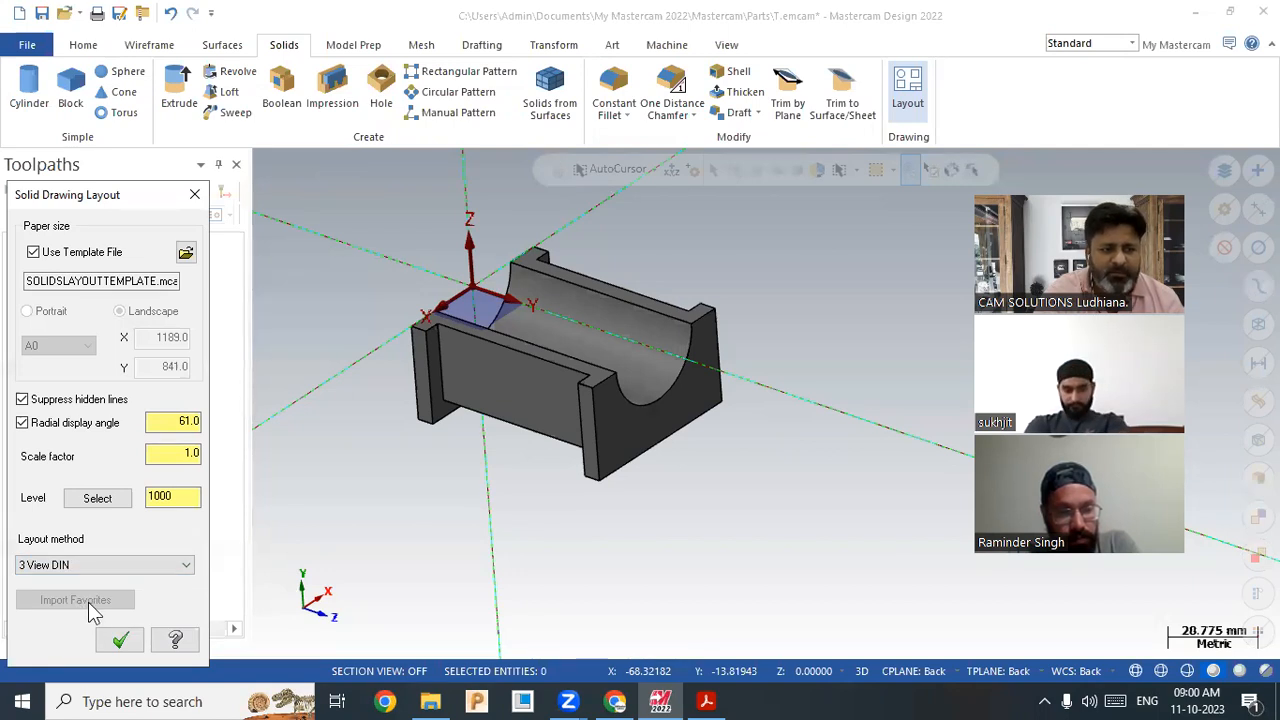
double_click(178, 455)
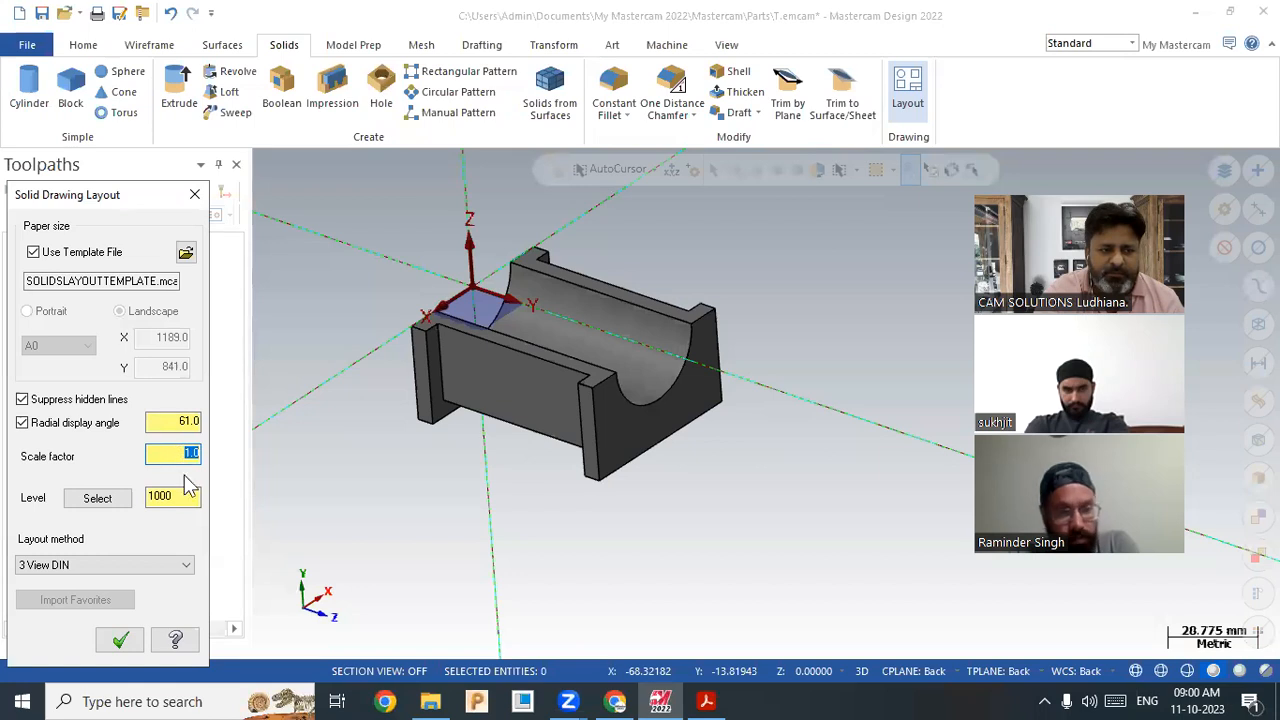
left_click(125, 640)
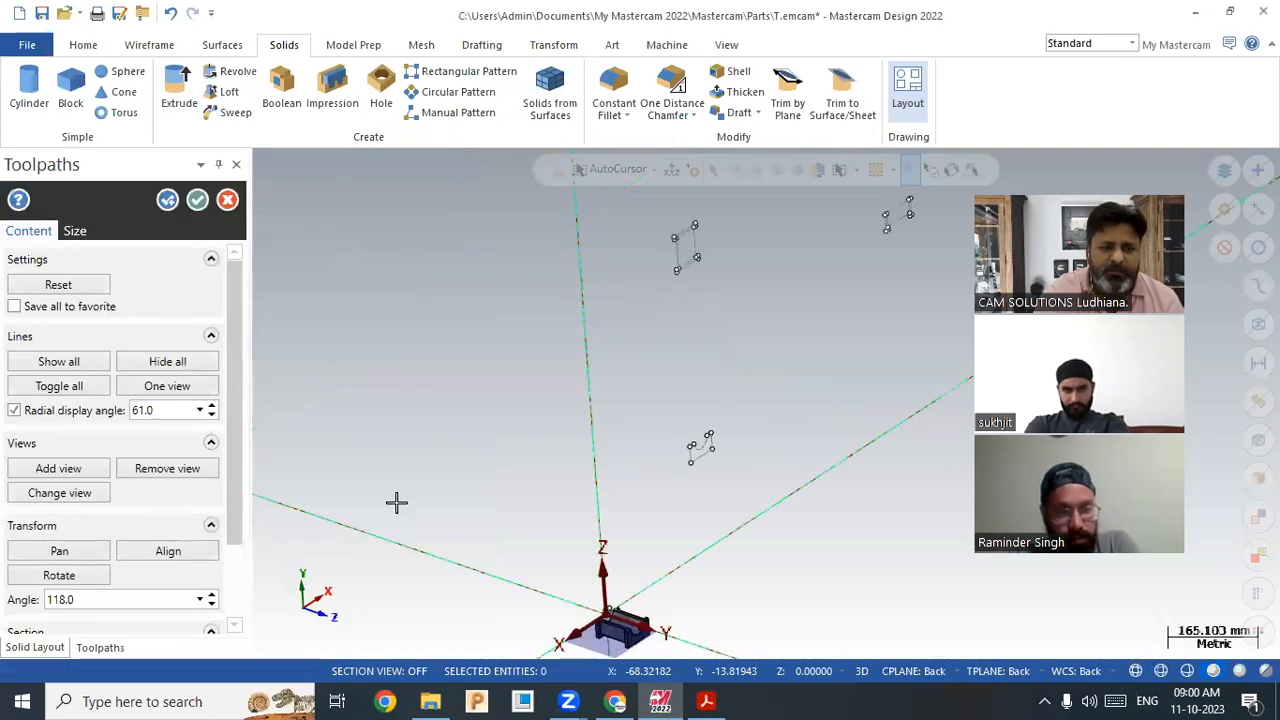
Step: Set Lines to Show all so hidden dashed edges appear in the layout views
scroll(410, 490, "down", 2)
scroll(600, 580, "up", 2)
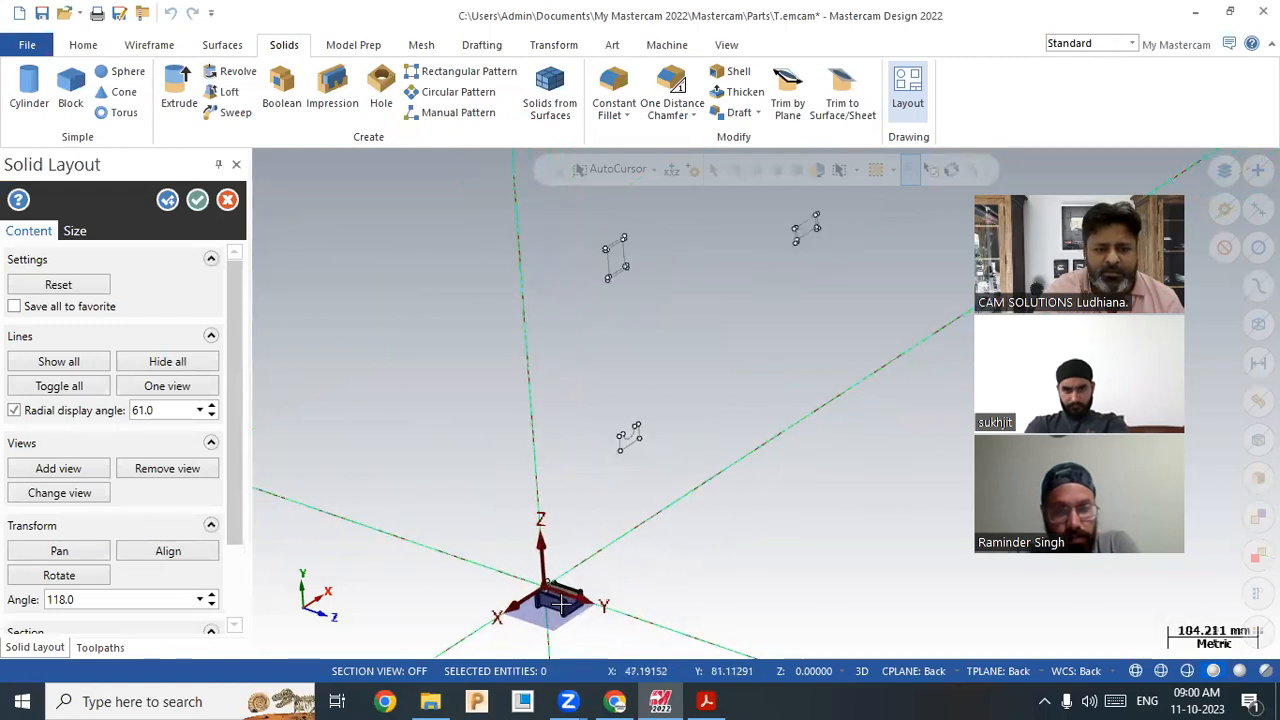
mouse_move(739, 345)
middle_mouse_down()
mouse_move(680, 323)
mouse_move(660, 346)
middle_mouse_up()
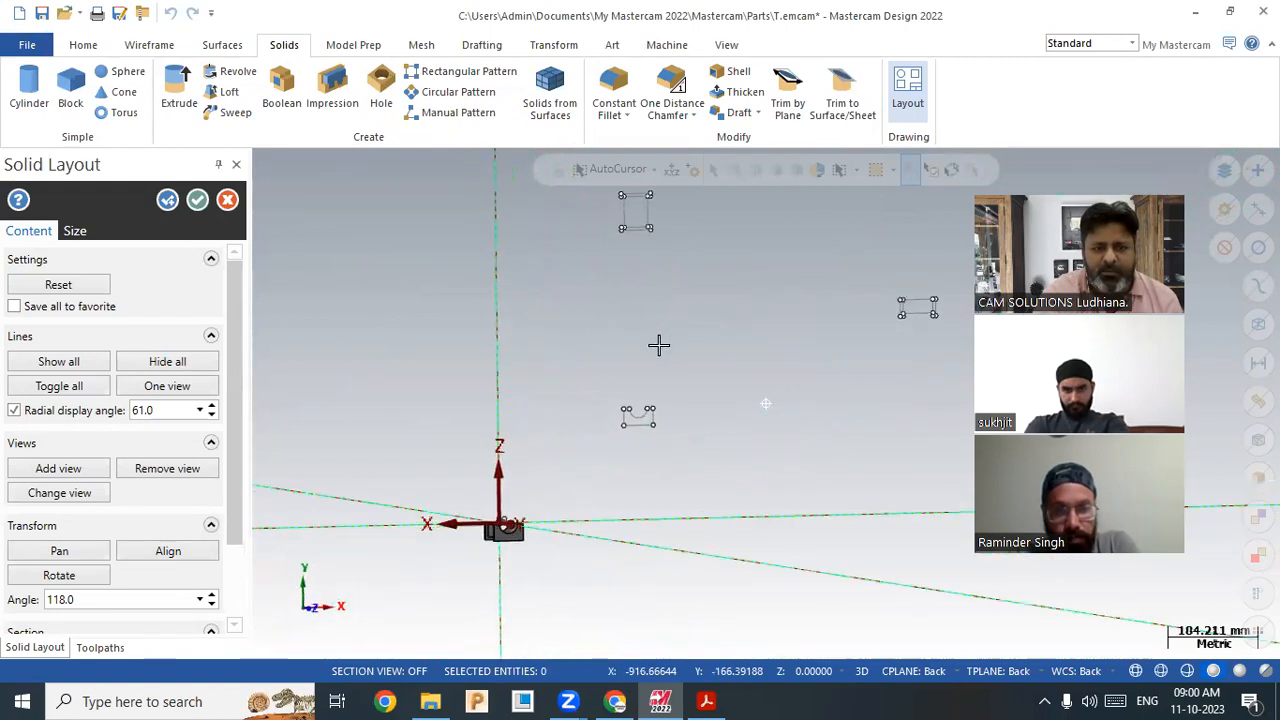
mouse_move(654, 434)
middle_mouse_down()
mouse_move(648, 414)
mouse_move(571, 486)
mouse_move(629, 289)
mouse_move(692, 298)
middle_mouse_up()
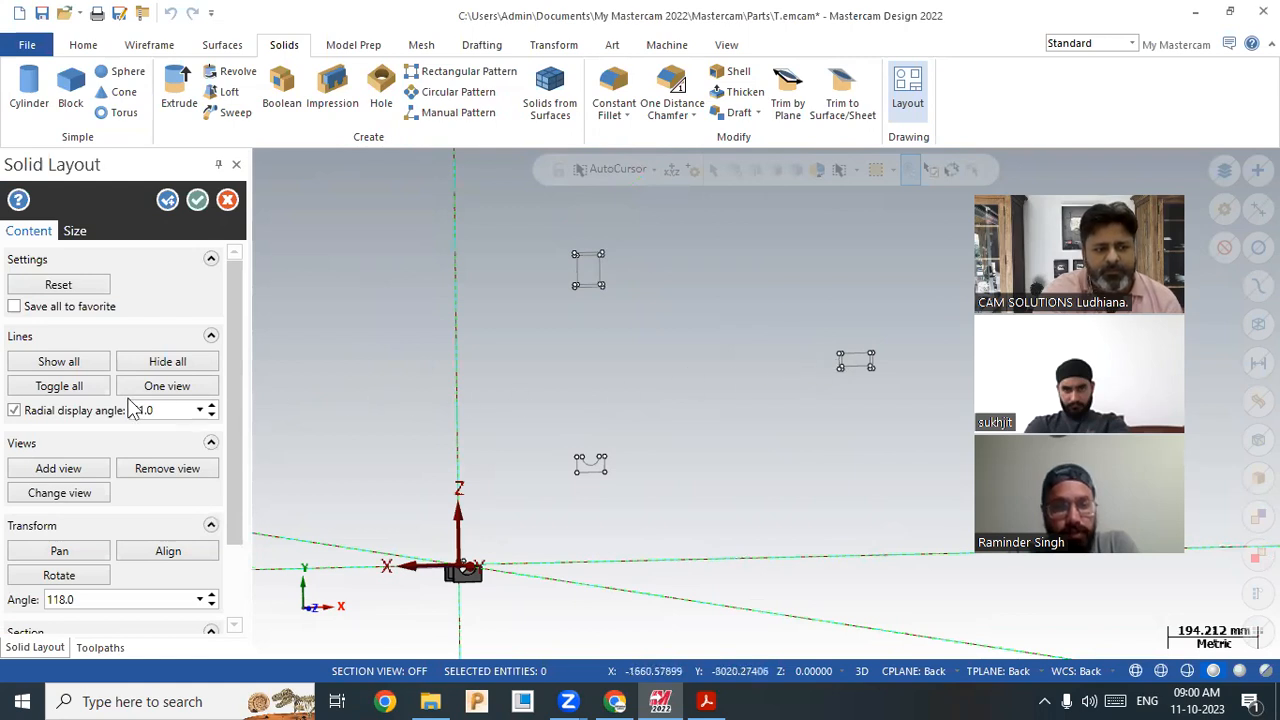
left_click(80, 363)
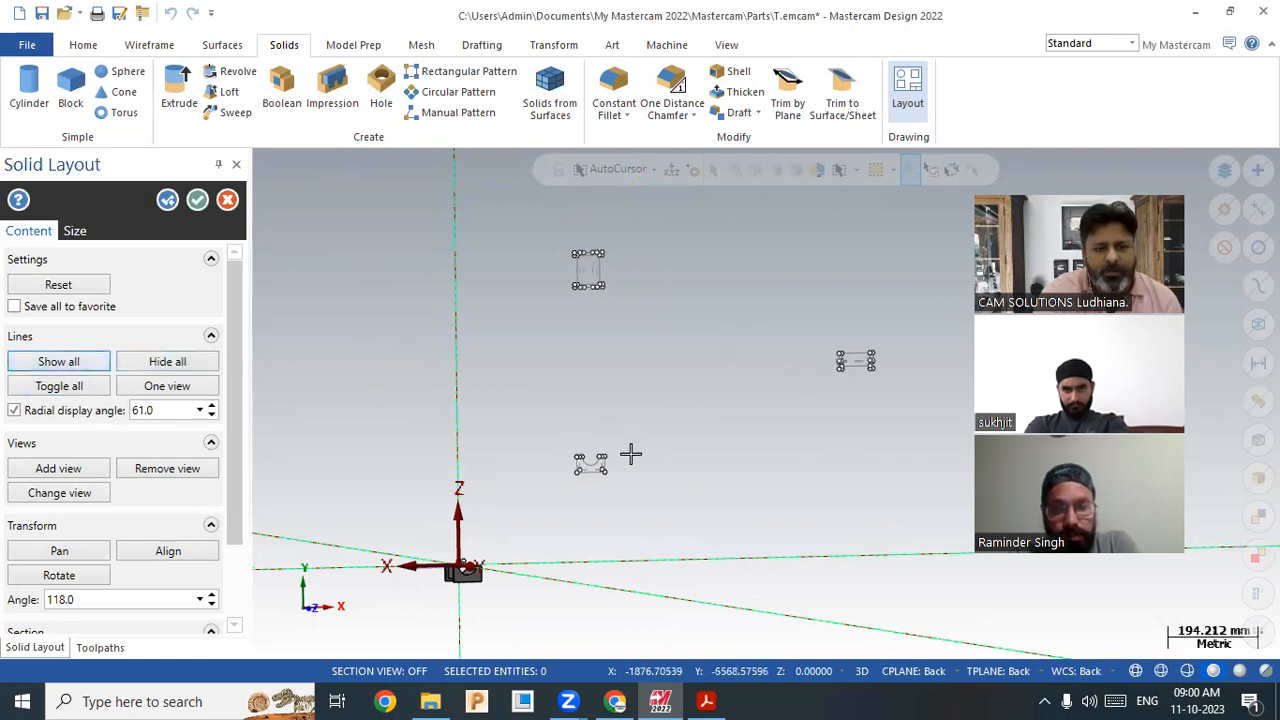
Step: Zoom in to inspect each of the three views, then accept the solid layout
scroll(610, 462, "up", 6)
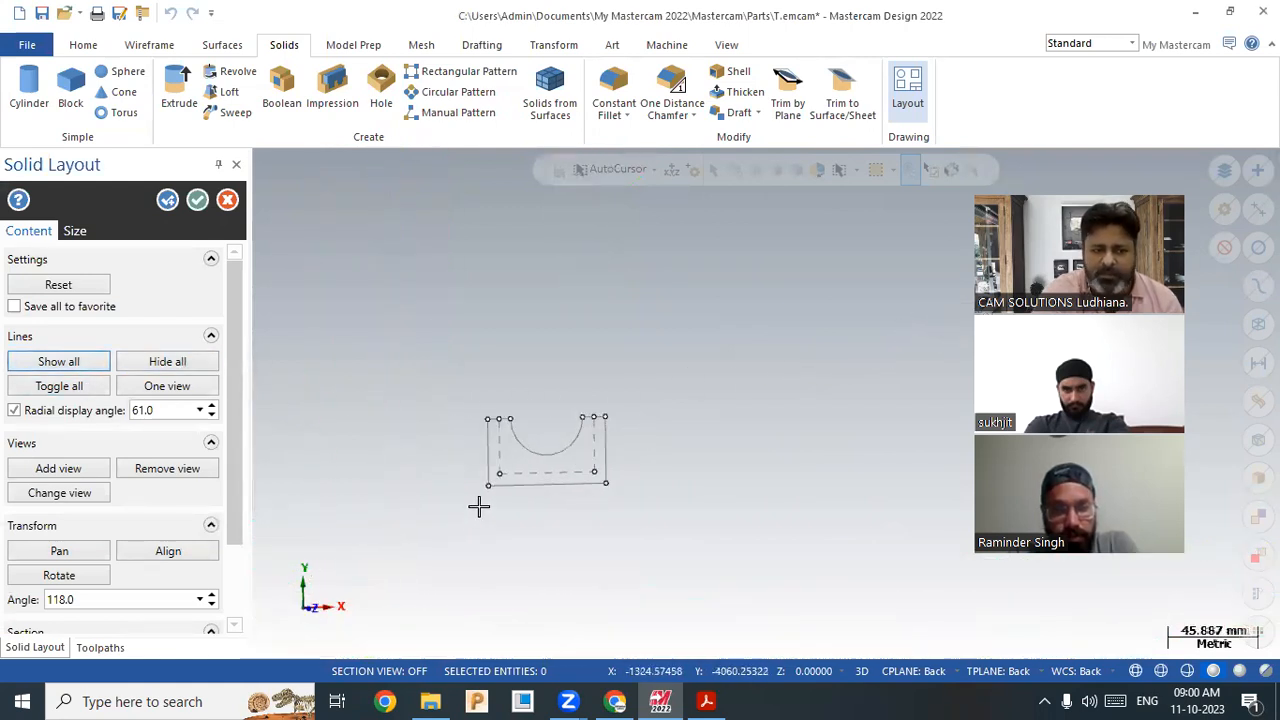
scroll(490, 485, "down", 5)
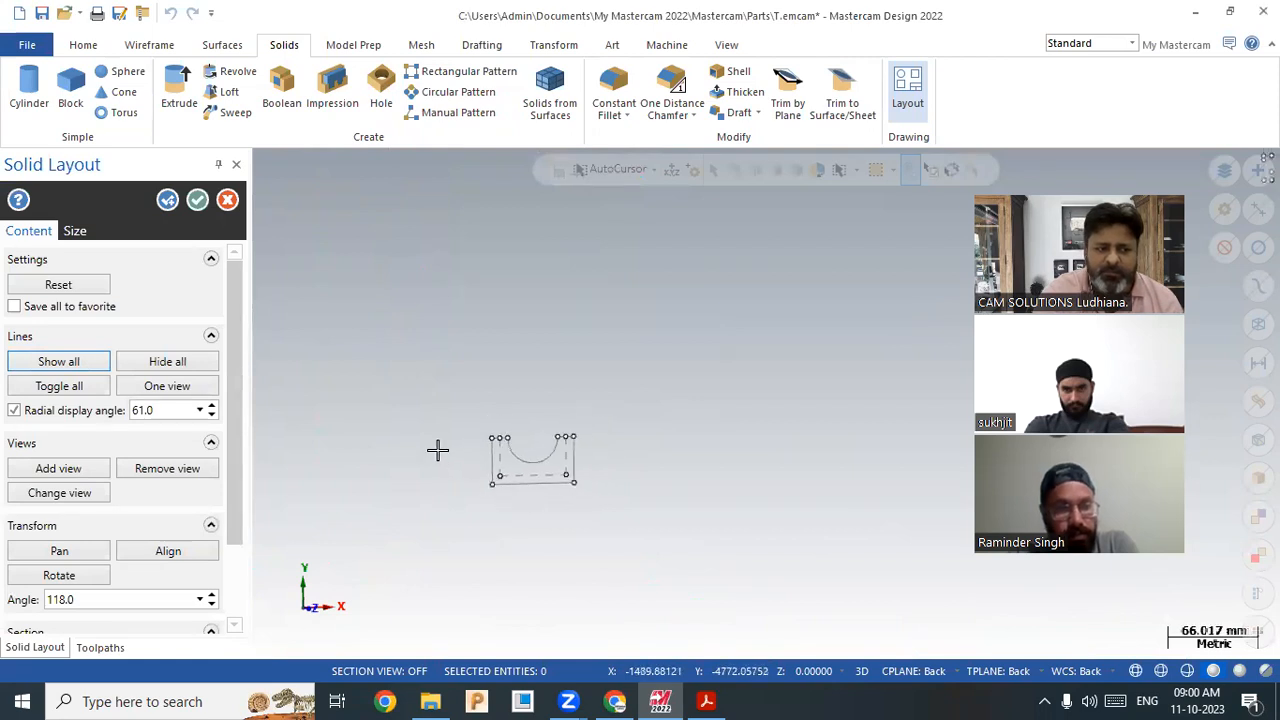
scroll(540, 410, "up", 3)
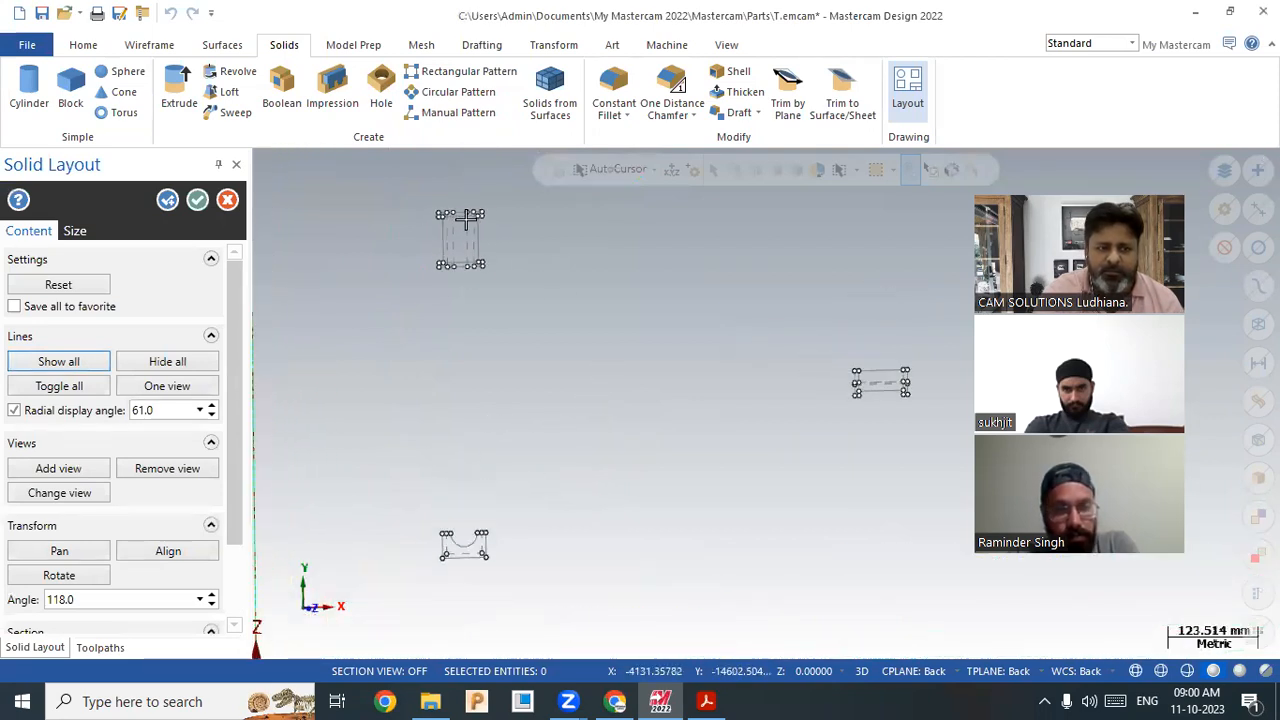
scroll(495, 360, "down", 1)
scroll(850, 410, "up", 4)
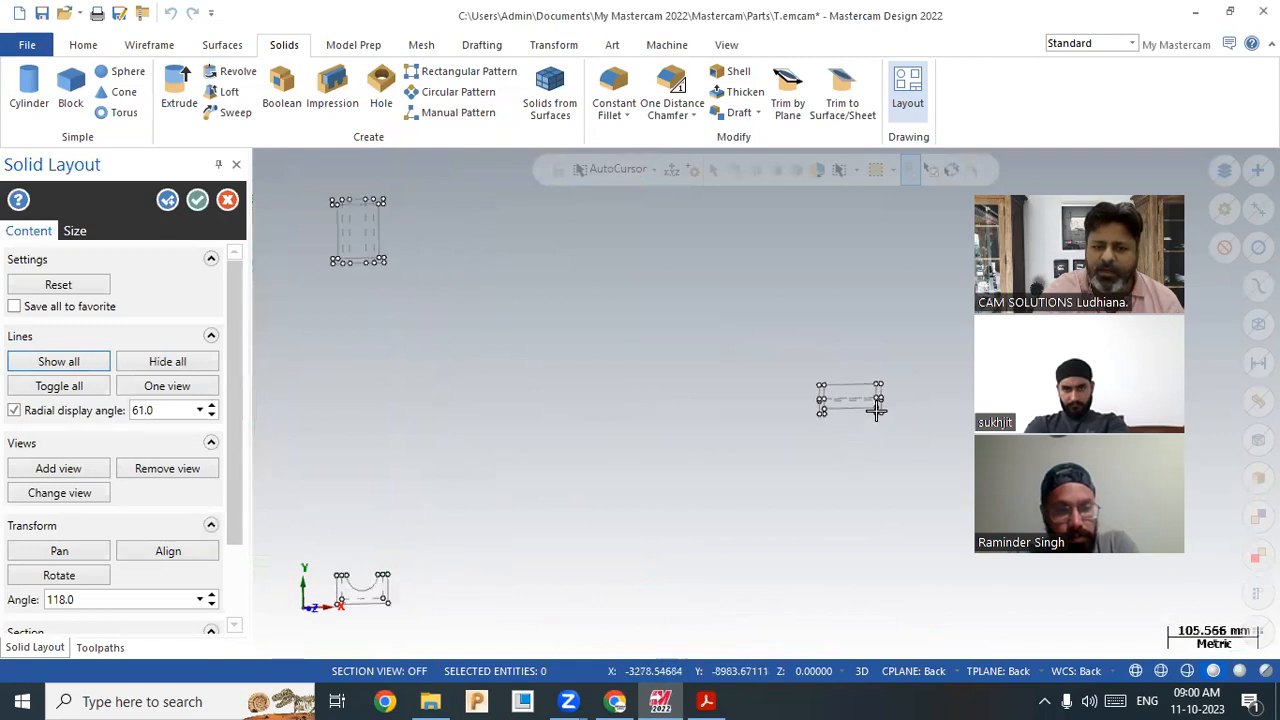
scroll(805, 380, "up", 1)
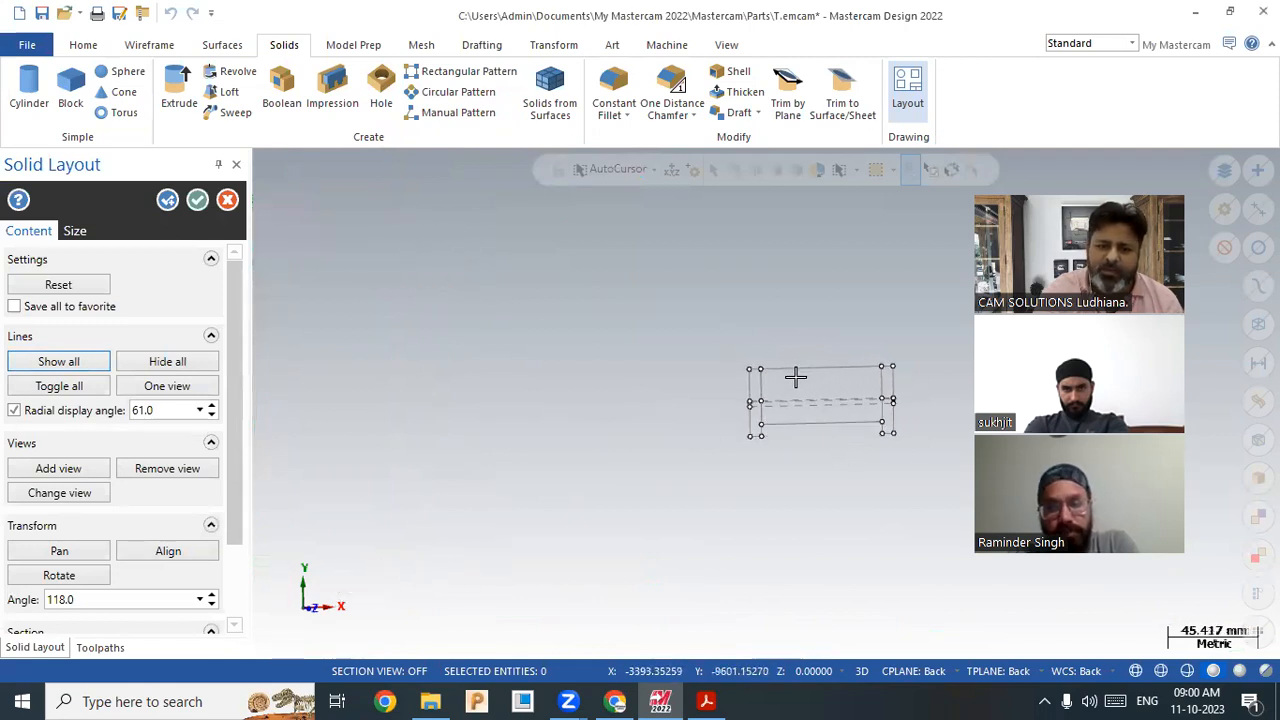
scroll(817, 435, "down", 5)
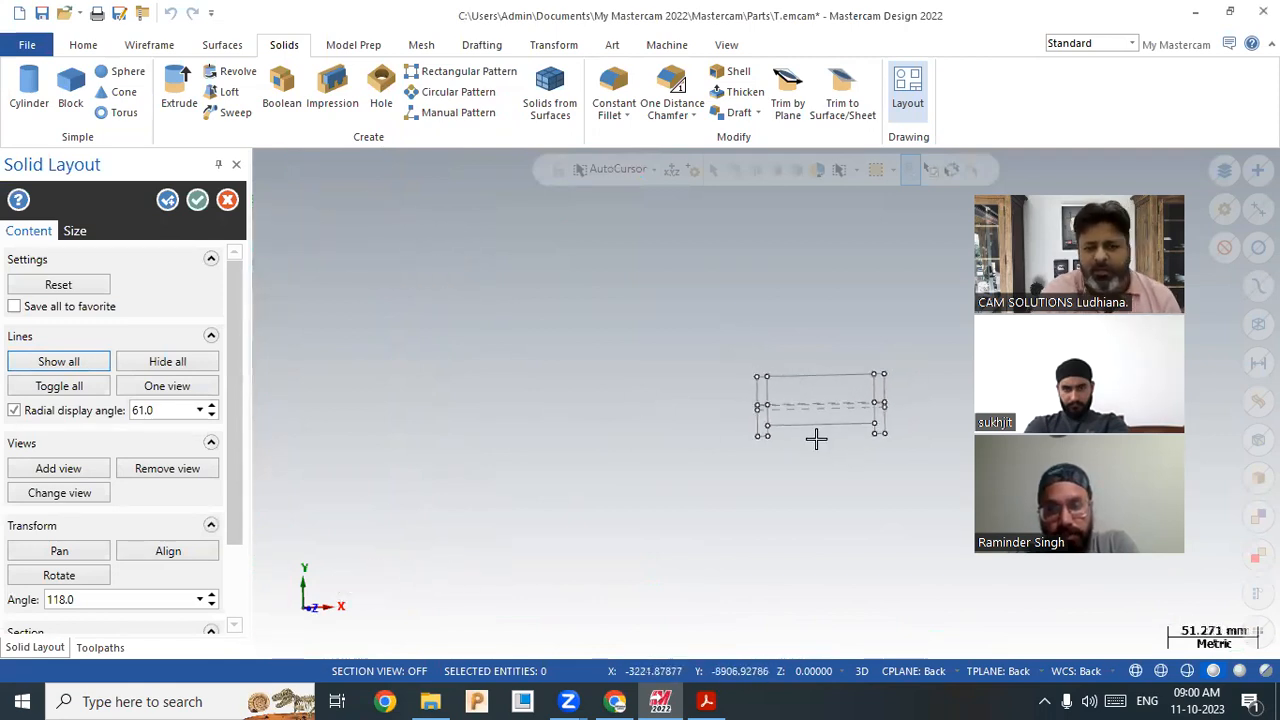
scroll(725, 405, "down", 3)
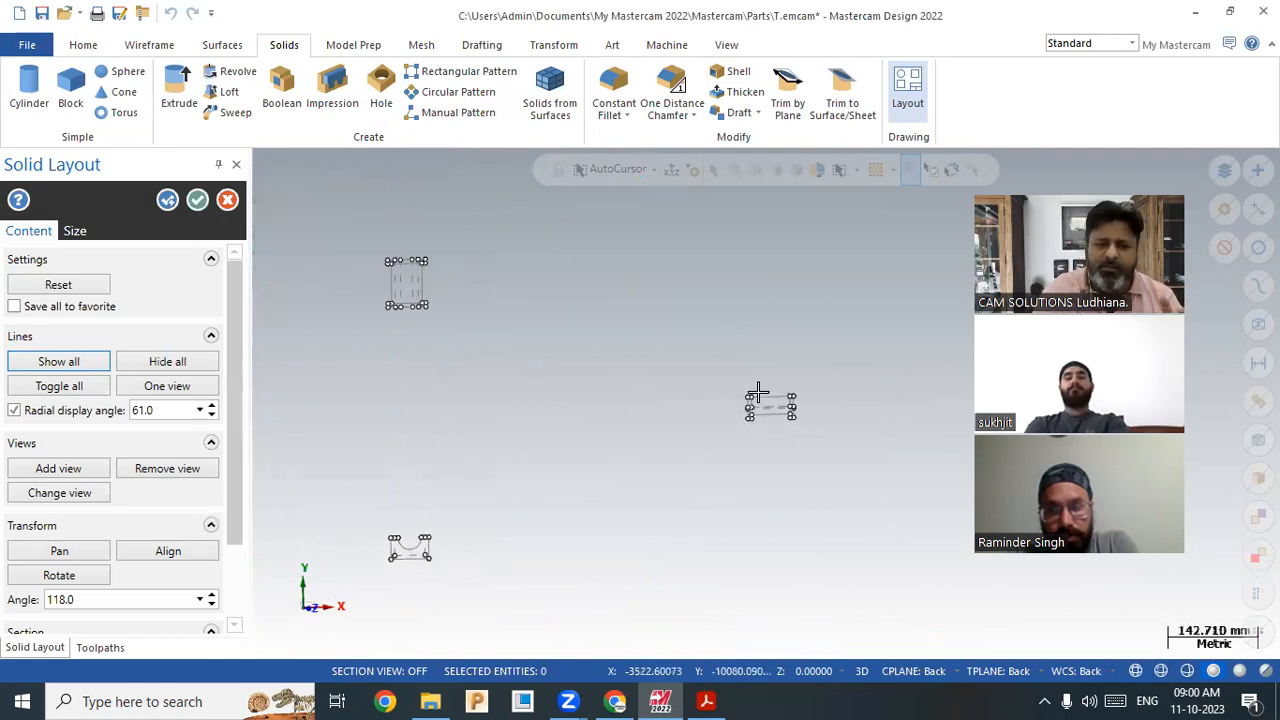
scroll(509, 513, "up", 2)
scroll(509, 513, "up", 3)
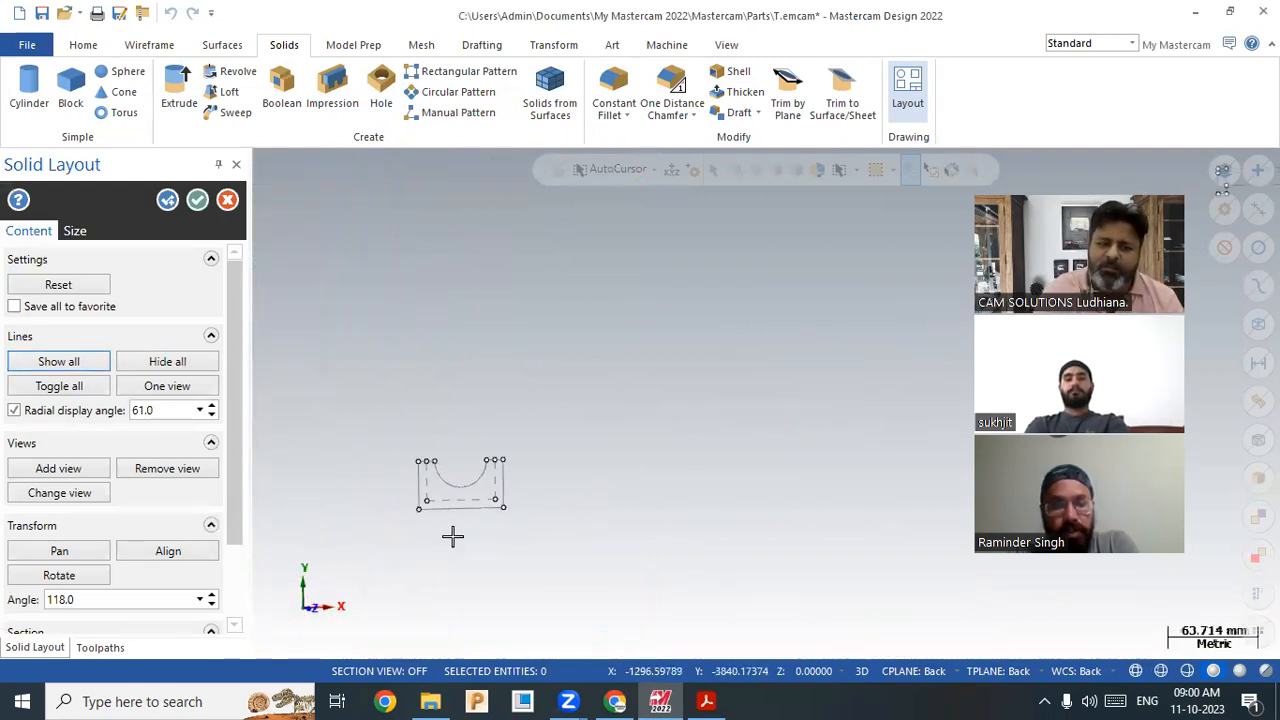
scroll(511, 431, "down", 4)
scroll(346, 334, "up", 2)
left_click(198, 201)
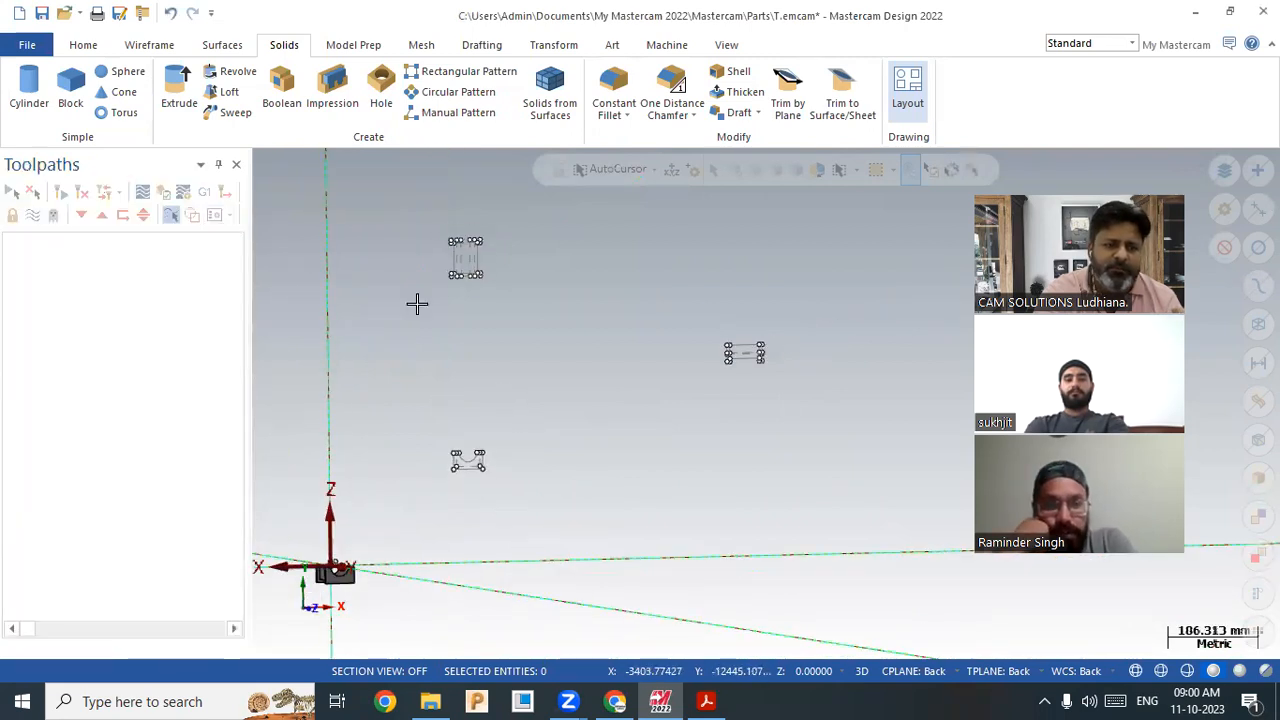
Step: Window-select and delete the three drawing views, then orbit back to the 3D U-block
mouse_move(869, 541)
left_mouse_down()
mouse_move(531, 354)
mouse_move(430, 220)
left_mouse_up()
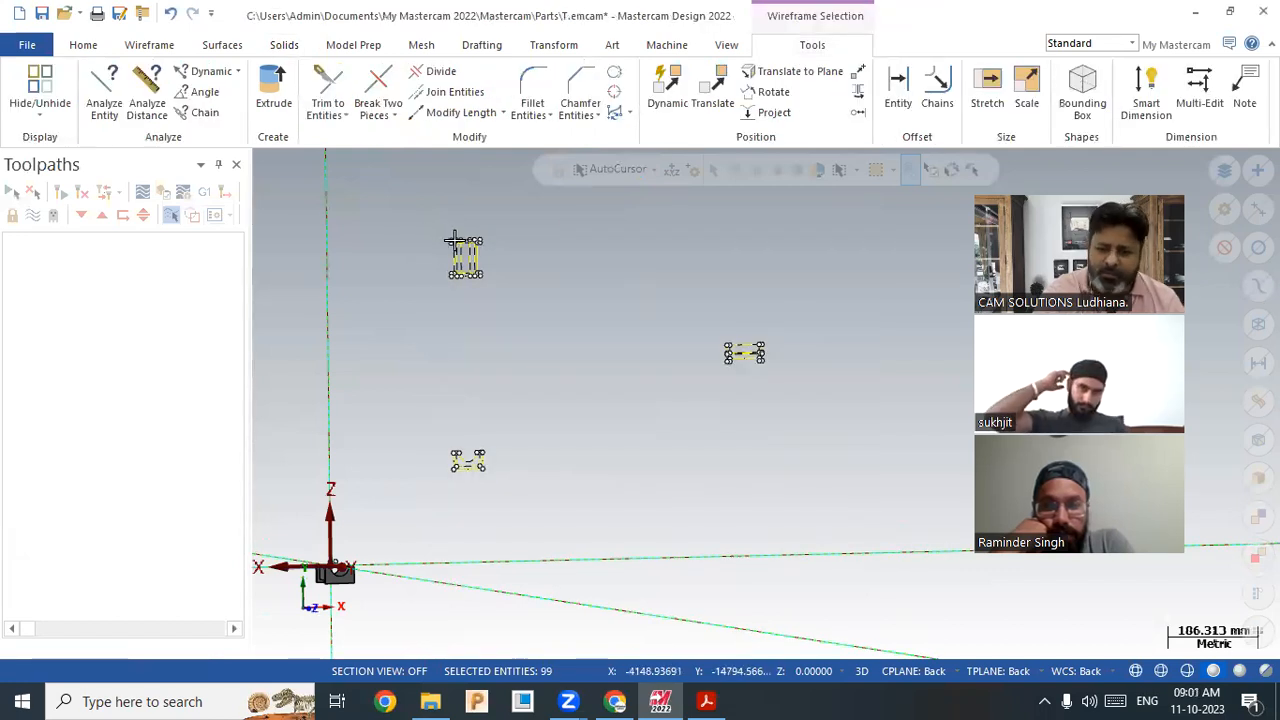
key("Delete")
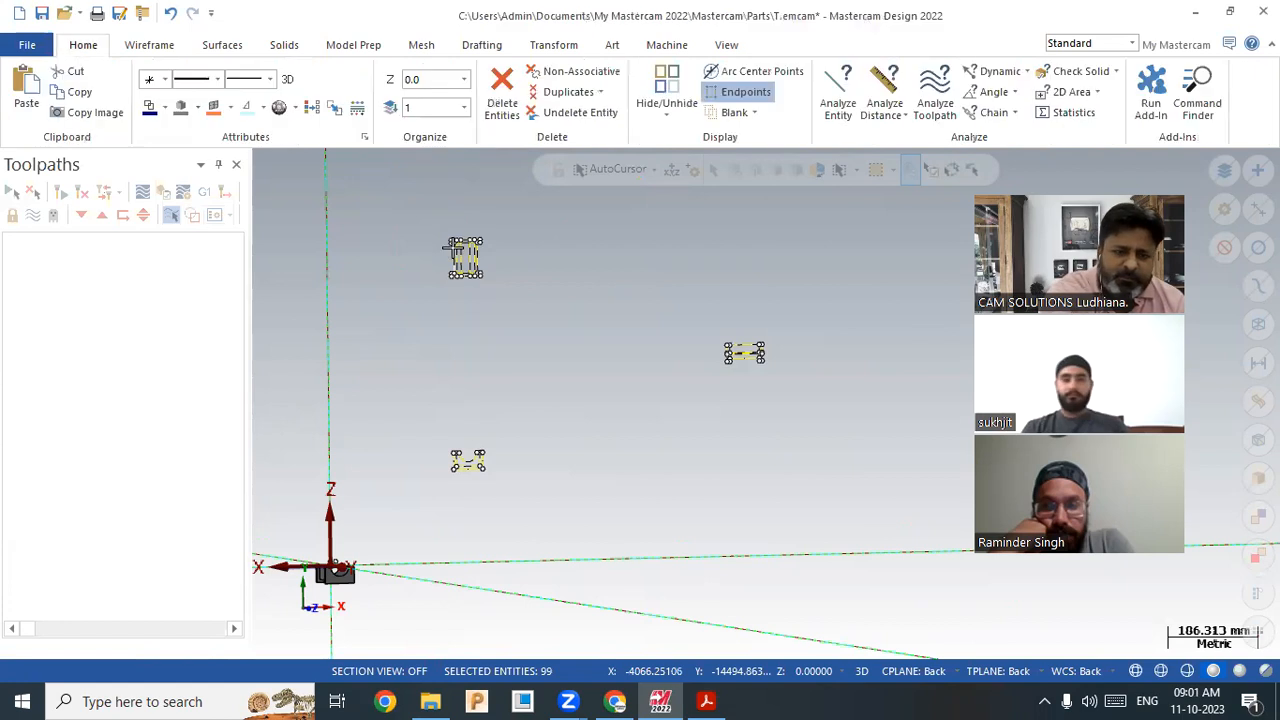
scroll(412, 470, "down", 4)
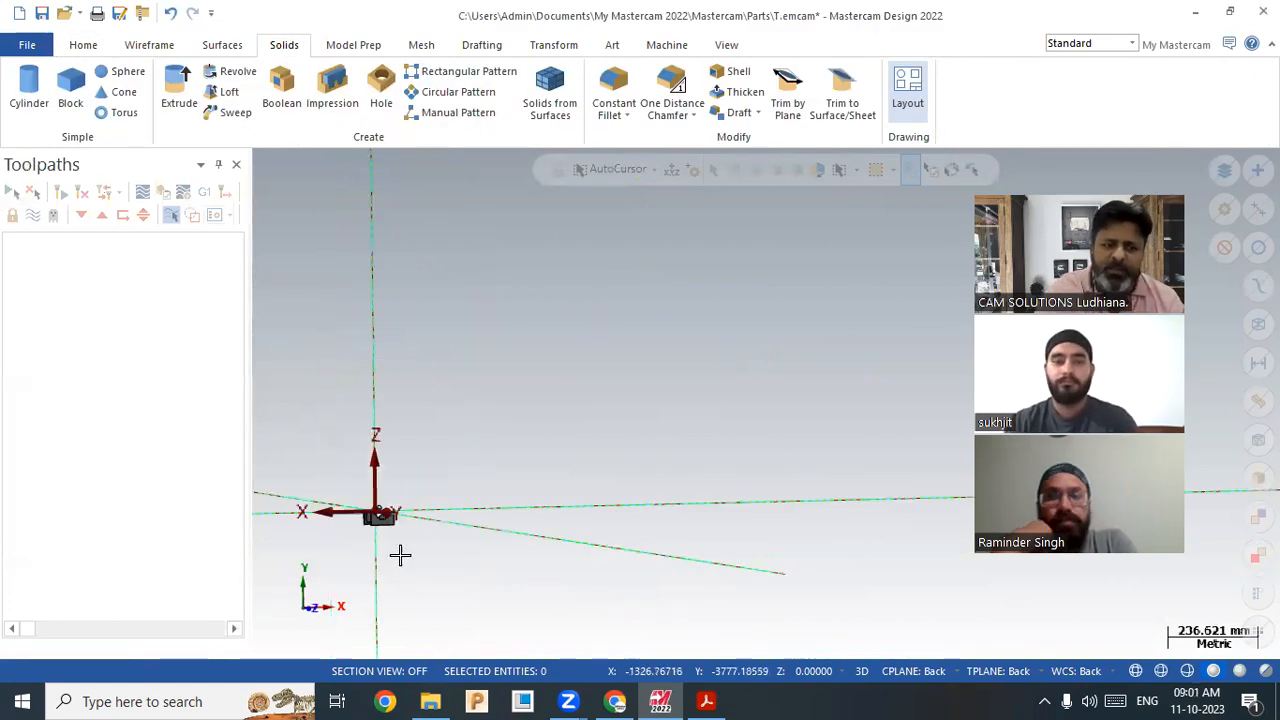
scroll(334, 517, "up", 4)
middle_click_drag(403, 534, 640, 400)
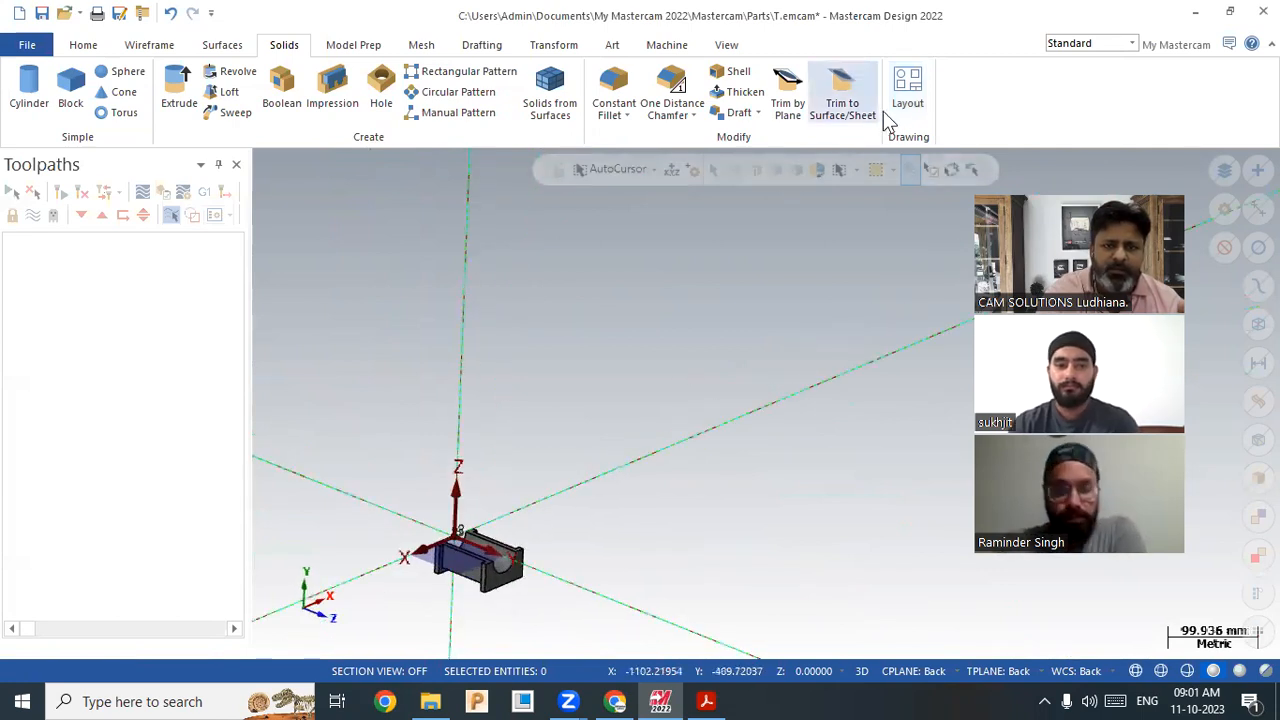
Step: Generate a 4 View ANSI solid layout, agreeing to delete the old entities on the level
left_click(907, 92)
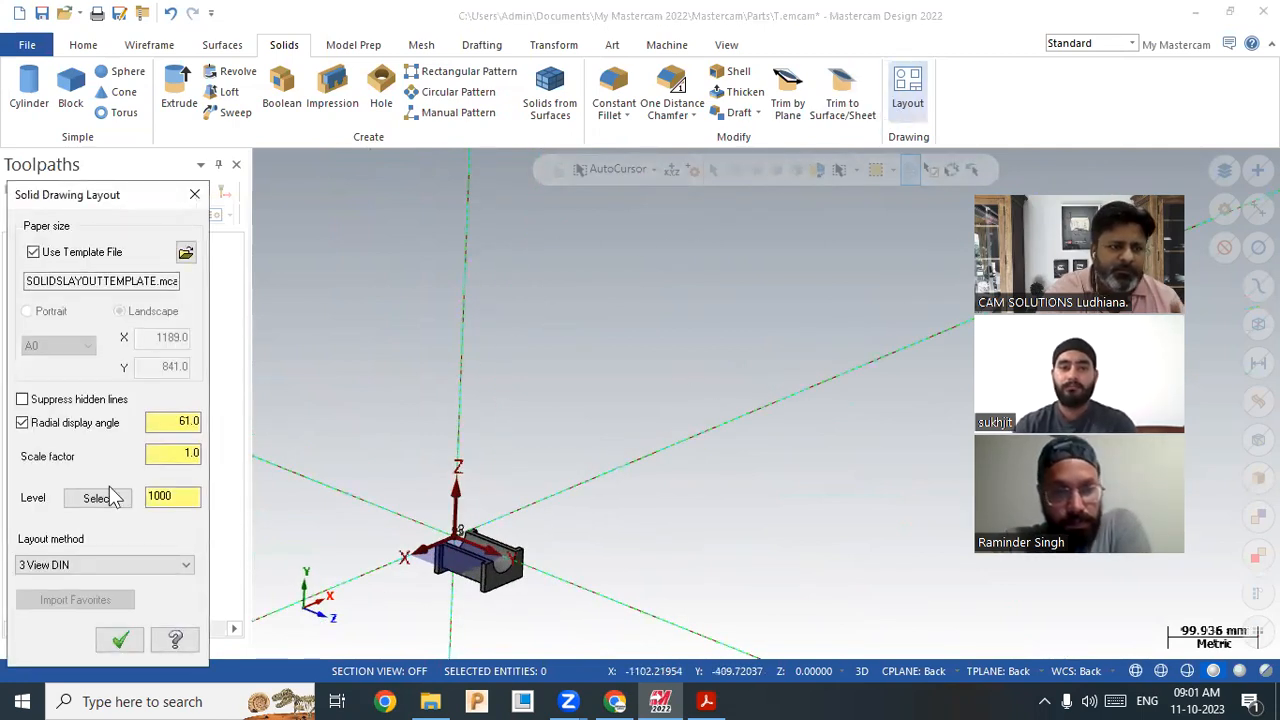
left_click(88, 568)
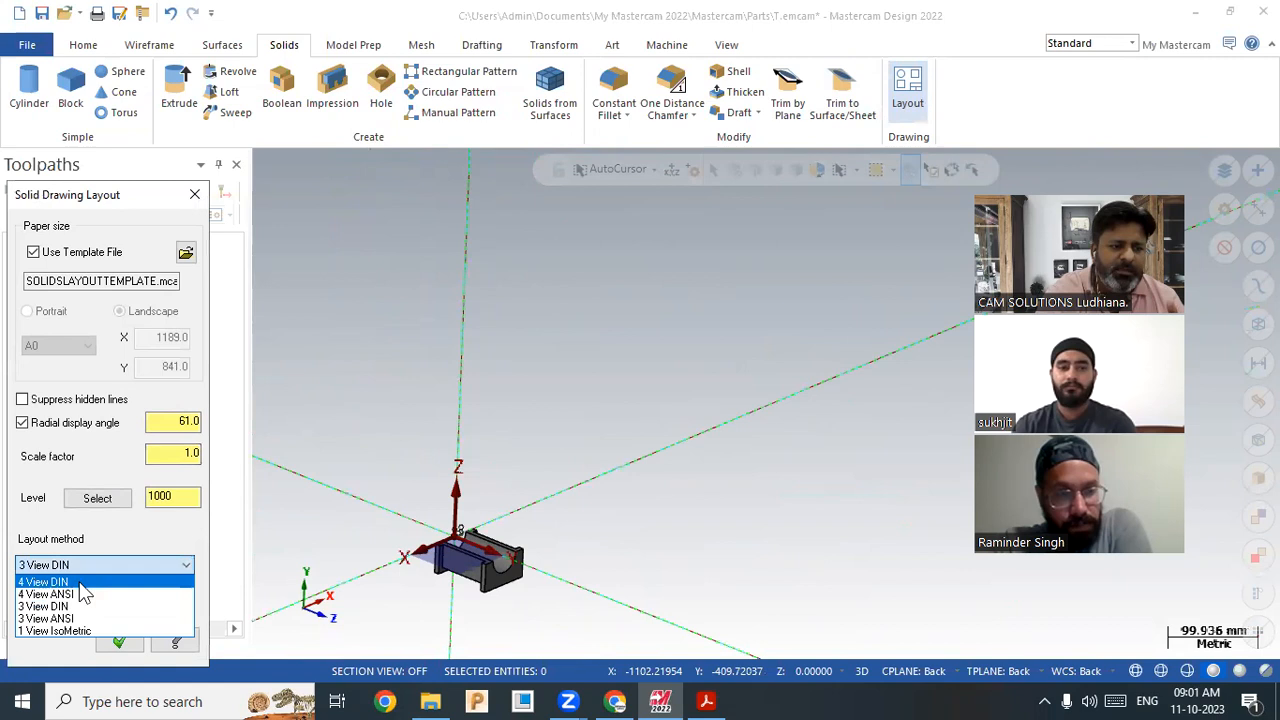
left_click(82, 594)
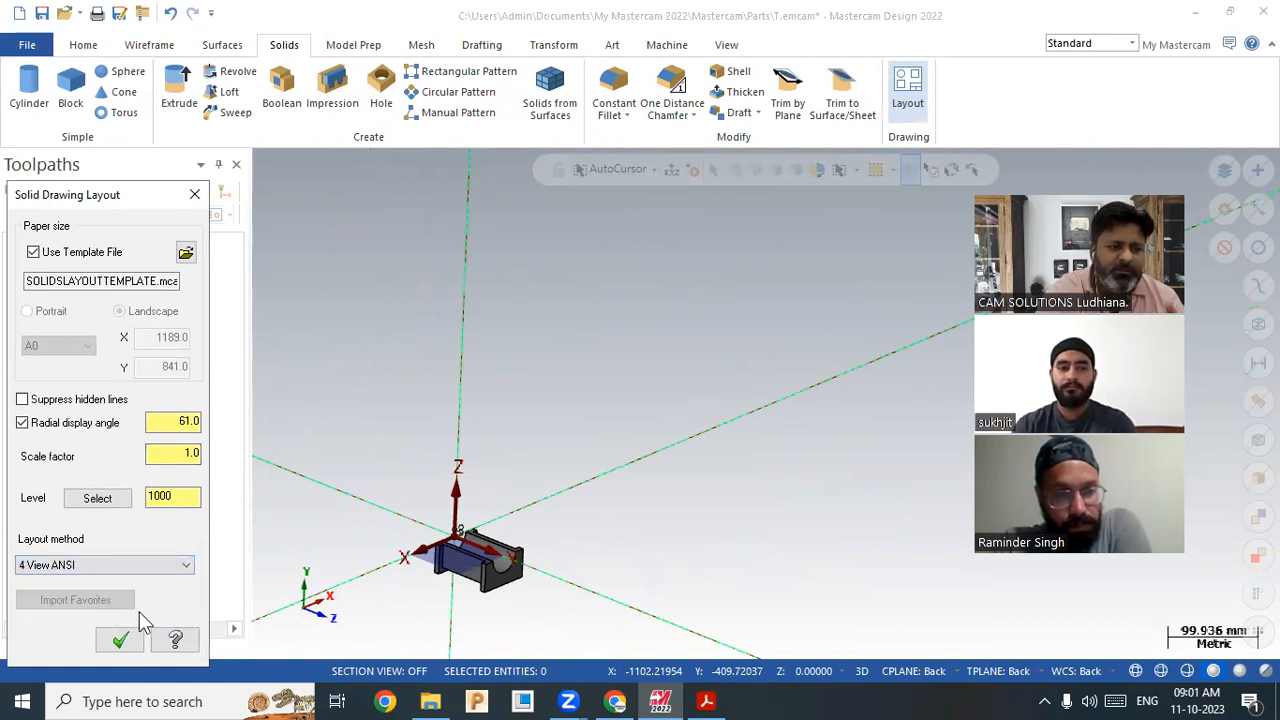
left_click(120, 640)
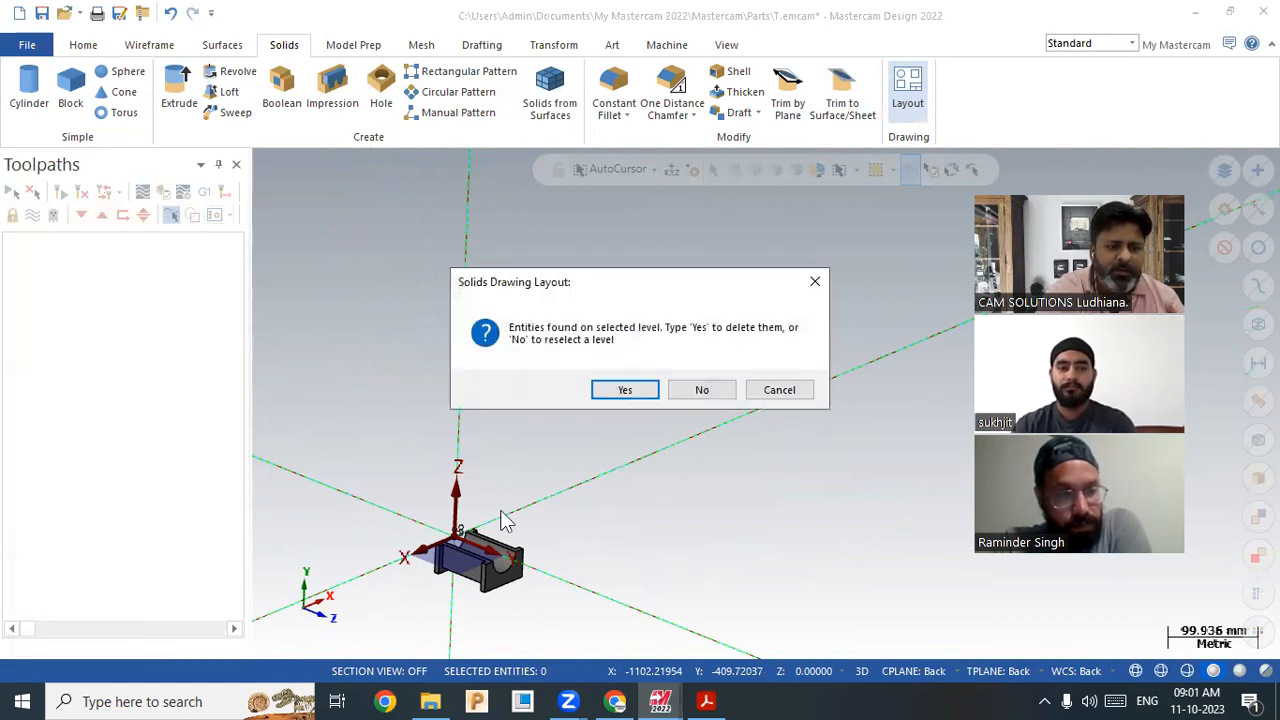
left_click(627, 390)
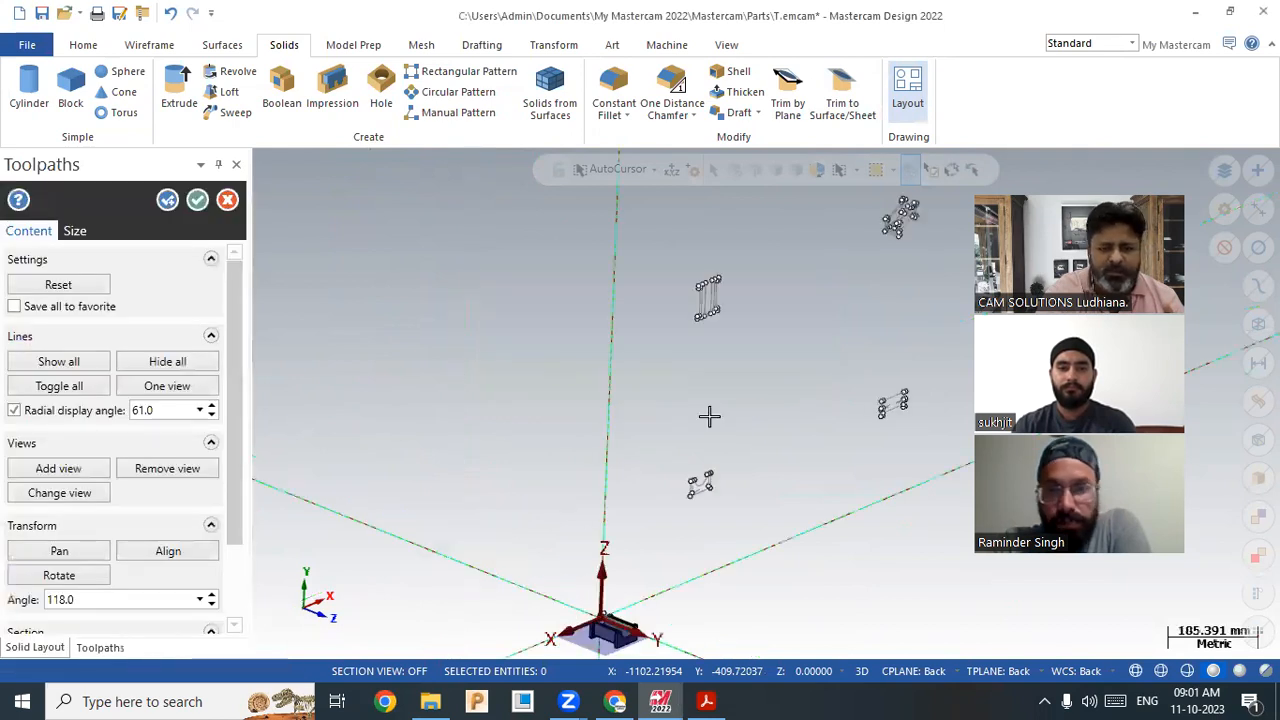
scroll(685, 603, "down", 1)
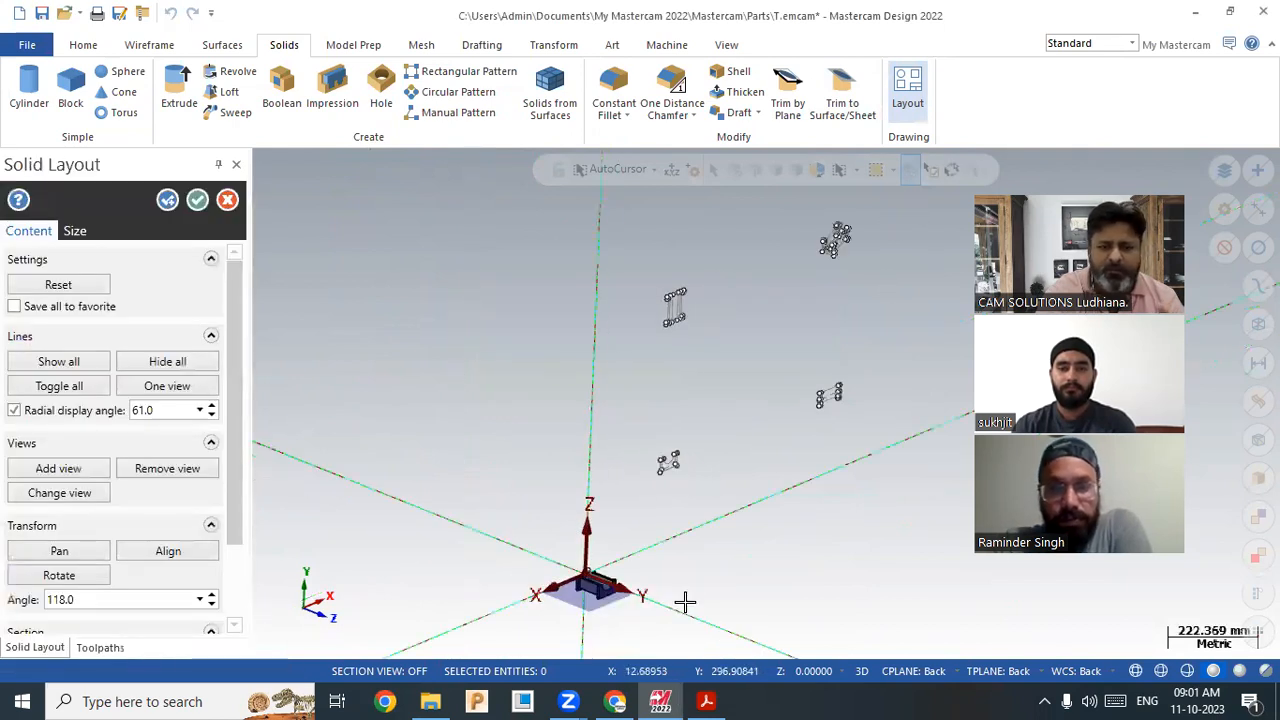
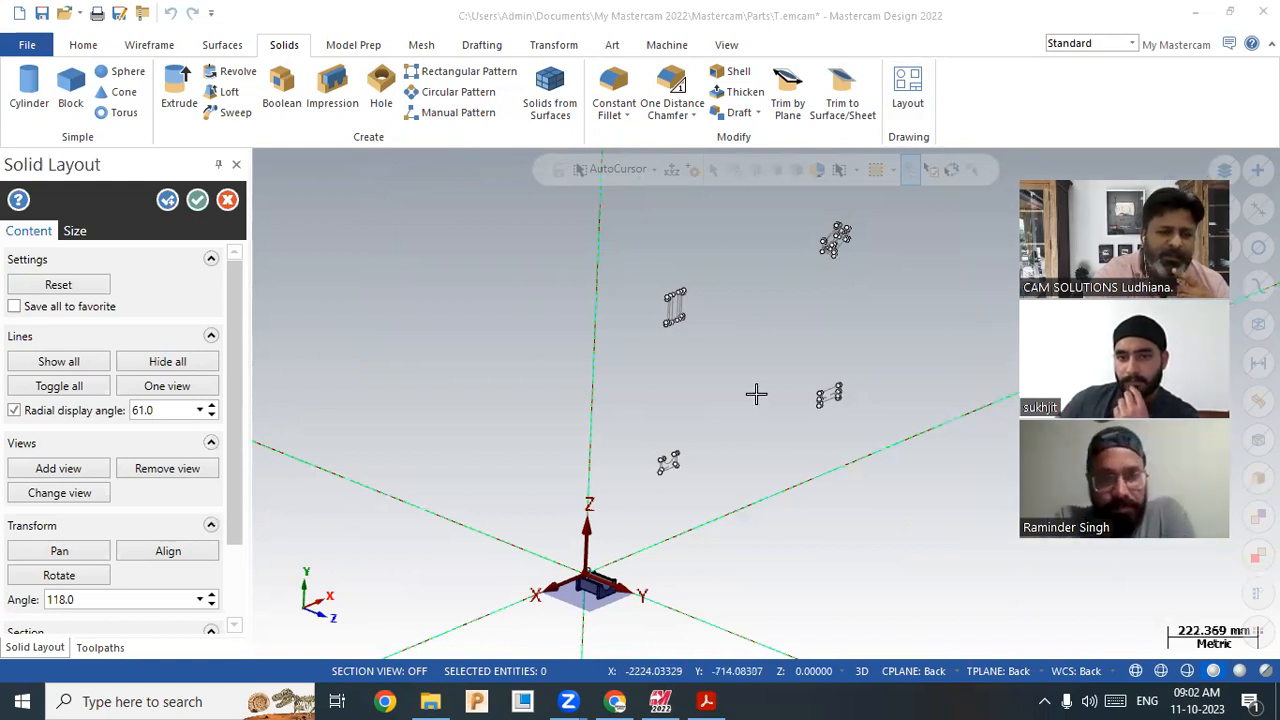
Step: Open the previously sent Zoom meeting invitation email in Gmail's sent mail
scroll(756, 400, "down", 2)
left_click(615, 701)
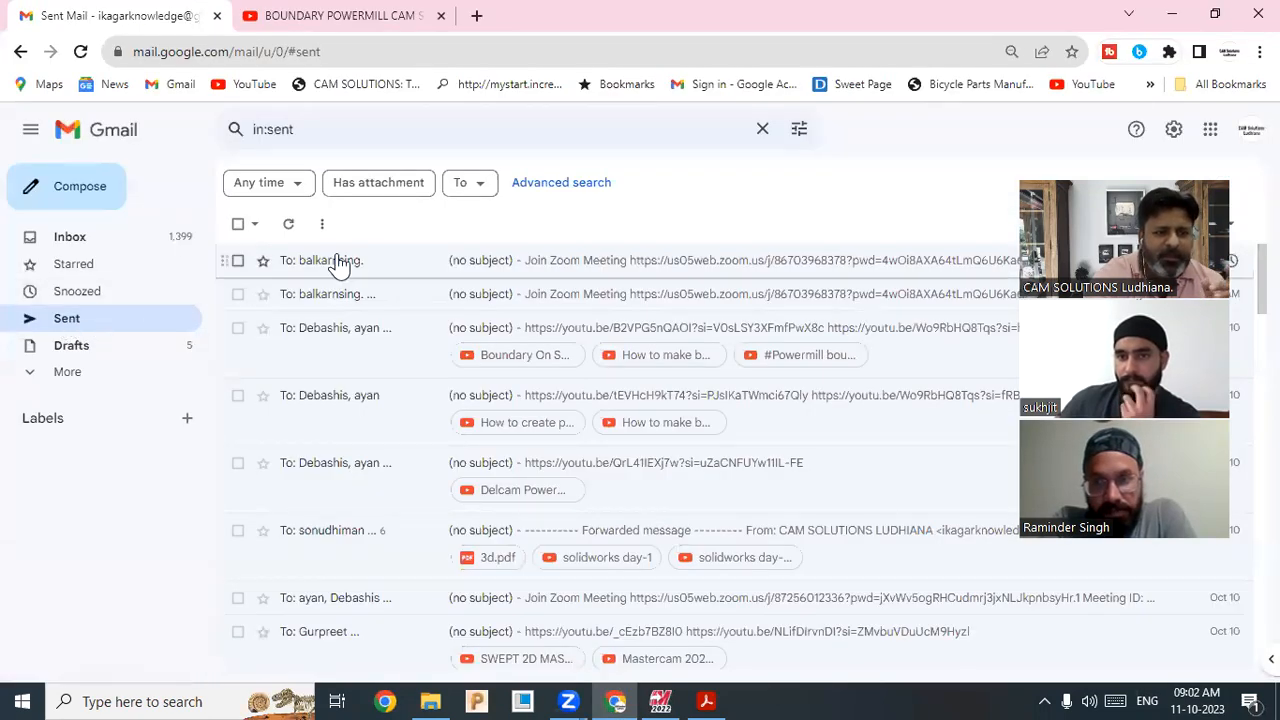
left_click(337, 262)
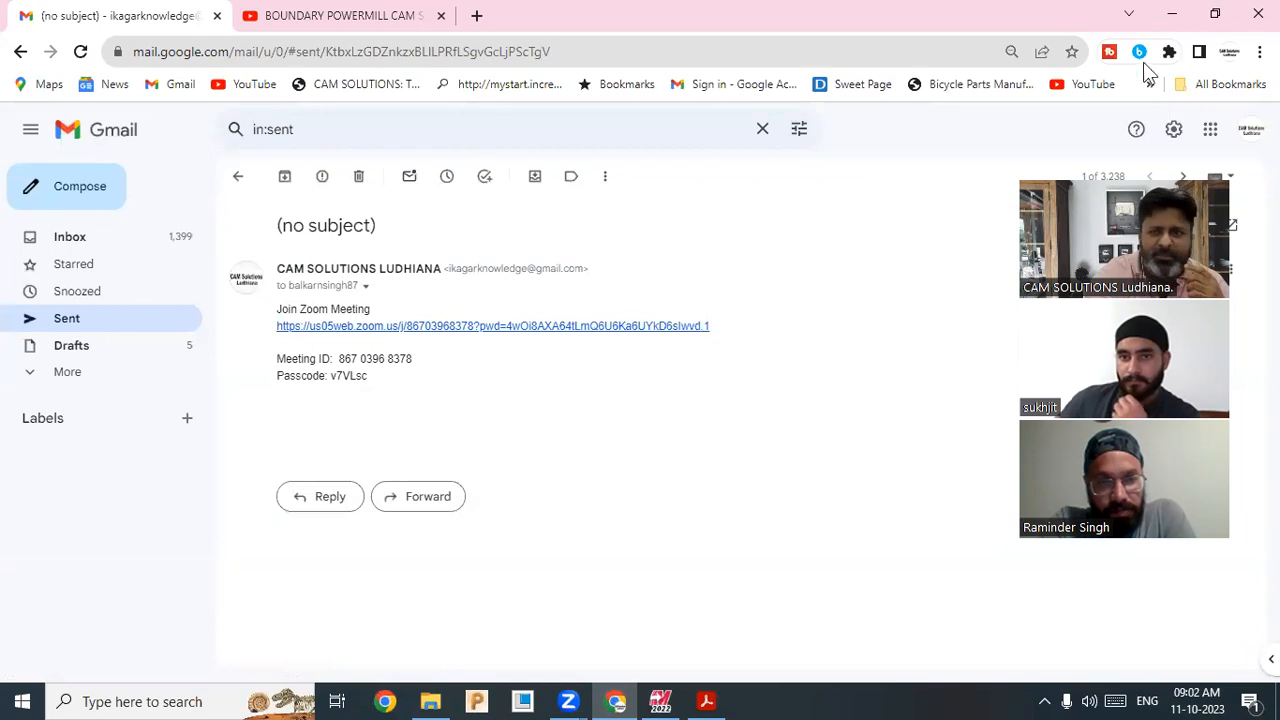
left_click(1172, 14)
scroll(796, 527, "up", 1)
scroll(740, 546, "down", 1)
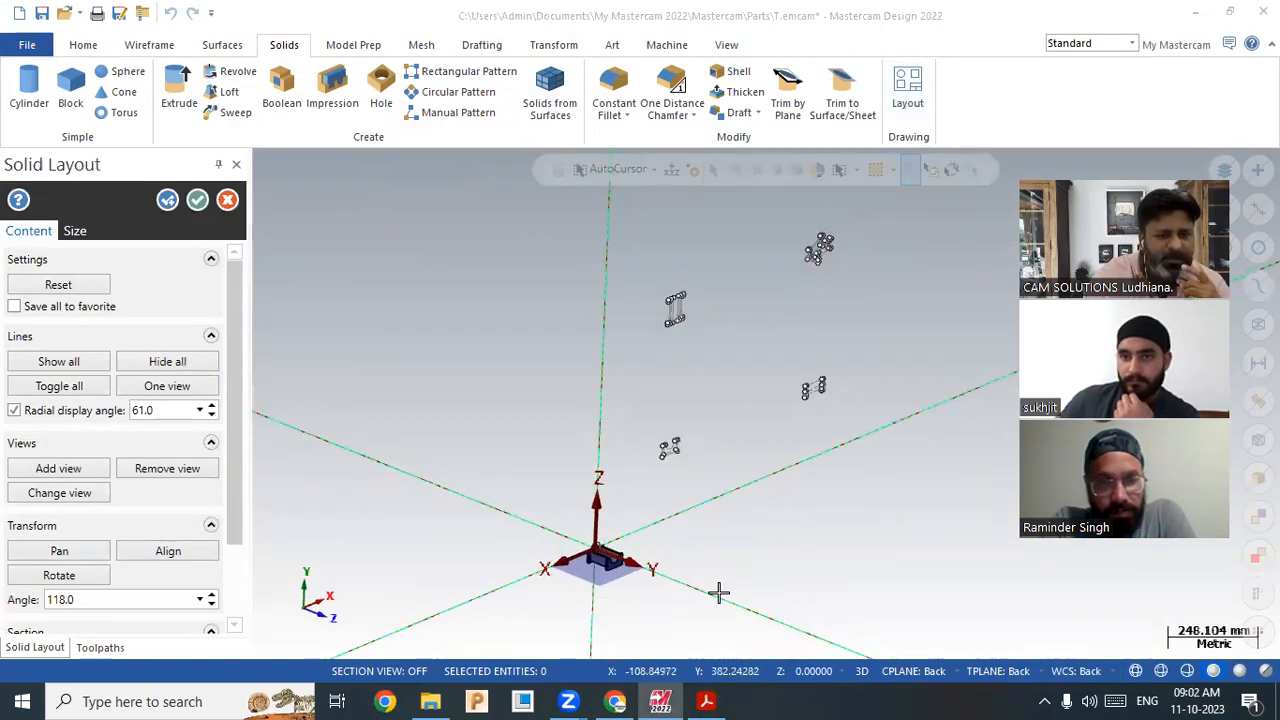
Step: Address a new Gmail message to the previous recipient's e-mail address
key("alt+Tab")
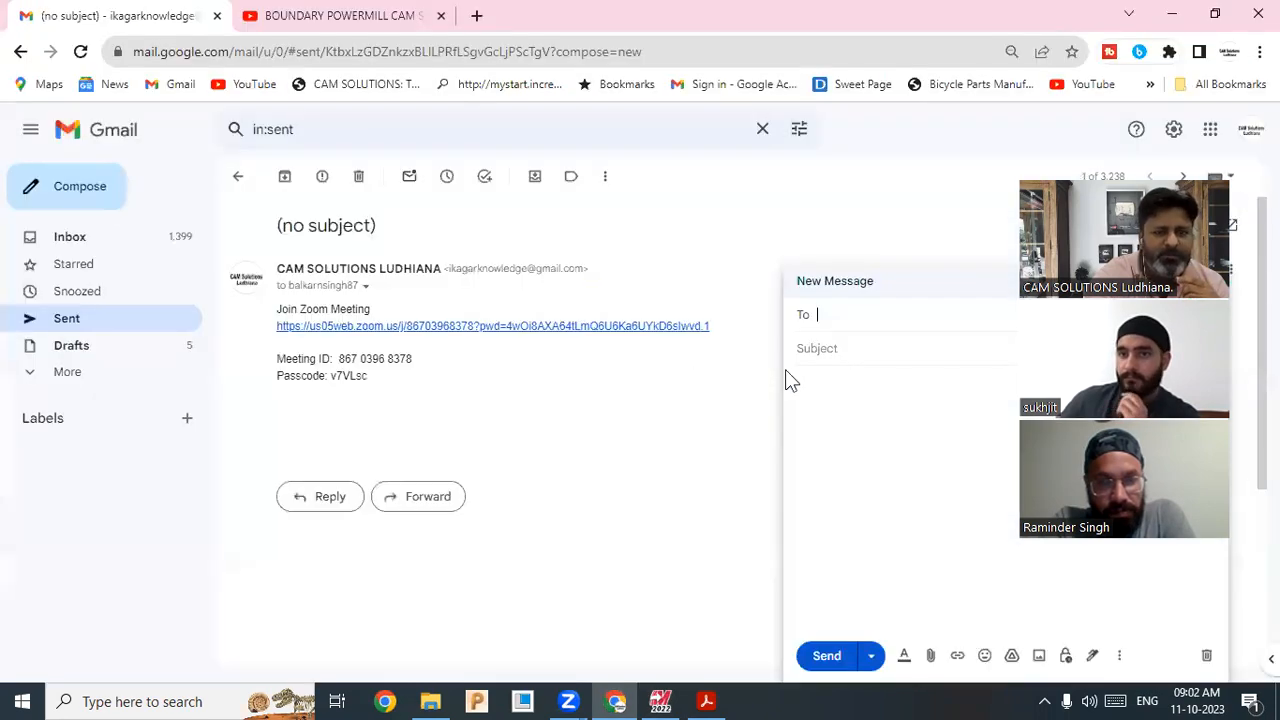
right_click(856, 328)
left_click(836, 314)
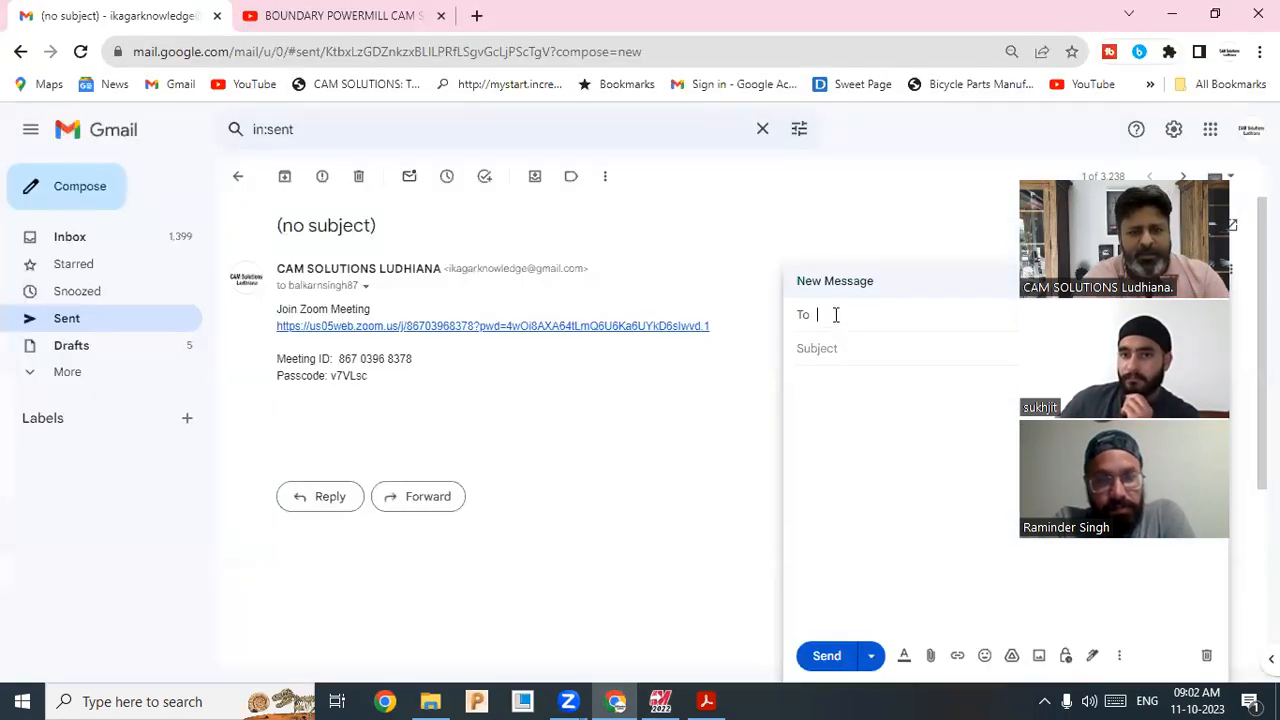
type("b")
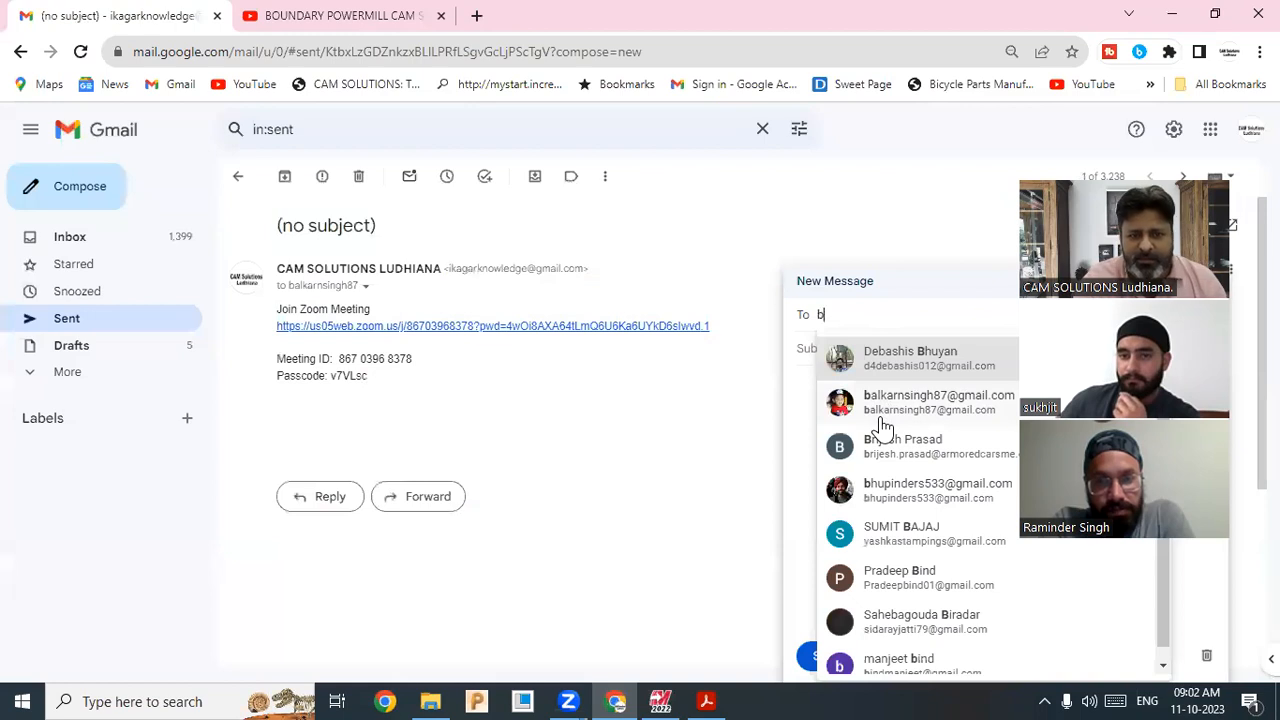
mouse_move(882, 428)
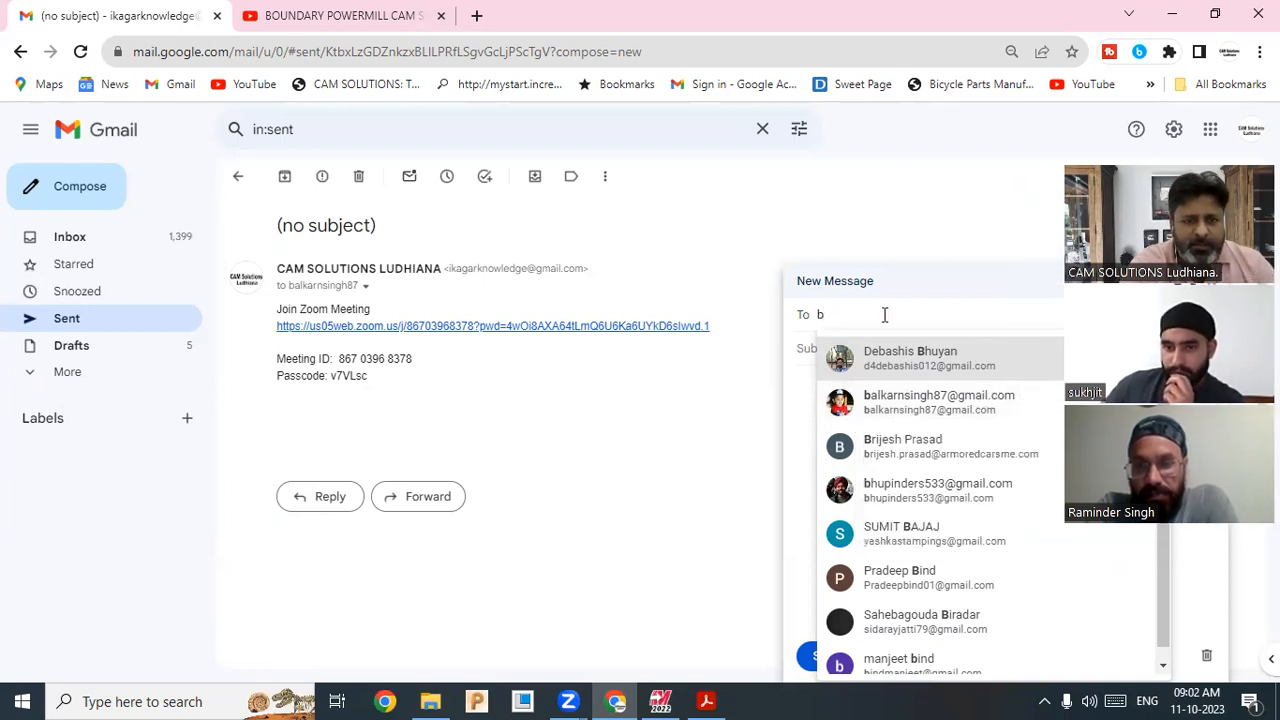
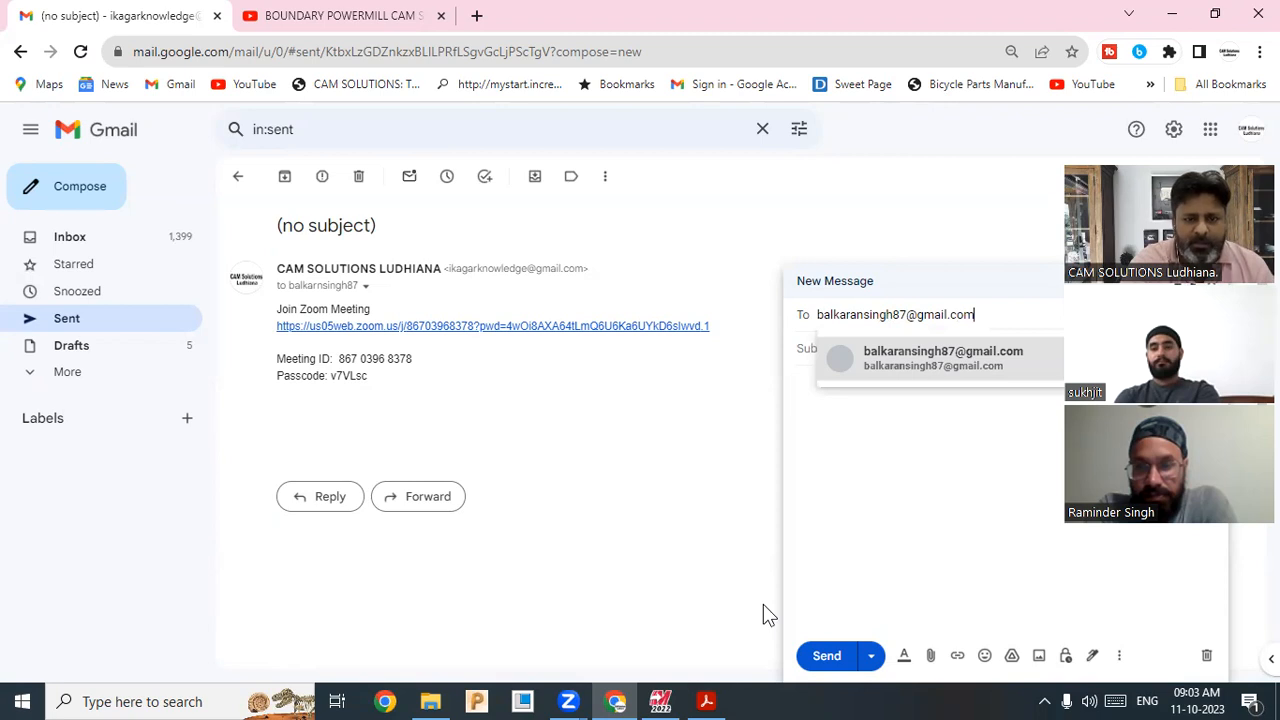
left_click(828, 450)
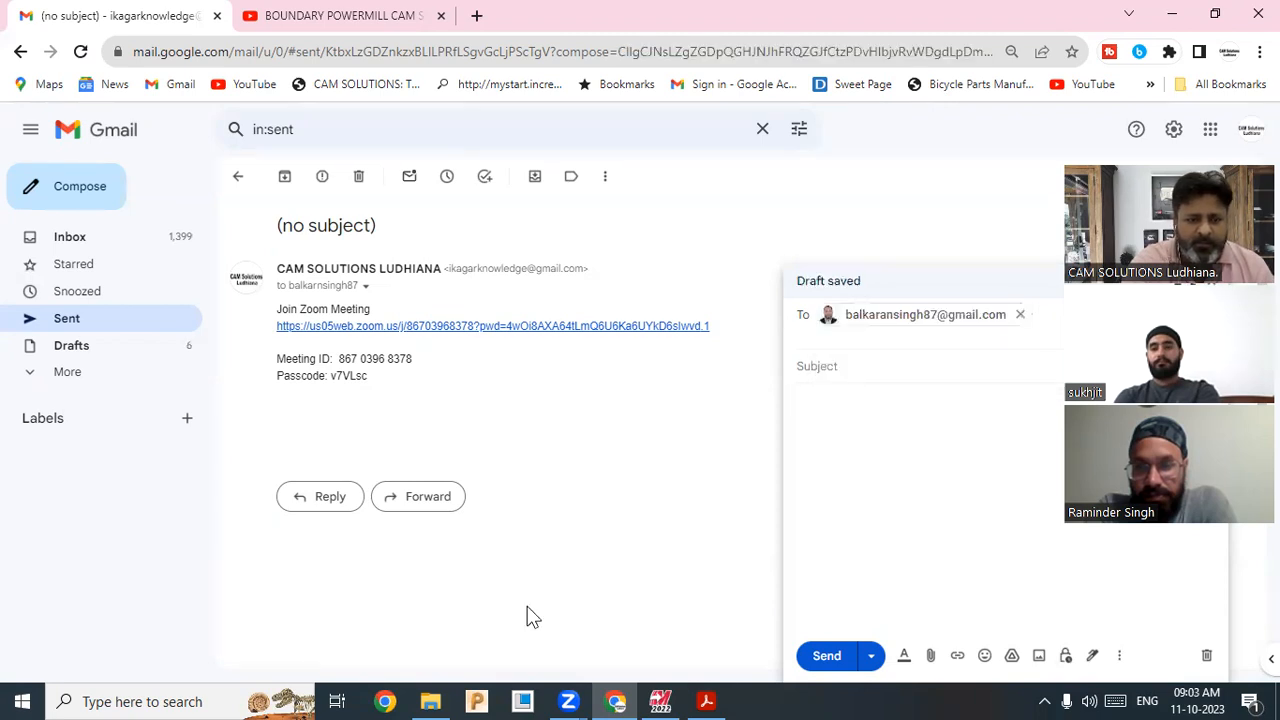
Step: Paste the Zoom meeting invitation into the message body and send it
left_click(830, 655)
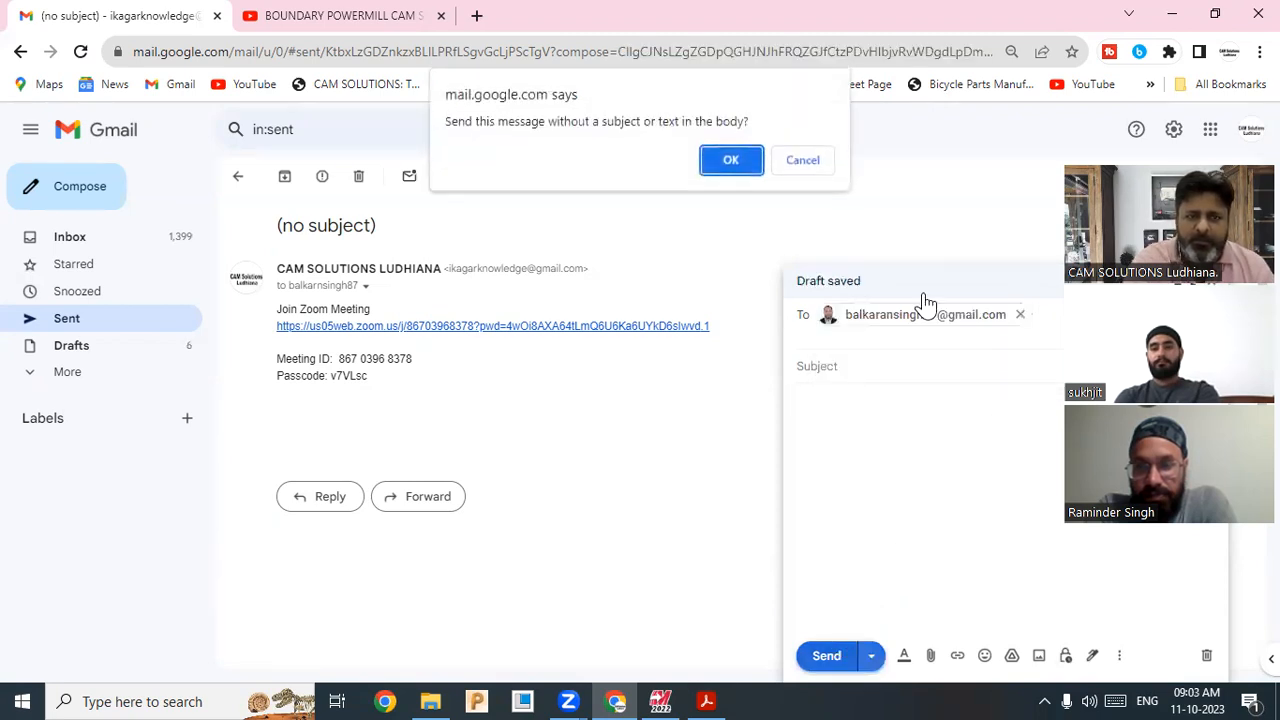
left_click(803, 160)
right_click(871, 437)
left_click(918, 311)
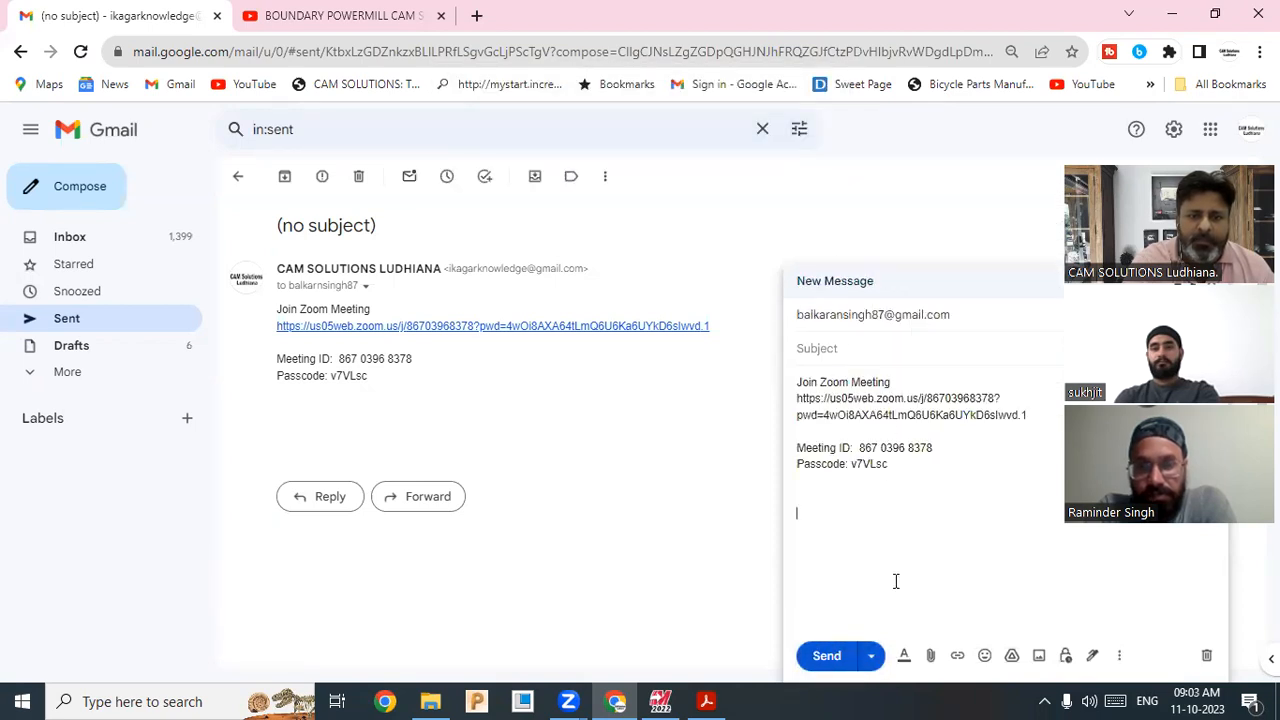
left_click(845, 664)
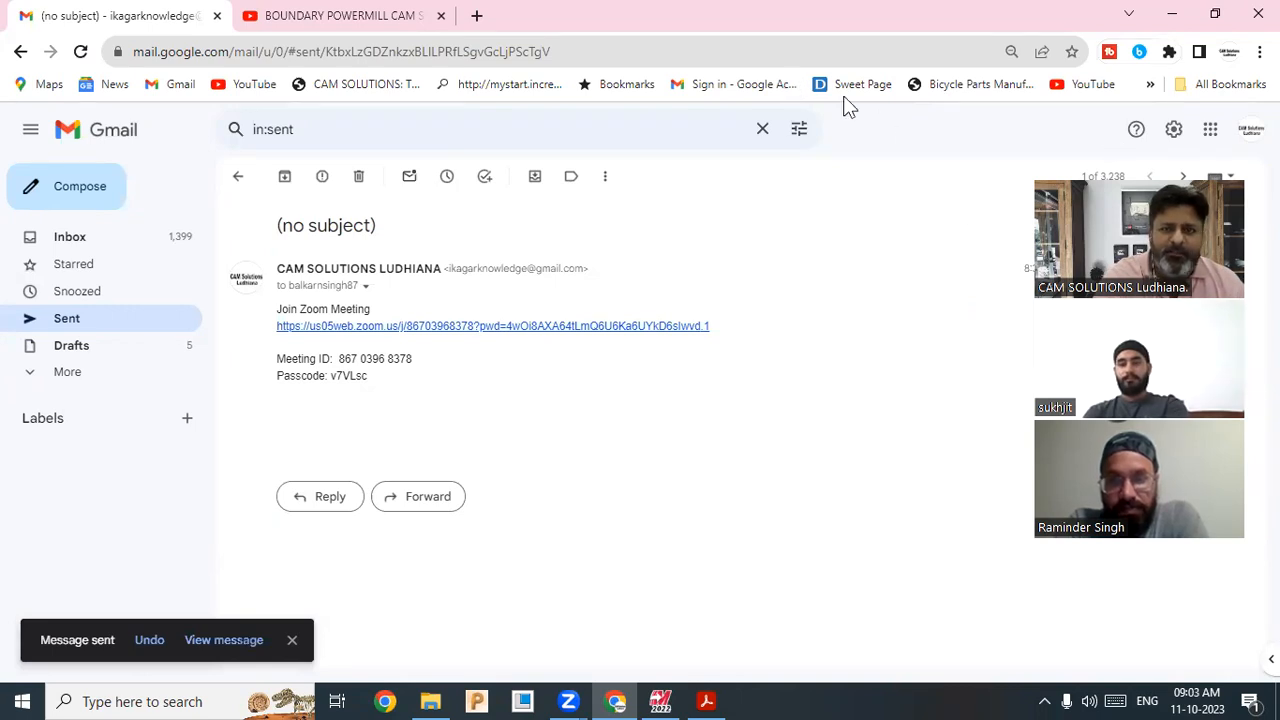
left_click(1172, 16)
Step: Unblank the hidden wireframe and blue dimensions by window-selecting around the U-block
scroll(620, 595, "up", 10)
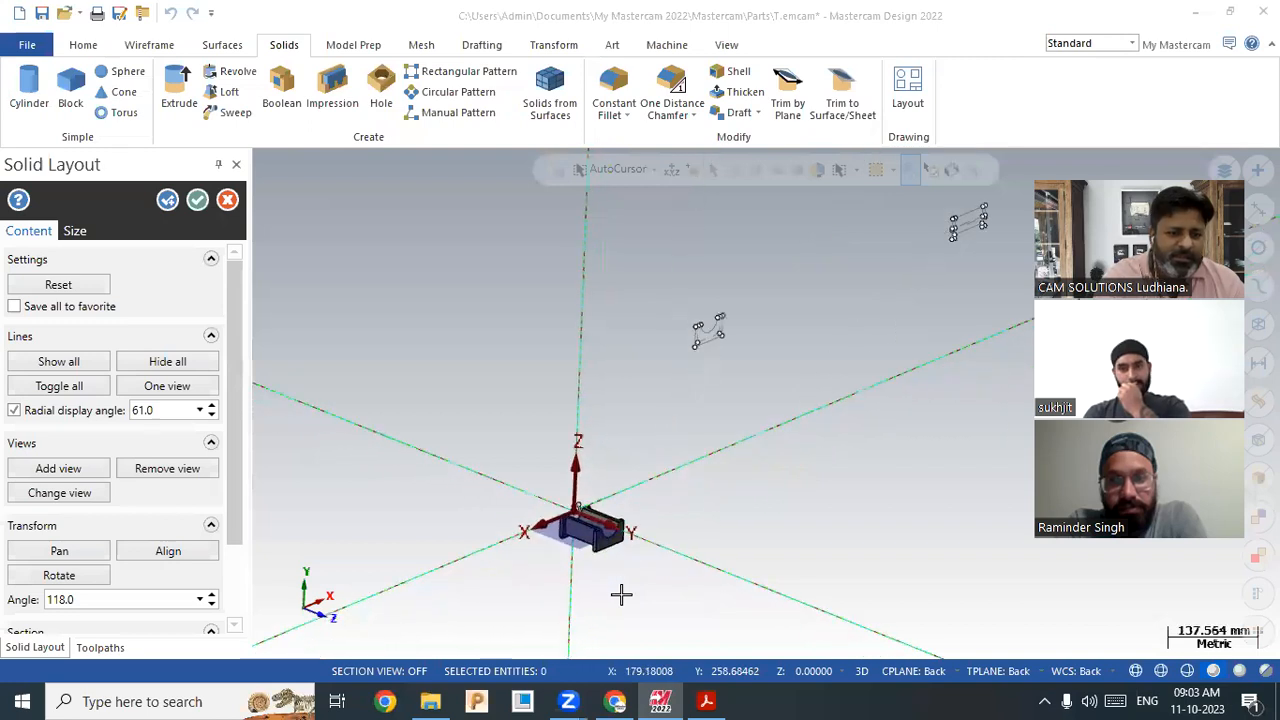
middle_click_drag(762, 438, 725, 429)
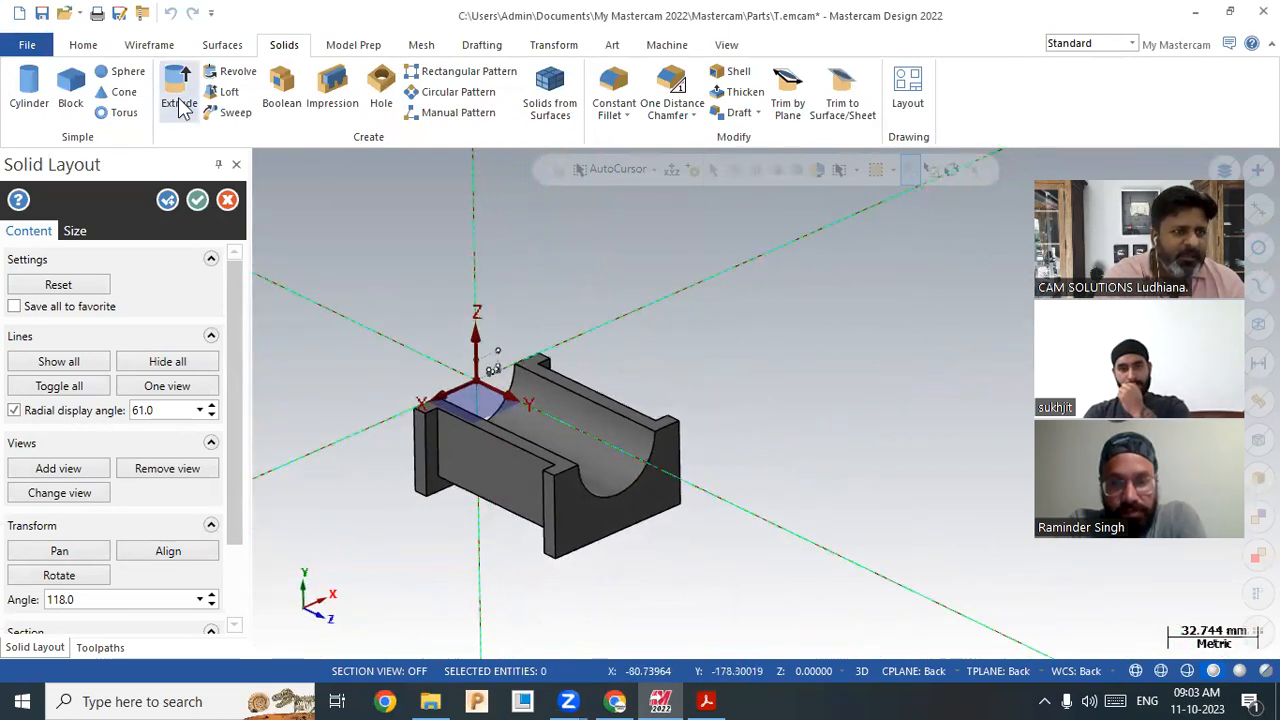
left_click(83, 45)
left_click(757, 112)
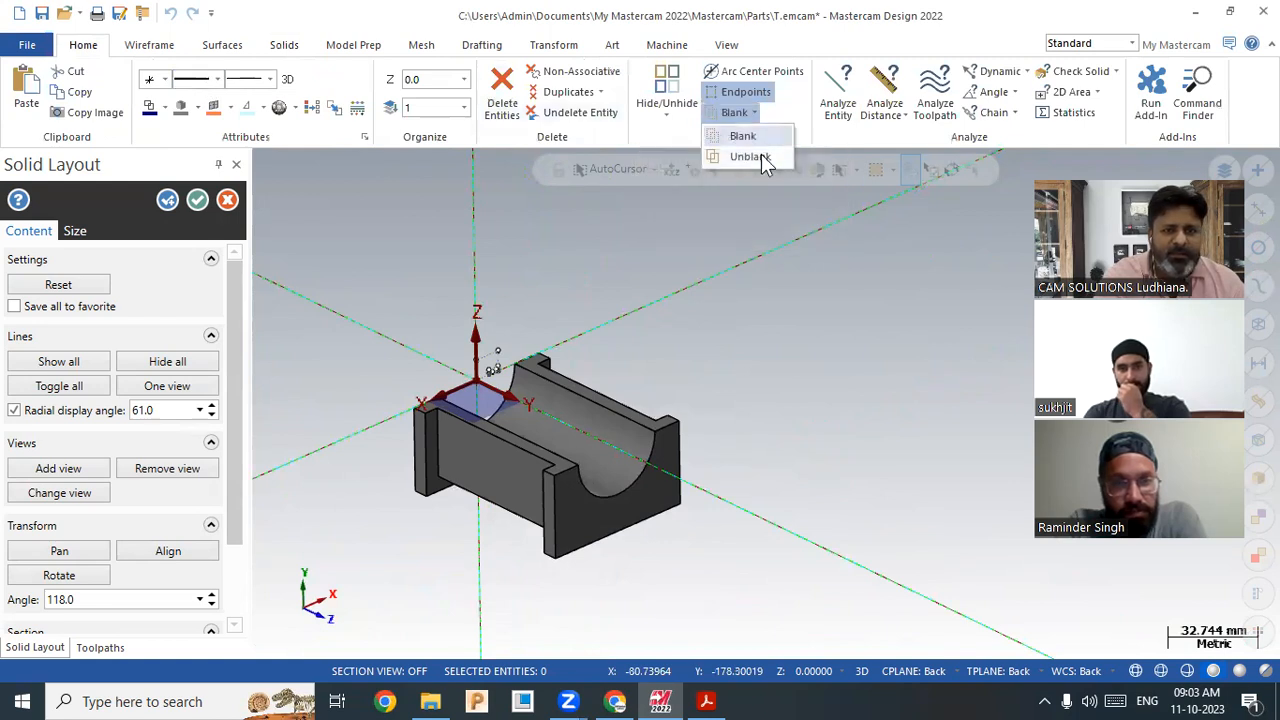
left_click(749, 157)
left_click_drag(383, 340, 763, 617)
left_click(722, 220)
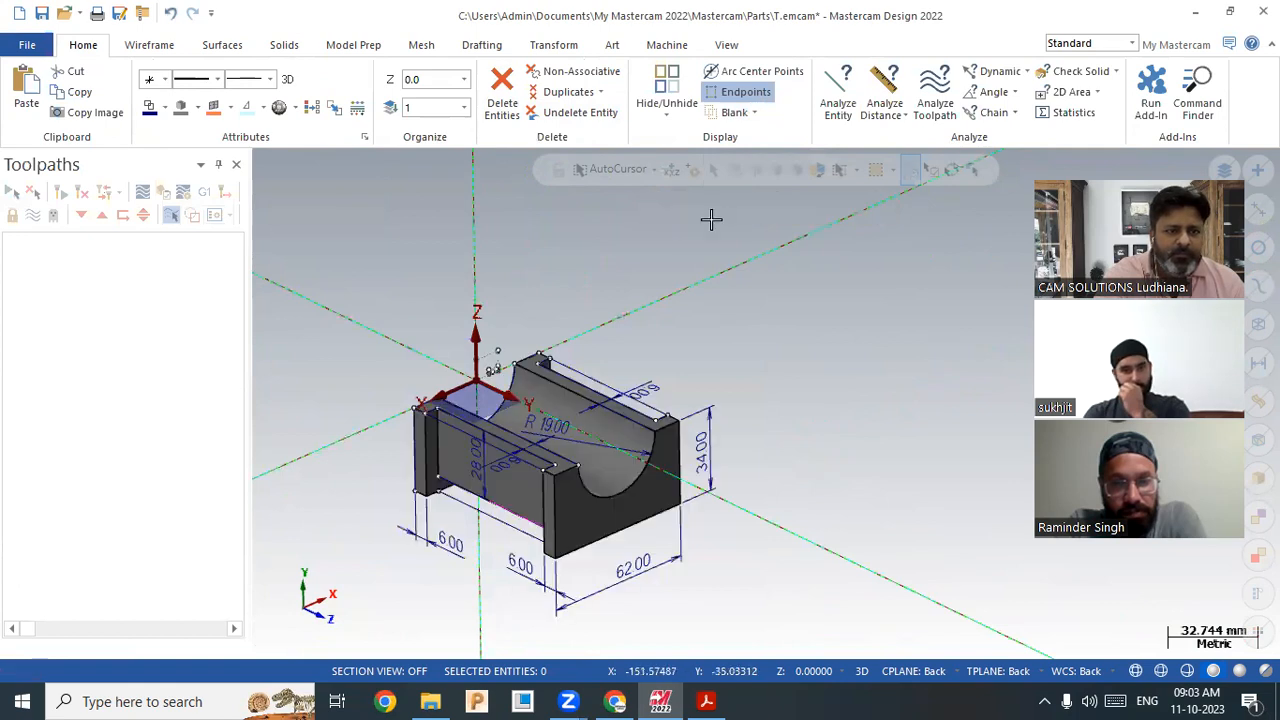
scroll(580, 555, "up", 2)
scroll(655, 530, "down", 2)
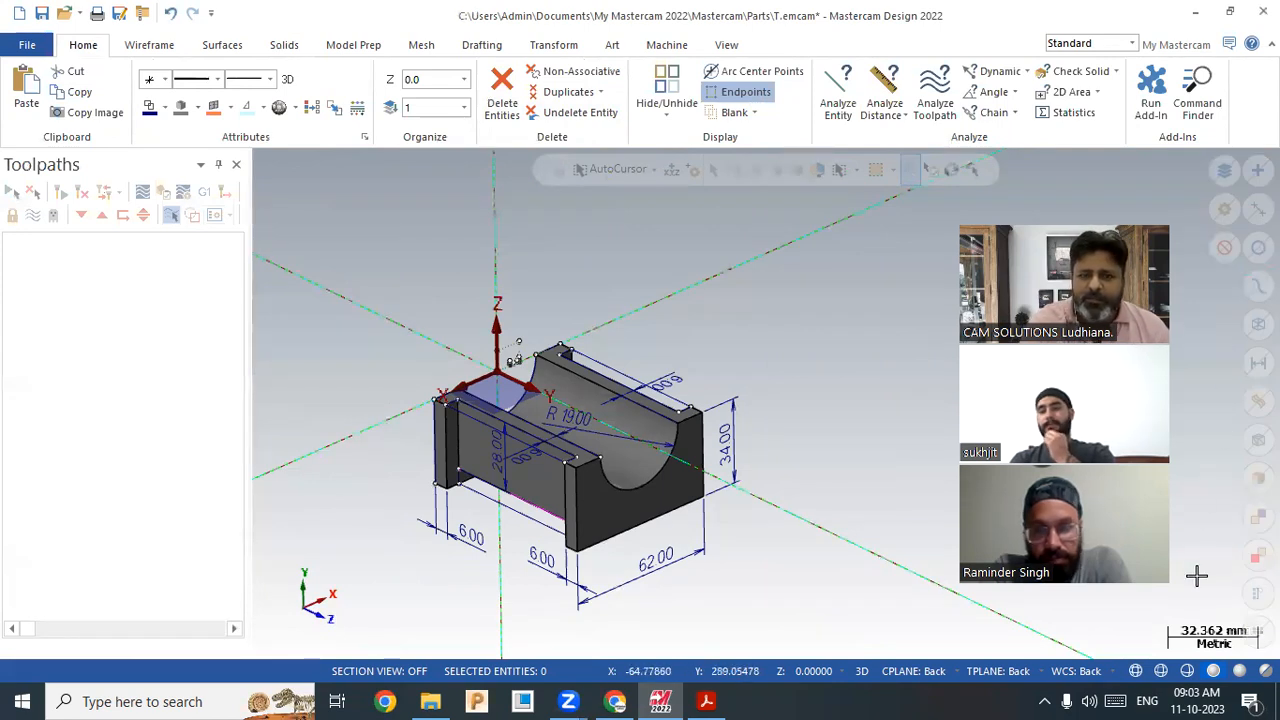
left_click_drag(1134, 186, 1164, 142)
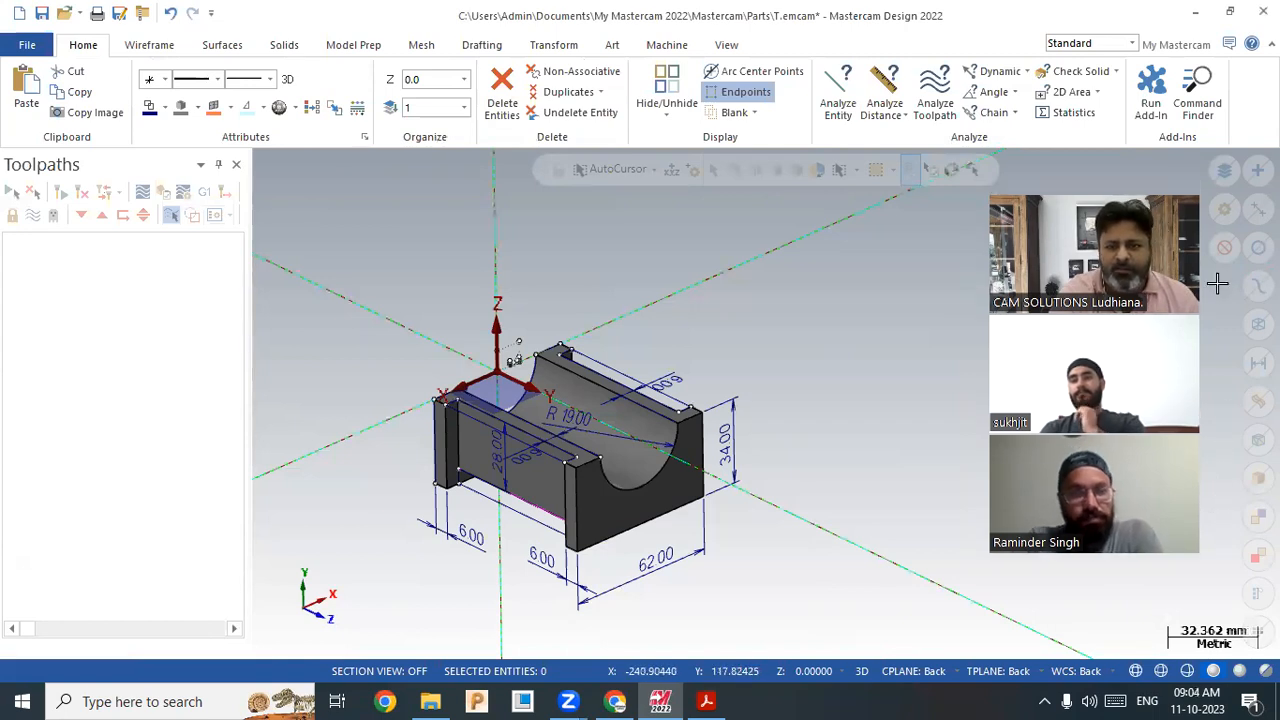
Step: Select all wireframe entities and hide them, leaving the shaded U-block solid
left_click(1258, 322)
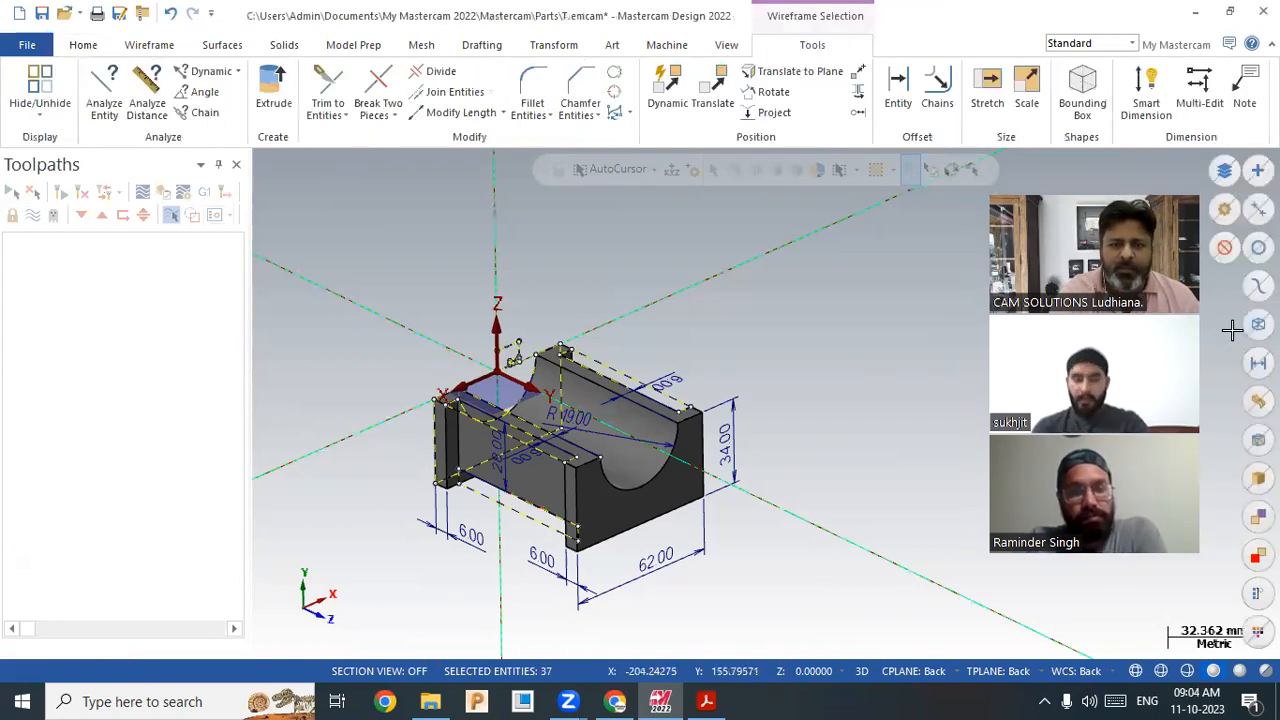
left_click(86, 45)
left_click(680, 118)
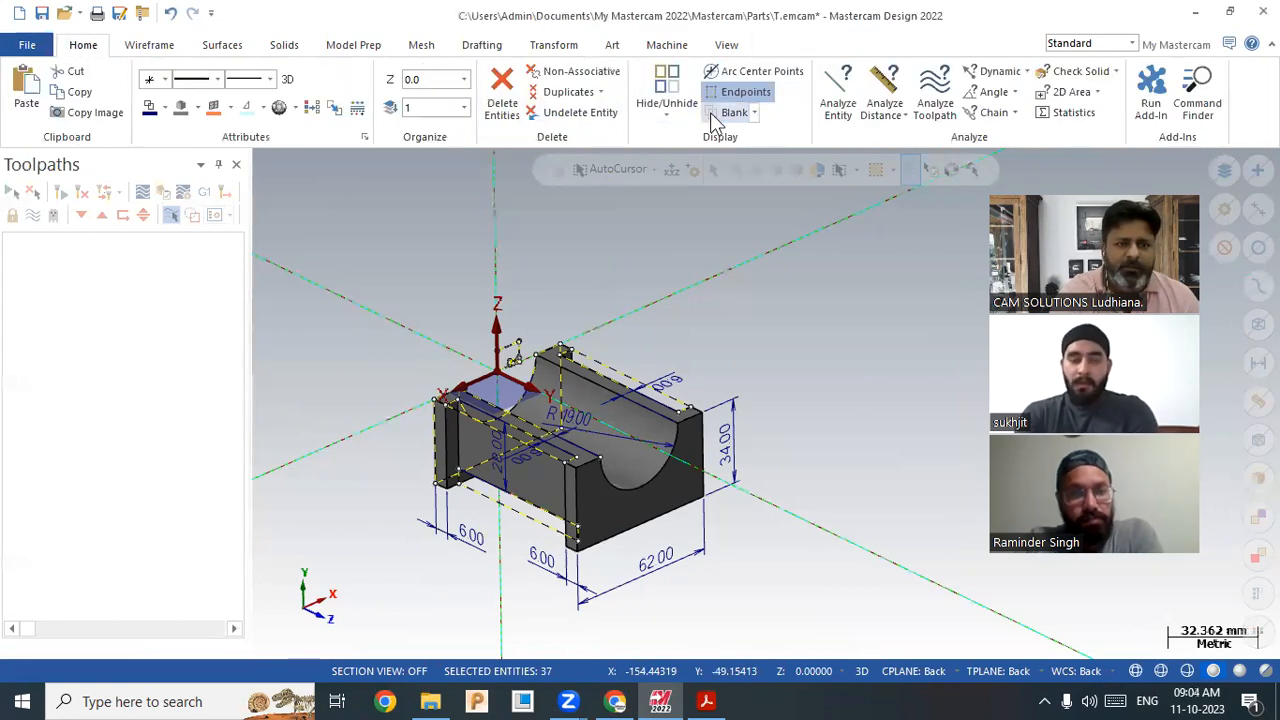
scroll(491, 520, "up", 1)
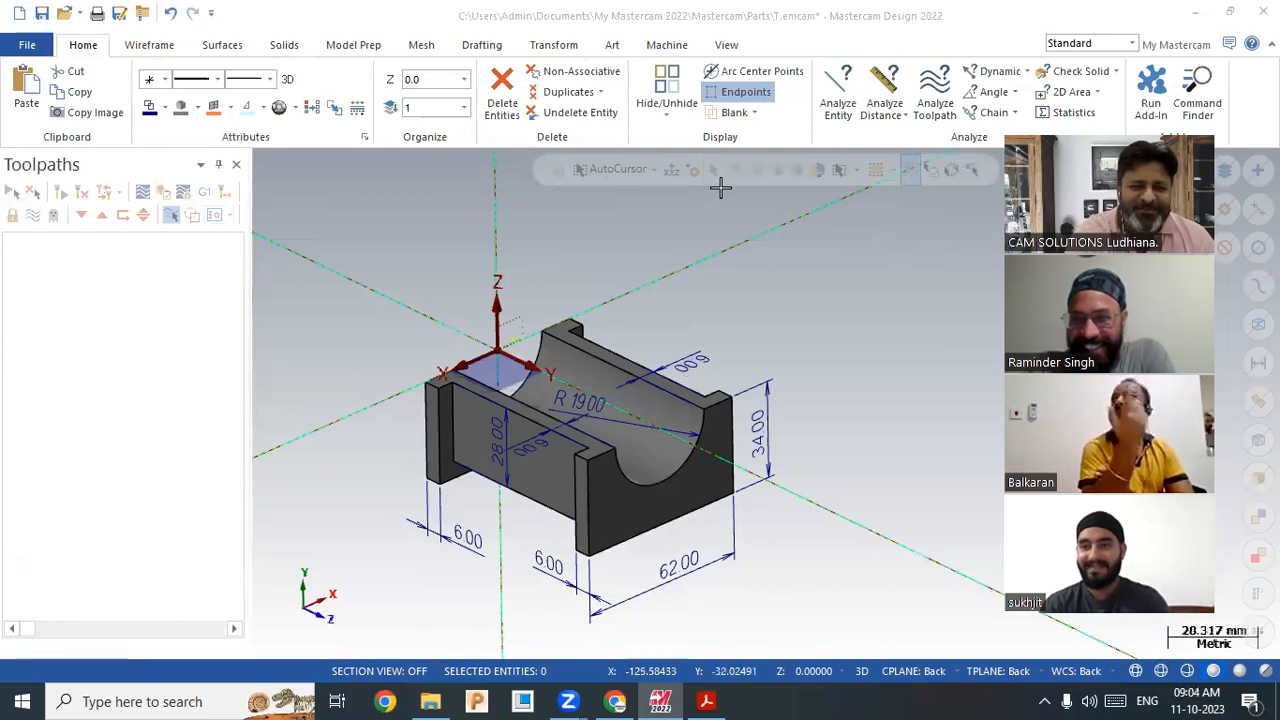
scroll(720, 537, "down", 2)
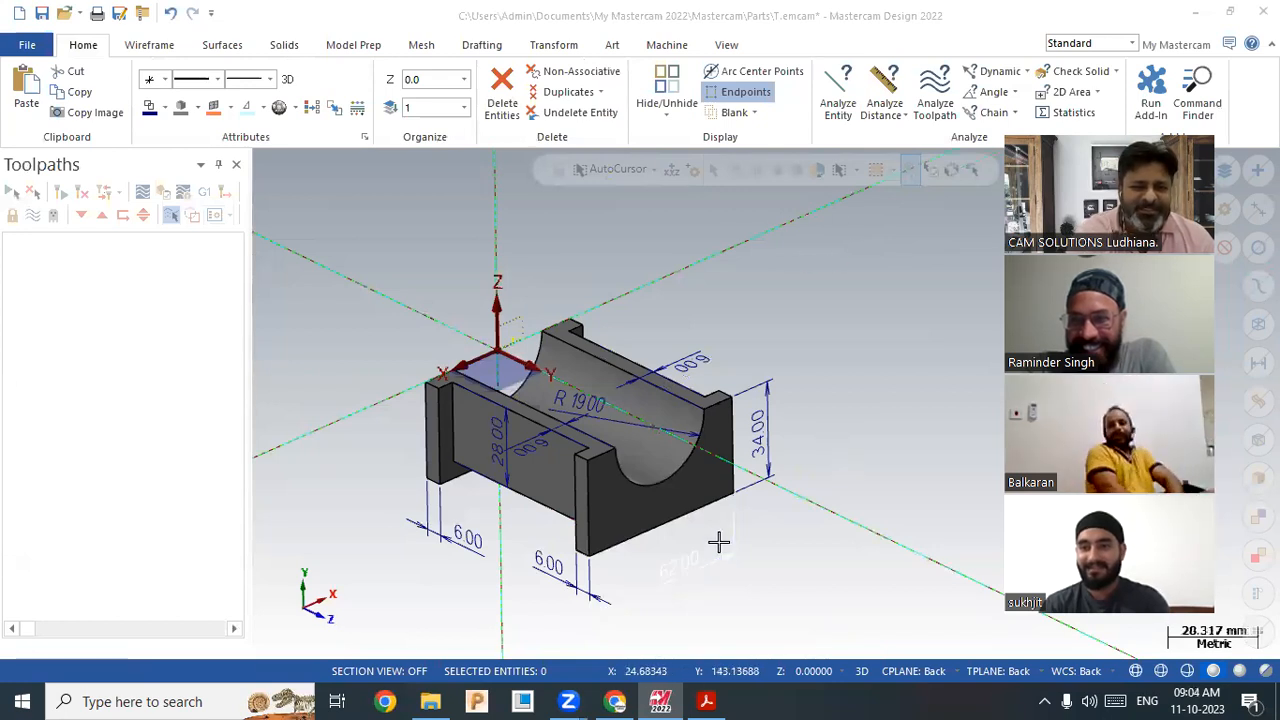
scroll(780, 537, "up", 1)
scroll(777, 546, "down", 2)
scroll(779, 557, "up", 1)
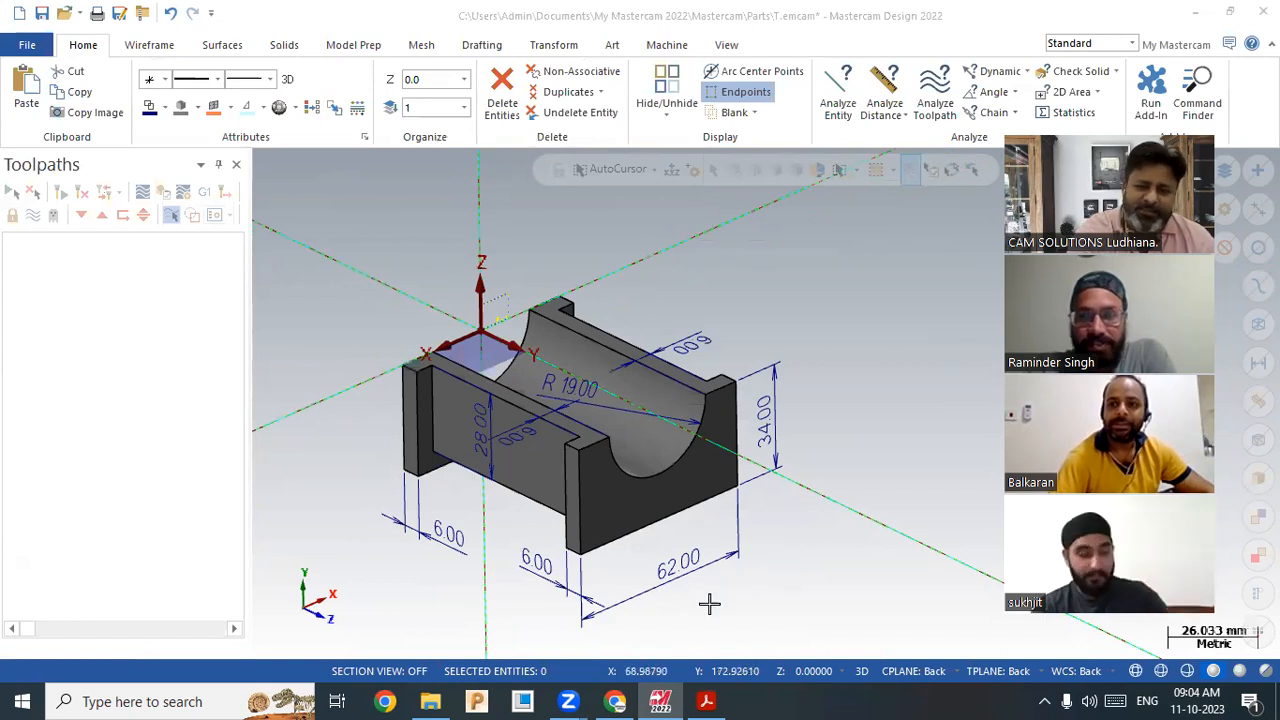
Step: Zoom in and out to inspect the solid with its 62.00, 34.00, 28.00, 6.00 and R19.00 dimensions
scroll(786, 571, "up", 2)
scroll(663, 591, "down", 2)
scroll(714, 529, "up", 2)
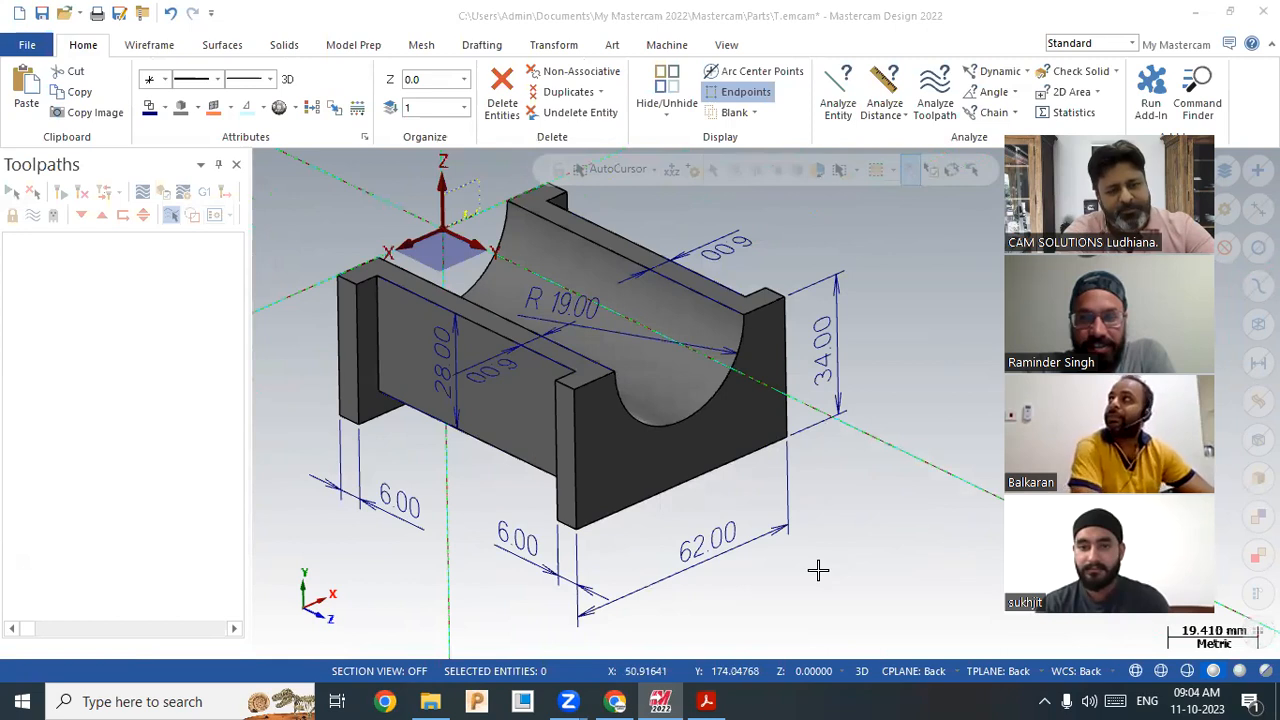
scroll(825, 543, "down", 2)
scroll(820, 543, "up", 2)
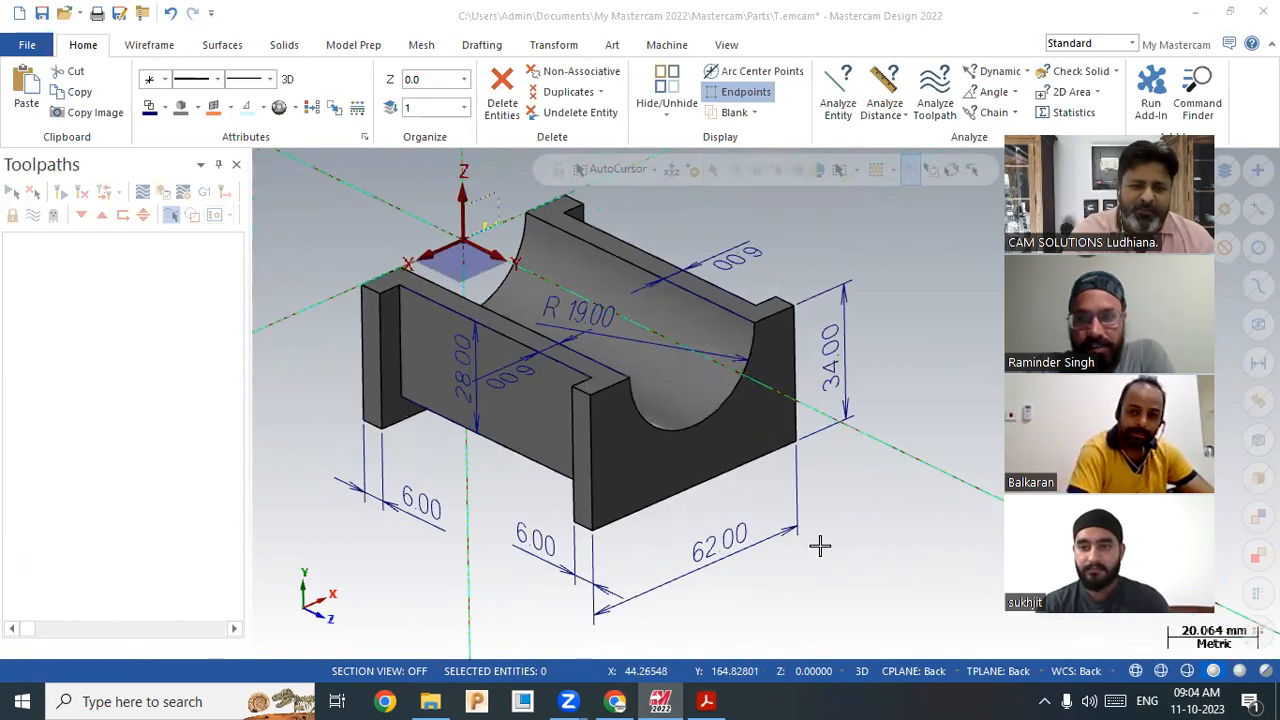
scroll(640, 635, "down", 2)
scroll(640, 635, "up", 3)
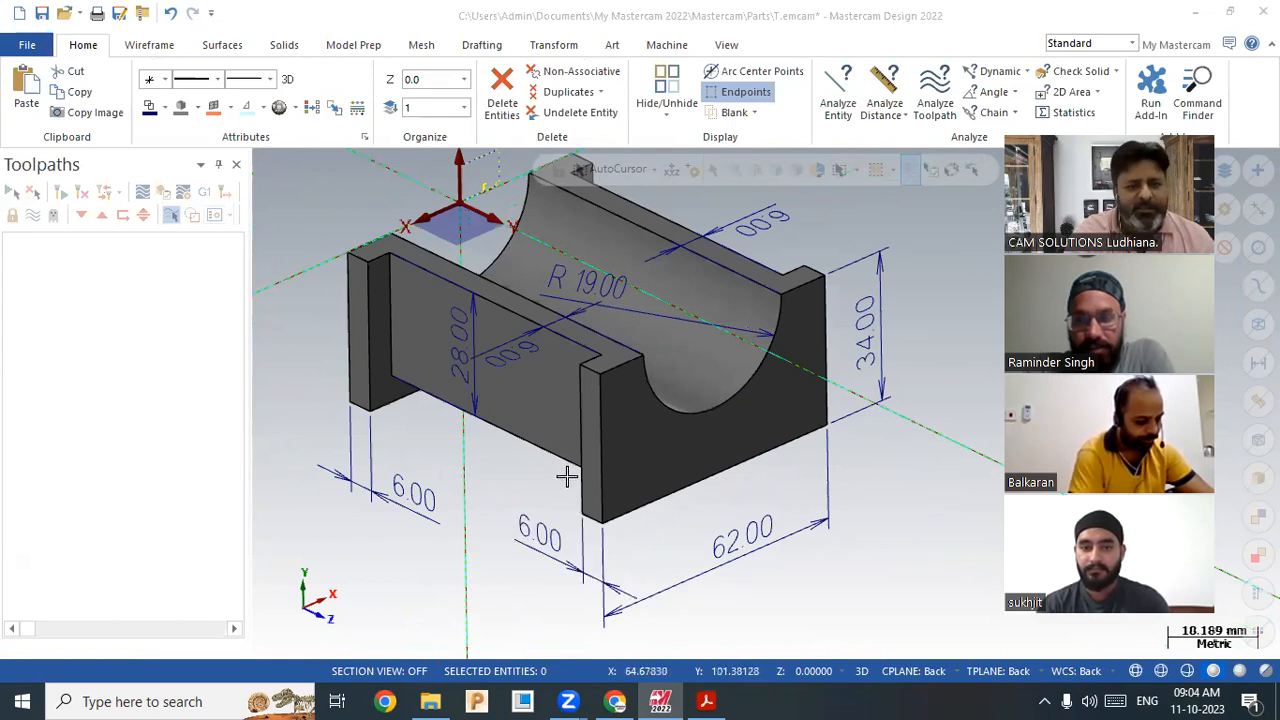
scroll(551, 514, "down", 2)
scroll(763, 514, "up", 2)
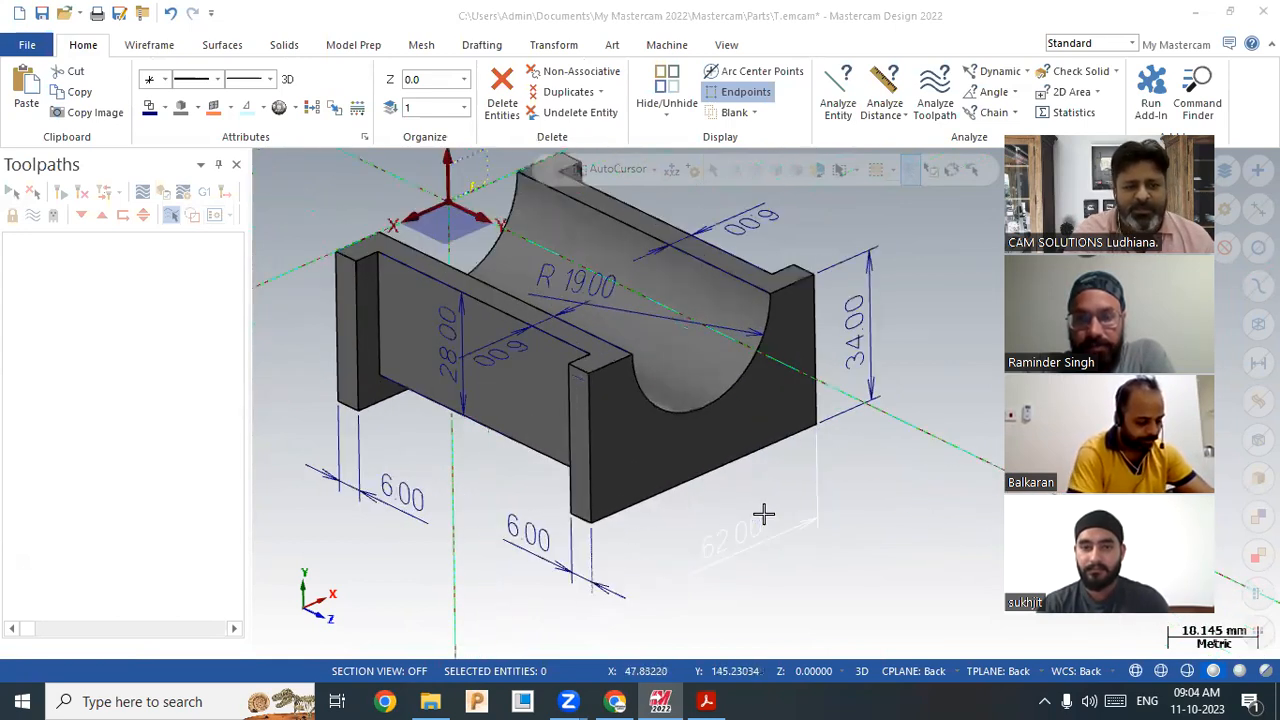
scroll(849, 529, "down", 2)
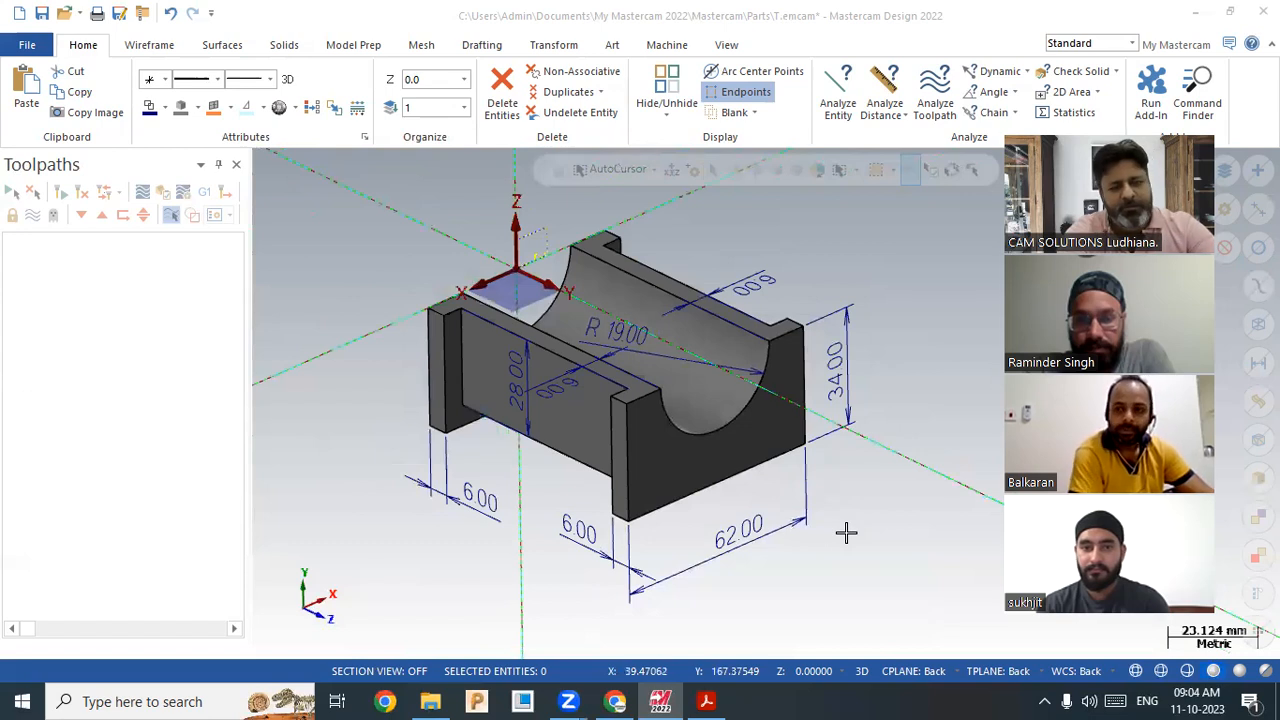
scroll(840, 535, "up", 1)
scroll(829, 537, "down", 1)
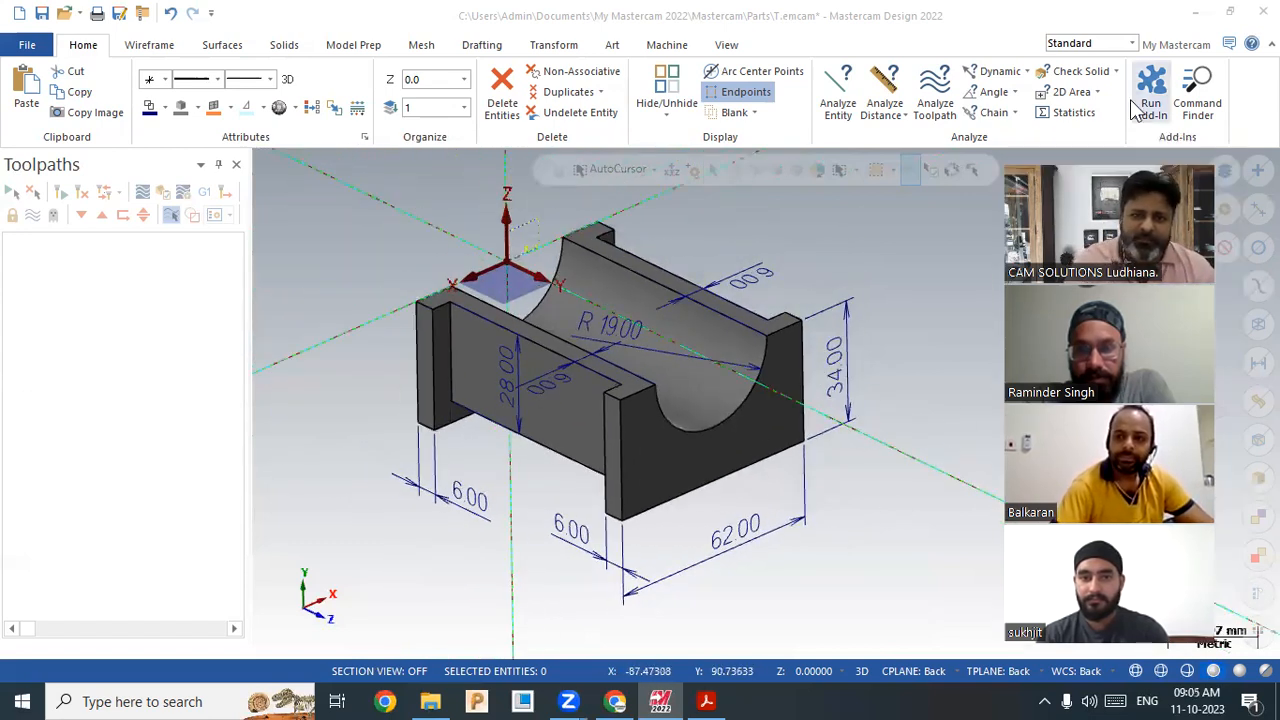
left_click(853, 294)
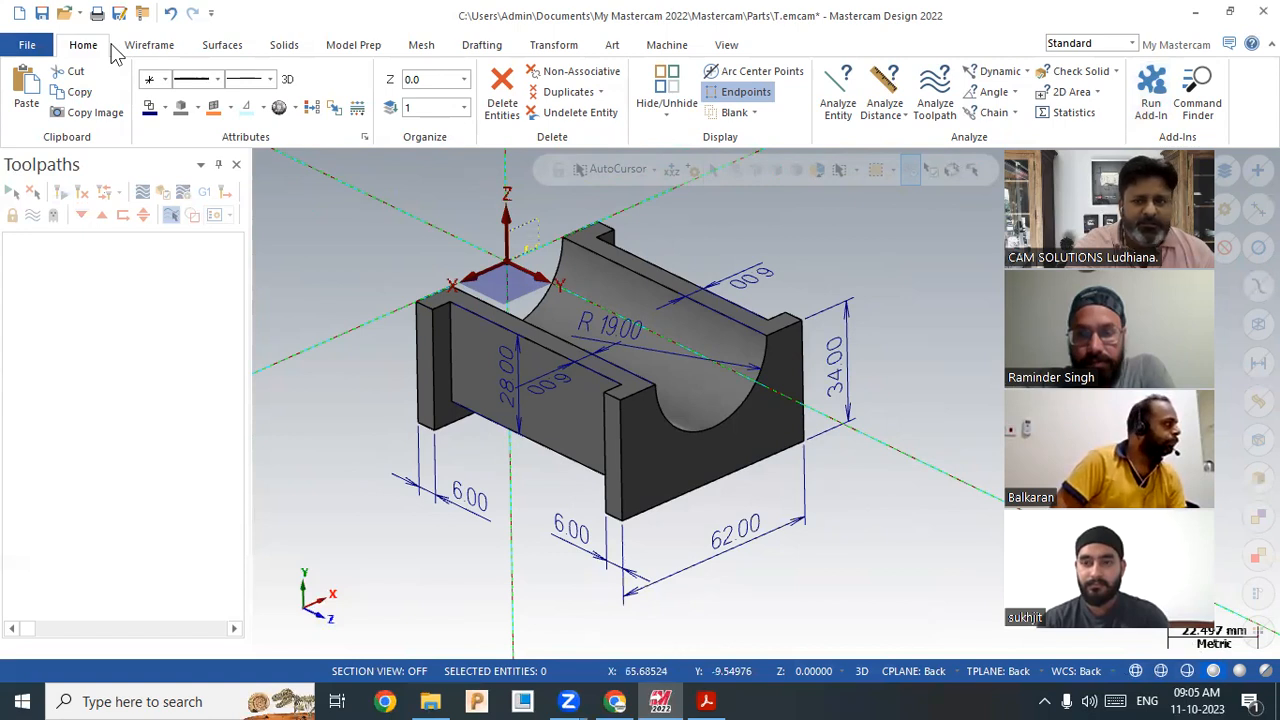
scroll(855, 477, "up", 1)
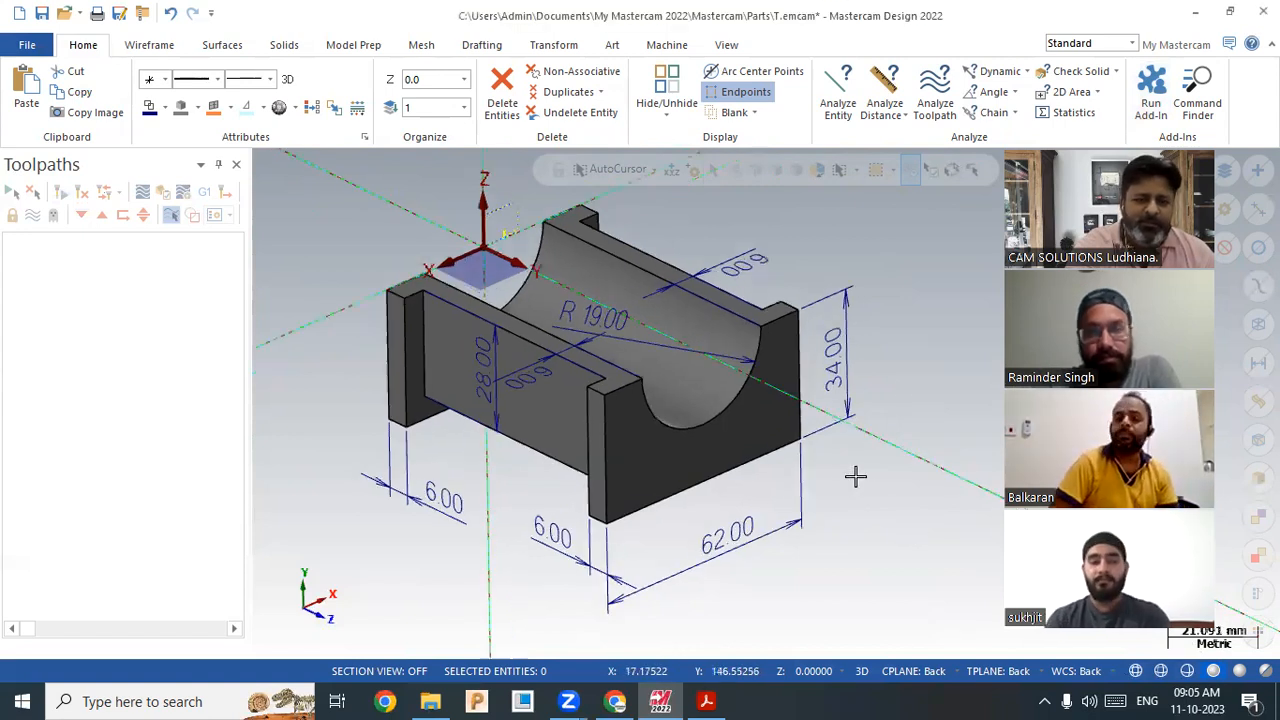
scroll(855, 477, "up", 2)
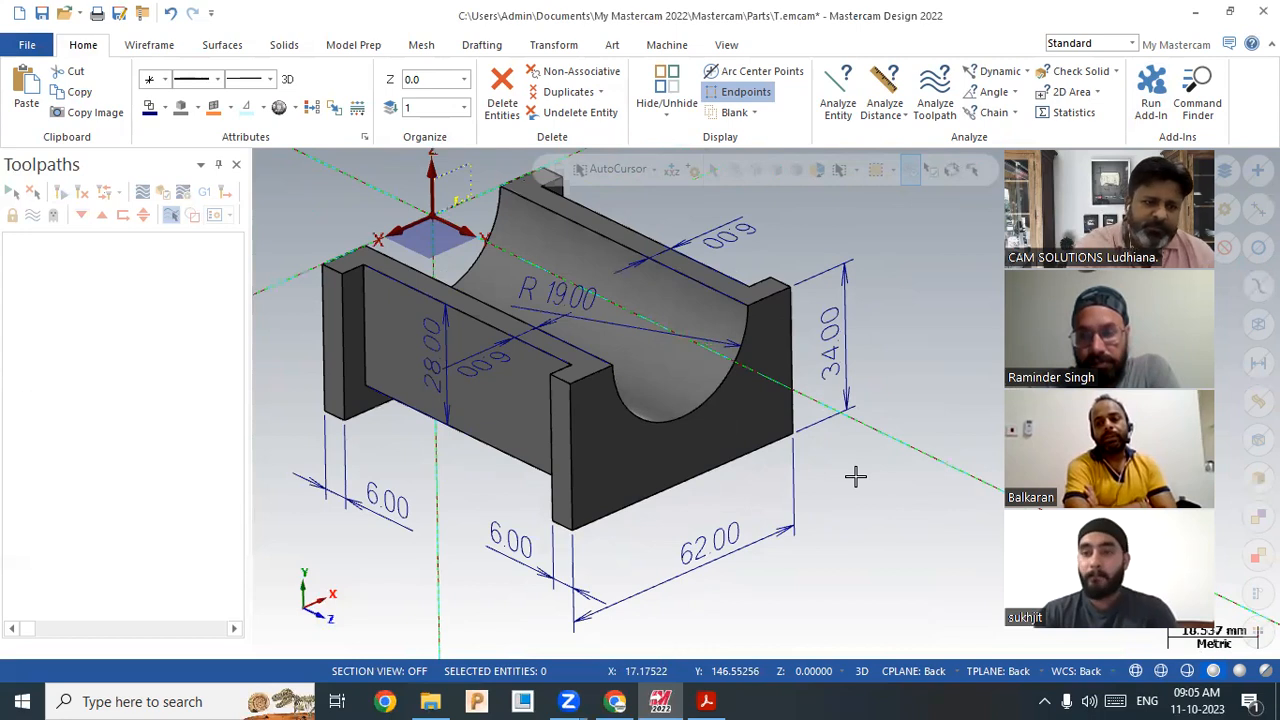
scroll(851, 451, "down", 3)
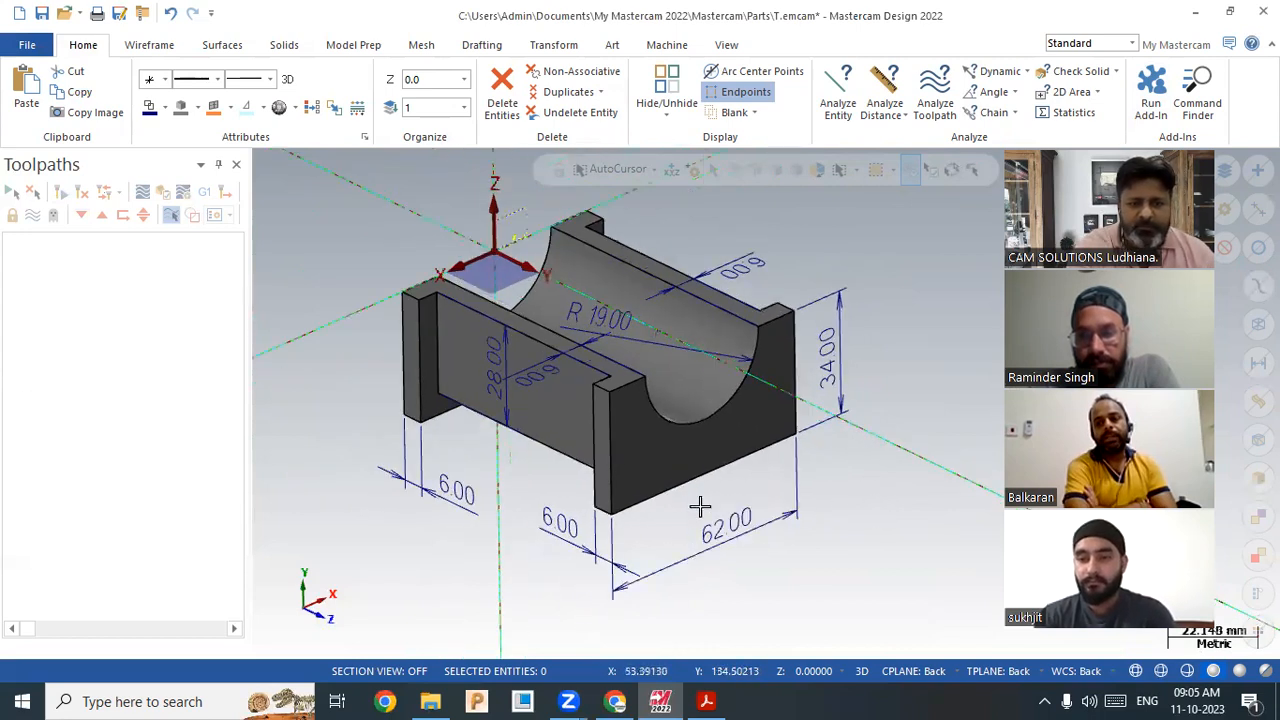
scroll(826, 571, "up", 2)
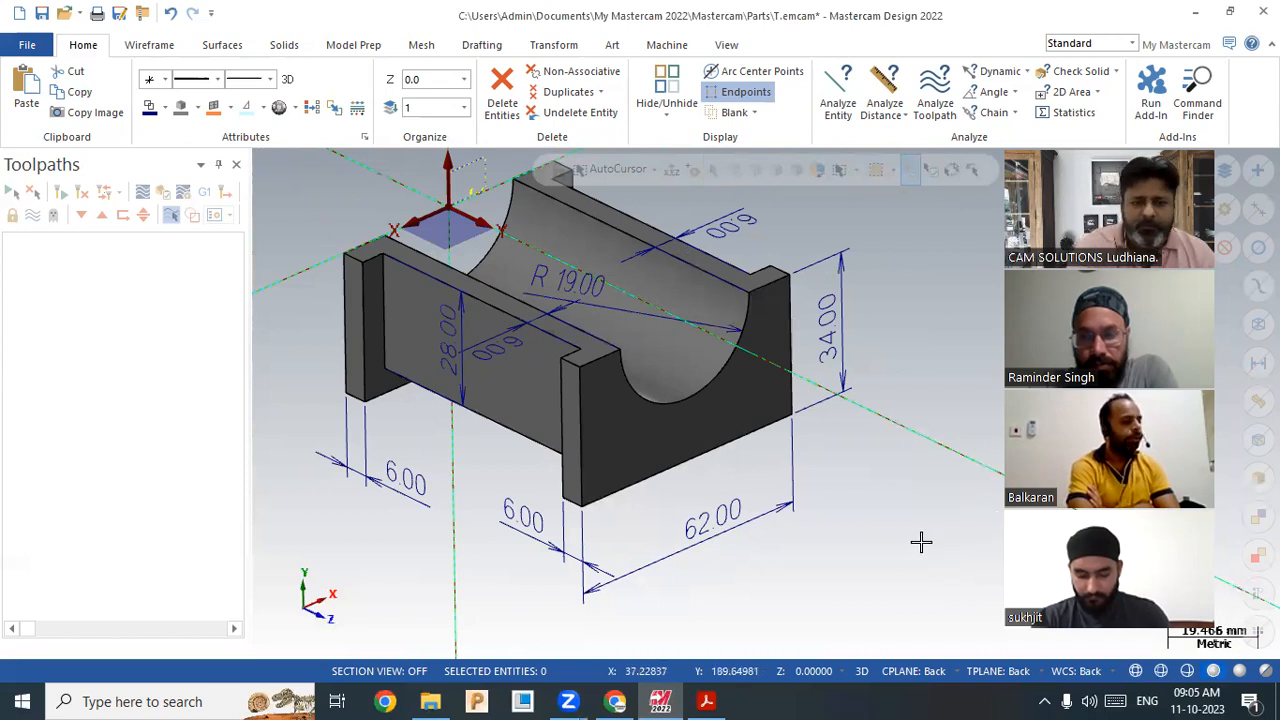
scroll(910, 510, "down", 2)
scroll(900, 300, "up", 2)
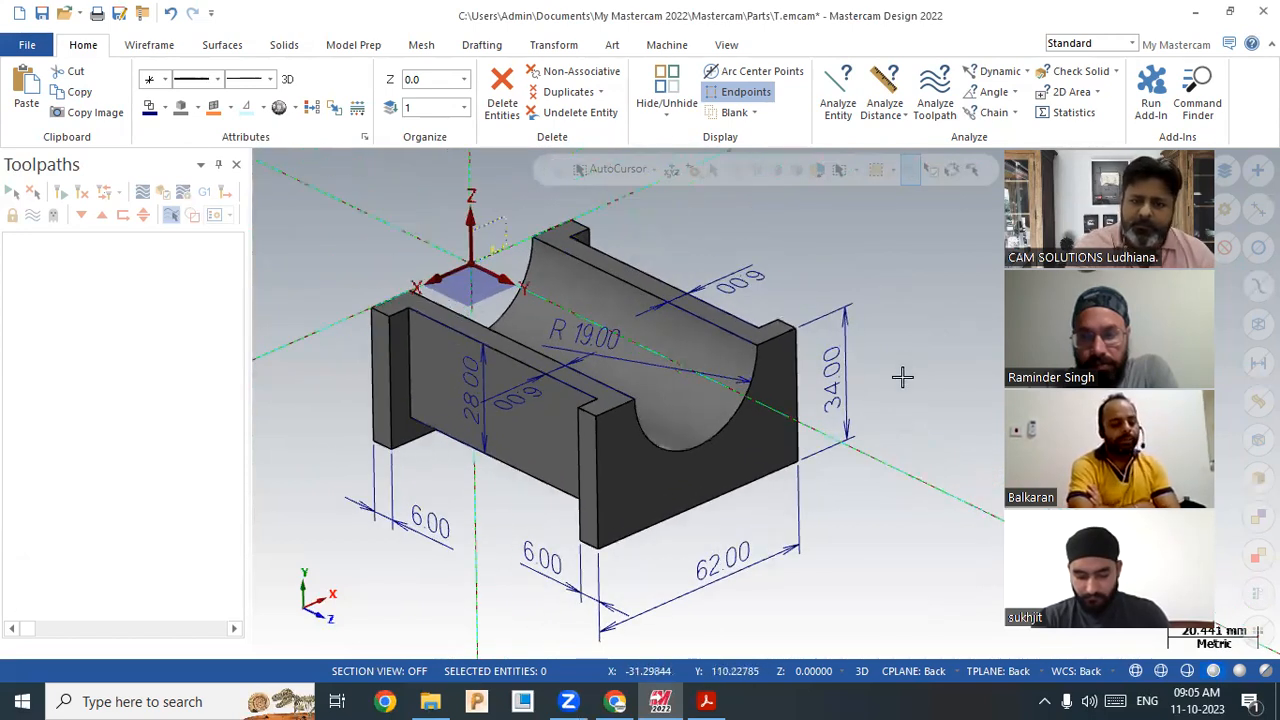
scroll(899, 460, "up", 1)
scroll(794, 471, "down", 2)
scroll(880, 503, "up", 2)
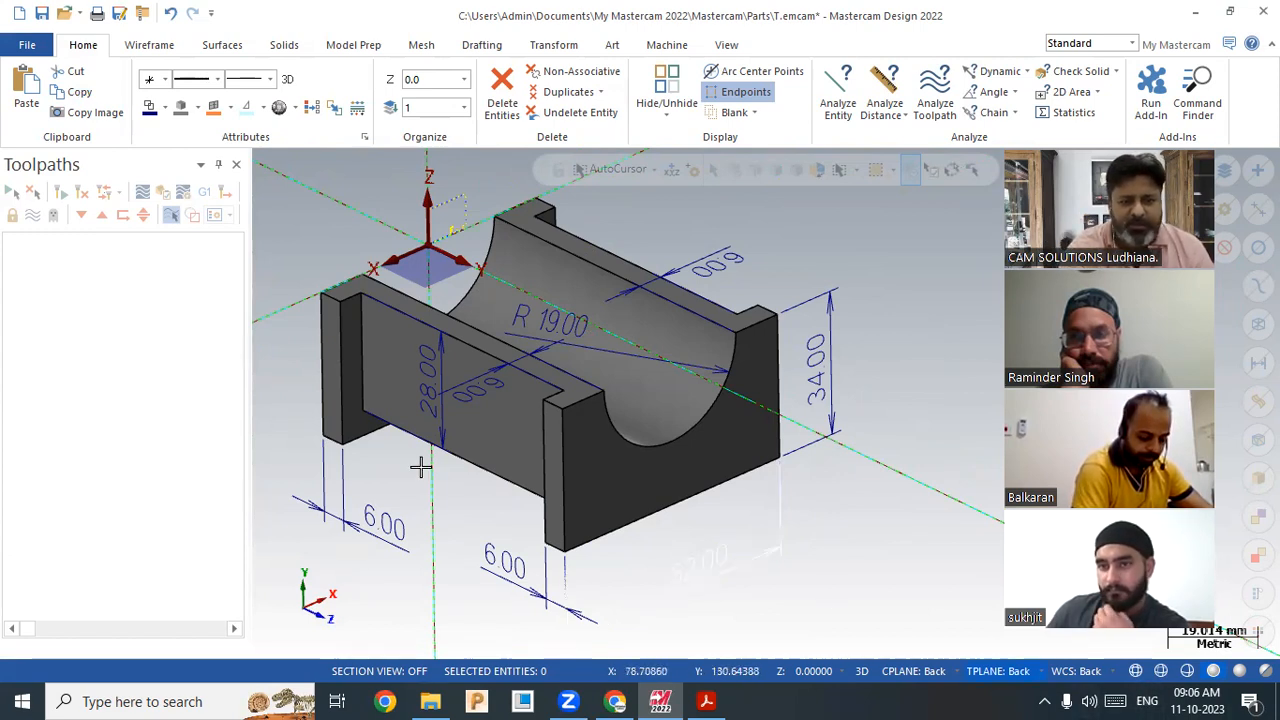
scroll(550, 275, "down", 2)
middle_click_drag(594, 404, 676, 528)
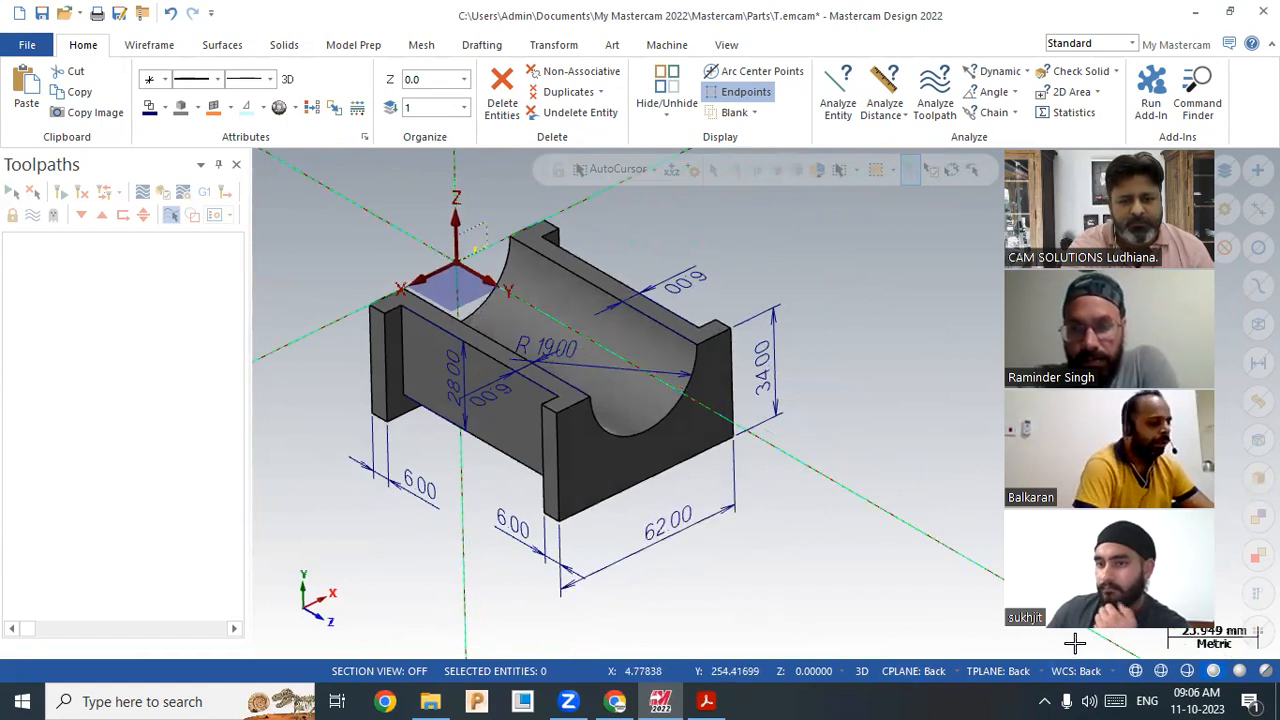
middle_click_drag(723, 551, 693, 598)
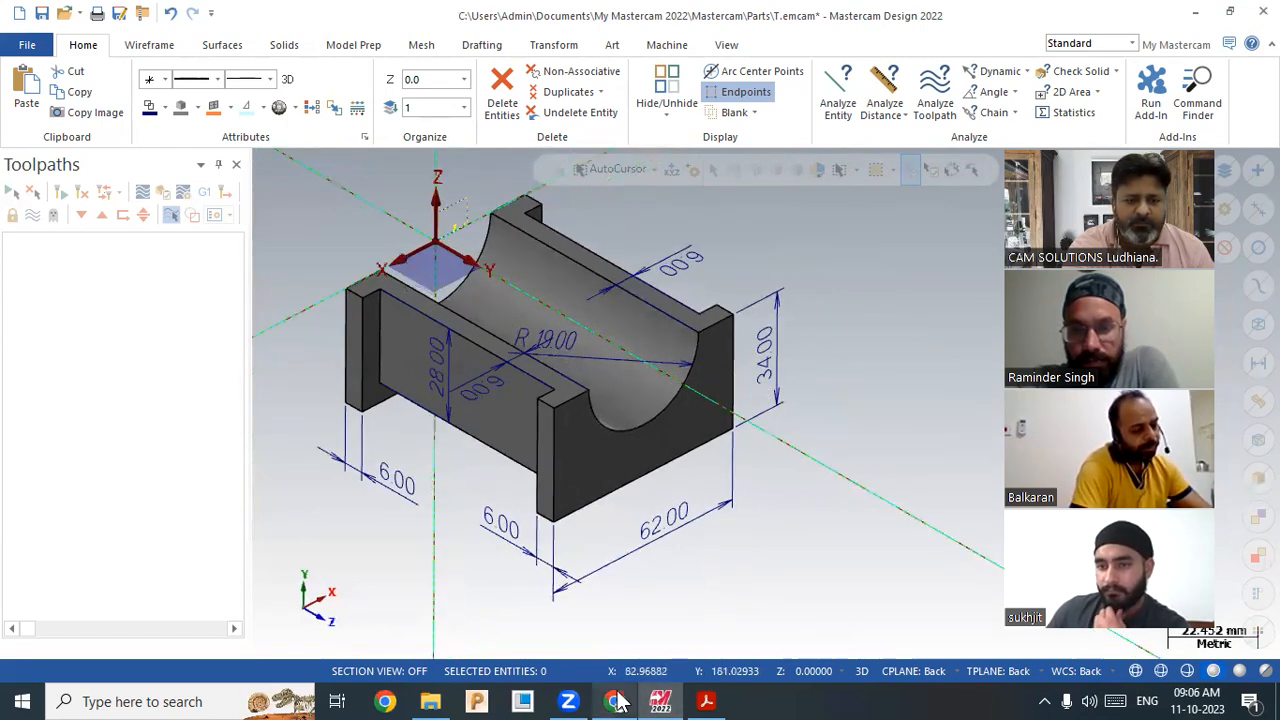
scroll(886, 503, "up", 1)
scroll(888, 504, "down", 4)
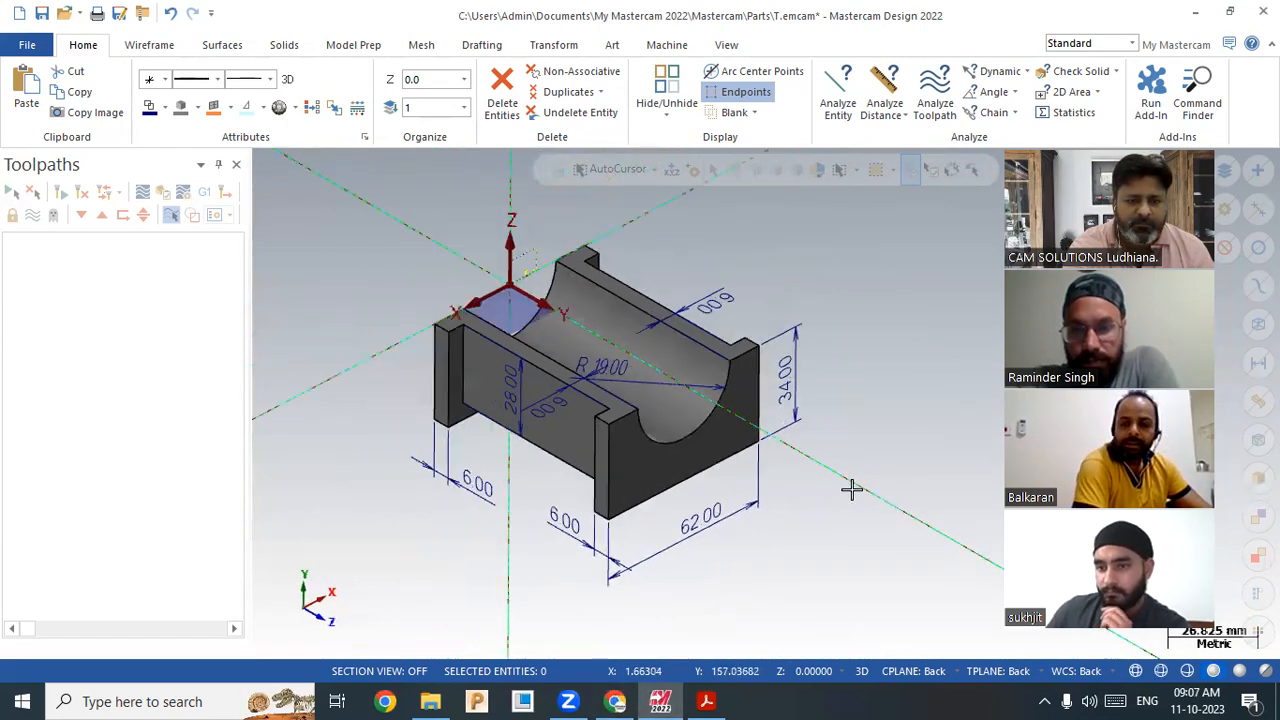
scroll(806, 325, "up", 5)
scroll(829, 308, "down", 3)
scroll(893, 468, "up", 3)
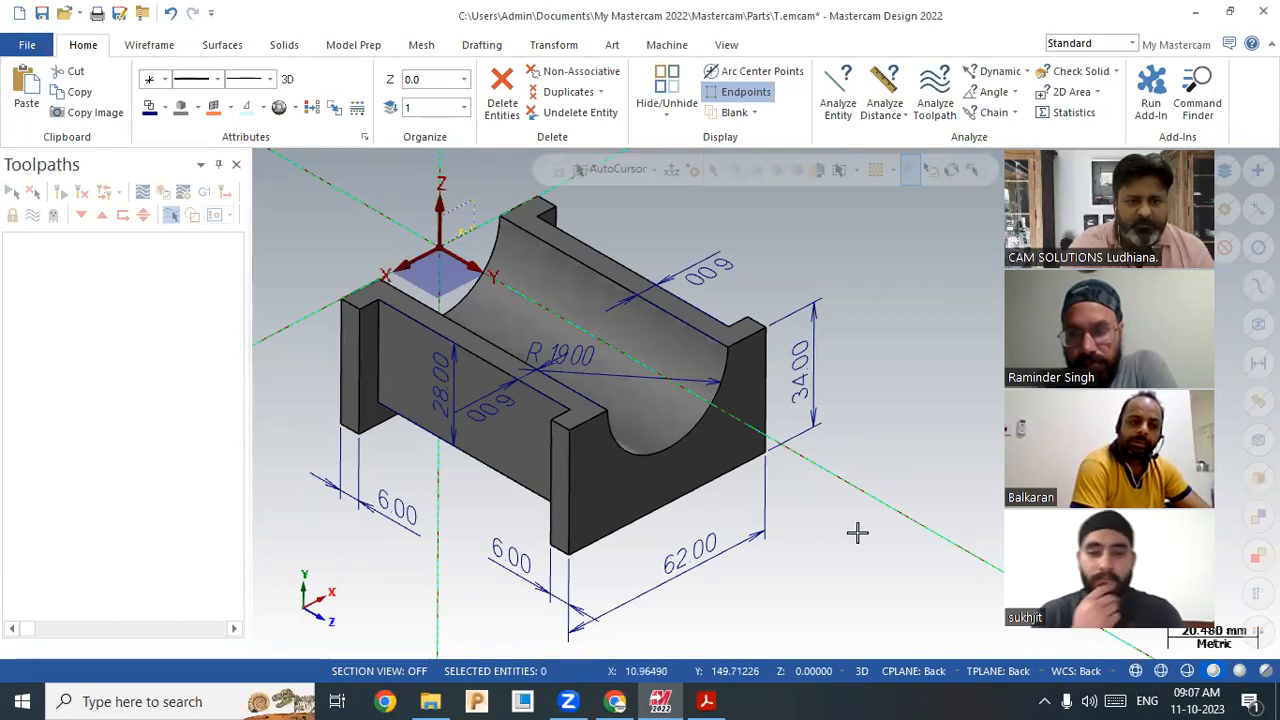
scroll(857, 535, "down", 1)
scroll(857, 535, "up", 1)
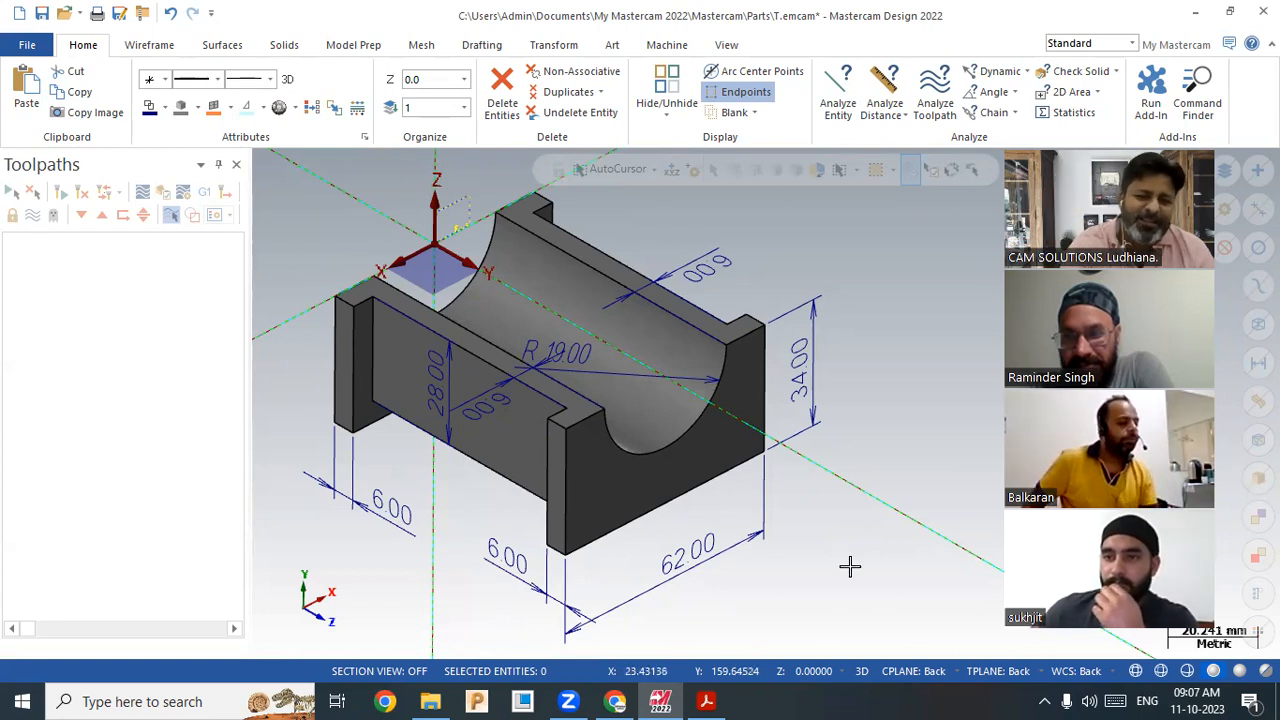
scroll(841, 565, "up", 1)
scroll(841, 565, "down", 1)
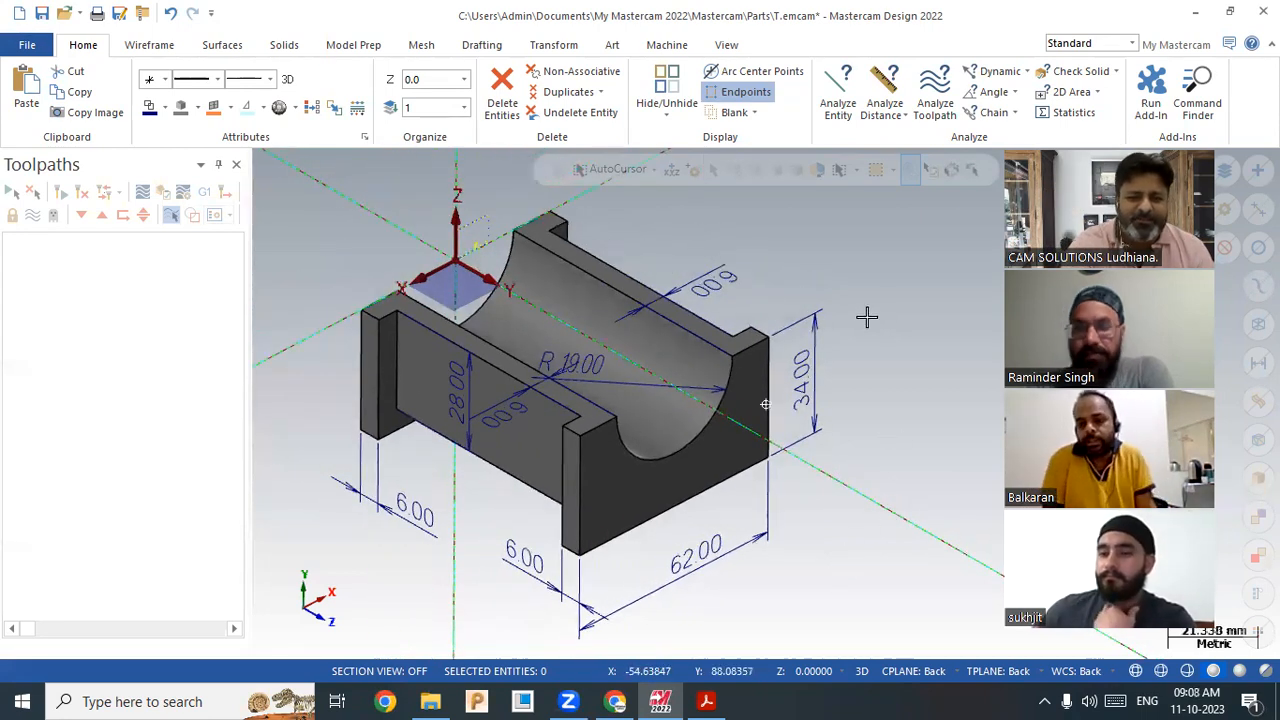
middle_click_drag(869, 306, 871, 320)
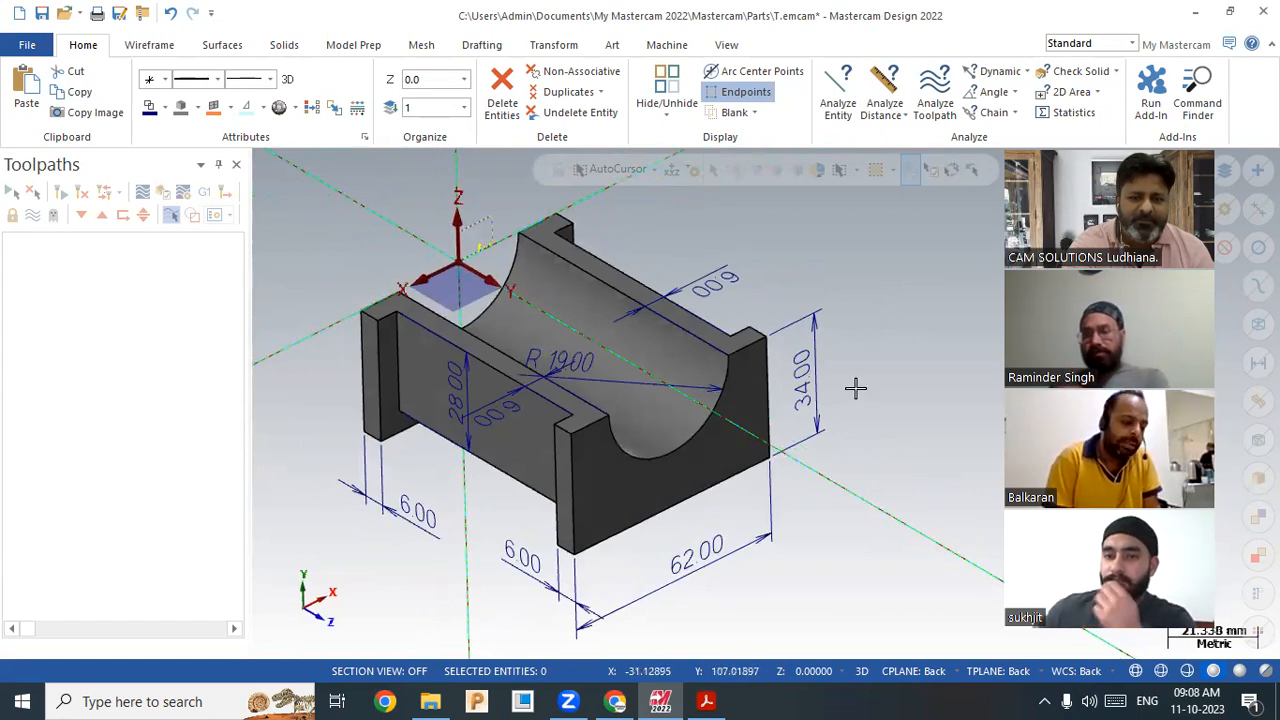
scroll(855, 388, "down", 1)
scroll(846, 303, "up", 2)
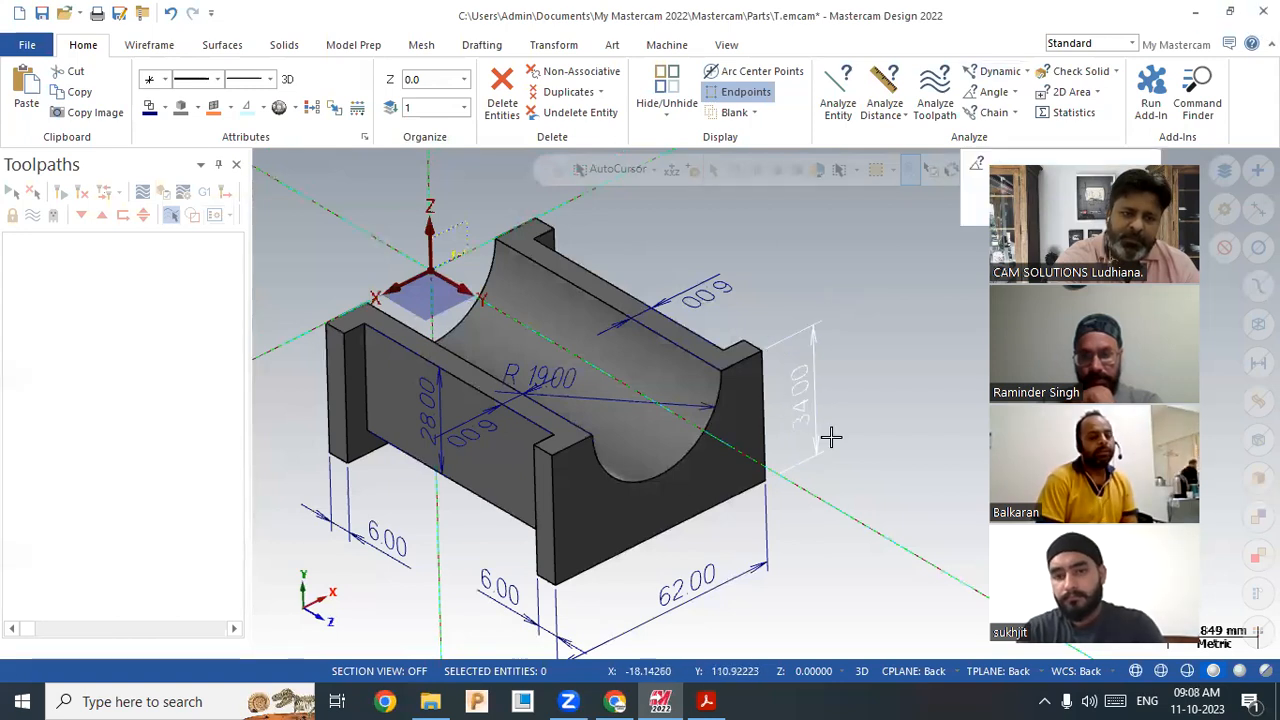
scroll(877, 446, "down", 3)
scroll(860, 527, "up", 4)
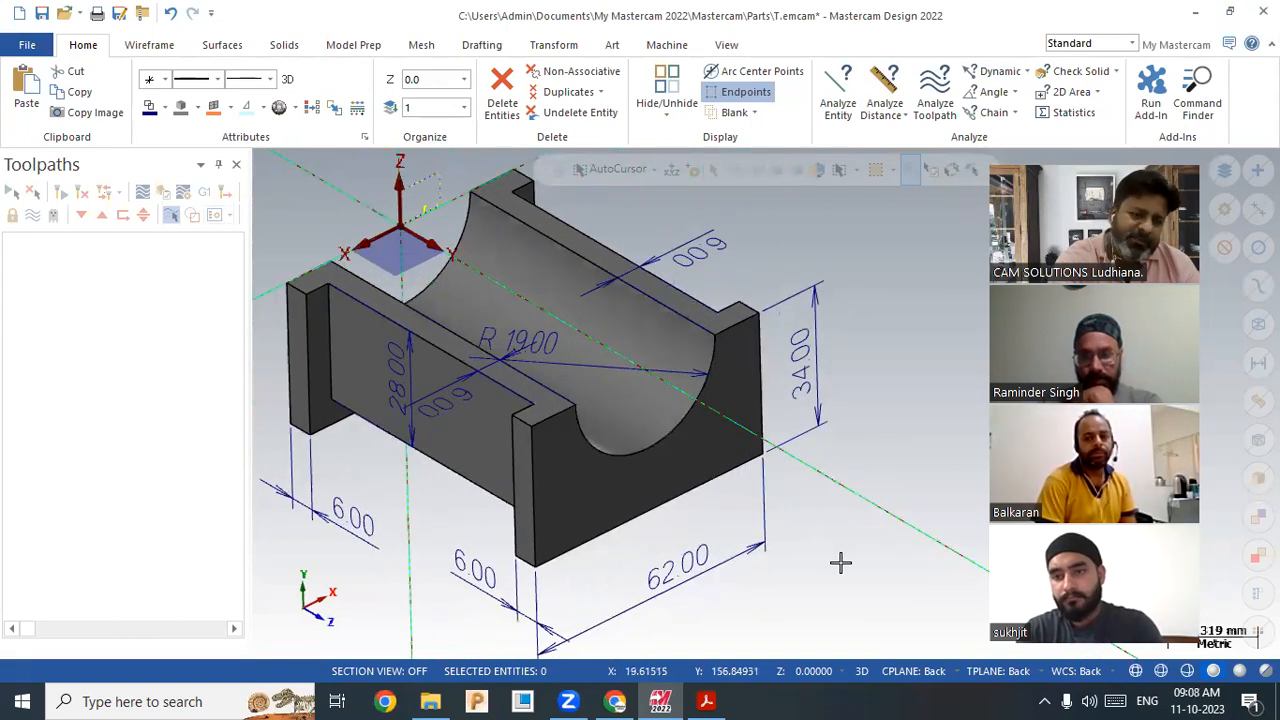
scroll(880, 445, "down", 2)
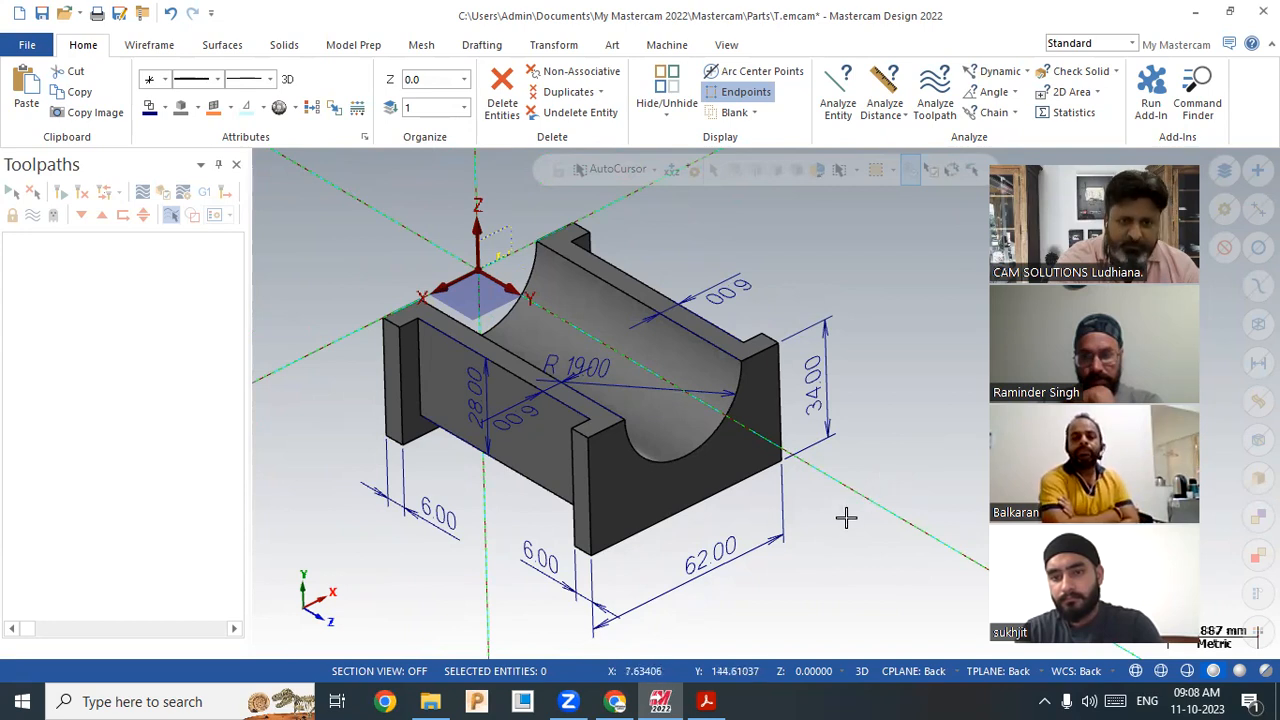
scroll(829, 543, "up", 1)
scroll(865, 467, "down", 2)
scroll(865, 467, "up", 1)
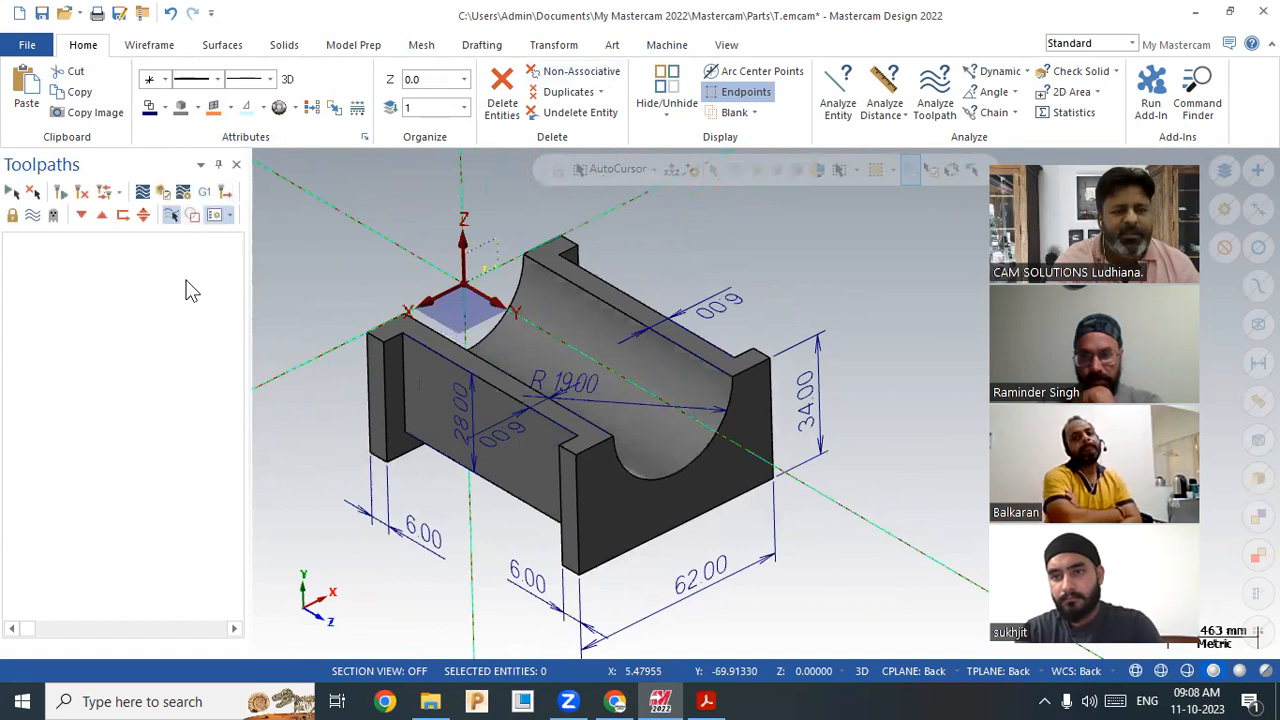
Step: Load the Default mill machine, creating Machine Group-1 with an empty Toolpath Group-1
left_click(672, 45)
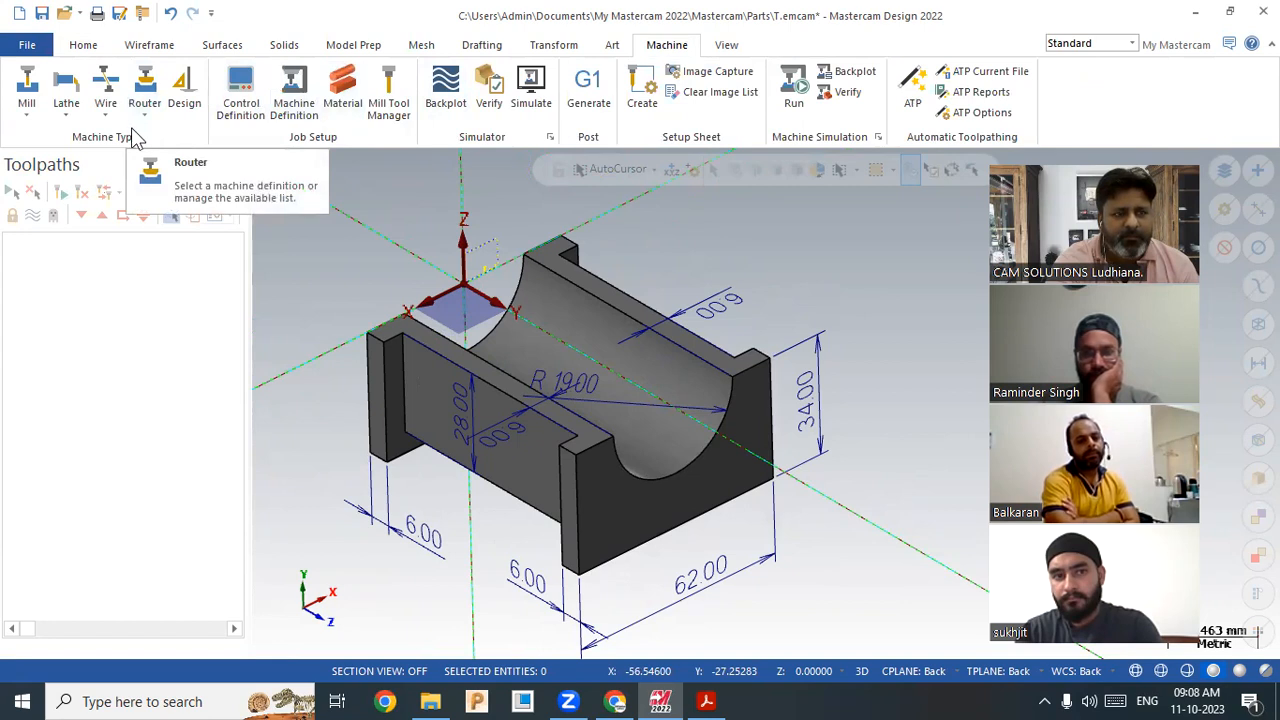
left_click(28, 113)
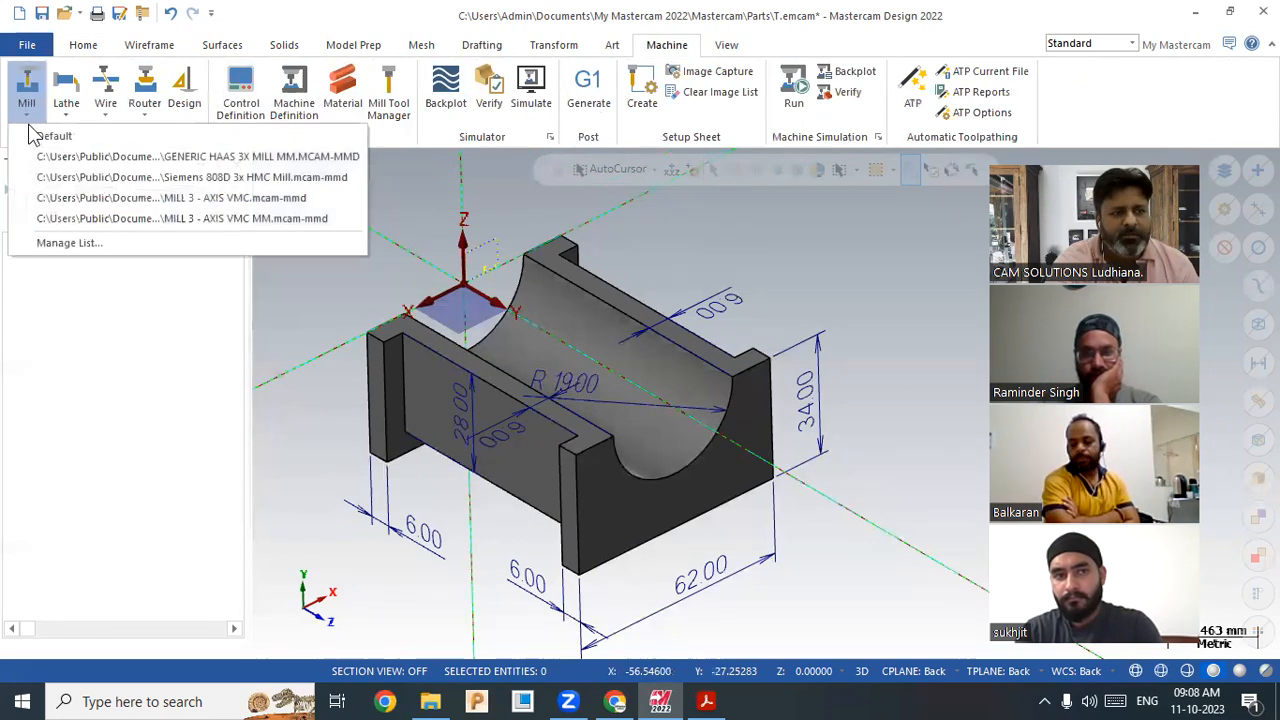
left_click(50, 137)
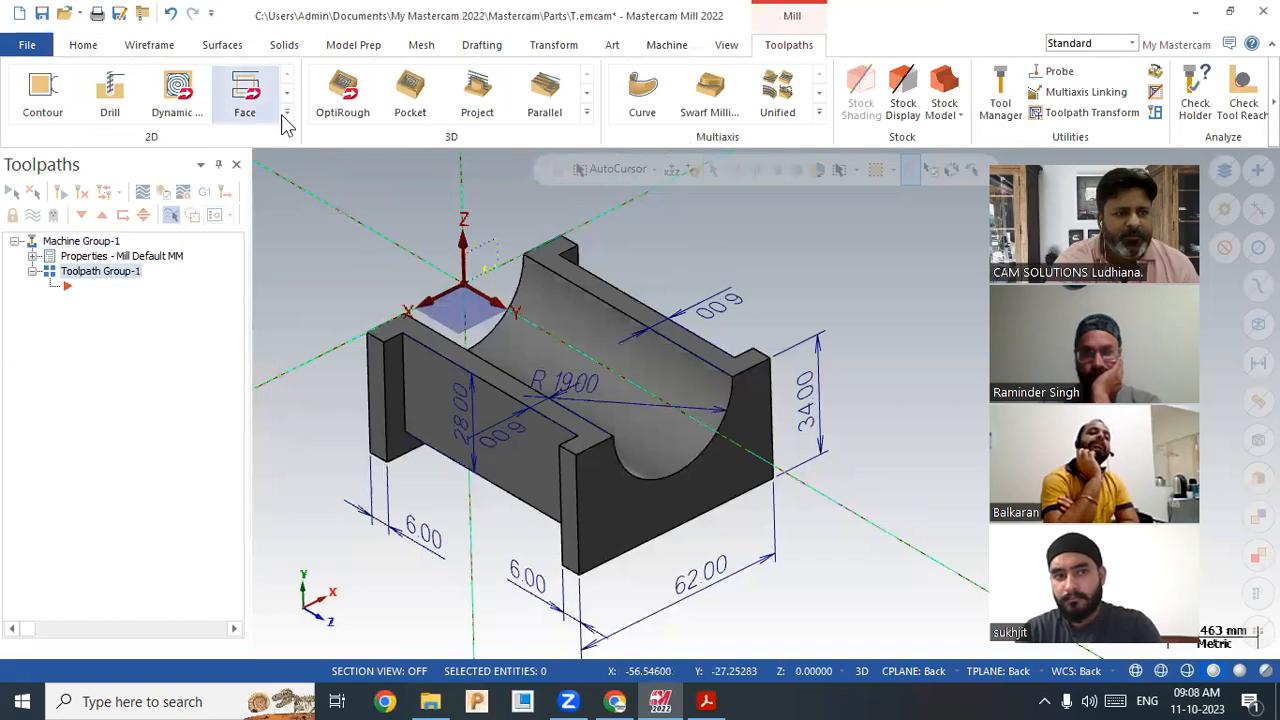
left_click(287, 113)
left_click(346, 280)
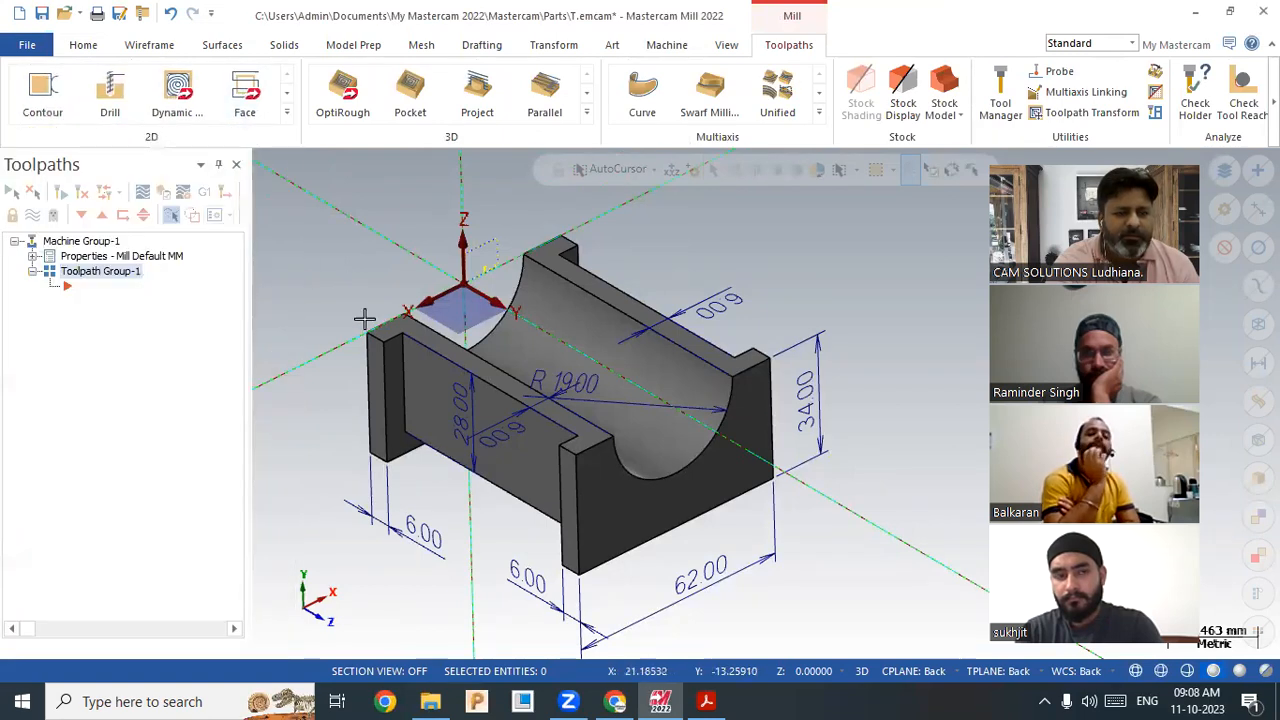
scroll(300, 472, "up", 1)
scroll(301, 472, "up", 1)
scroll(441, 446, "down", 2)
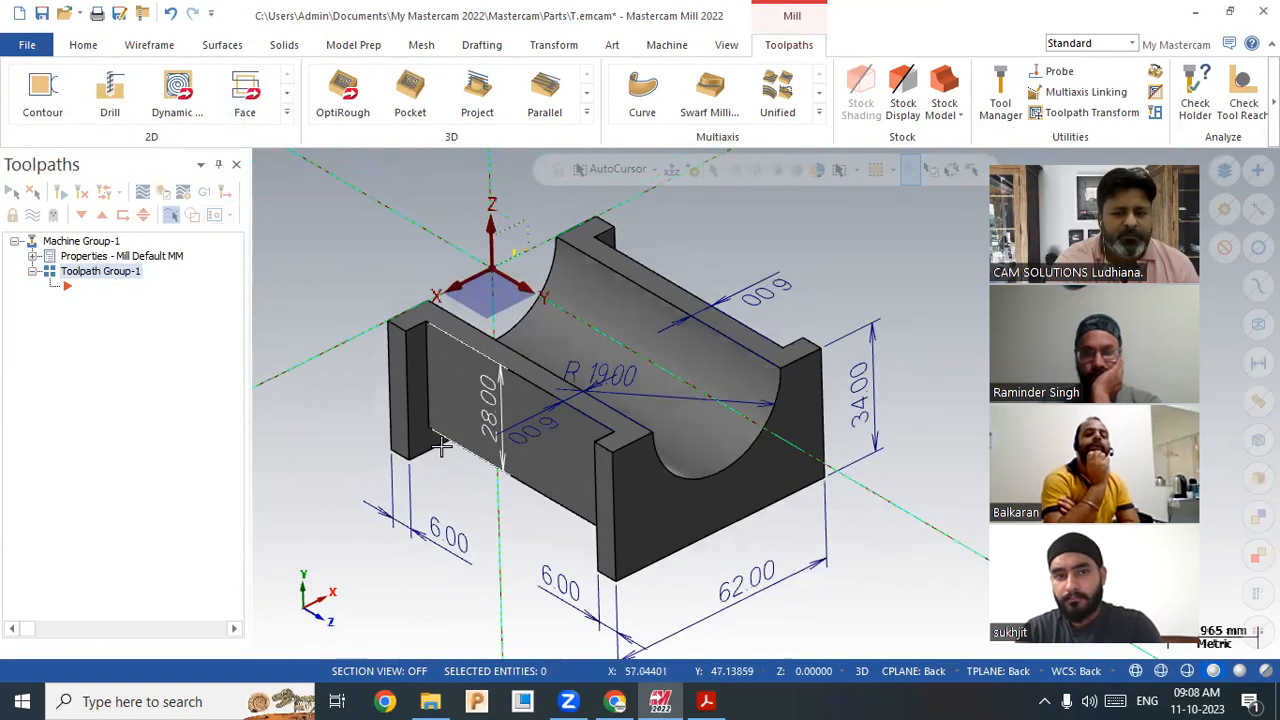
scroll(441, 446, "up", 1)
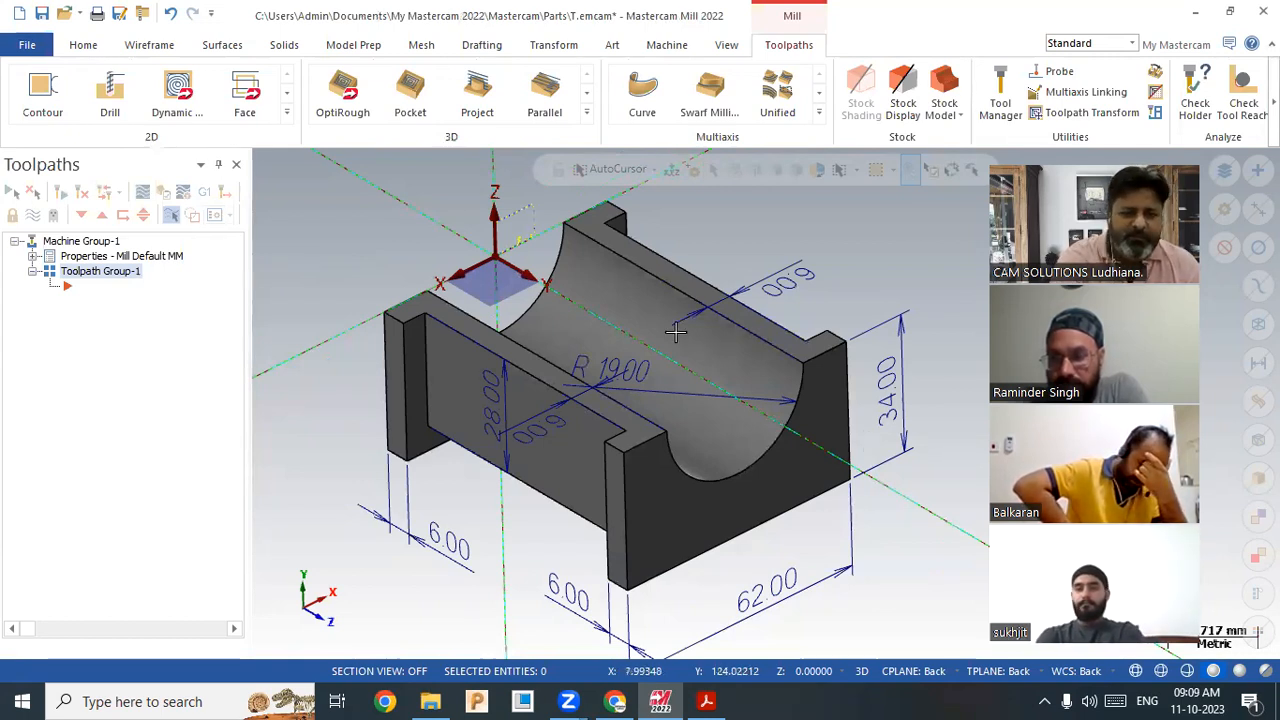
scroll(662, 488, "down", 3)
scroll(757, 451, "up", 2)
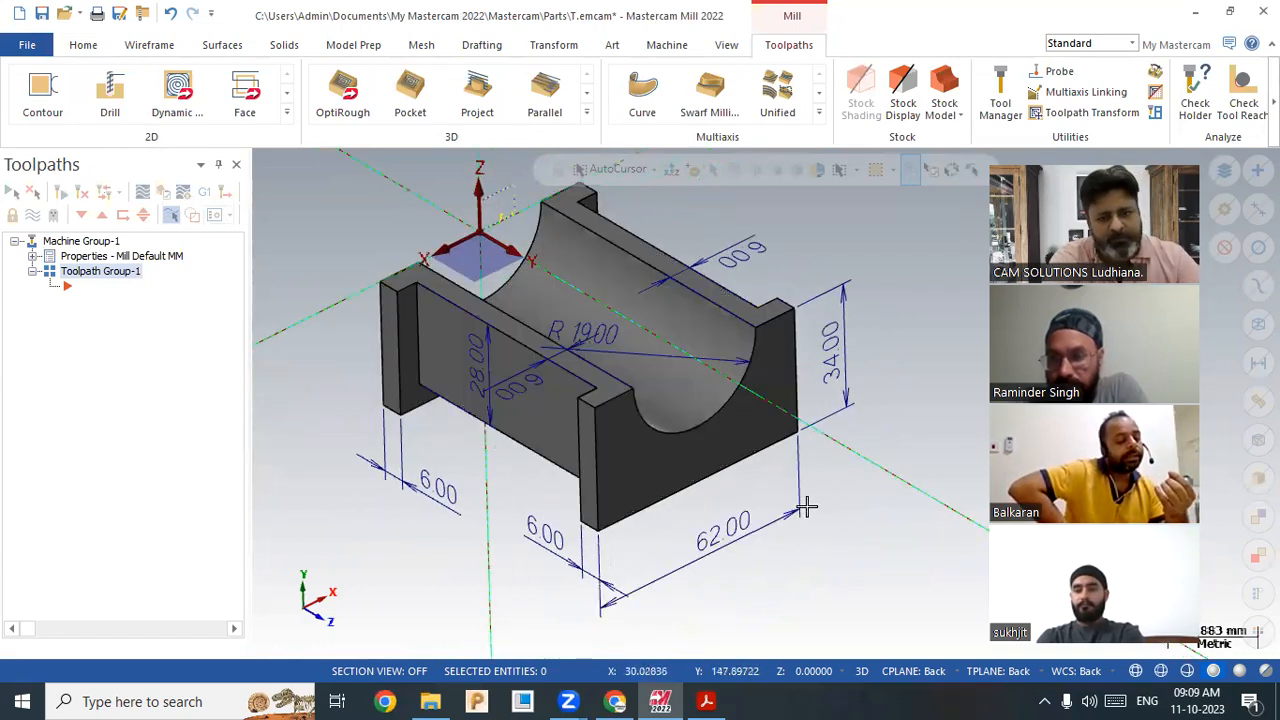
scroll(853, 512, "down", 1)
scroll(837, 546, "up", 2)
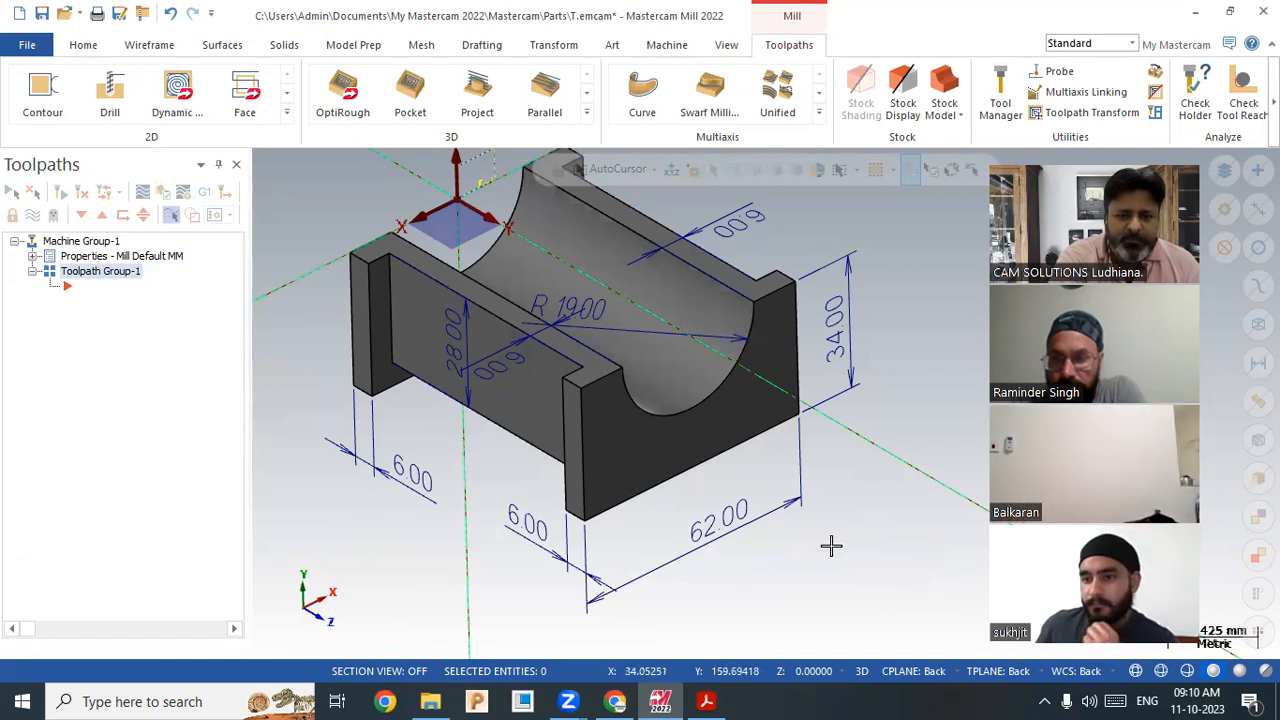
scroll(898, 540, "up", 5)
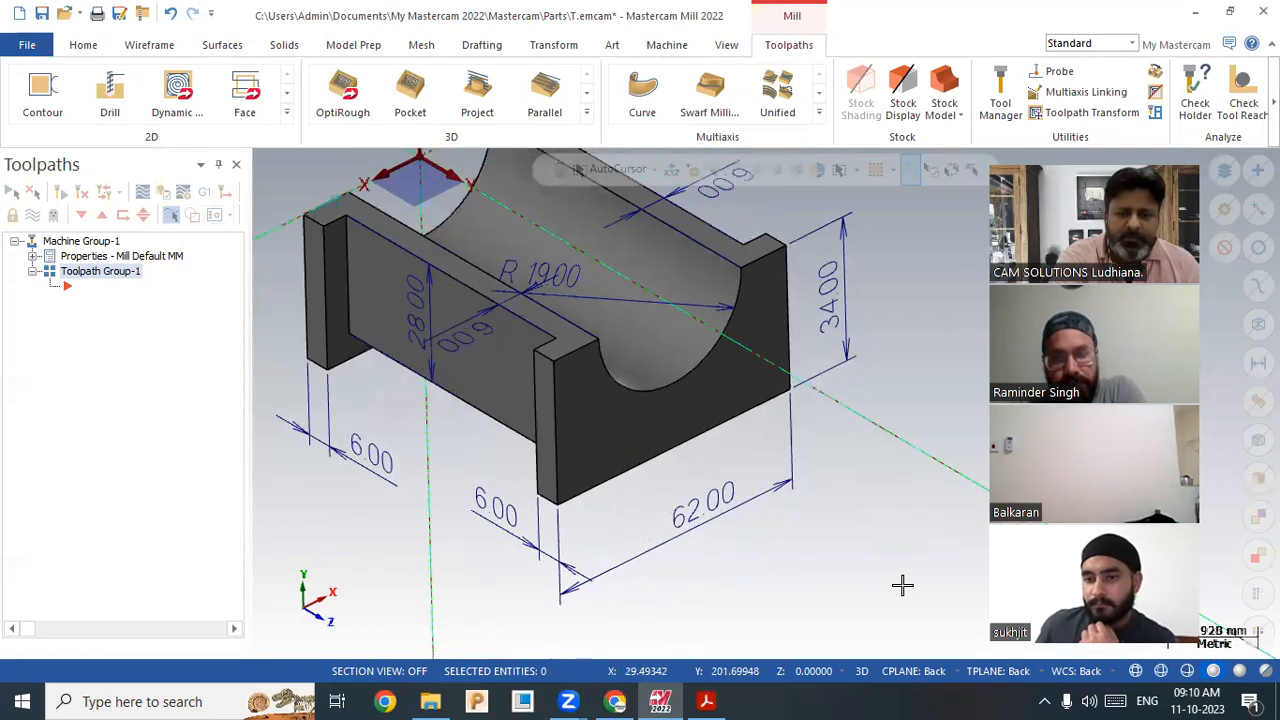